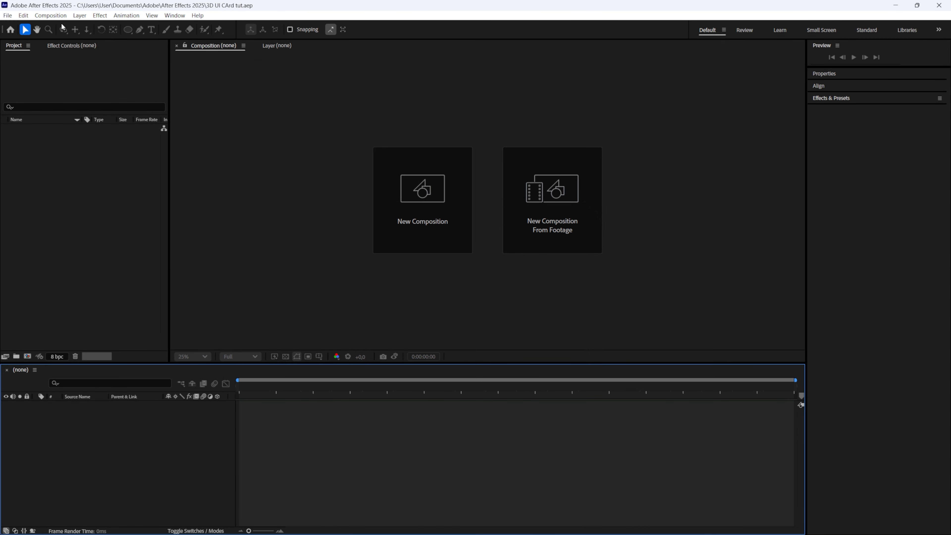
Step: Create a new composition and draw a large circle centred in it with the Ellipse tool
left_click(63, 18)
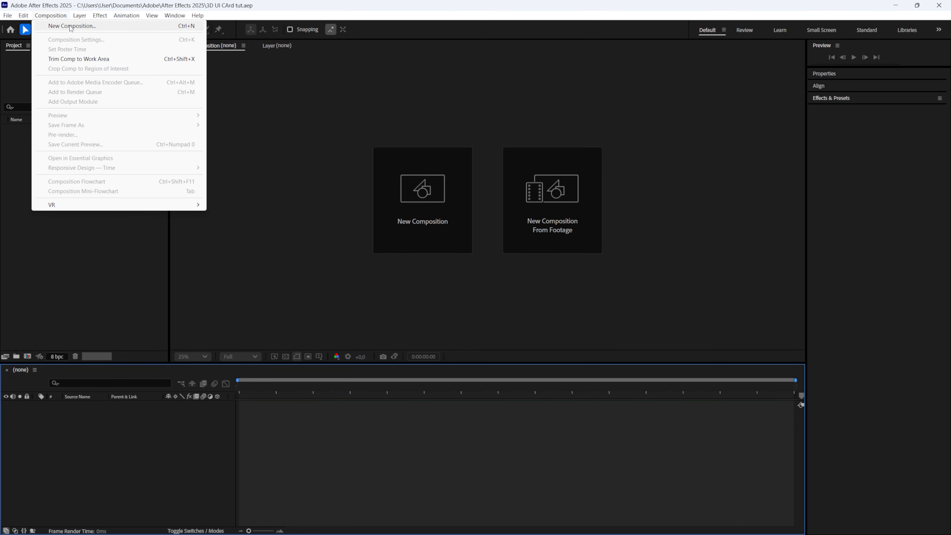
left_click(66, 25)
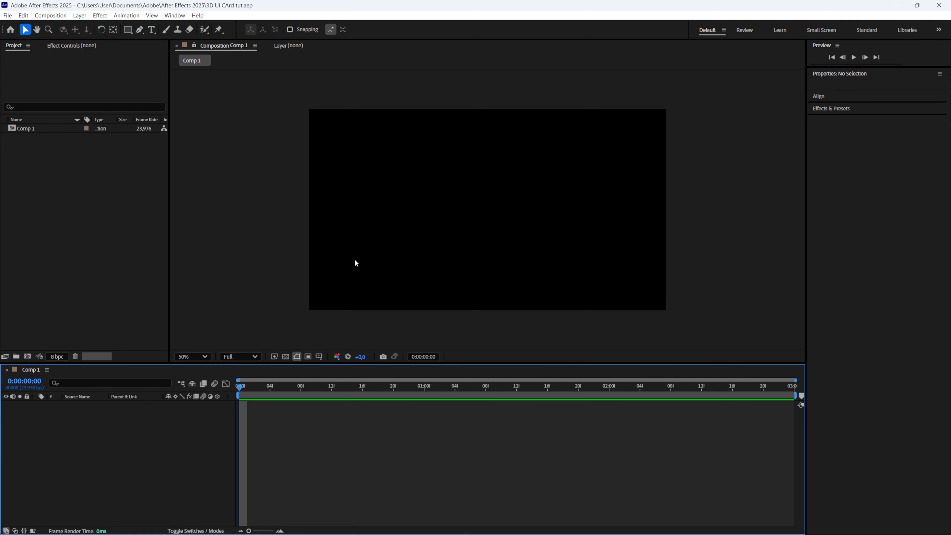
left_click(128, 30)
key("q")
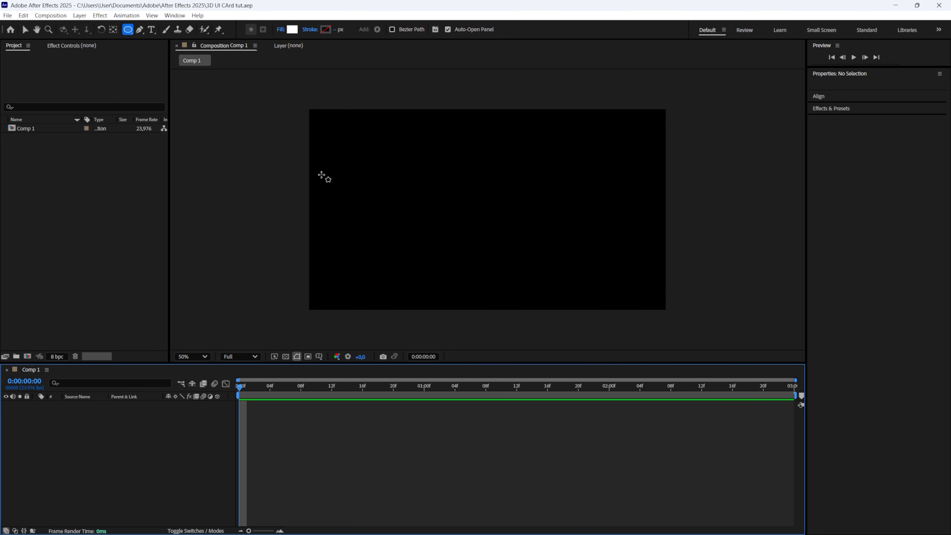
left_click_drag(414, 169, 537, 254)
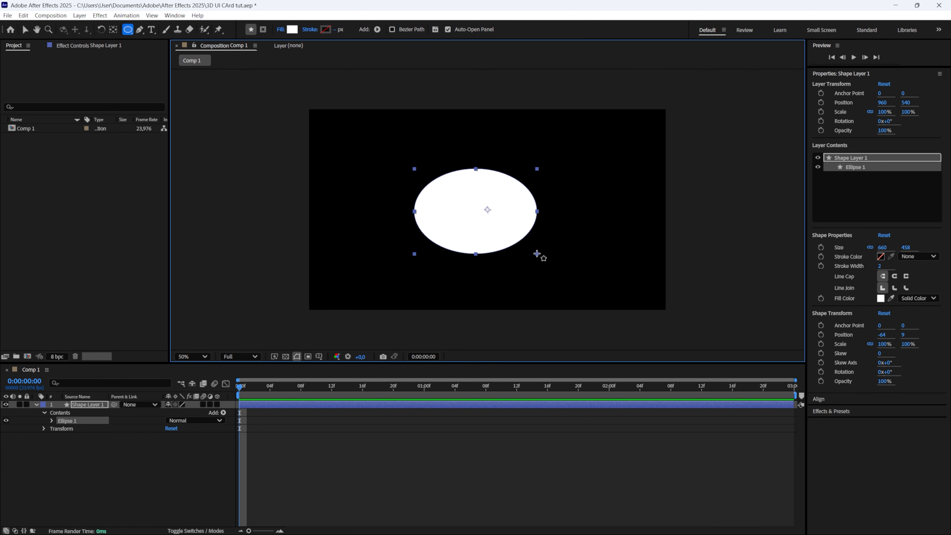
key("ctrl+z")
left_click_drag(411, 153, 565, 216)
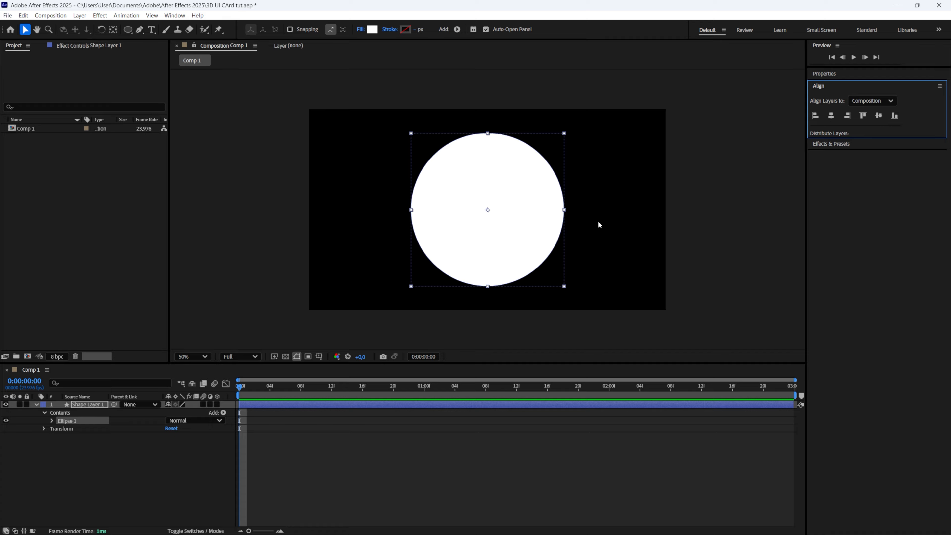
Step: Set the circle's fill to None and give it a white solid-color stroke
left_click(360, 29)
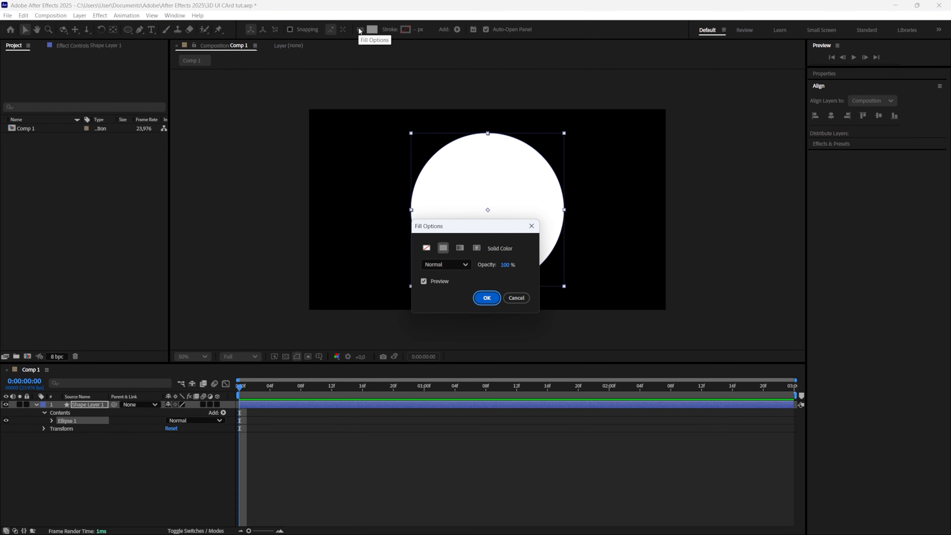
left_click(427, 249)
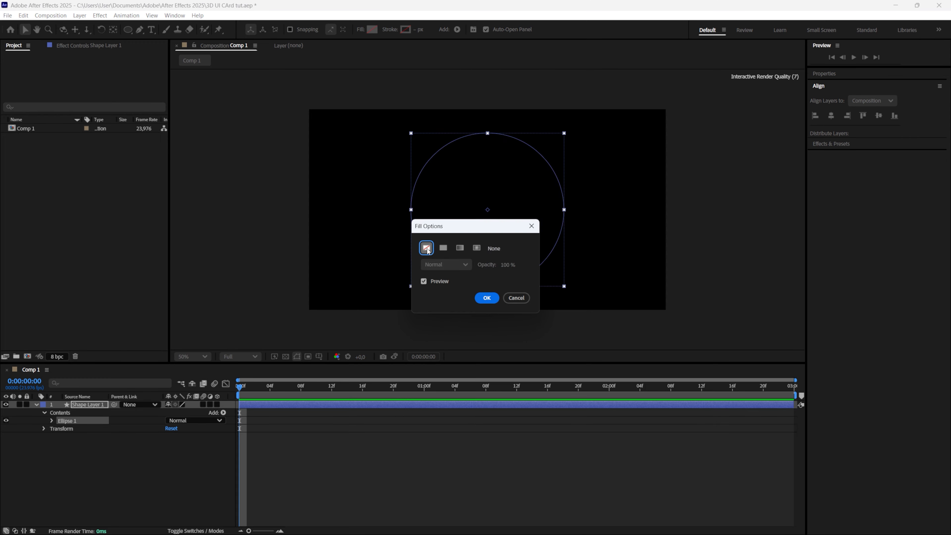
left_click(486, 298)
left_click(389, 29)
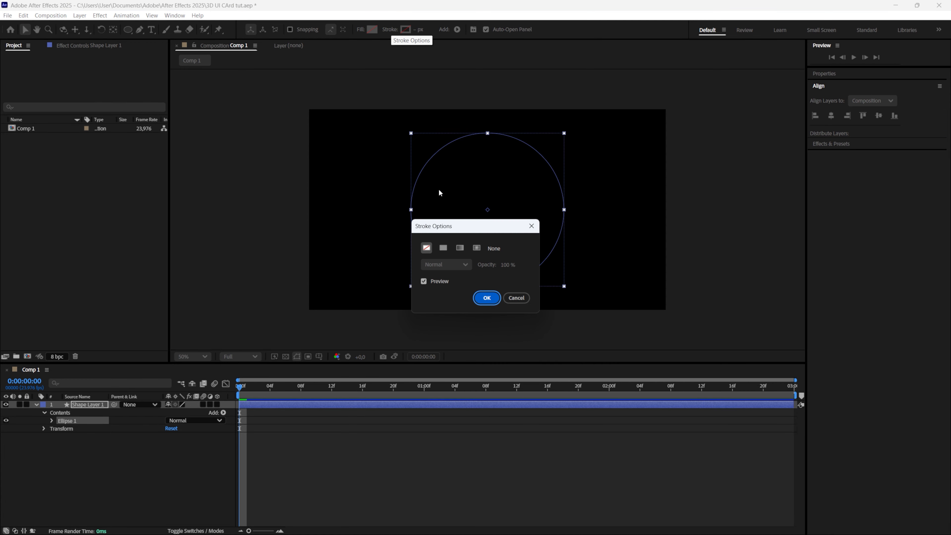
left_click(444, 248)
left_click(487, 298)
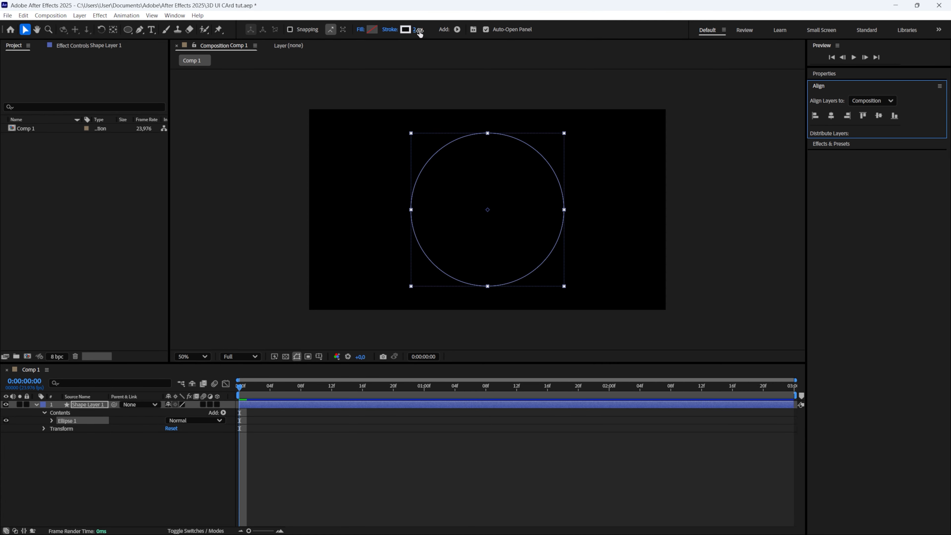
left_click(406, 30)
left_click(568, 216)
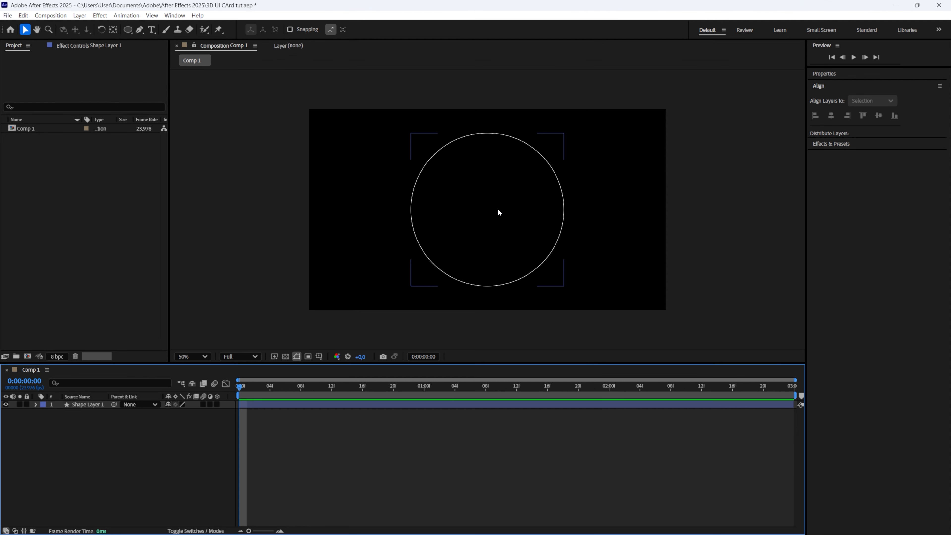
Step: Make the circle's shape layer a 3D layer
left_click(217, 405)
left_click(202, 531)
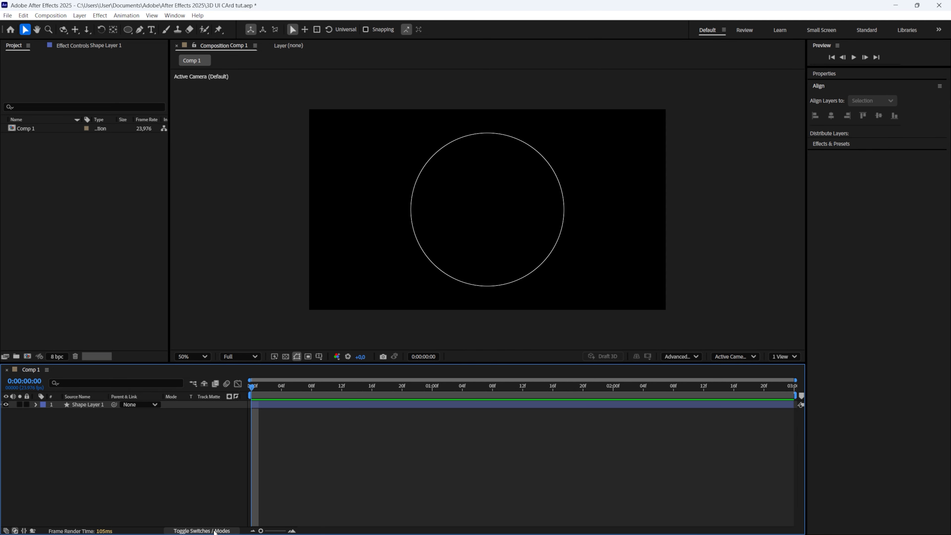
left_click(214, 531)
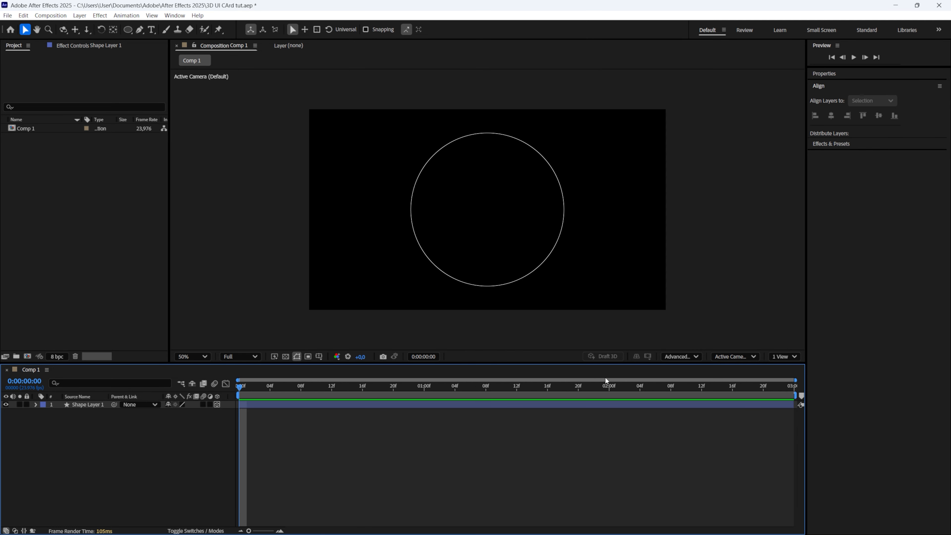
Step: Try the Classic 3D renderer for the composition and return it to Advanced 3D
left_click(681, 356)
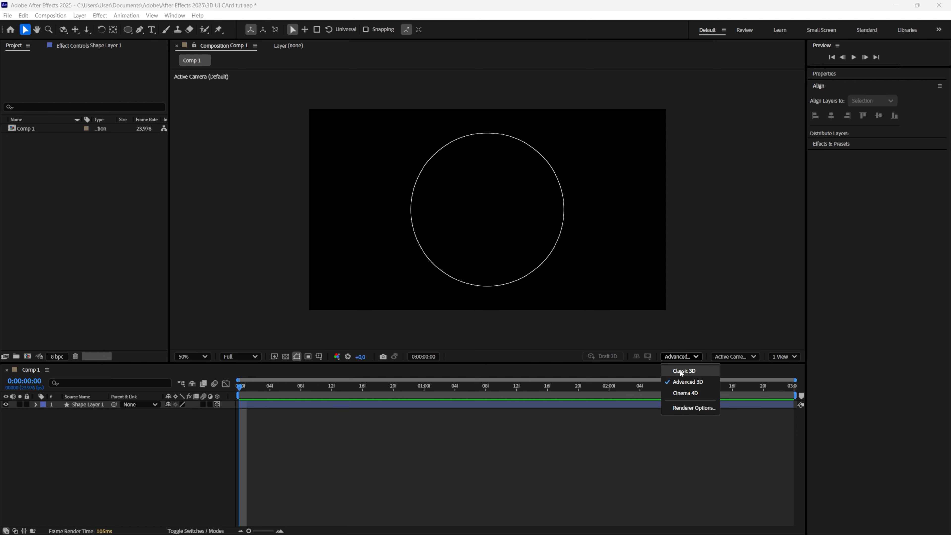
left_click(685, 369)
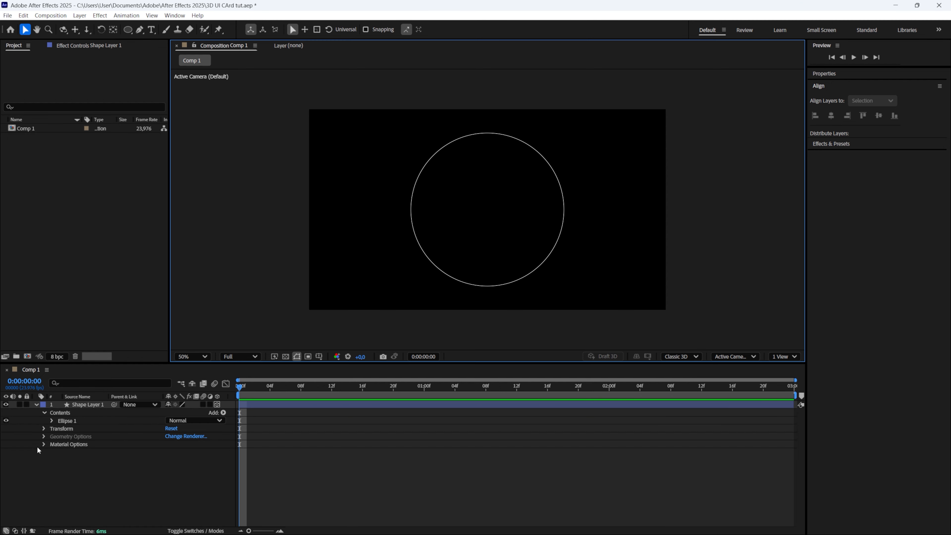
left_click(682, 356)
left_click(686, 380)
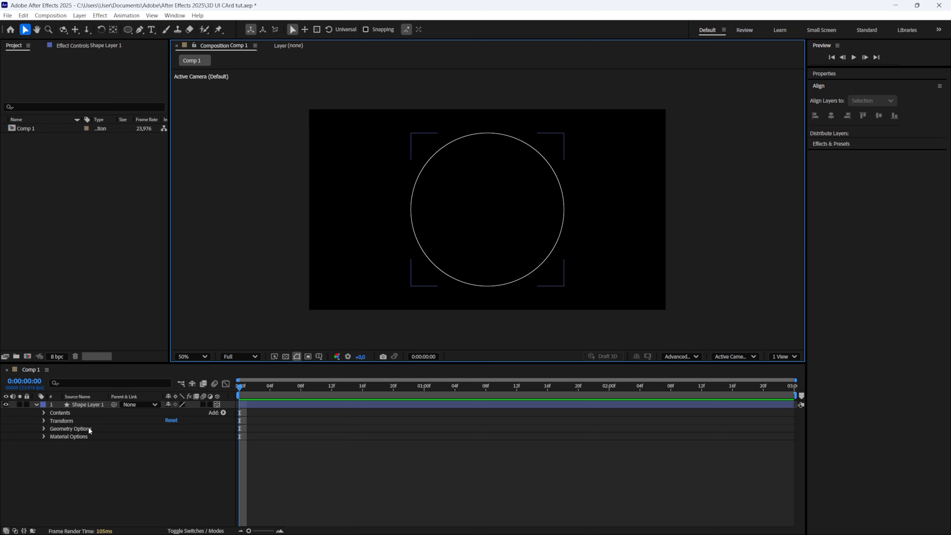
Step: In the shape layer's geometry options, set the bevel style to Convex and the bevel depth to 100
left_click(44, 429)
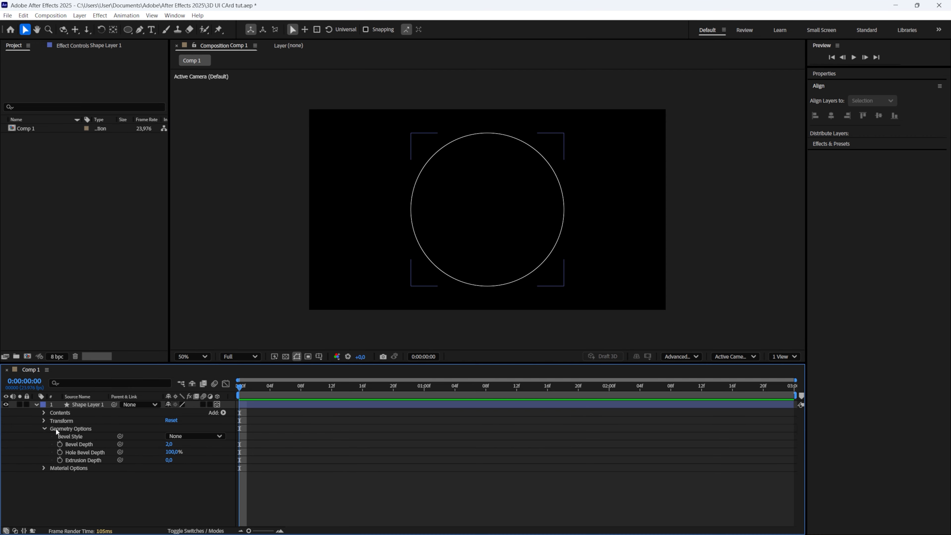
left_click(210, 436)
left_click(191, 475)
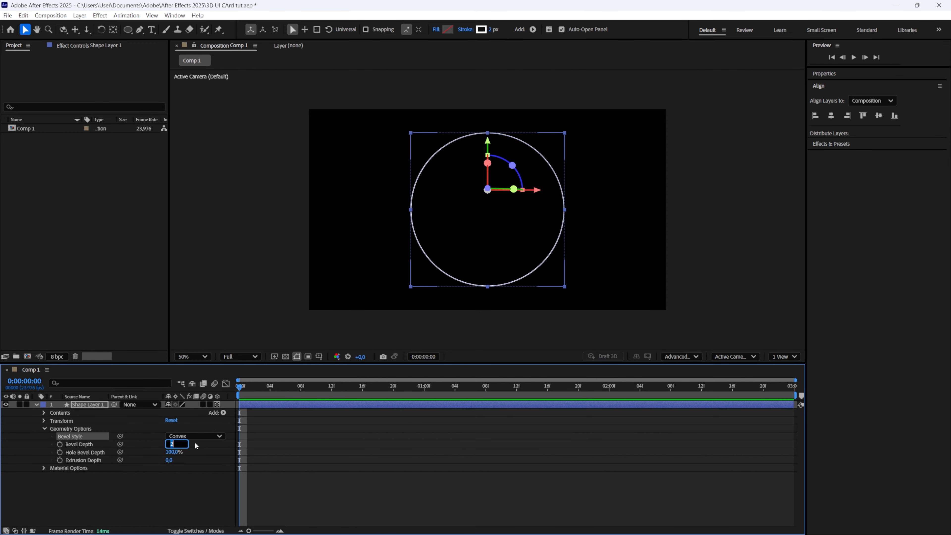
left_click(194, 444)
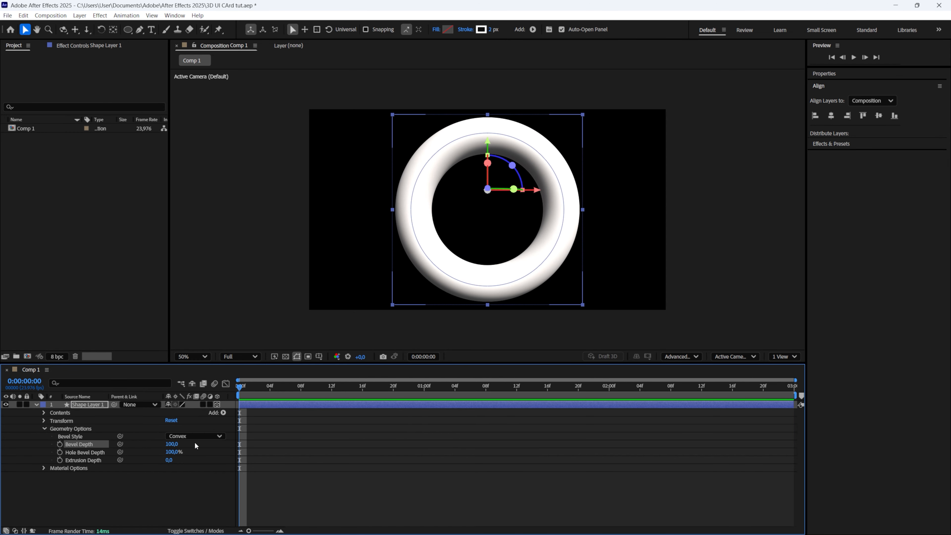
left_click(207, 443)
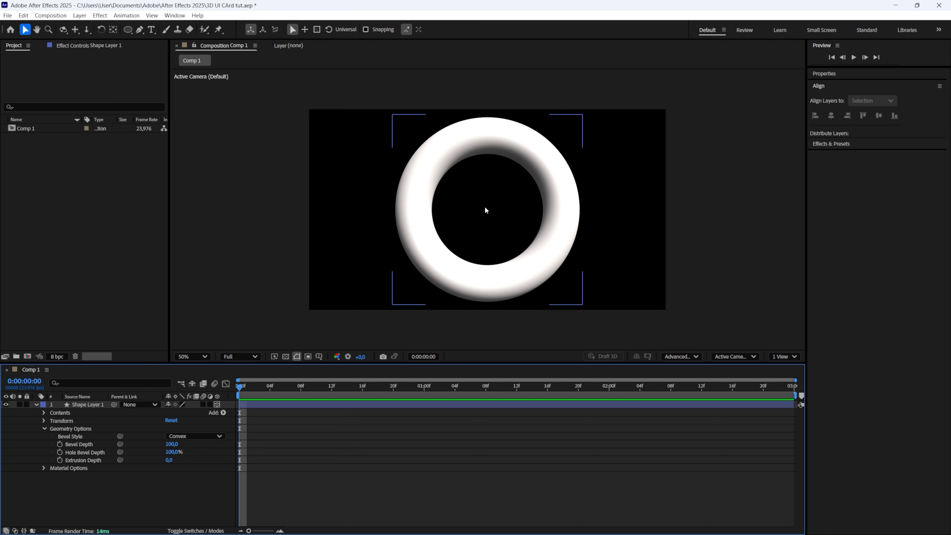
Step: In the ring's material options, set the specular intensity to 100% and the specular shininess to 75%
left_click(43, 467)
scroll(50, 452, "down", 2)
left_click_drag(170, 507, 183, 507)
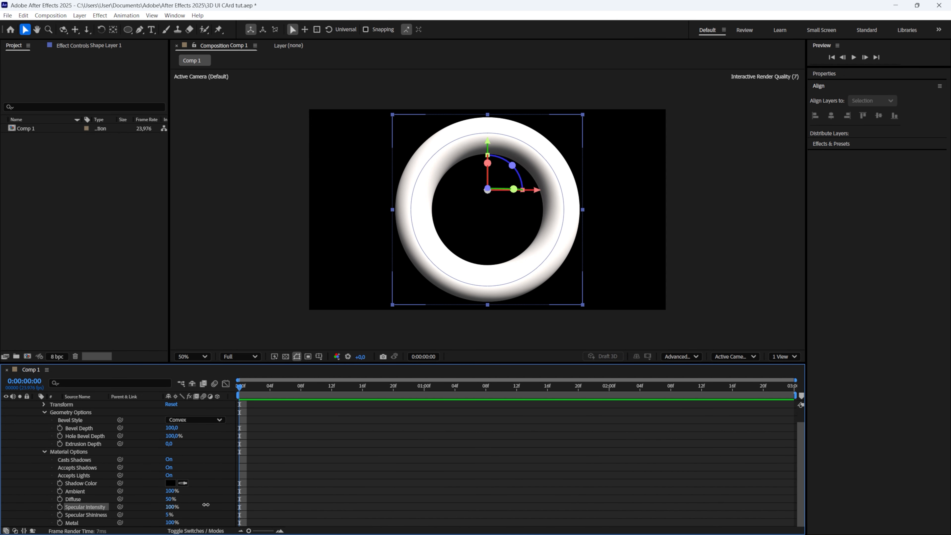
left_click(169, 514)
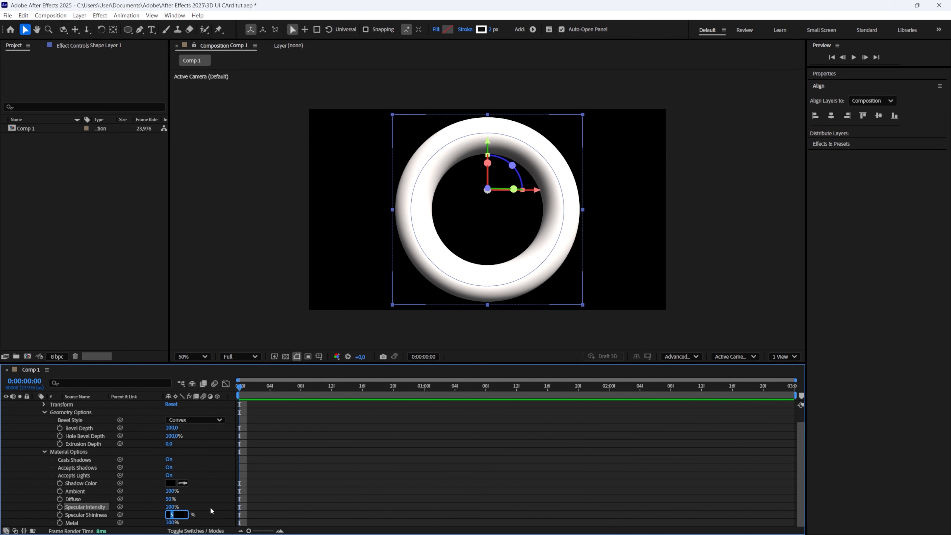
type("75")
key("Return")
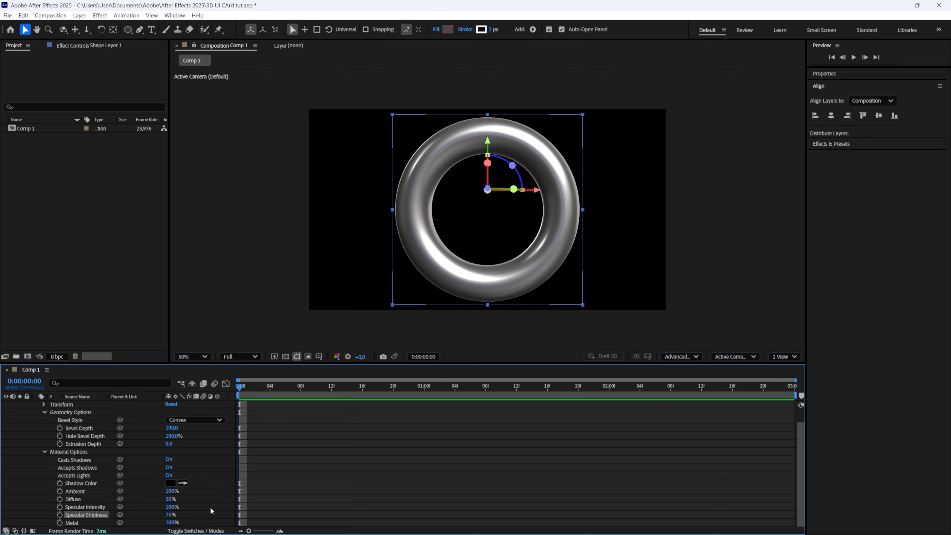
Step: Start keyframing the shape layer's X, Y and Z rotation at the first frame
key("r")
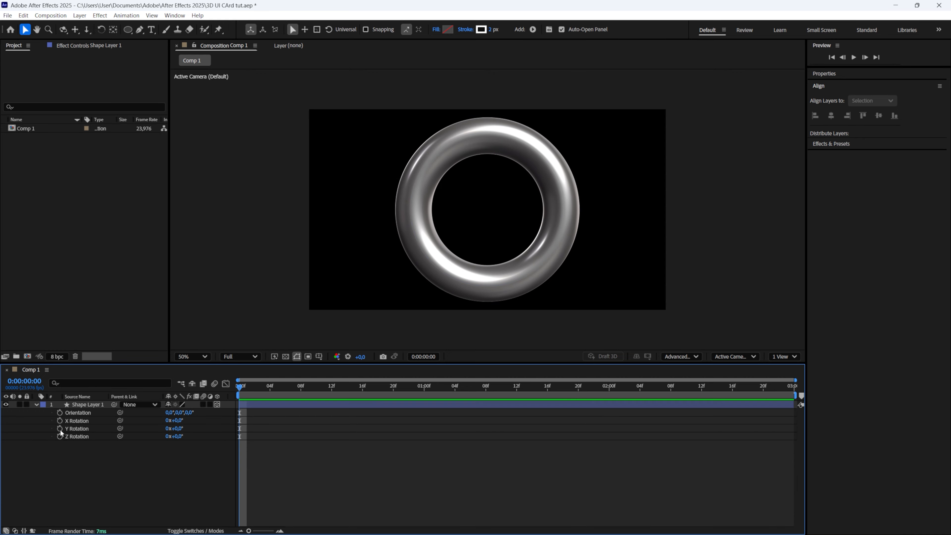
left_click(60, 420)
left_click(60, 428)
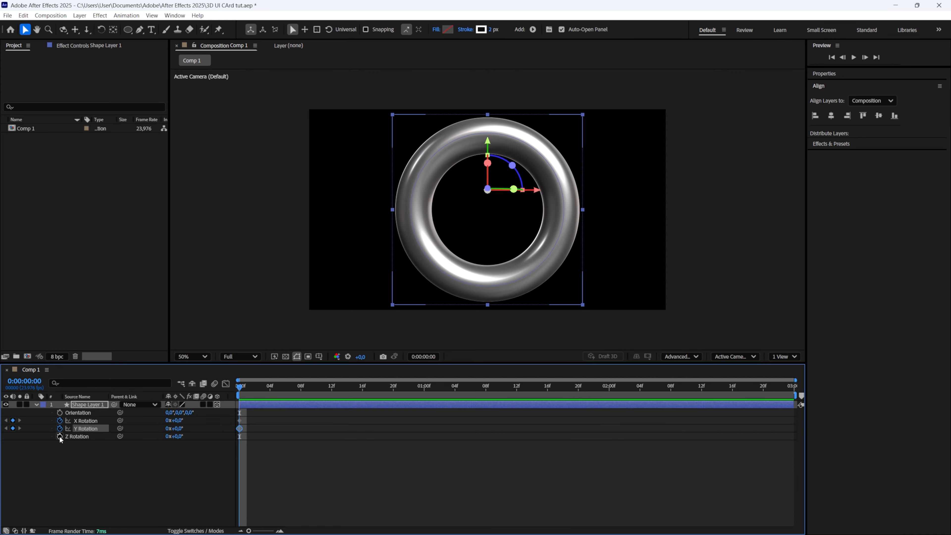
left_click(60, 436)
left_click(139, 459)
Step: Center the anchor point in the shape layer's content, testing the ring's rotation and undoing the test changes
left_click(338, 404)
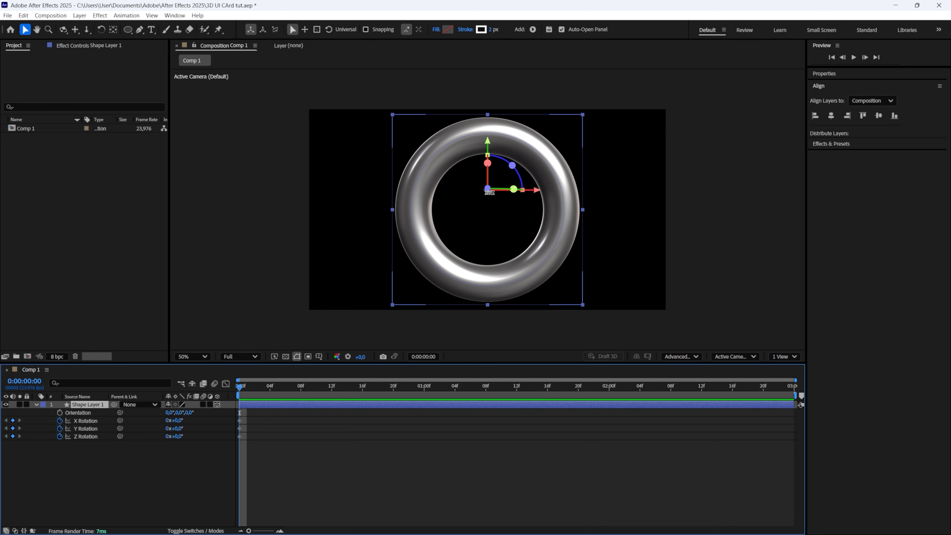
left_click_drag(177, 436, 224, 436)
key("ctrl+z")
right_click(342, 403)
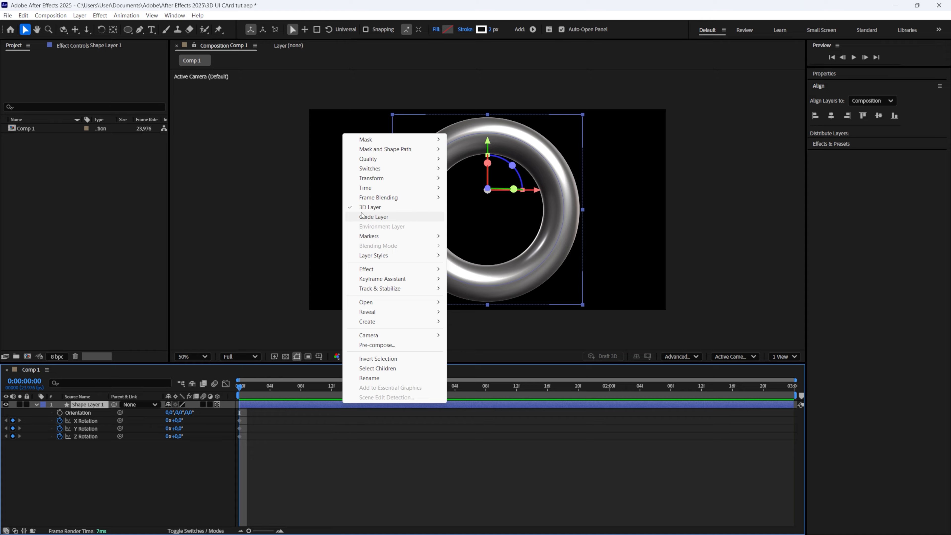
mouse_move(388, 181)
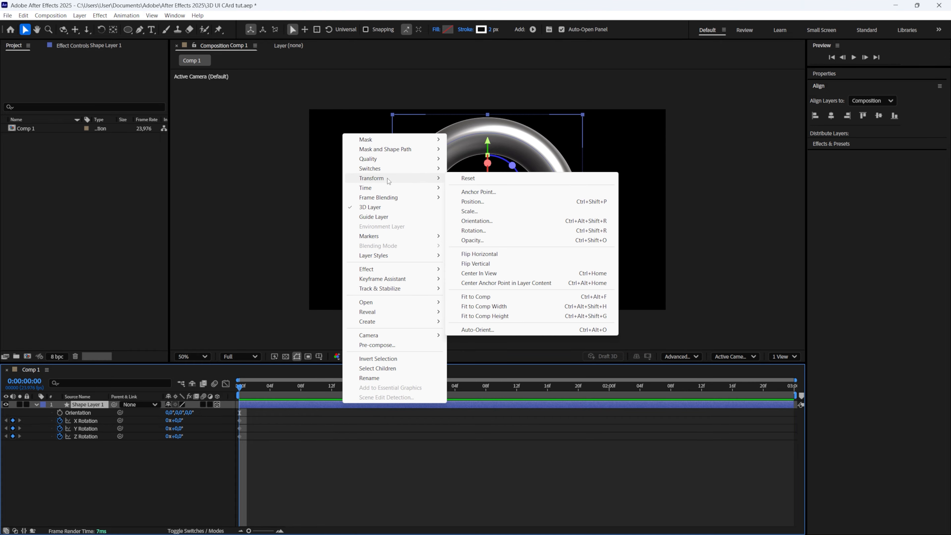
left_click(503, 285)
left_click_drag(179, 428, 204, 438)
key("ctrl+z")
key("ctrl+z")
Step: Add X, Y and Z rotation keyframes at the last frame, 0:00:02:23
key("End")
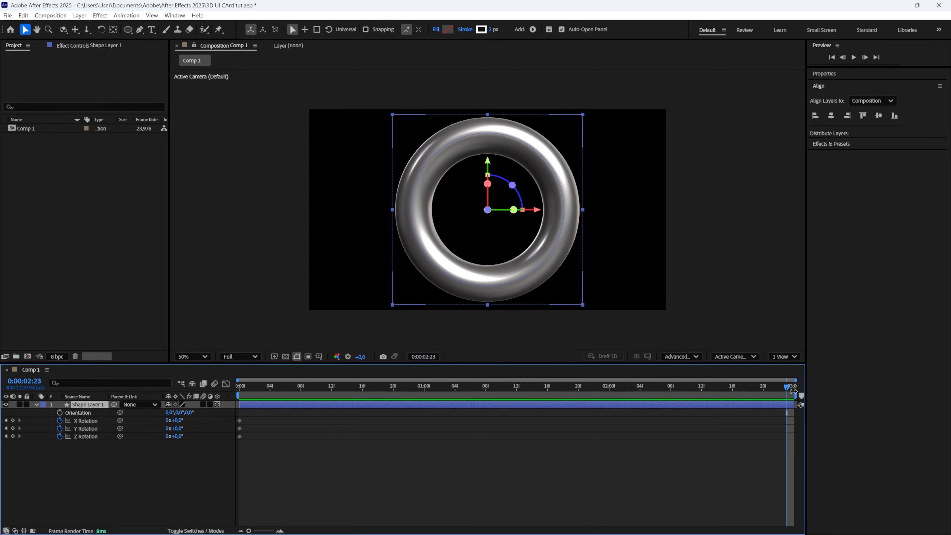
left_click(12, 420)
left_click(13, 428)
left_click(12, 436)
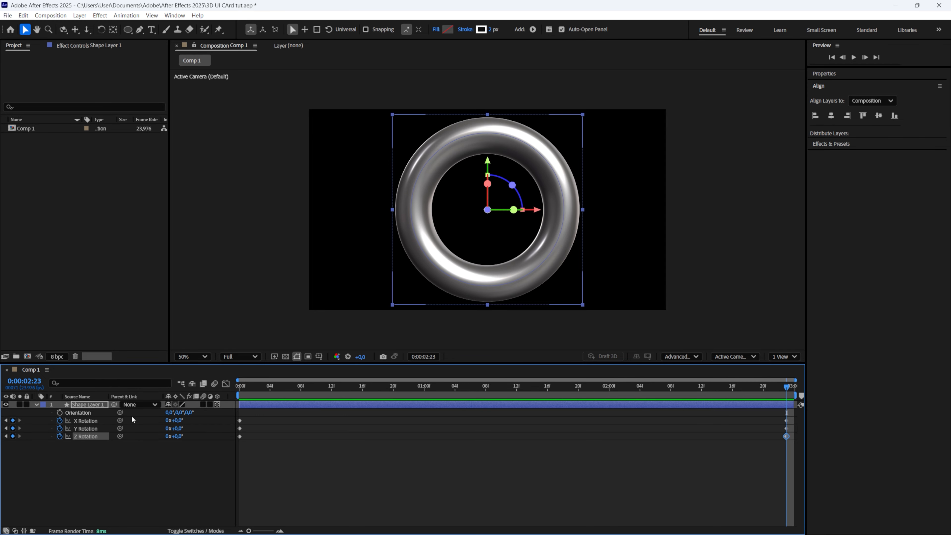
Step: At the first frame, set the ring's X rotation to -35°, Y rotation to 15° and Z rotation to -20°
left_click_drag(291, 390, 214, 396)
left_click(180, 420)
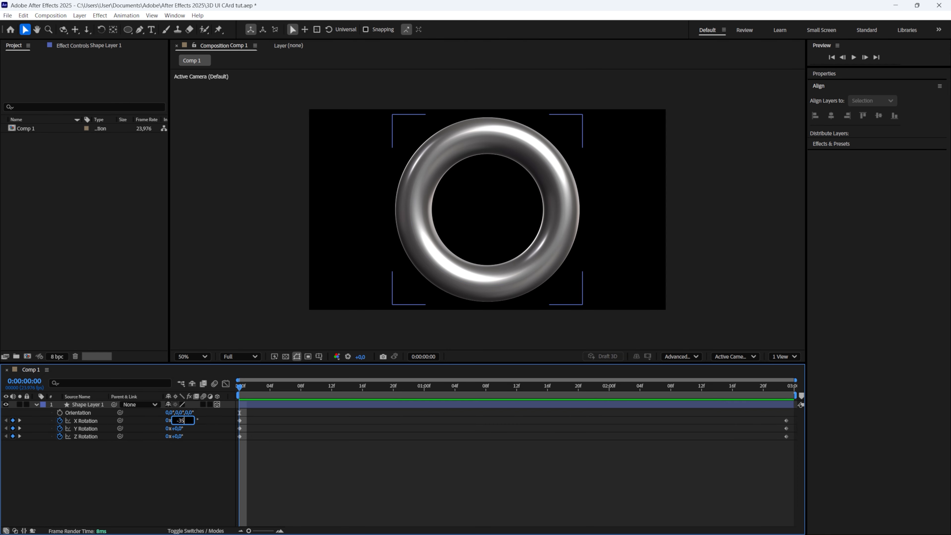
type("-35")
key("Return")
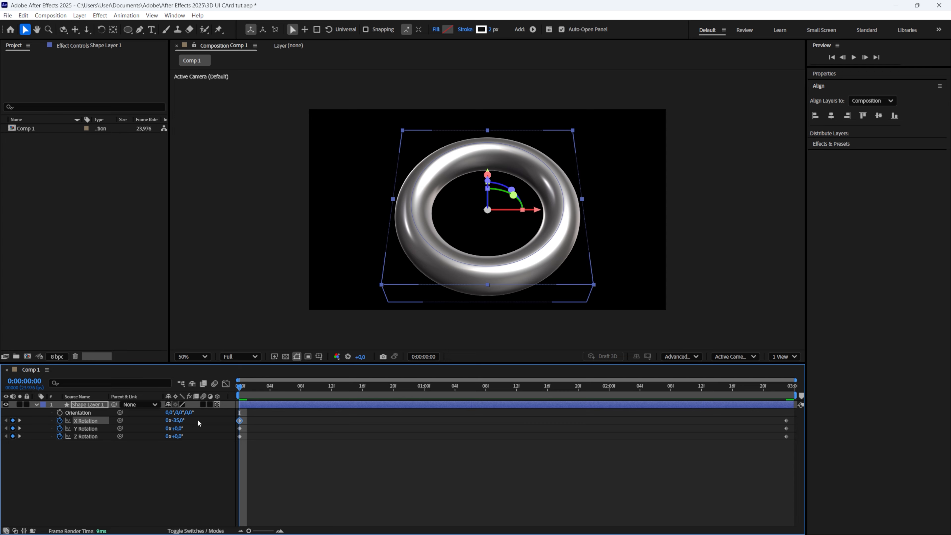
left_click(175, 428)
type("15")
key("Tab")
type("-20")
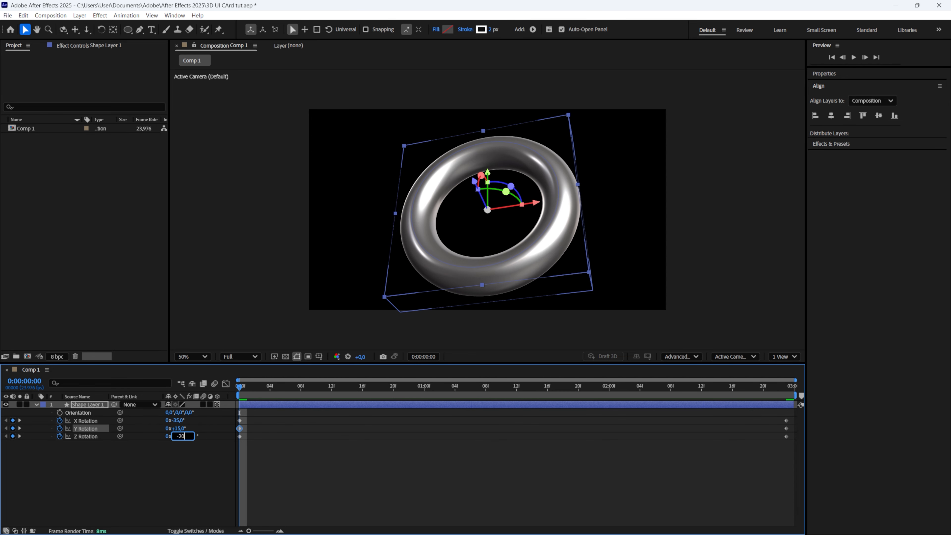
key("Return")
Step: At the last frame, 0:00:02:23, set the ring's Z rotation to -35°
left_click_drag(239, 388, 834, 359)
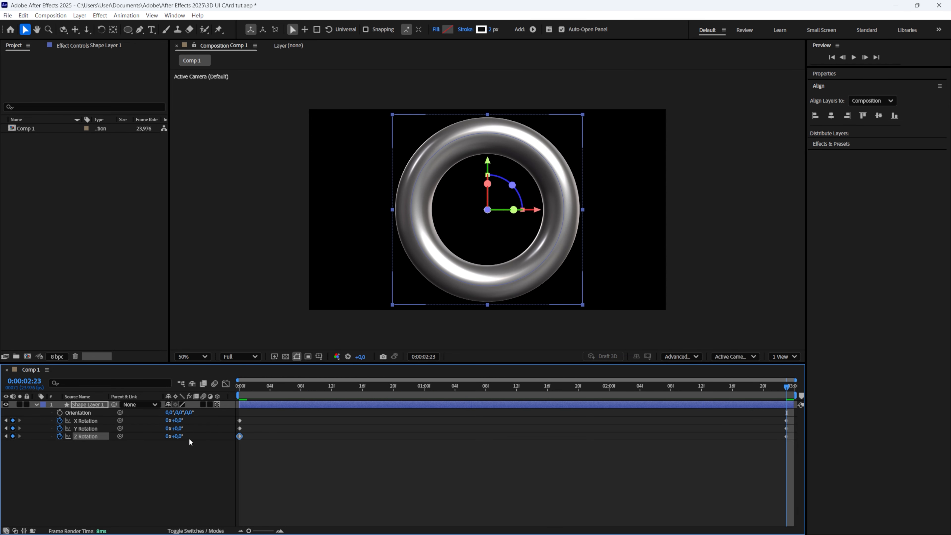
left_click(177, 436)
type("-35")
key("Return")
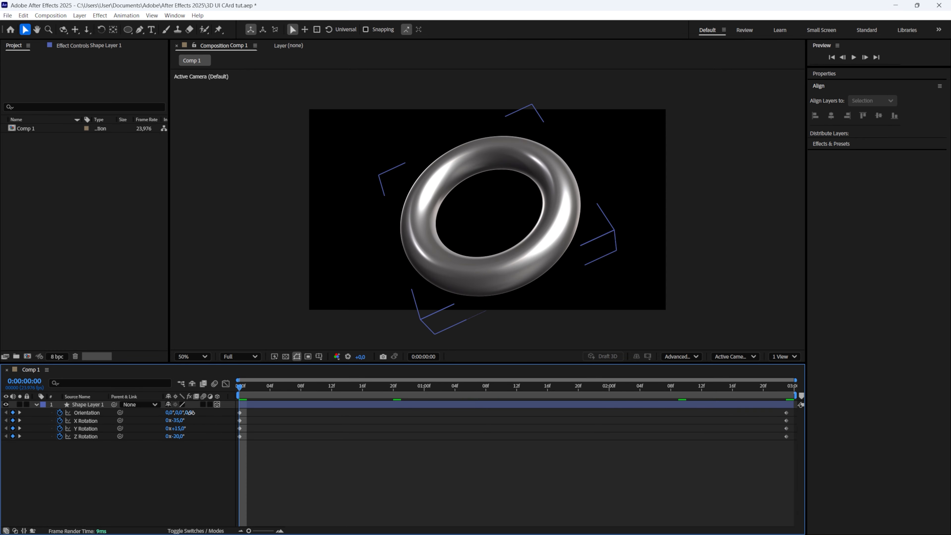
Step: Set the ring's Z orientation at the first frame to 350° and play back the animation
left_click(191, 413)
type("350")
key("Return")
left_click(294, 438)
key("space")
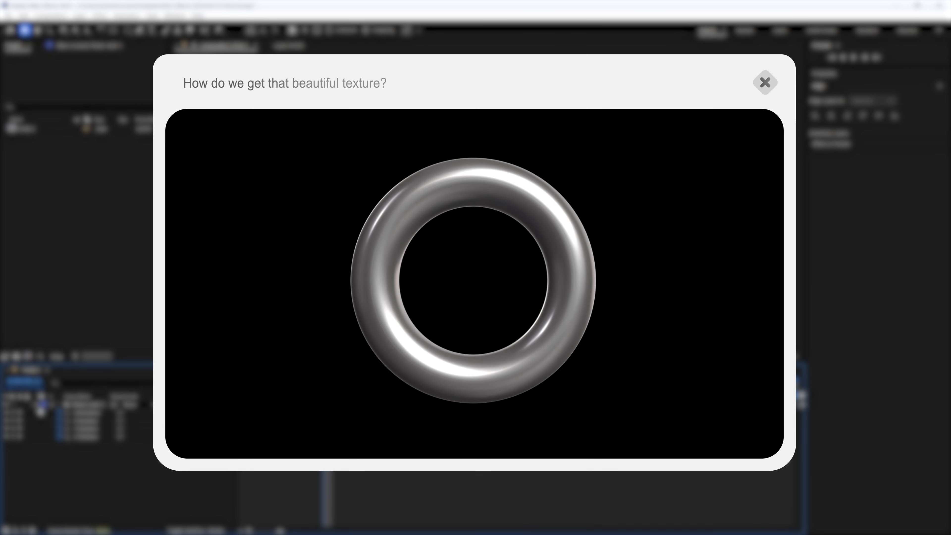
Step: Pre-compose the ring's shape layer into a new composition named "Ring texture", moving all attributes into it
left_click(36, 405)
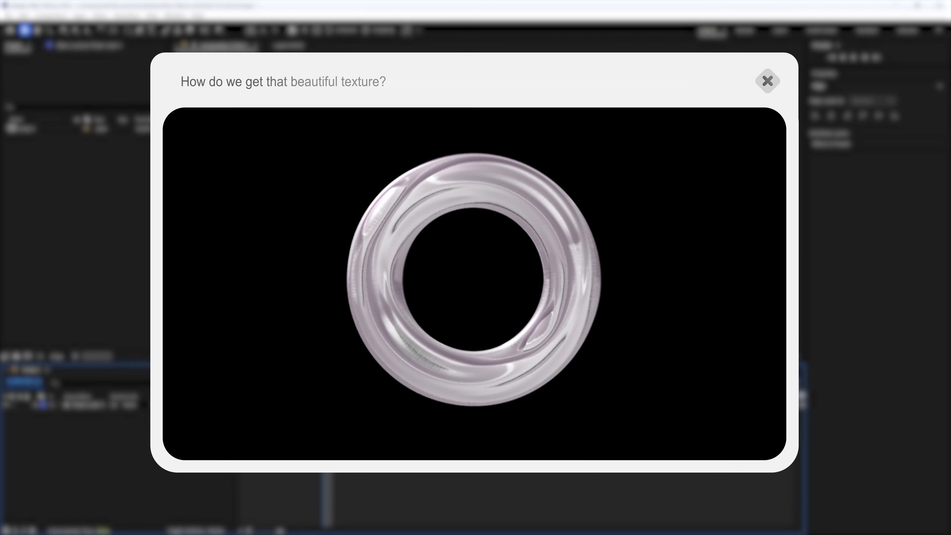
right_click(366, 405)
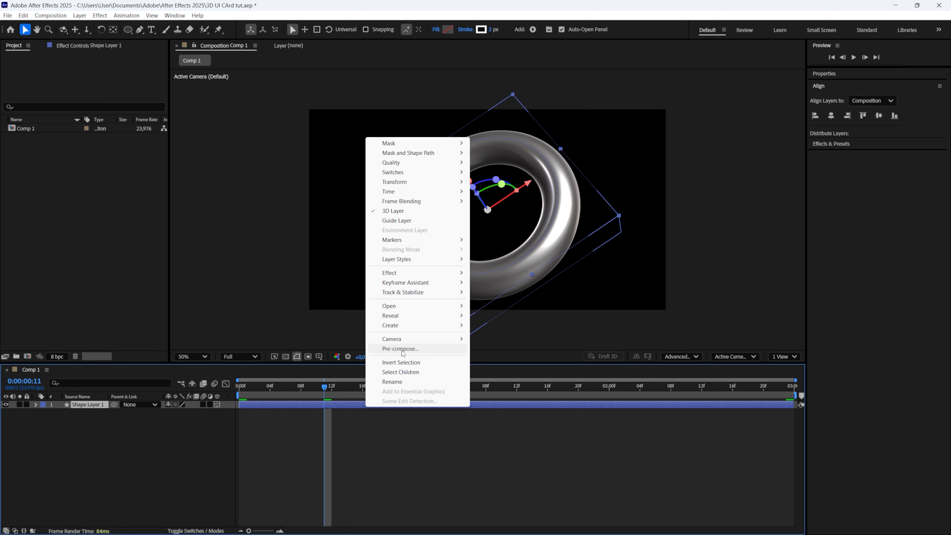
left_click(400, 349)
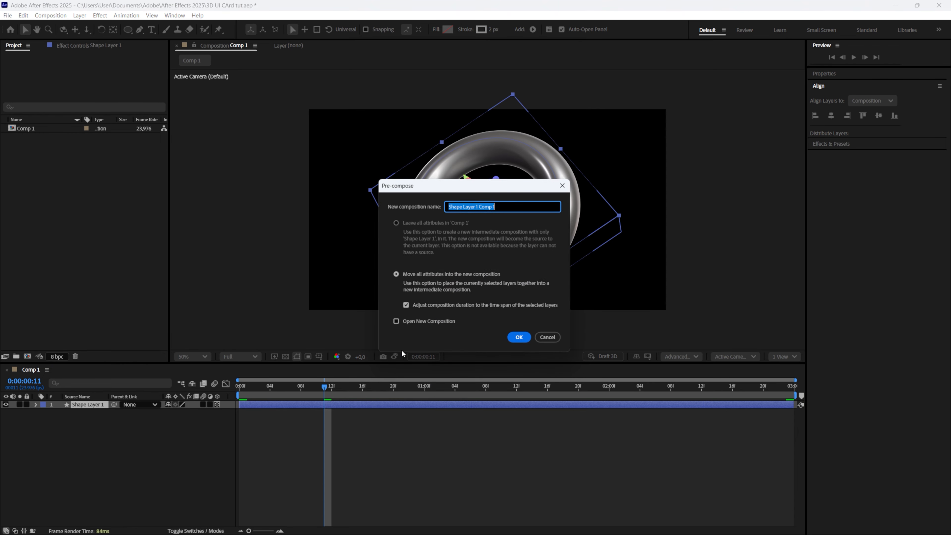
type("Ring texture")
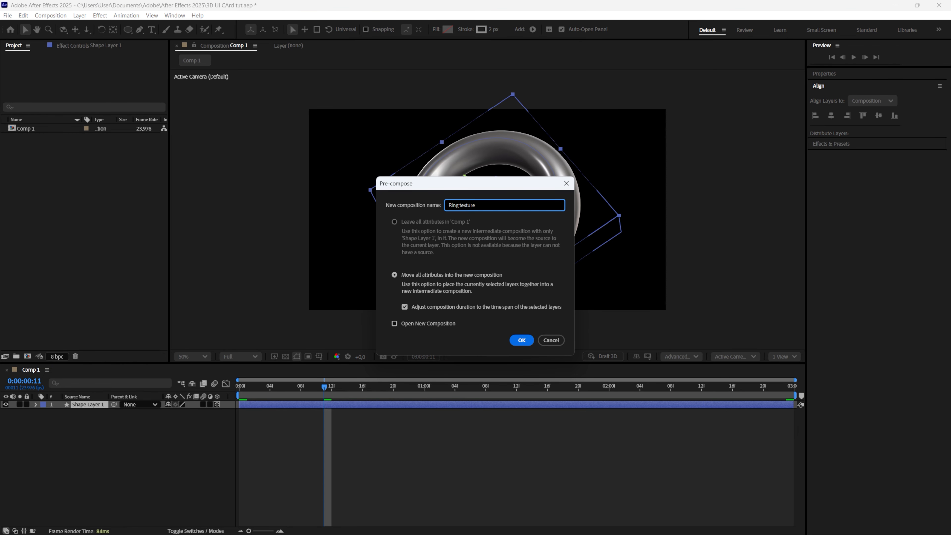
key("Return")
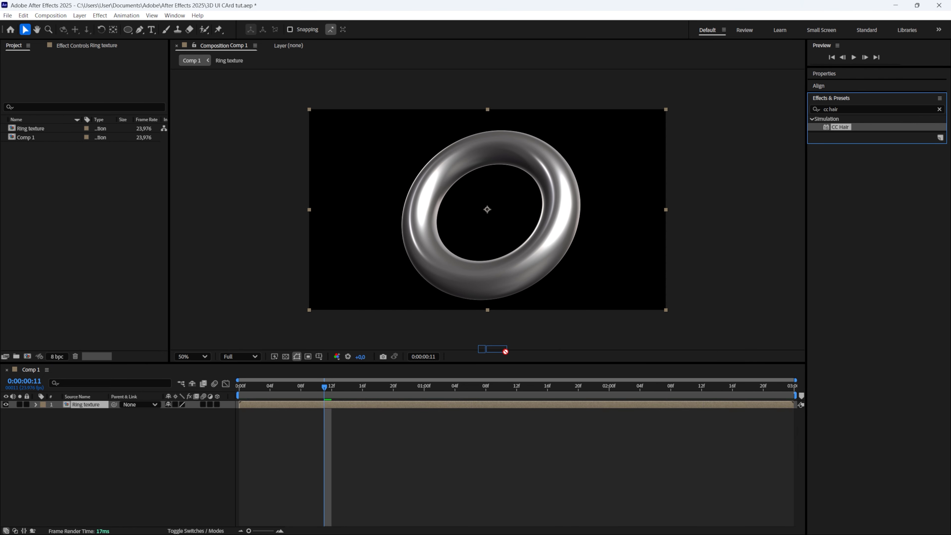
Step: Apply the CC Hair effect to the Ring texture layer with Length 0 and Density 3000
left_click_drag(840, 127, 440, 401)
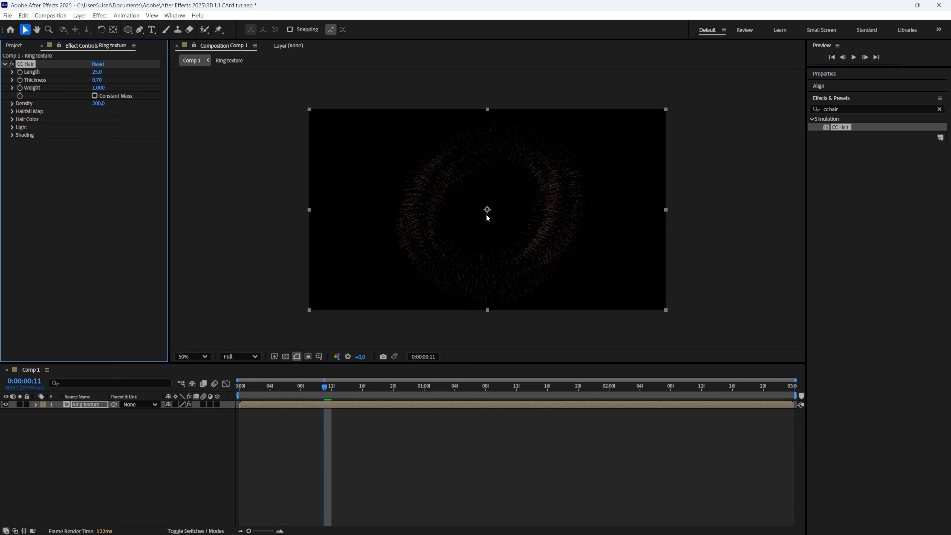
left_click(96, 72)
type("0")
key("Return")
left_click(98, 103)
type("300")
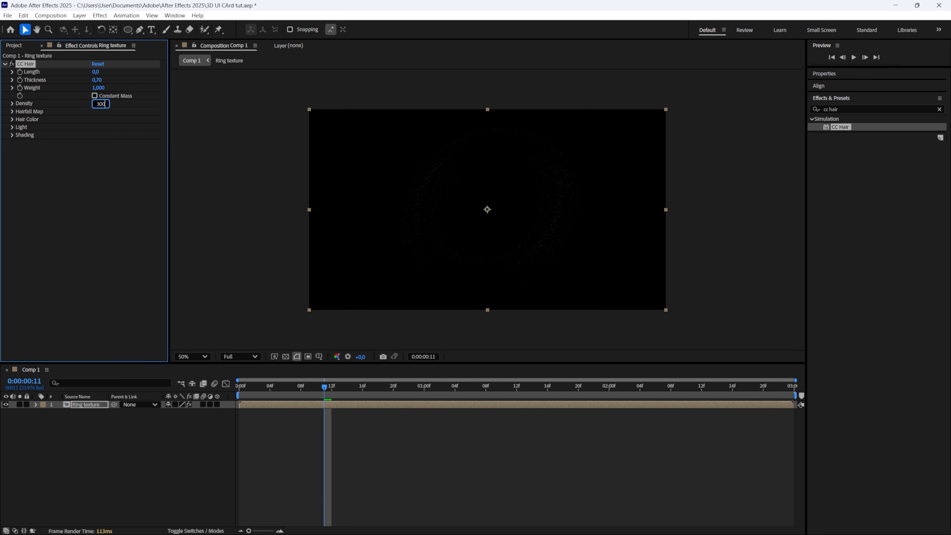
type("0")
key("Return")
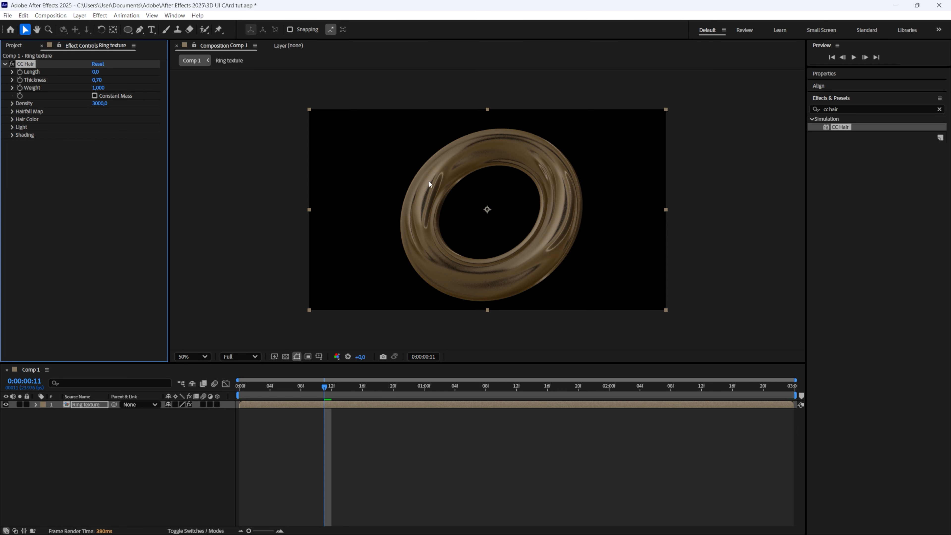
Step: In CC Hair's Hairfall Map, set Map Strength to -150 and Map Softness to 15
left_click(11, 111)
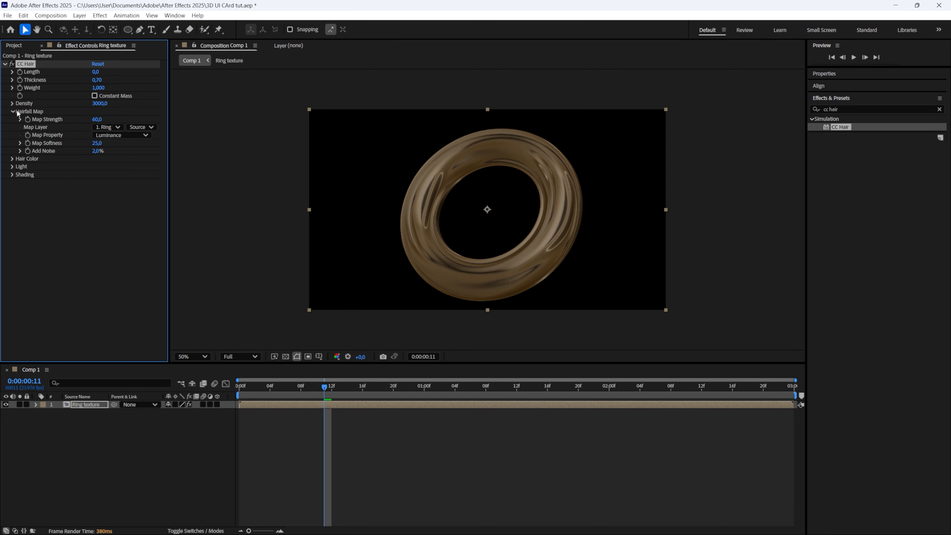
left_click(98, 119)
type("-150")
key("Tab")
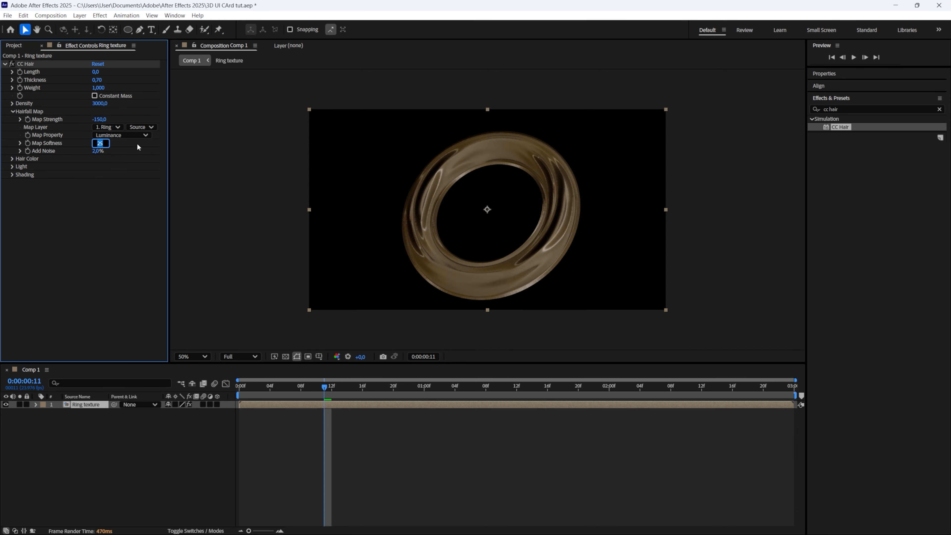
type("15")
key("Return")
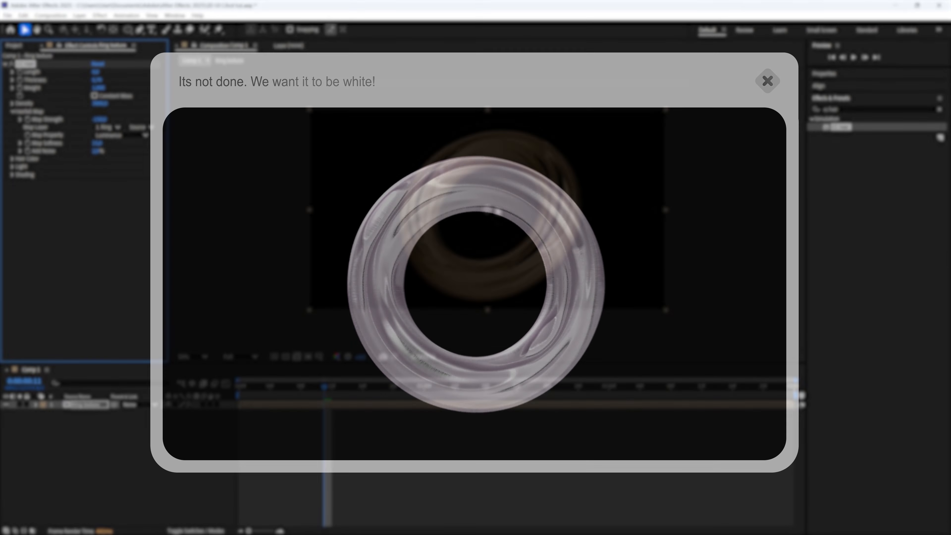
Step: Apply the Tritone effect to the Ring texture layer and set its Midtones color to white, FFFFFF
left_click_drag(849, 127, 465, 407)
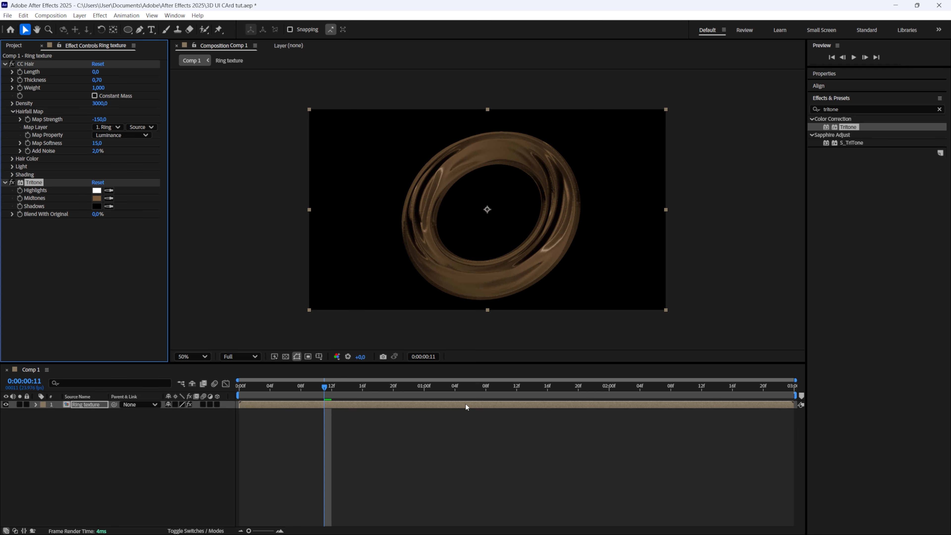
left_click(96, 198)
left_click_drag(391, 219, 359, 211)
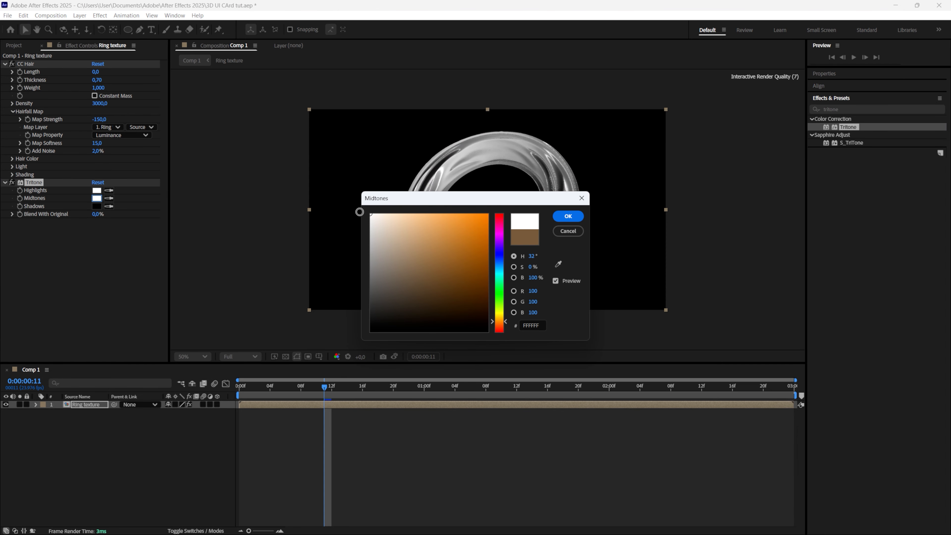
left_click(568, 216)
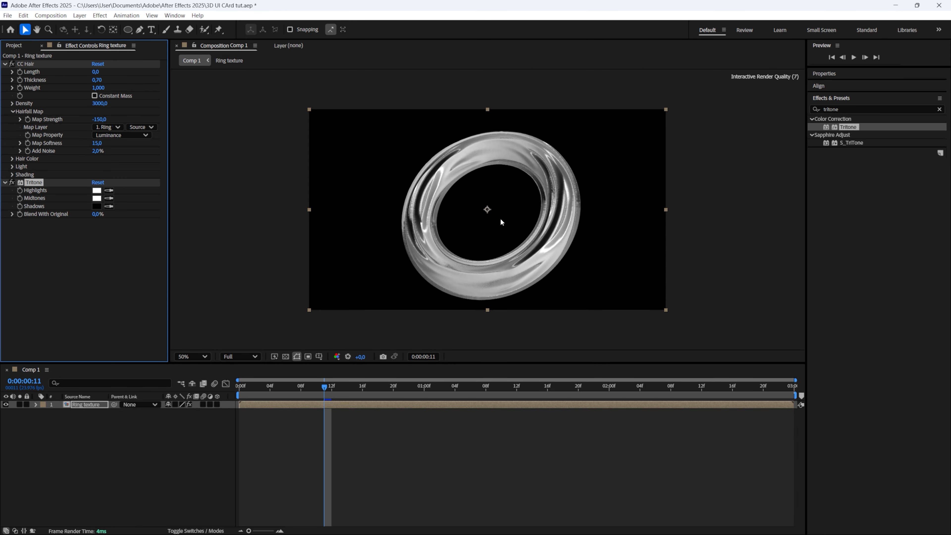
Step: Set Tritone's Shadows color to a muted purple with a hue of about 301°
left_click(97, 206)
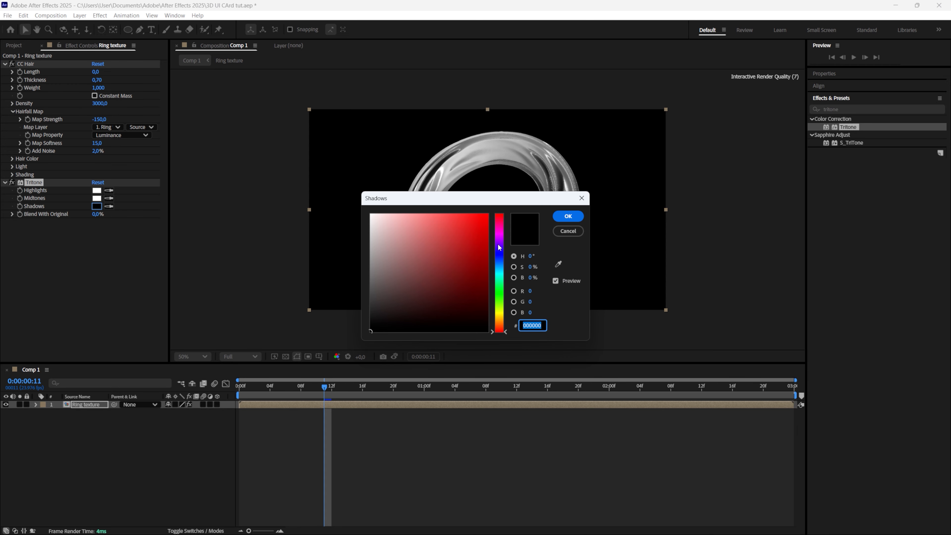
left_click_drag(501, 245, 501, 231)
left_click(391, 288)
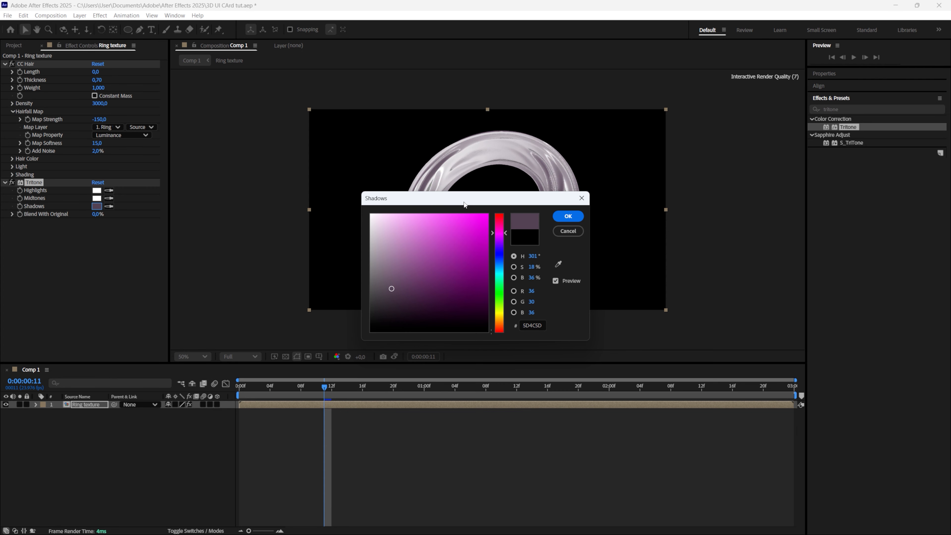
left_click_drag(464, 204, 466, 333)
left_click(391, 412)
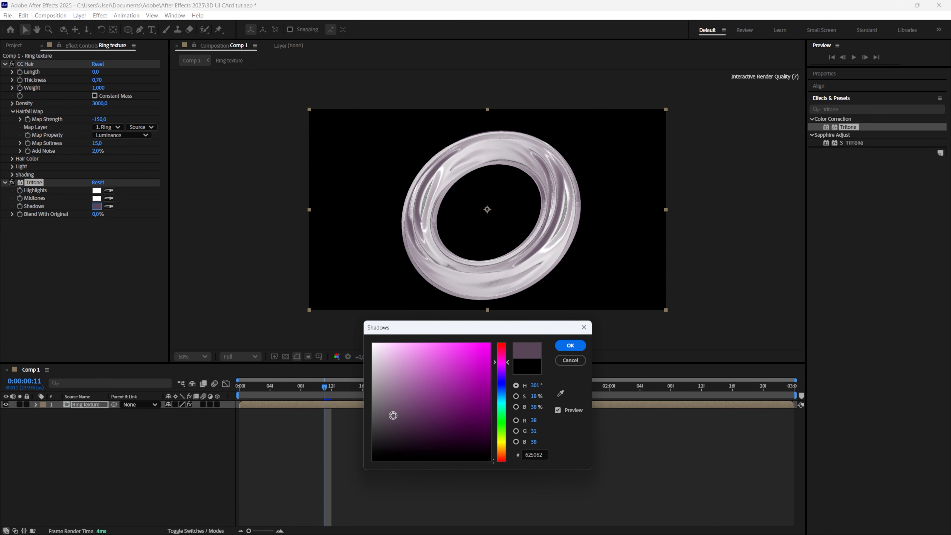
left_click_drag(391, 412, 392, 410)
left_click(582, 347)
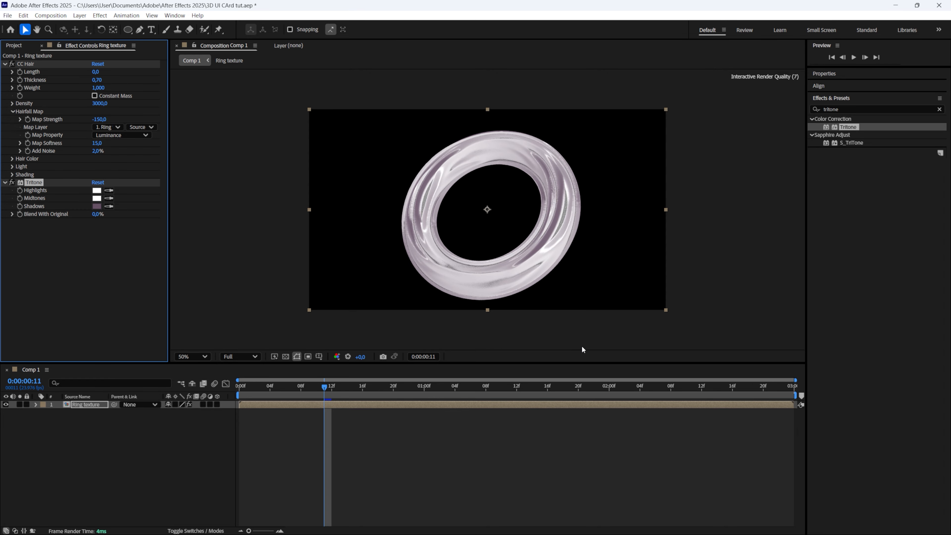
Step: Apply CC Glass to the Ring texture layer and set its surface Softness to 45, Height to 20 and Displacement to 500
left_click_drag(841, 127, 463, 404)
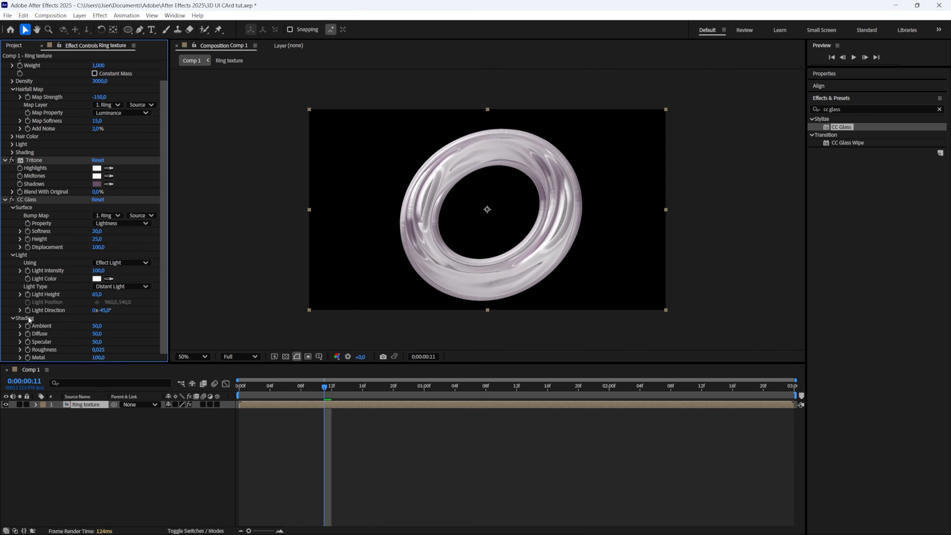
left_click(13, 318)
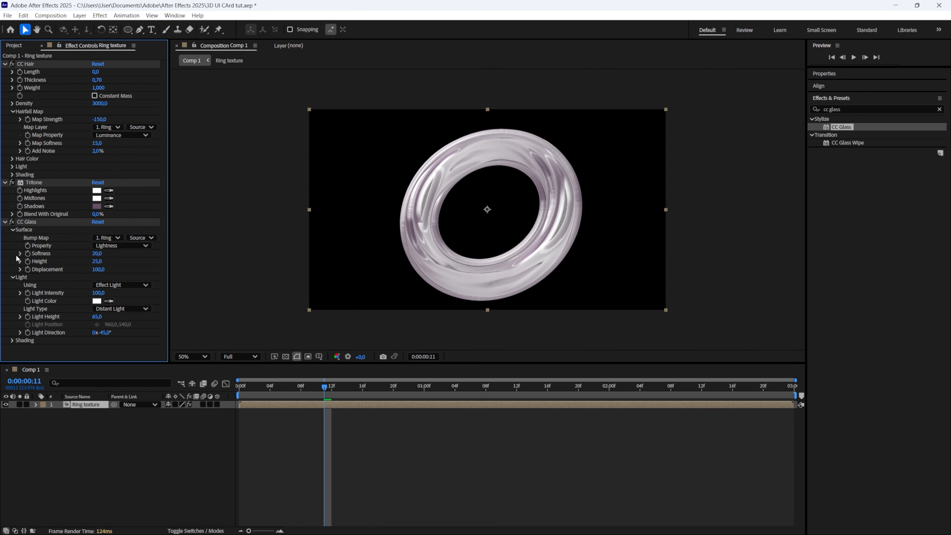
left_click(13, 277)
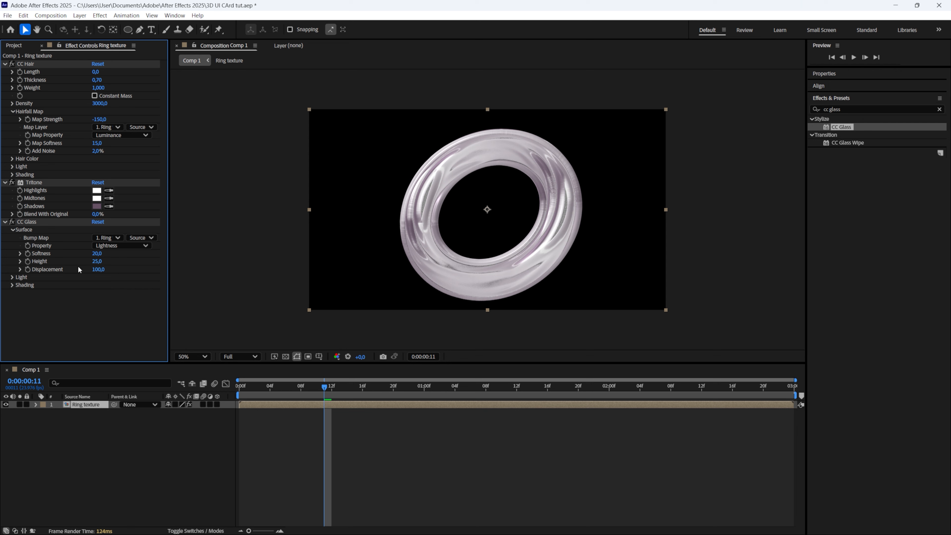
left_click(97, 253)
type("45")
key("Return")
left_click(103, 260)
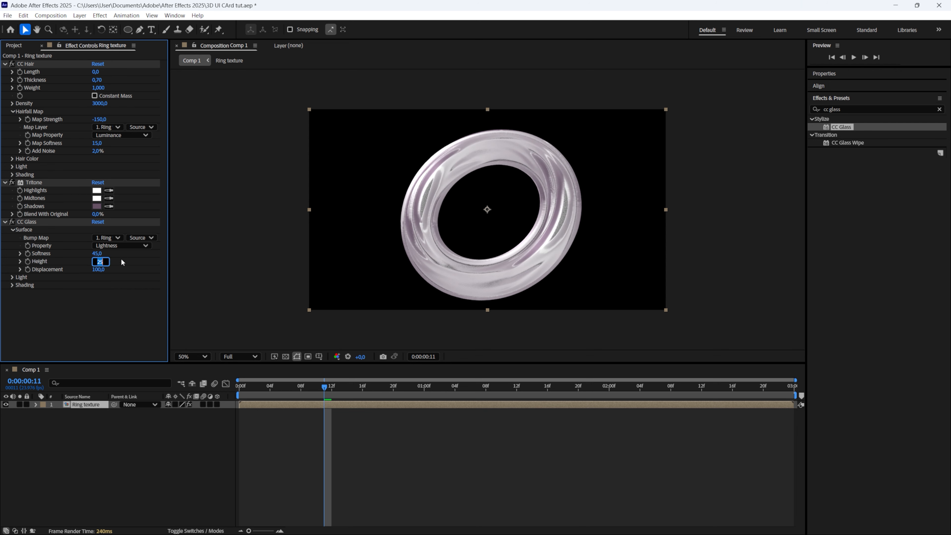
type("20")
key("Tab")
type("500")
left_click(124, 268)
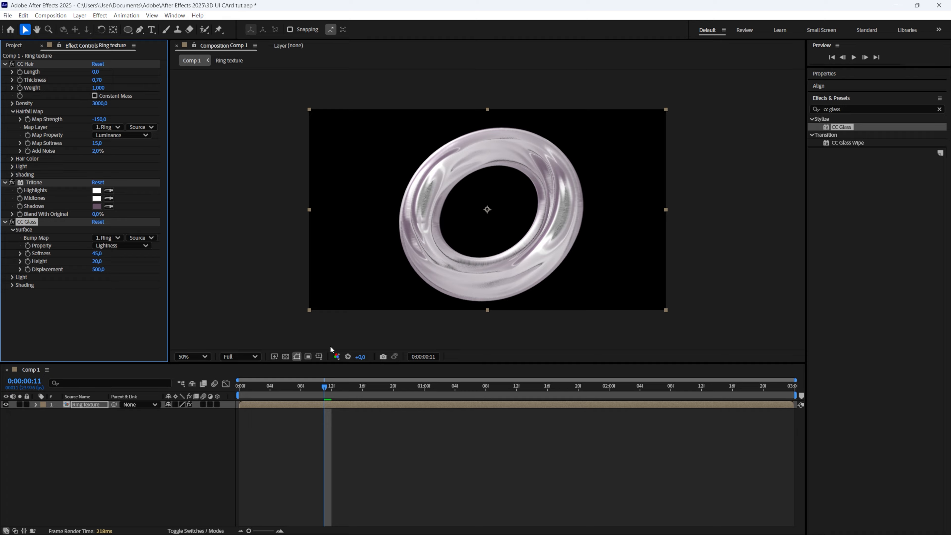
Step: With the proportional grid shown, scale the ring to 26% and place it below and slightly left of the composition's center
left_click(318, 356)
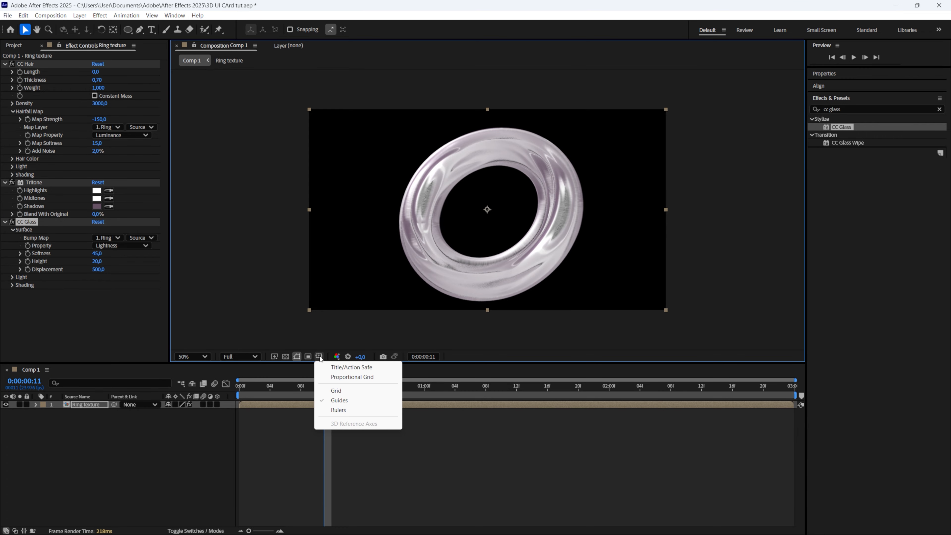
left_click(345, 377)
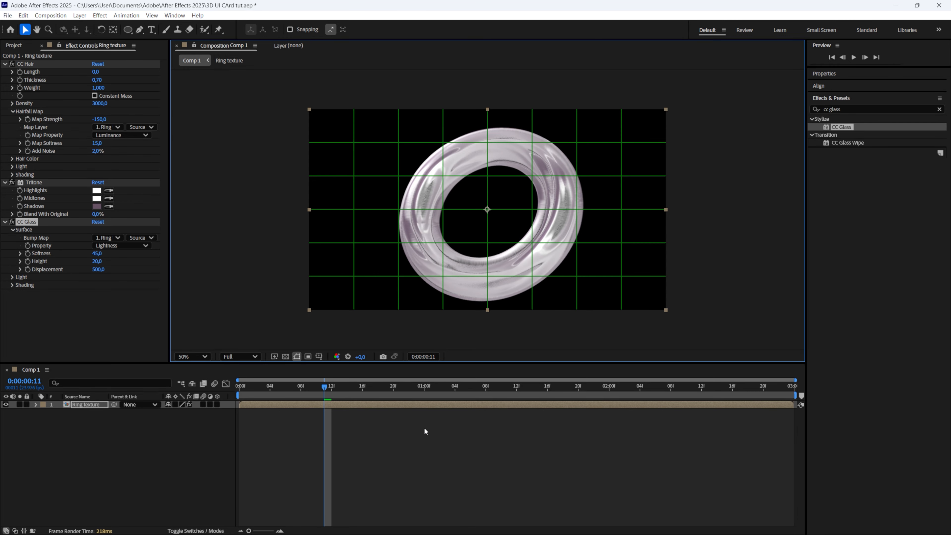
key("s")
left_click_drag(185, 412, 159, 414)
left_click_drag(484, 228, 446, 279)
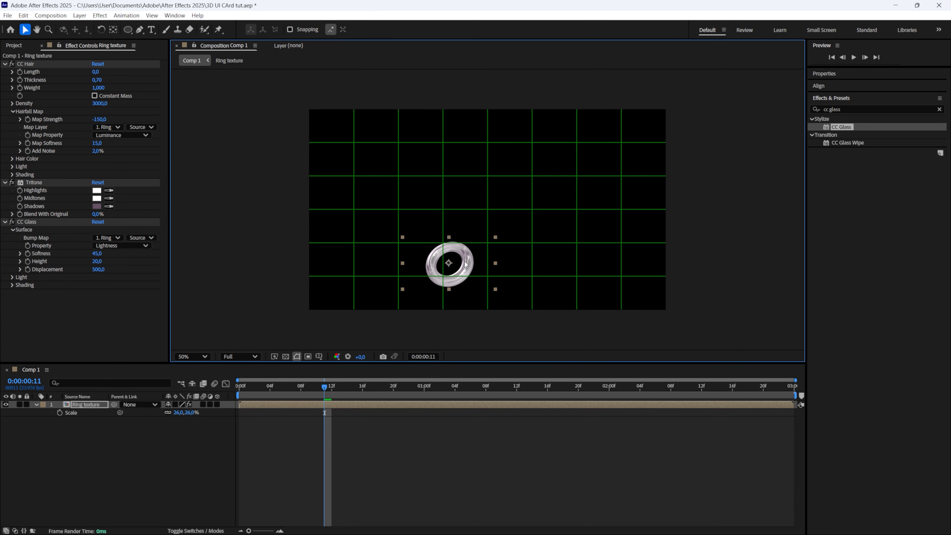
Step: Duplicate the ring layer, move the copy to the upper right of the composition and set its scale to 20%
key("ctrl+d")
left_click_drag(465, 264, 554, 149)
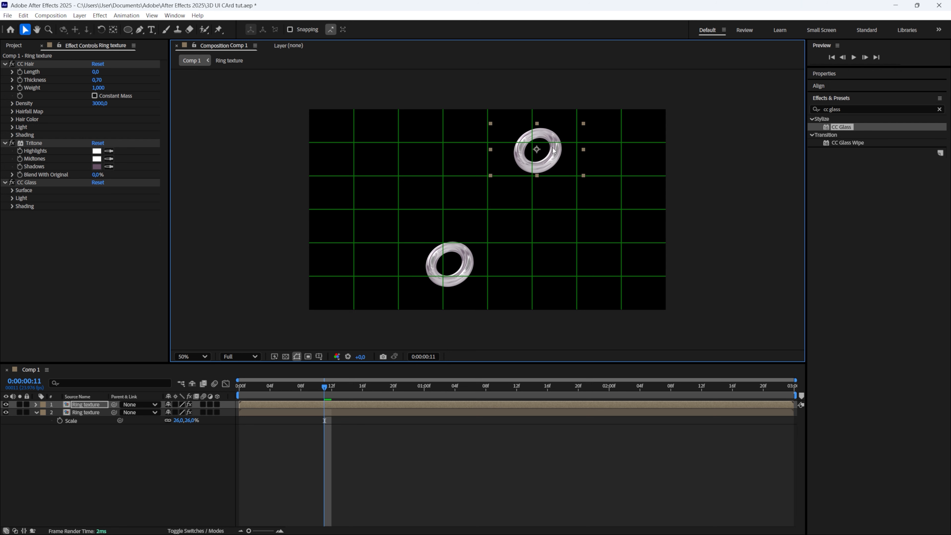
key("s")
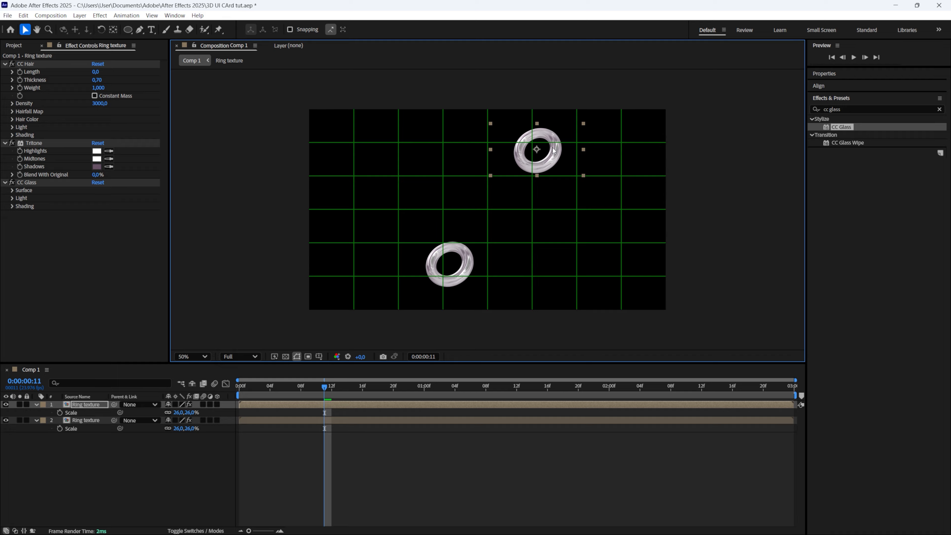
left_click(179, 412)
type("20")
key("Return")
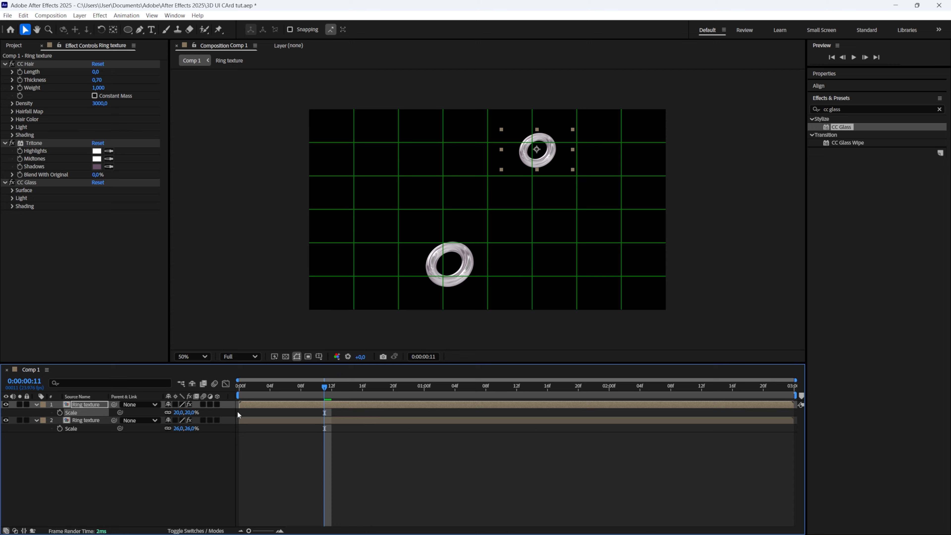
Step: Rotate the upper-right ring to -111° and collapse the open layer properties
key("r")
left_click_drag(183, 412, 142, 413)
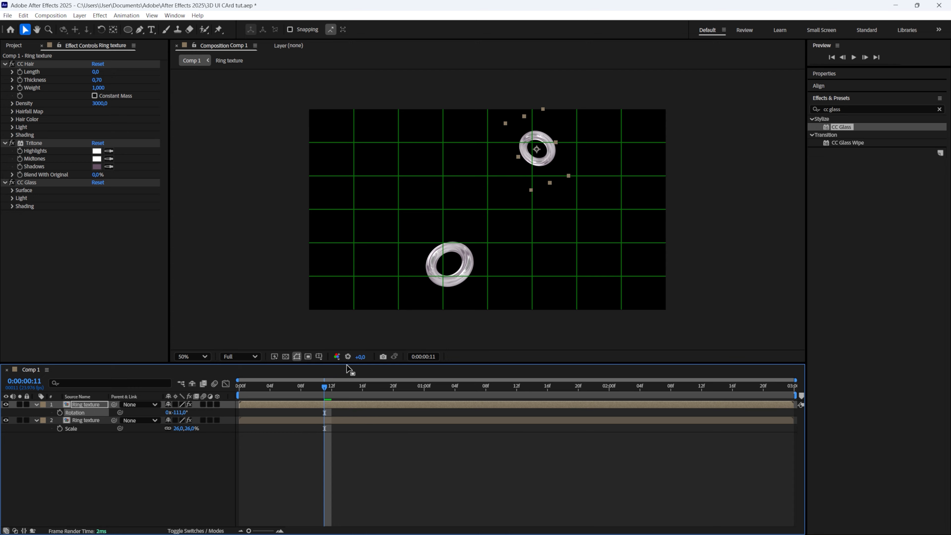
left_click(337, 429)
key("u")
Step: Duplicate the lower ring layer, move the copy to the top of the layer stack and set its scale to 100%
left_click(337, 413)
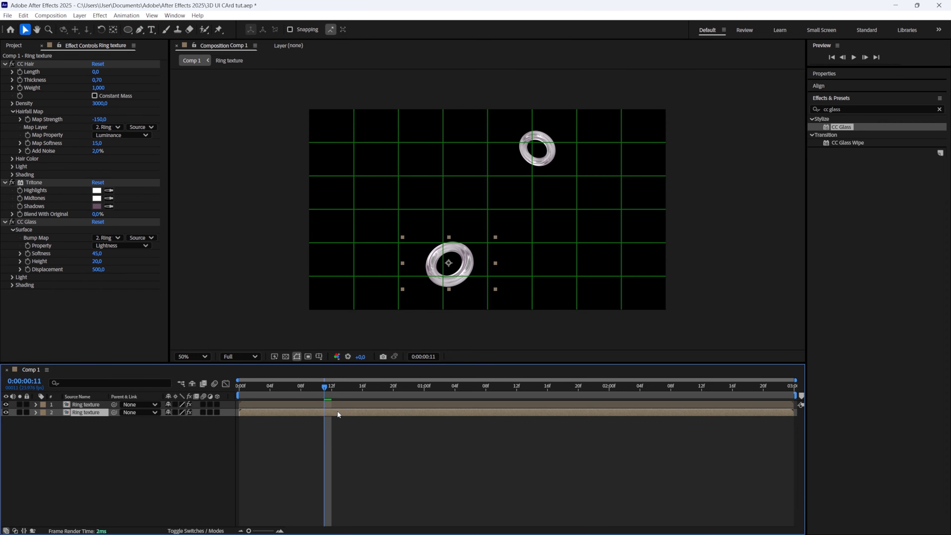
key("ctrl+d")
left_click_drag(85, 413, 86, 402)
key("s")
left_click(179, 412)
type("100")
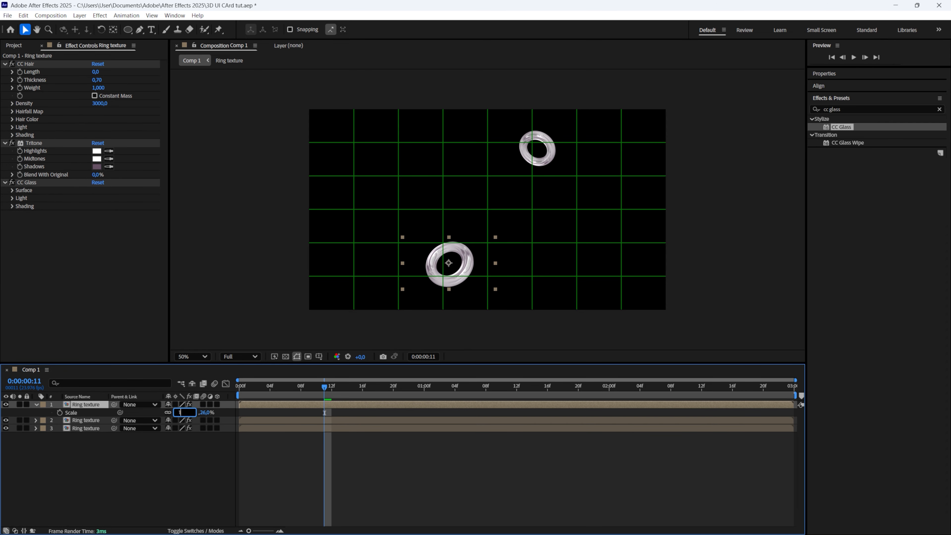
key("Return")
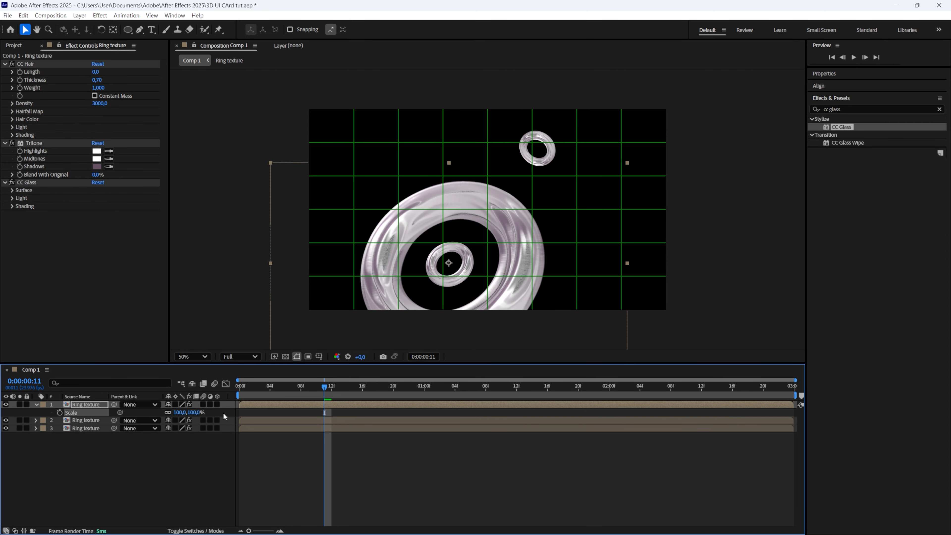
Step: Move the full-size ring partly beyond the frame's upper-left corner and place a duplicate of it partly beyond the lower-right corner
left_click_drag(487, 209, 374, 41)
key("ctrl+d")
left_click_drag(484, 227, 673, 375)
Step: Hide the proportional grid in the composition view
left_click(297, 356)
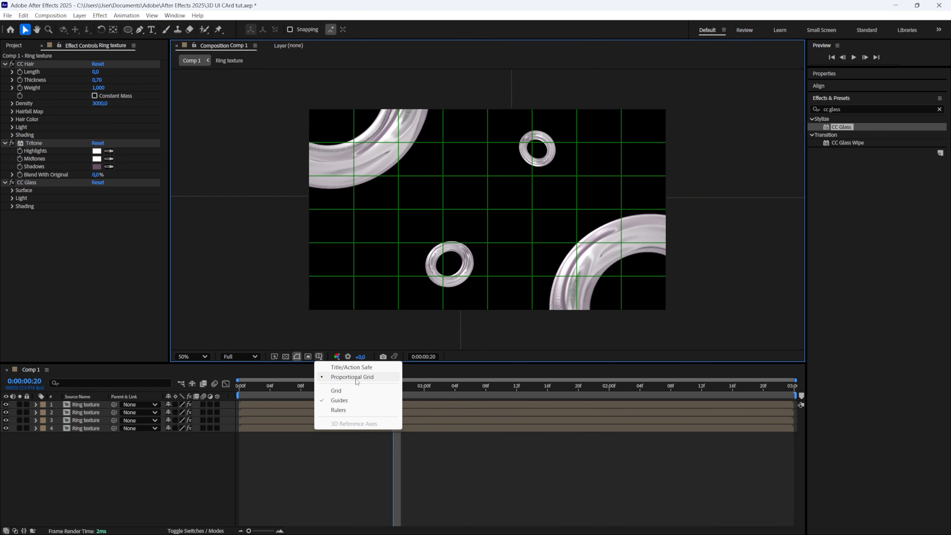
left_click(356, 377)
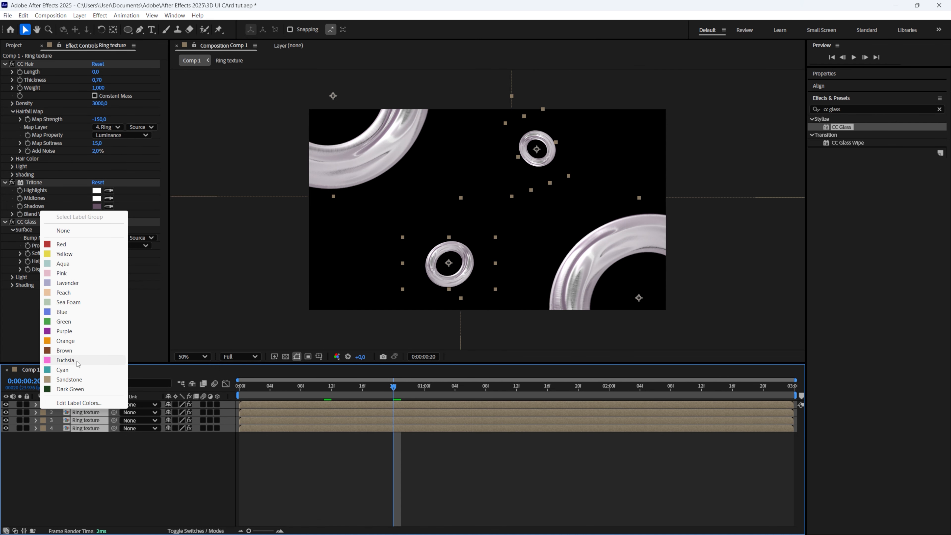
Step: Assign the Fuchsia label color to the four Ring texture layers and deselect them
left_click(65, 360)
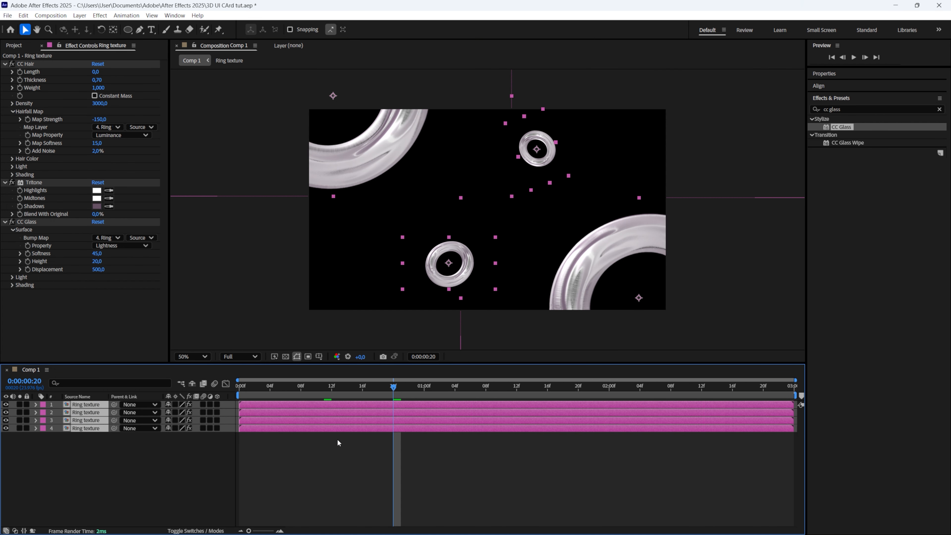
left_click(373, 443)
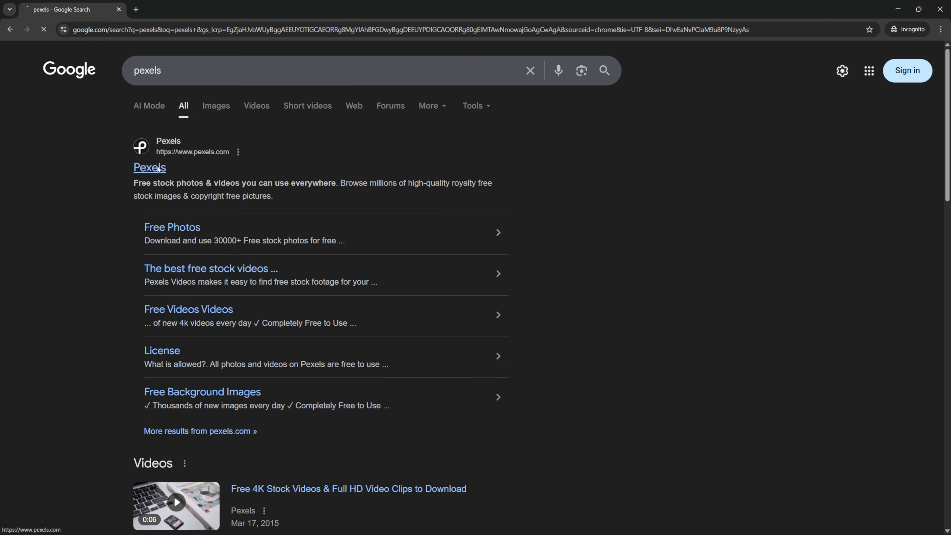
Step: Switch to the browser, search Pexels for "plant" photos and download the close-up photo of dark green monstera leaves
left_click(157, 166)
type("plant")
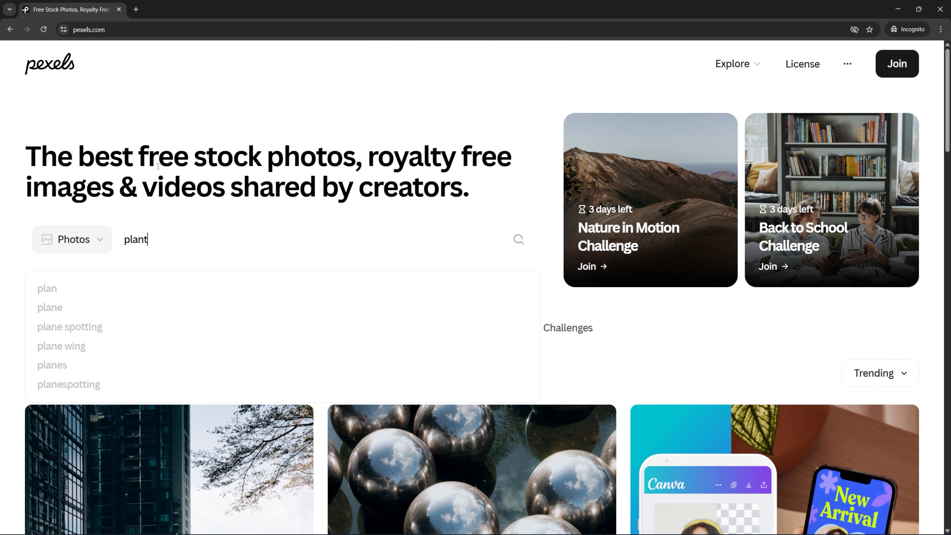
key("Return")
scroll(448, 252, "down", 10)
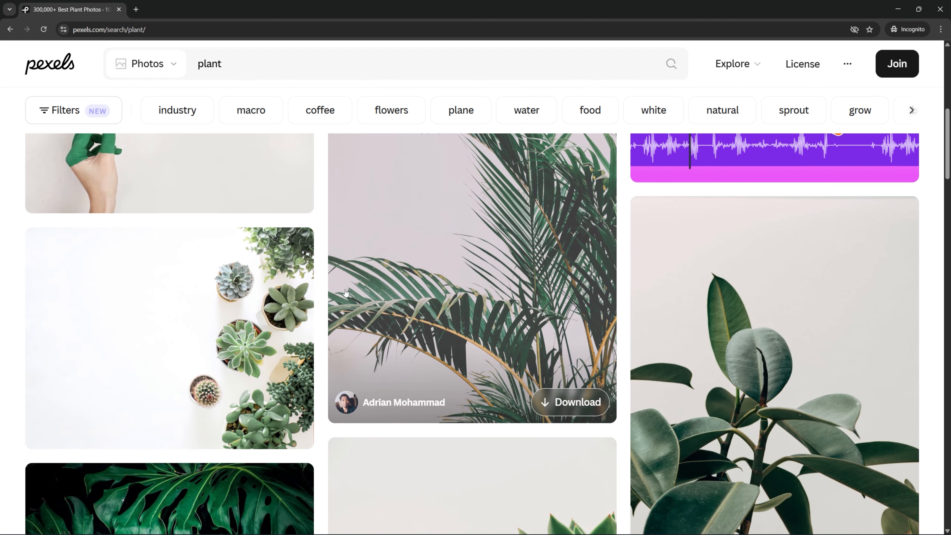
scroll(448, 253, "down", 6)
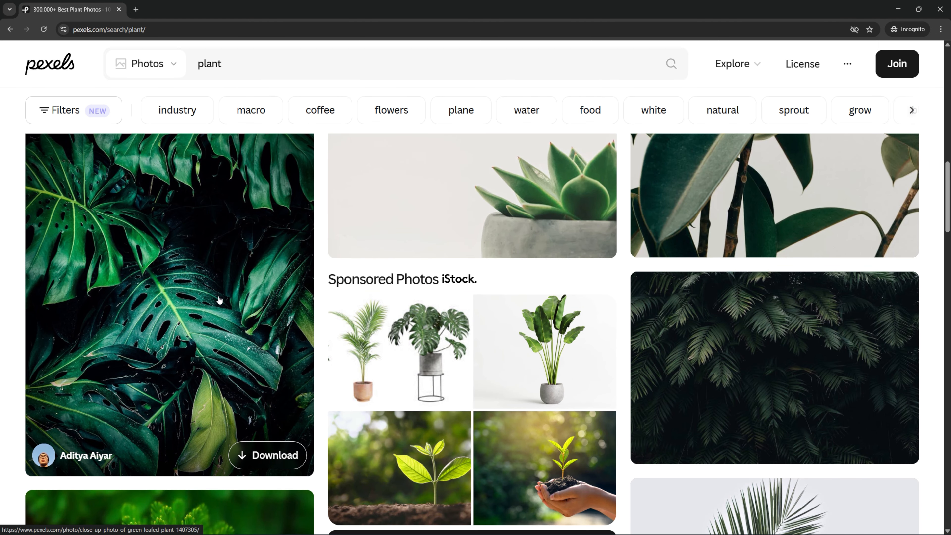
left_click(219, 300)
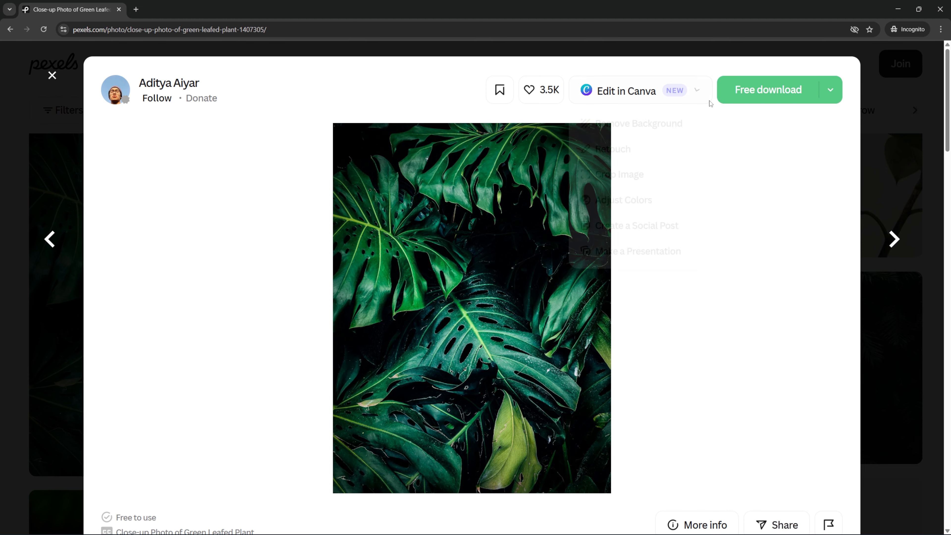
left_click(753, 90)
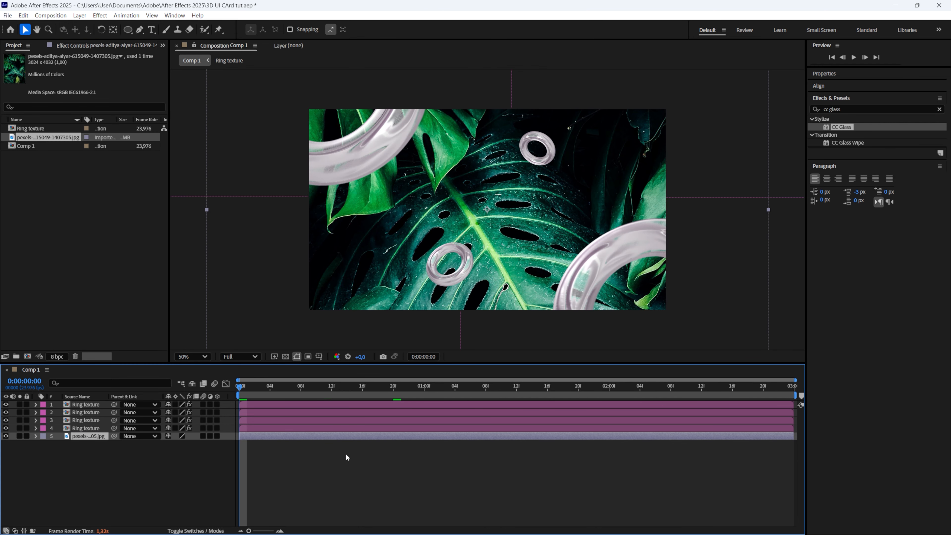
Step: Scale the leaf photo layer in Comp 1 to 50% and rotate it 90°
key("s")
left_click(179, 443)
type("50")
key("Return")
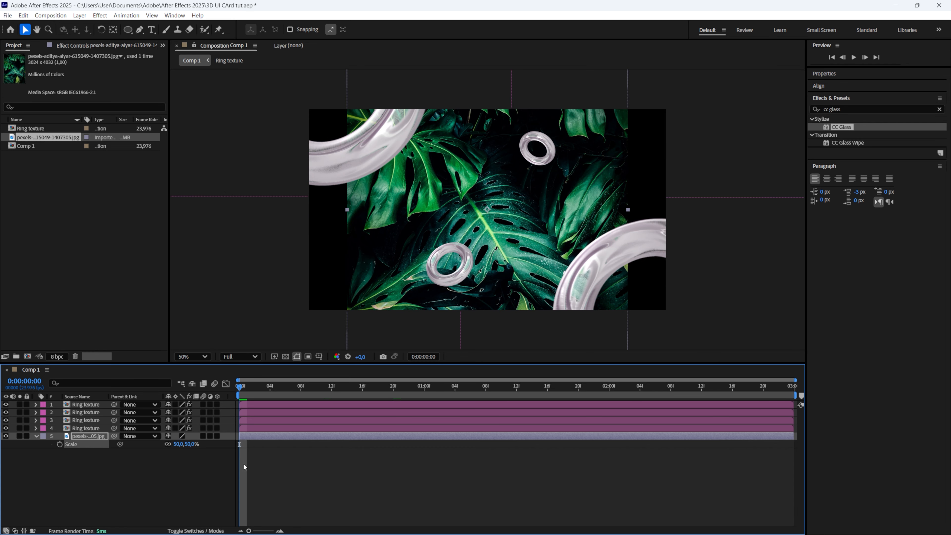
key("r")
left_click(179, 444)
type("90")
key("Return")
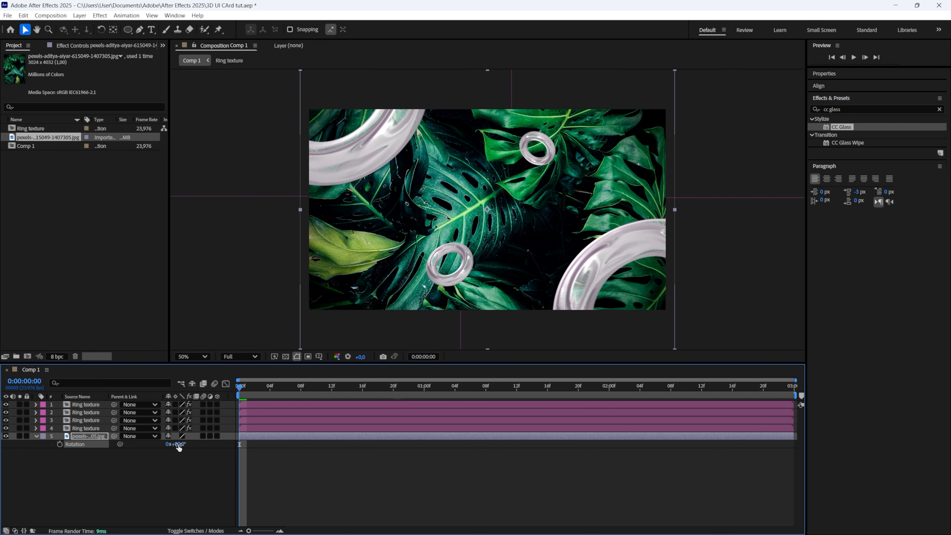
Step: Apply Gaussian Blur to the leaf photo layer with a Blurriness of 500
left_click_drag(855, 150, 475, 439)
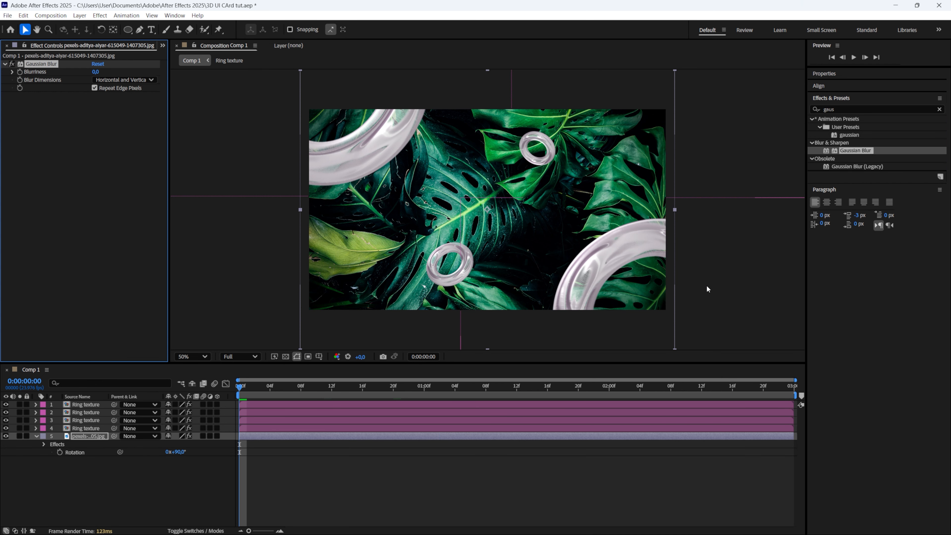
left_click(98, 72)
type("500")
key("Return")
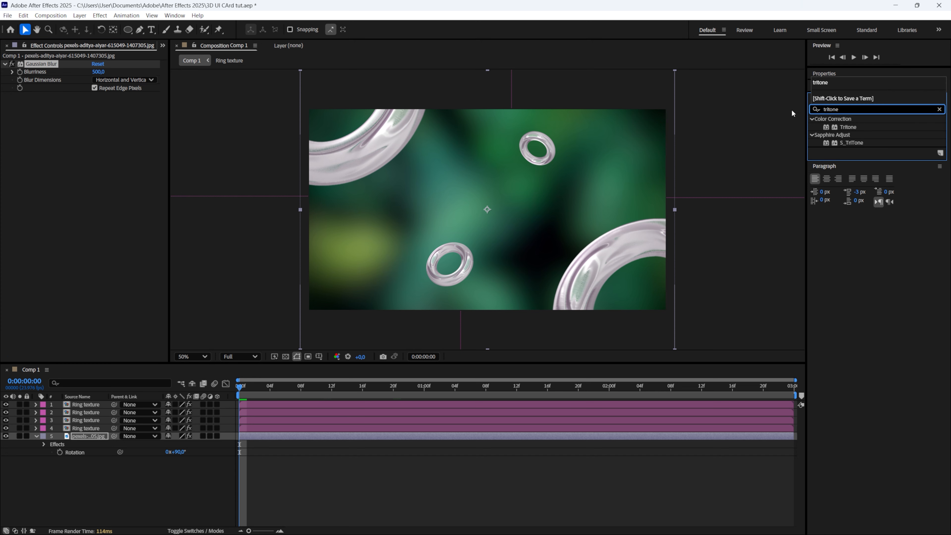
Step: Apply Tritone to the blurred photo with highlights FFFFFF, midtones C7D2FF and shadows D0D4D7
left_click_drag(850, 129, 77, 227)
left_click(96, 103)
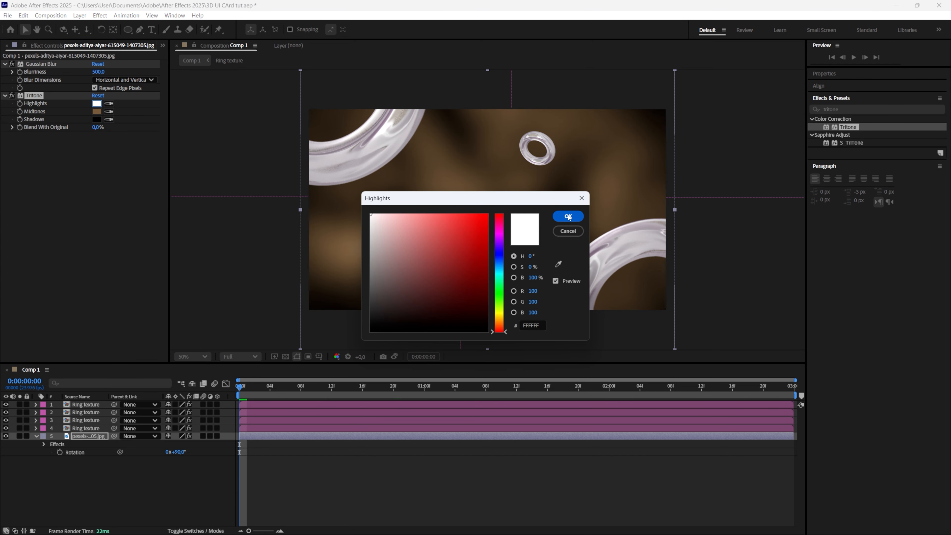
left_click(568, 216)
left_click(97, 111)
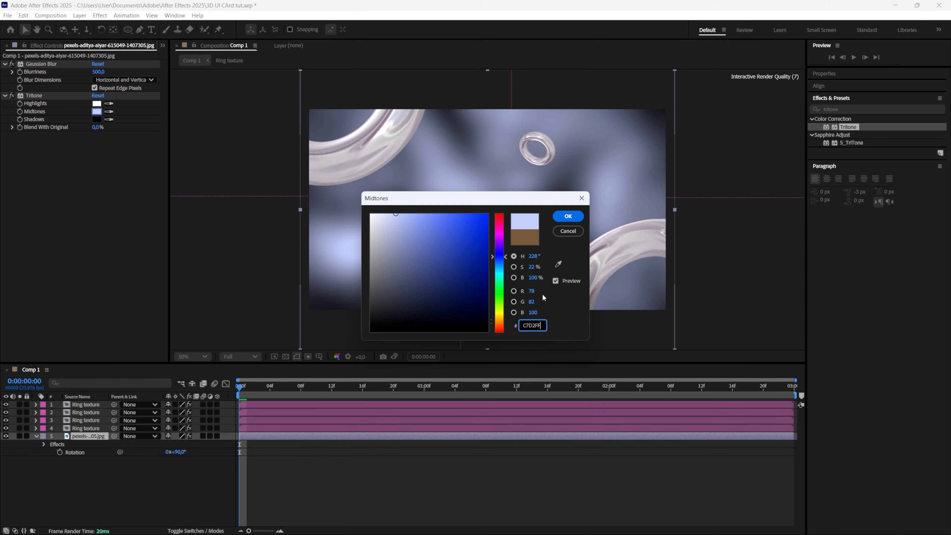
left_click(542, 301)
left_click(96, 119)
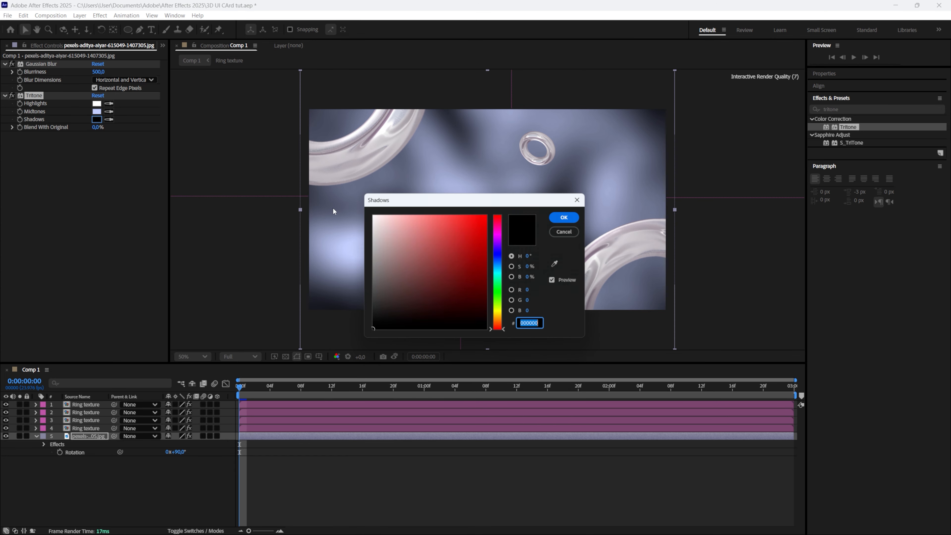
type("D0D4D7")
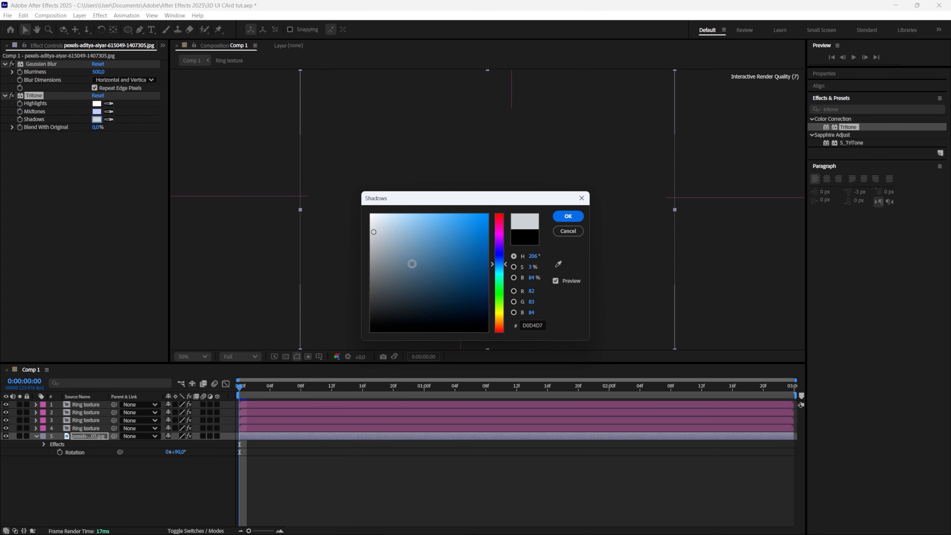
left_click(565, 217)
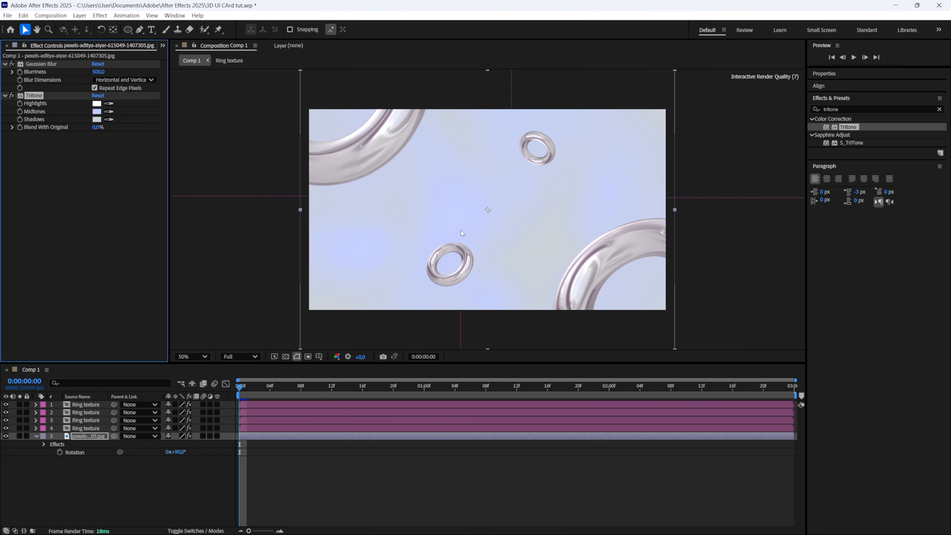
Step: Set up the Rectangle tool with a solid white fill (FFFFFF) and no stroke
left_click(128, 30)
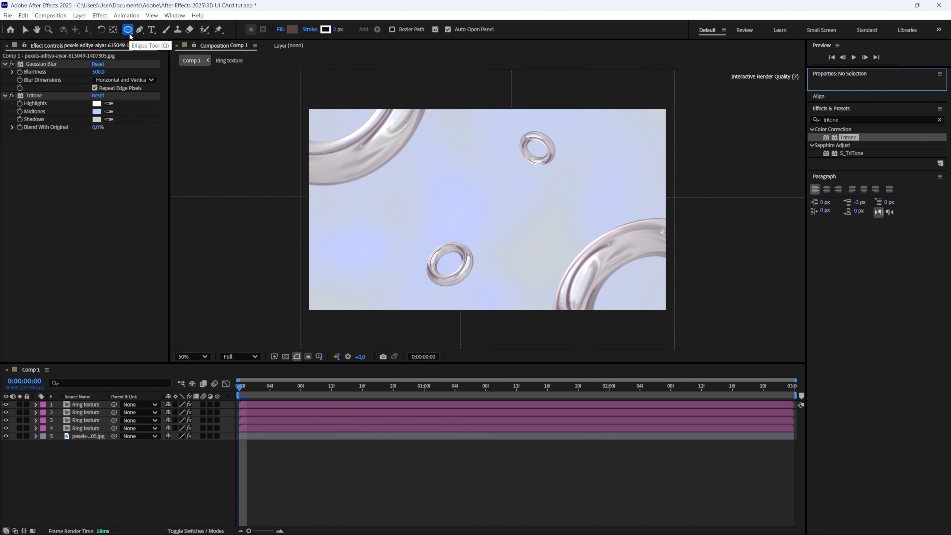
key("q")
key("q")
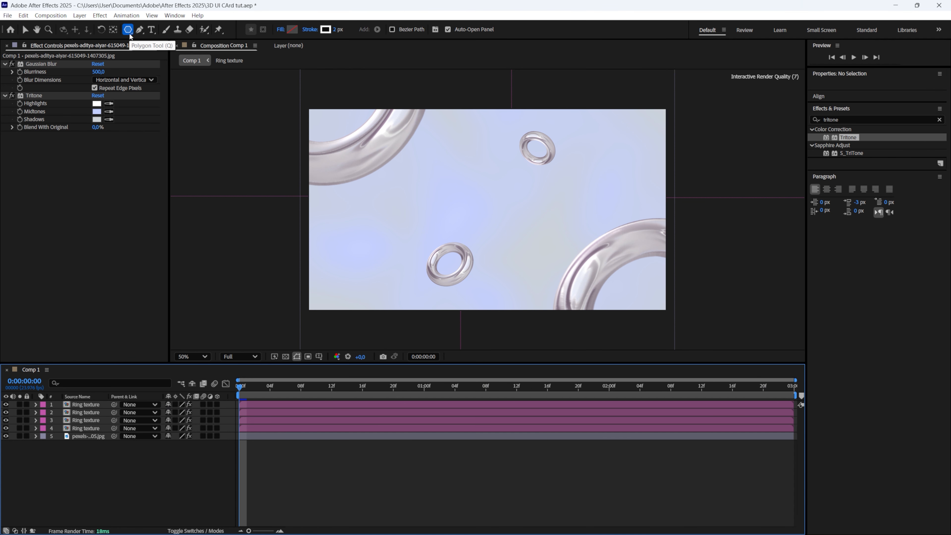
key("q")
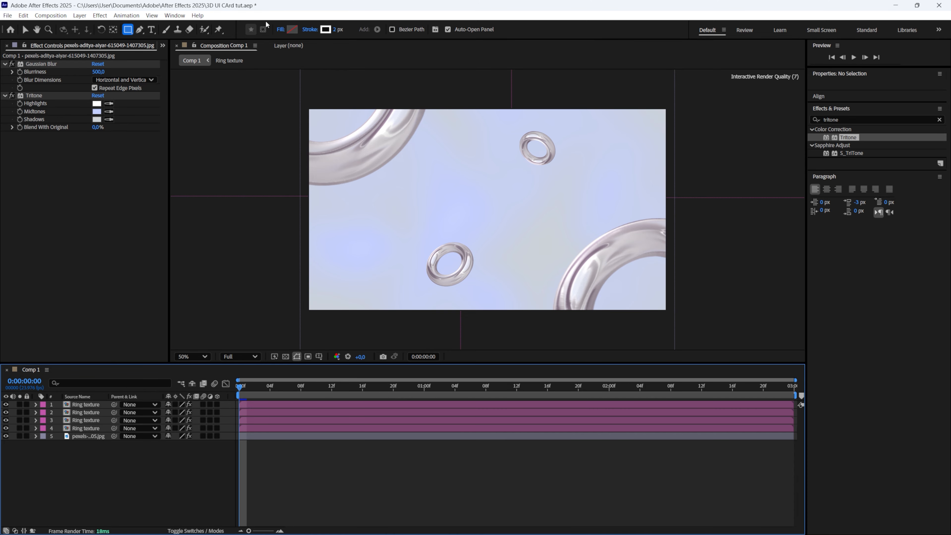
left_click(281, 30)
left_click(443, 247)
left_click(490, 297)
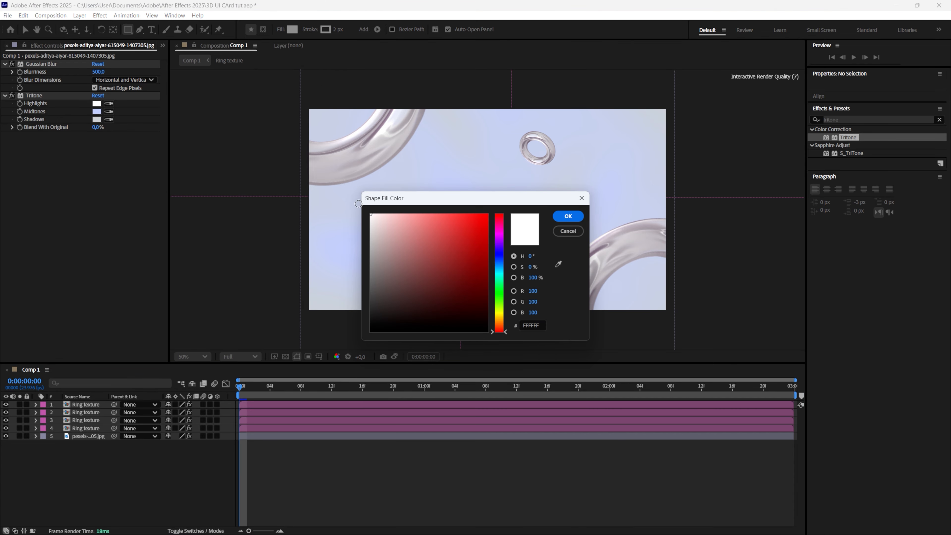
left_click(566, 218)
left_click(310, 29)
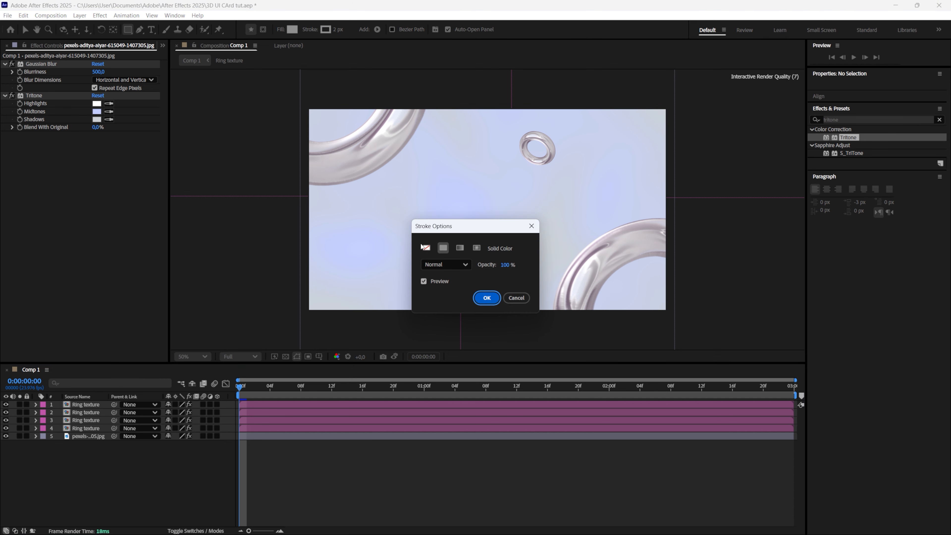
left_click(426, 248)
left_click(486, 298)
Step: Draw an upright white rectangle mid-frame and center it horizontally and vertically in the composition
mouse_move(436, 144)
left_mouse_down()
mouse_move(533, 205)
mouse_move(540, 274)
left_mouse_up()
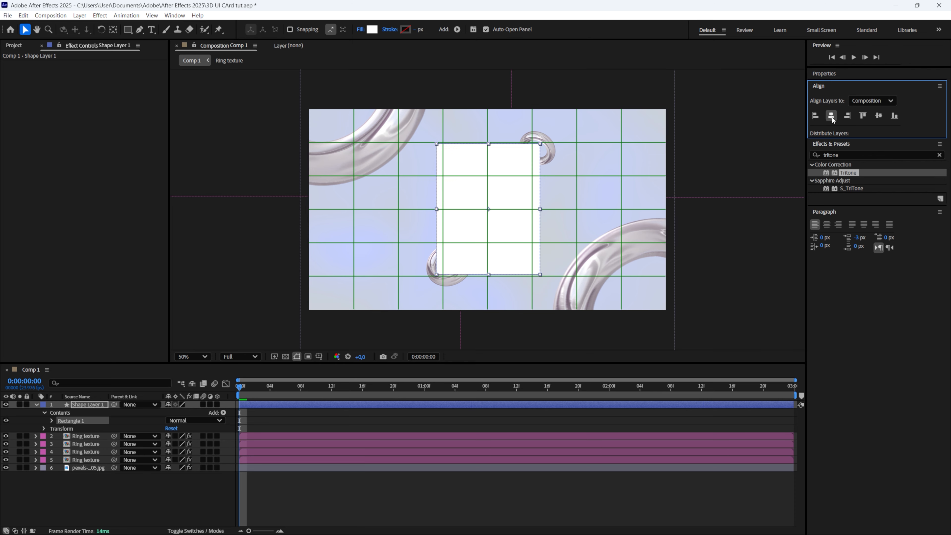
left_click(831, 116)
left_click(877, 116)
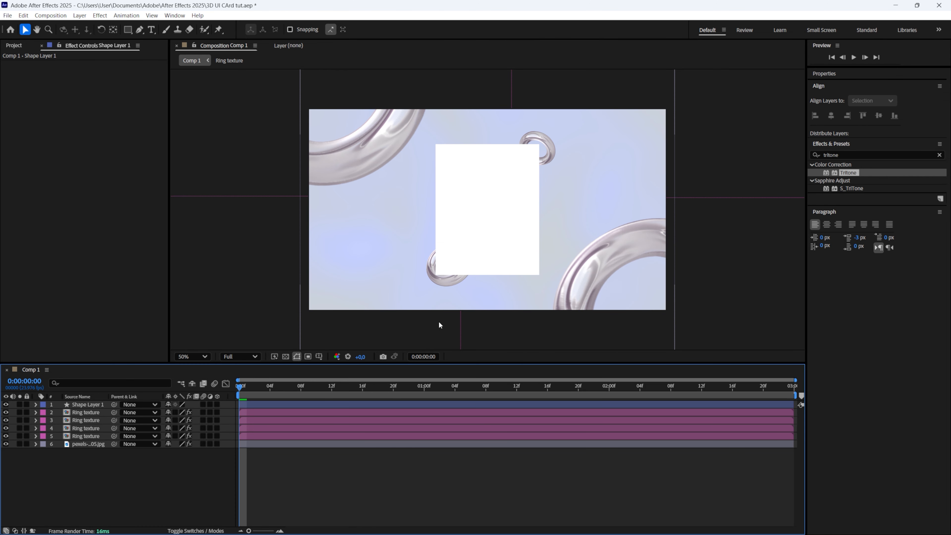
Step: Pre-compose the white rectangle layer, give it an Orange label and name it Card
right_click(391, 404)
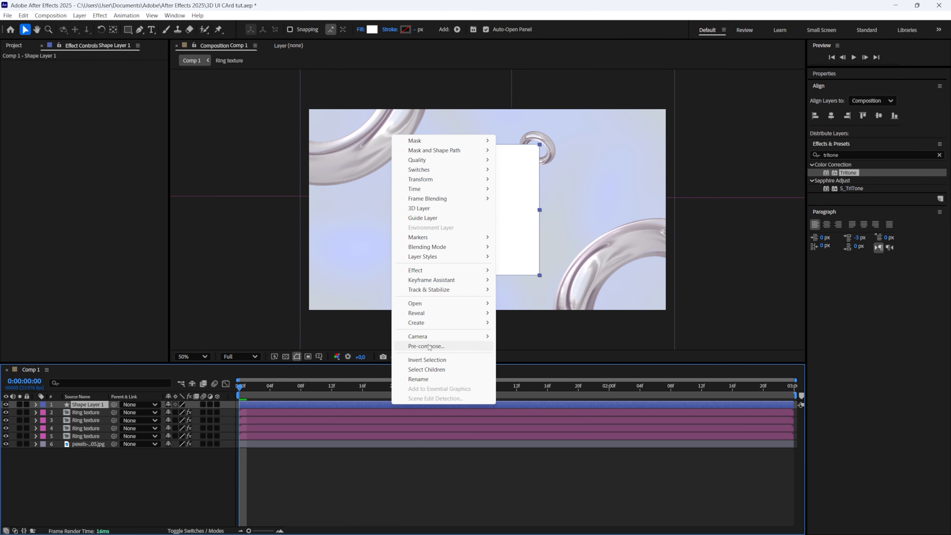
left_click(426, 345)
left_click(518, 339)
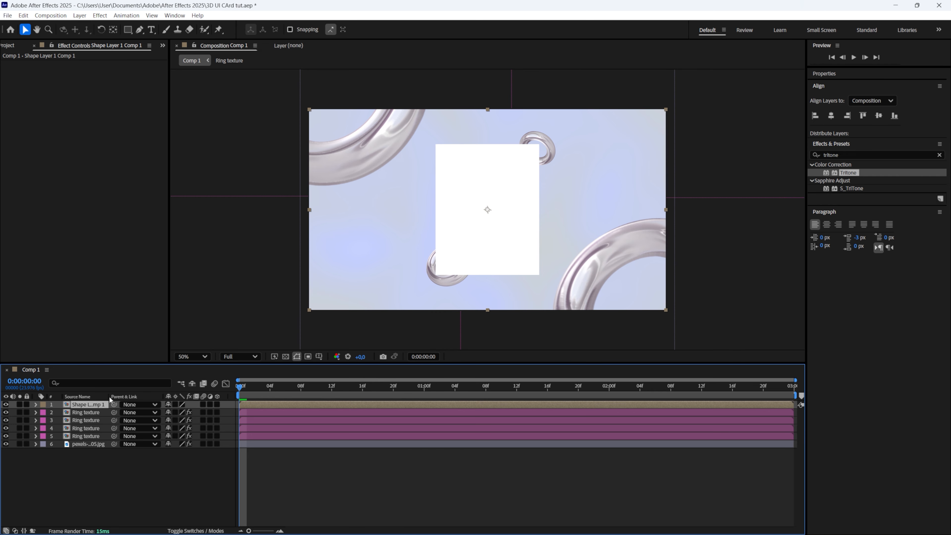
left_click(43, 404)
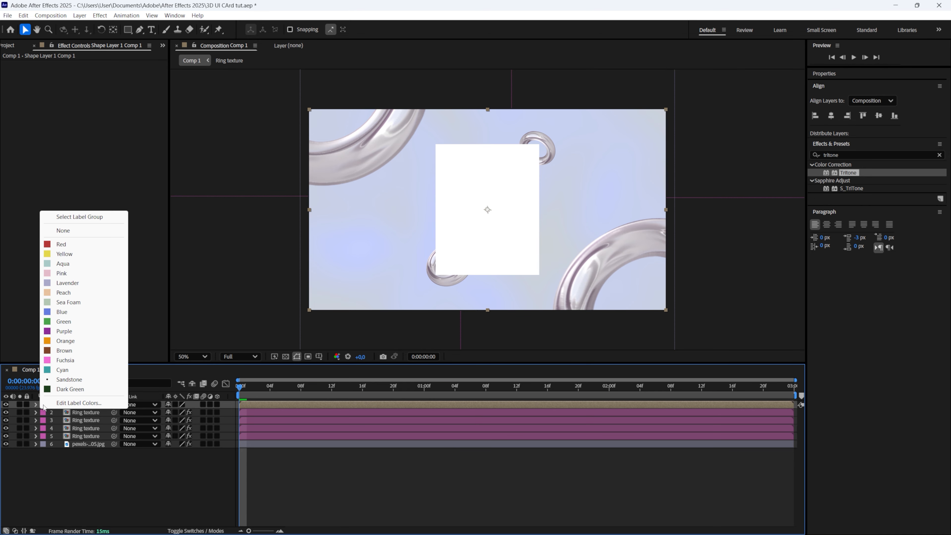
left_click(73, 341)
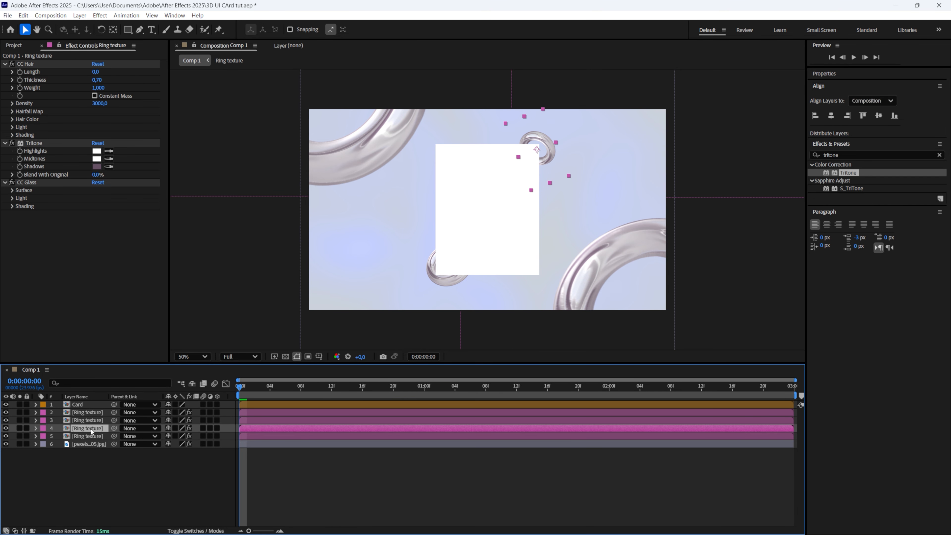
Step: Move the small upper-right ring's layer above the Card layer
left_click_drag(91, 429, 92, 402)
left_click(449, 469)
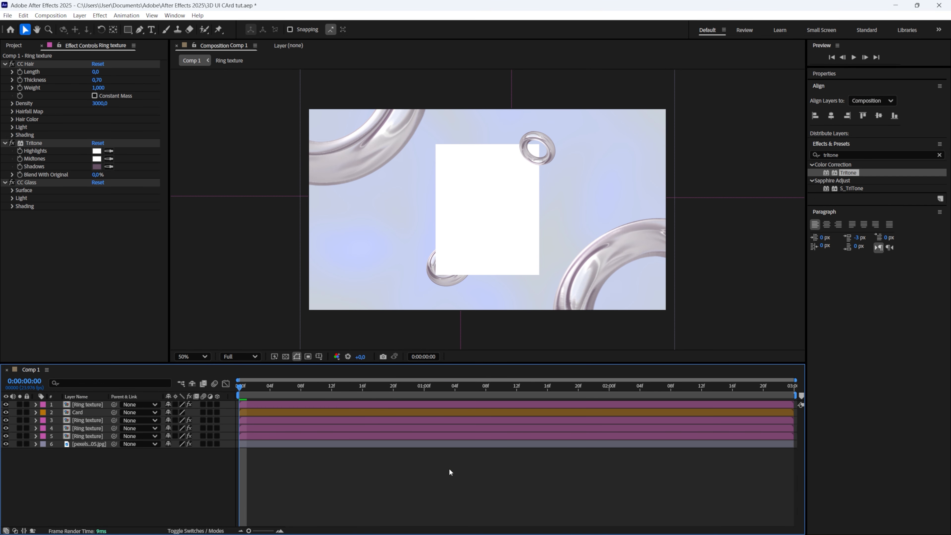
Step: Open the Card precomp and set the rectangle path's roundness to 20
double_click(437, 412)
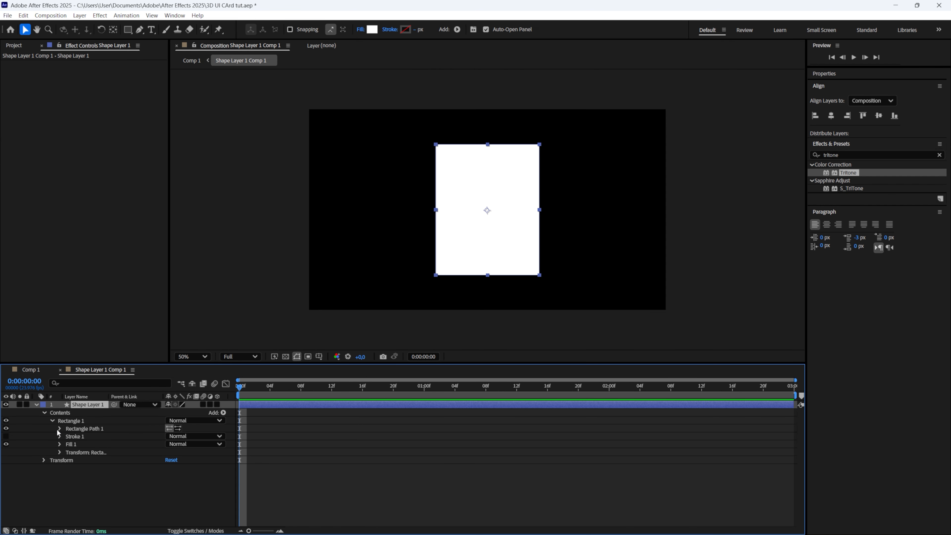
left_click(60, 429)
left_click(169, 452)
type("20")
key("Return")
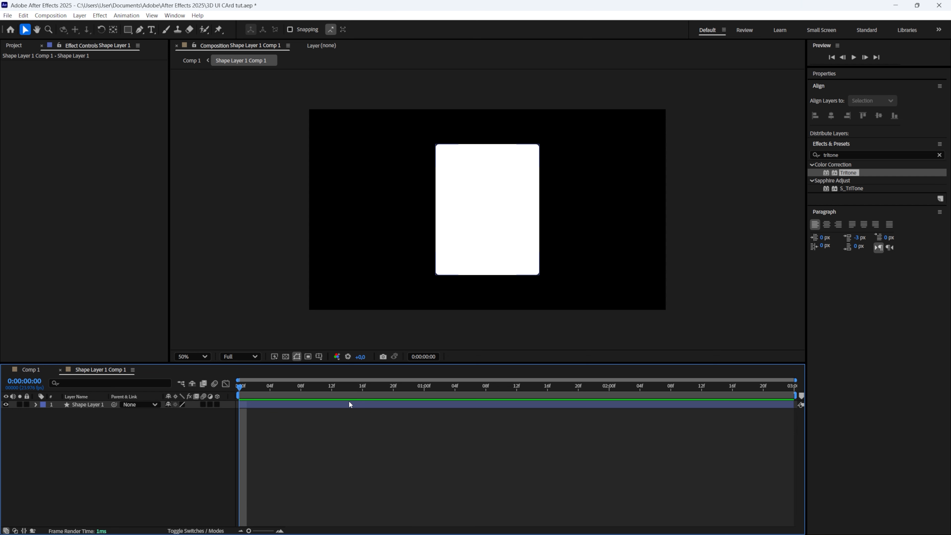
Step: Duplicate the rounded rectangle's shape layer and hide the upper copy
left_click(350, 403)
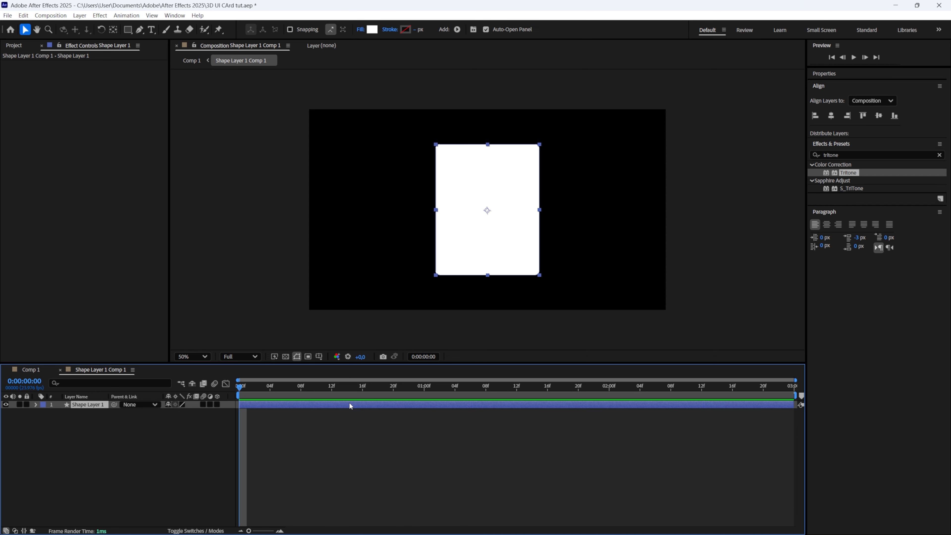
key("ctrl+d")
left_click(6, 405)
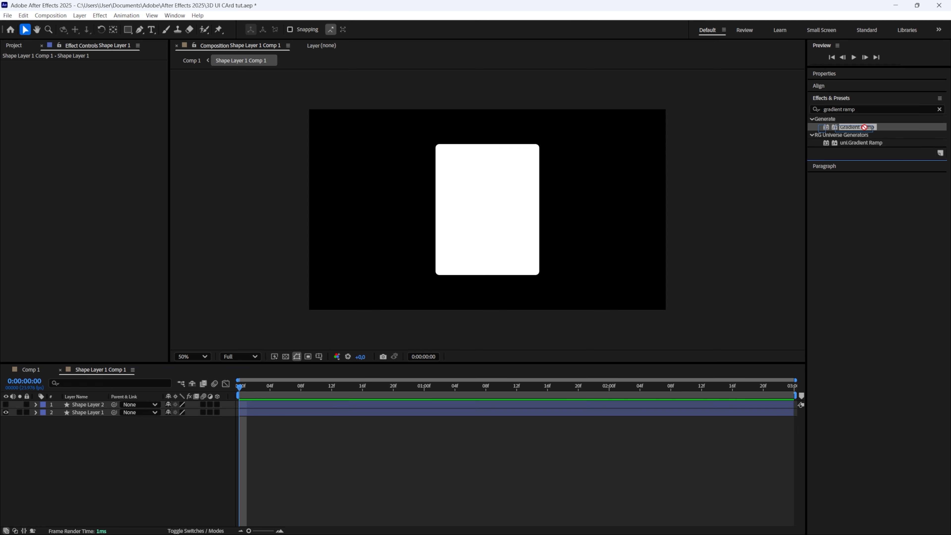
Step: Apply Gradient Ramp to Shape Layer 1 as a Radial Ramp and set the Start of Ramp's Y value to 500
left_click_drag(857, 126, 456, 412)
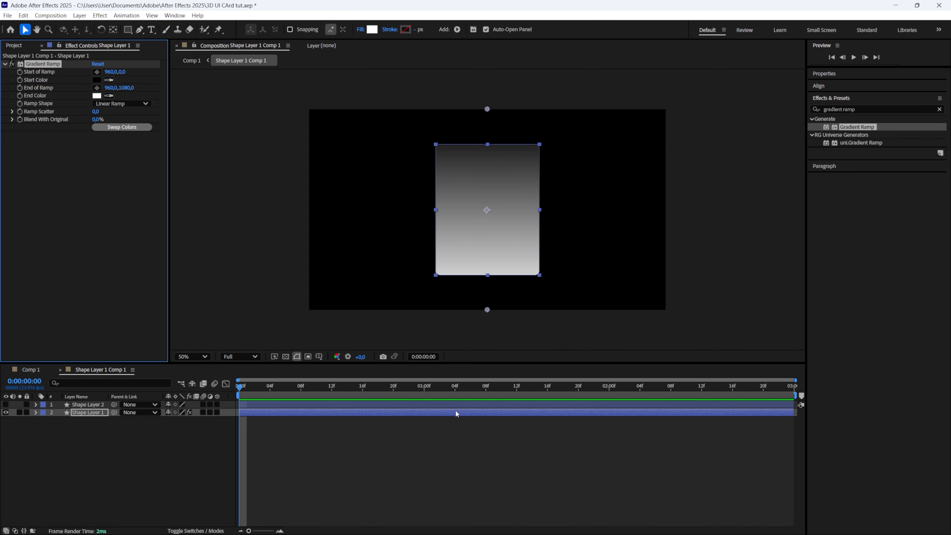
left_click(122, 103)
left_click(119, 126)
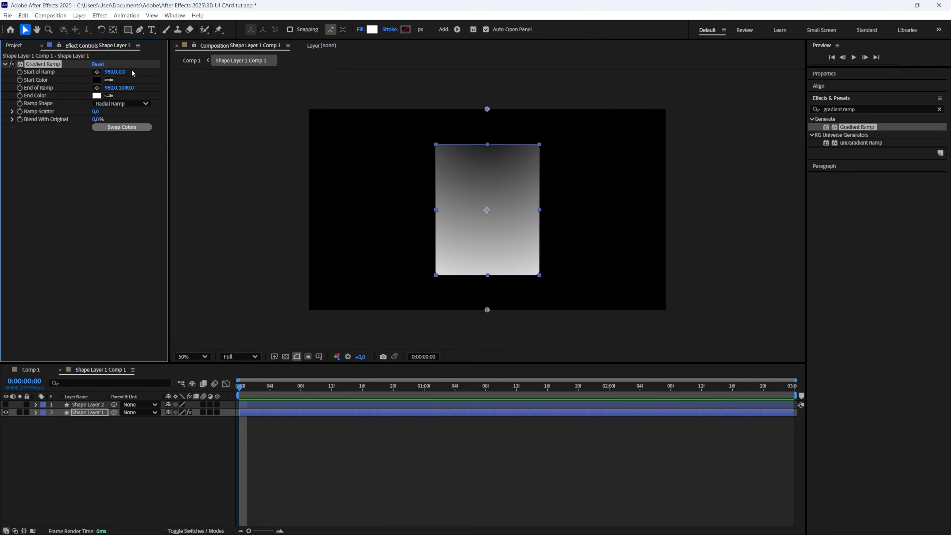
left_click(122, 72)
type("500")
key("Return")
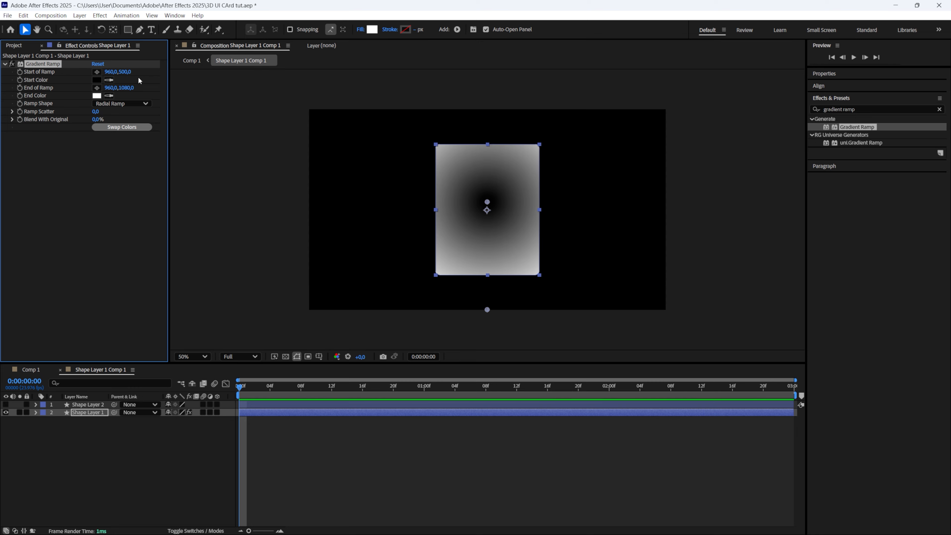
Step: Set the Gradient Ramp's Start Color to CDD5EE and its End Color to E6E8EF
left_click(96, 80)
type("CDD5EE")
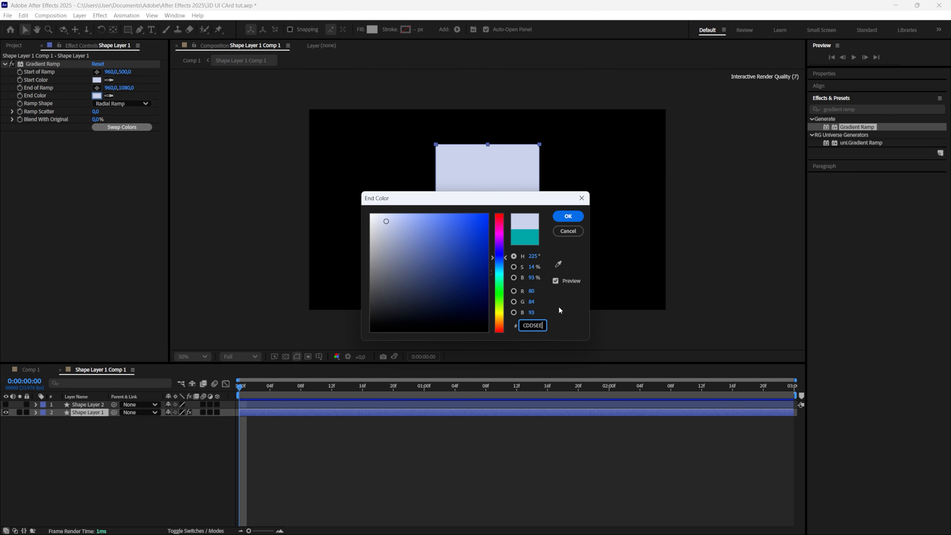
left_click_drag(386, 222, 374, 220)
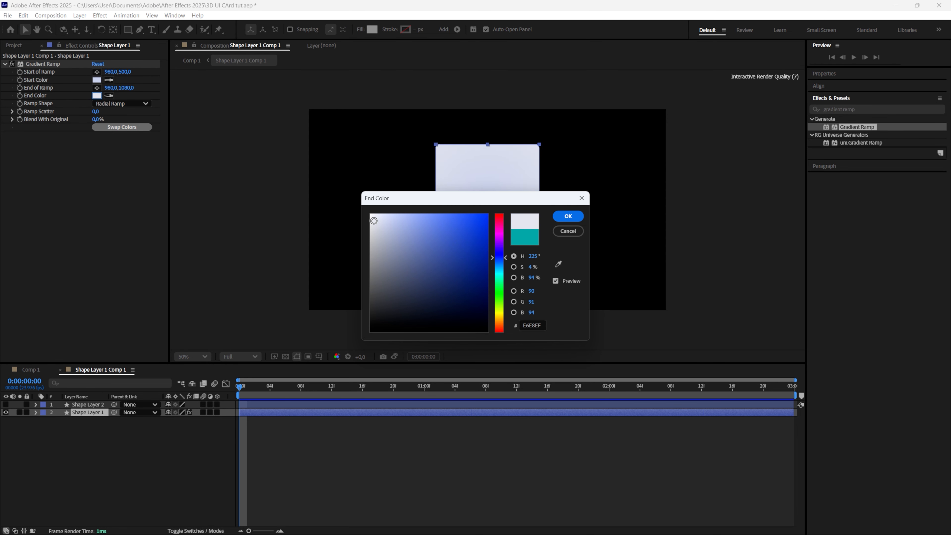
Step: Set the Gradient Ramp's Ramp Scatter to 40 and Blend With Original to 60%
left_click(96, 112)
type("40")
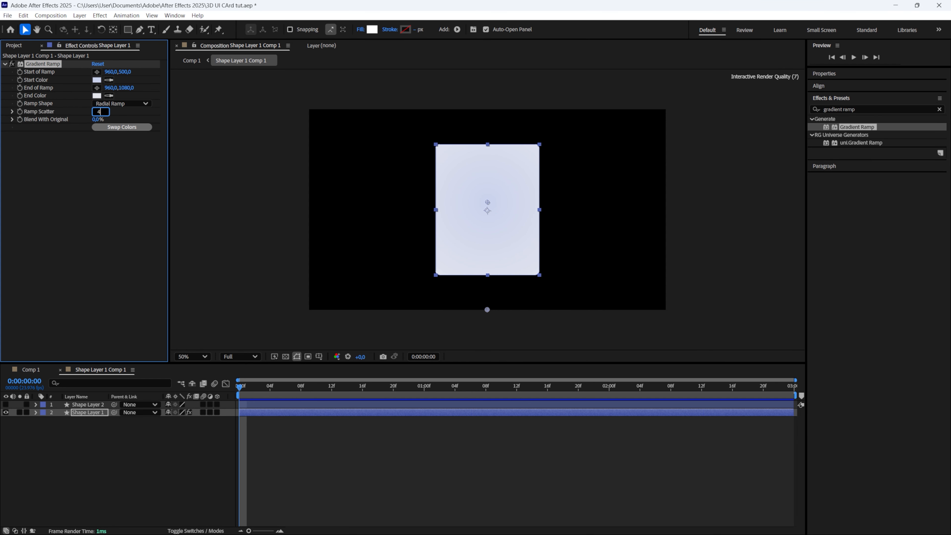
key("Return")
left_click(97, 119)
type("60")
key("Return")
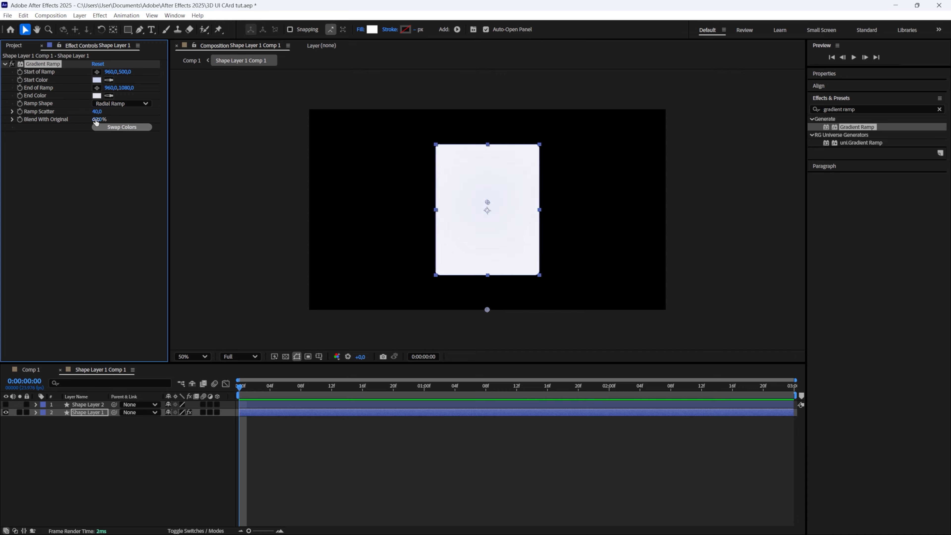
left_click(491, 218)
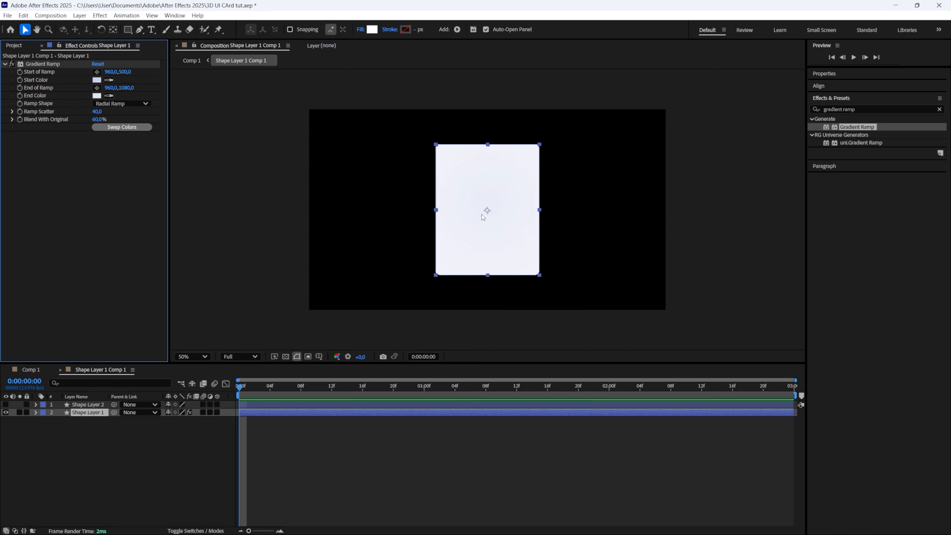
Step: Add a Satin layer style to Shape Layer 1 with the light gray color C9C9C9
right_click(462, 414)
mouse_move(499, 266)
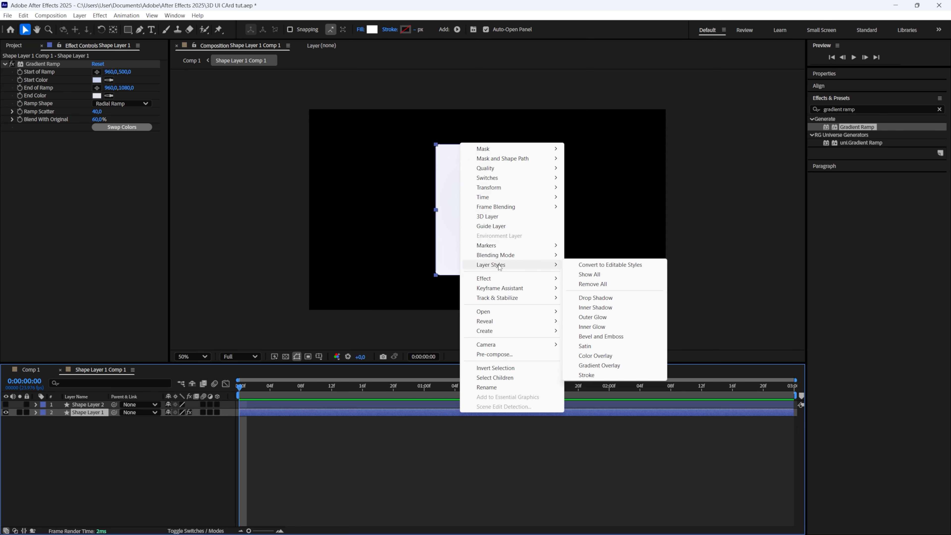
left_click(585, 346)
left_click(45, 431)
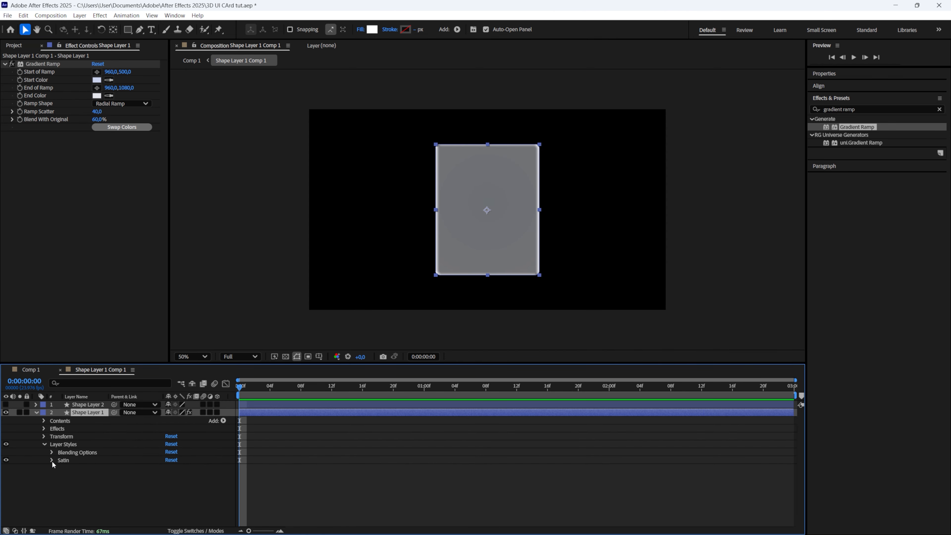
left_click(51, 460)
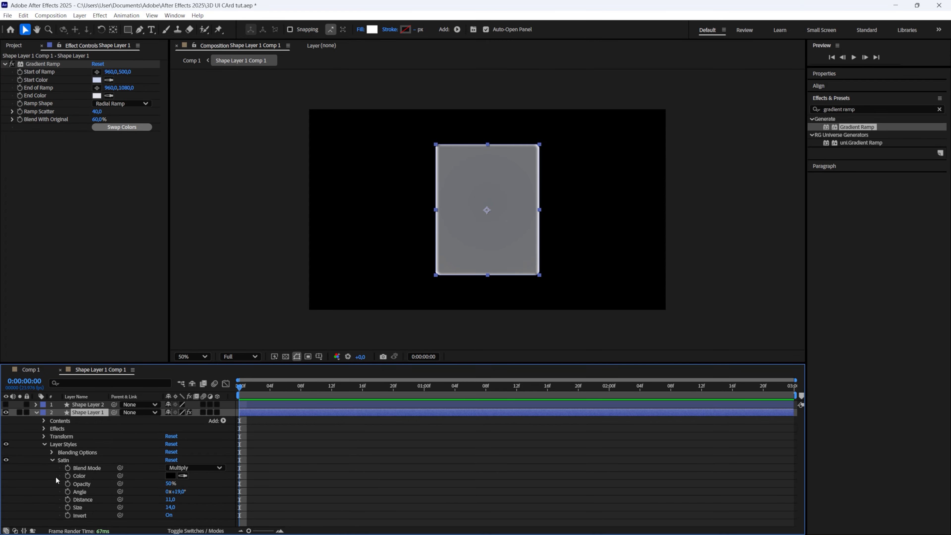
left_click(170, 475)
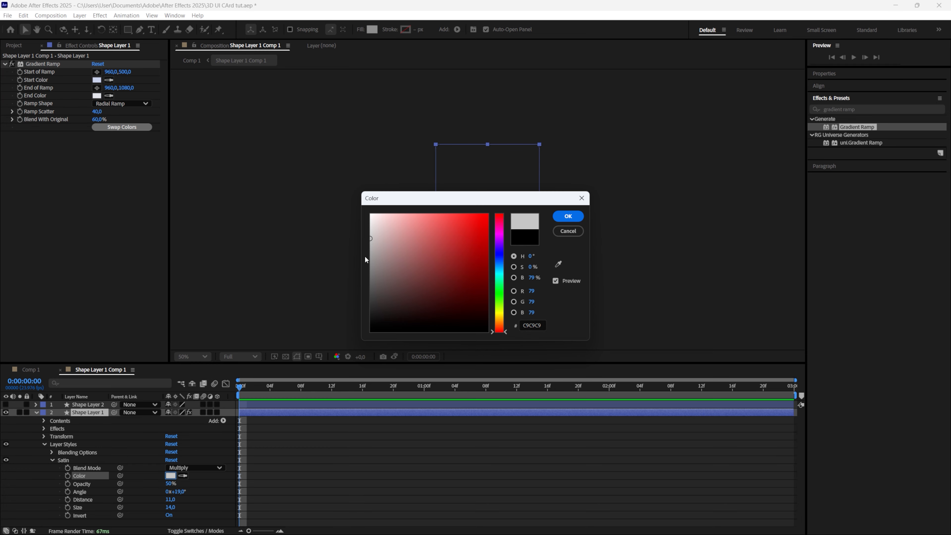
left_click(567, 217)
Step: Set the Satin style's Angle to 25°, Distance to 140 and Size to 180
left_click(178, 491)
type("25")
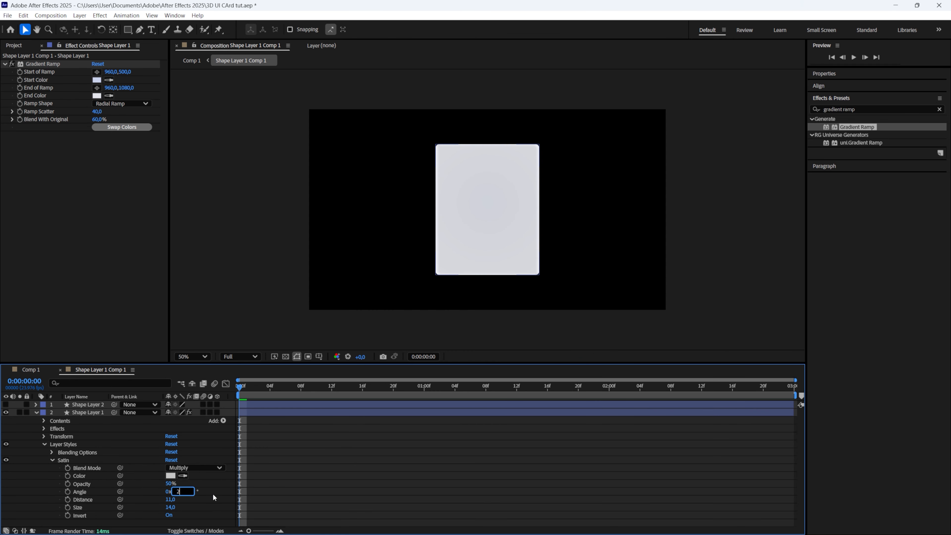
key("Return")
left_click(171, 499)
type("140")
key("Return")
left_click(171, 507)
type("180")
key("Return")
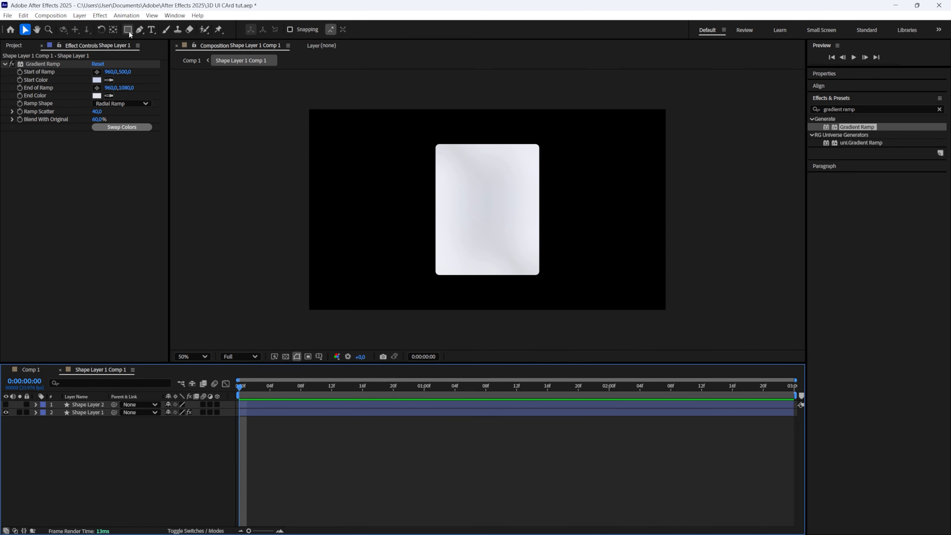
Step: Draw a rectangle about 748 by 162 px across the card's lower edge as a new shape layer, filled with F2F4FC
left_click(128, 31)
left_click_drag(426, 254, 564, 283)
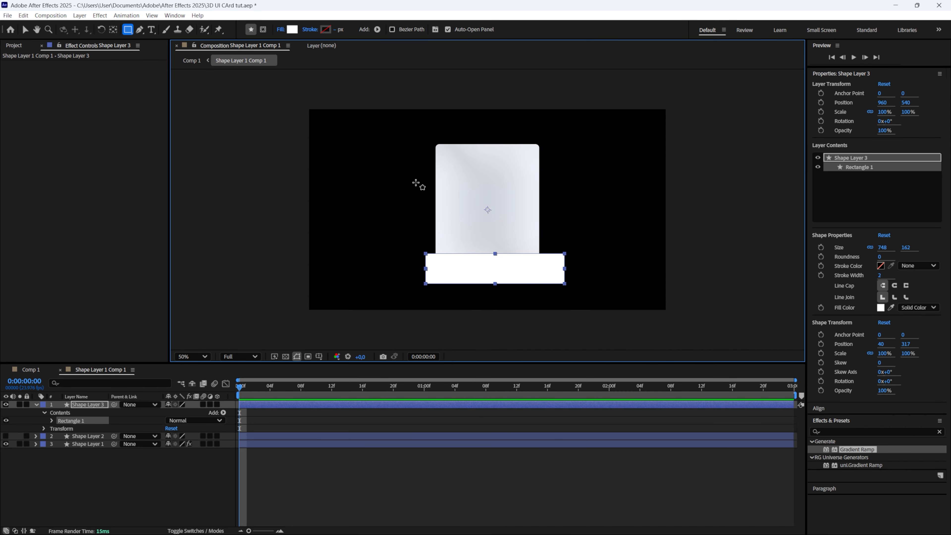
left_click(292, 30)
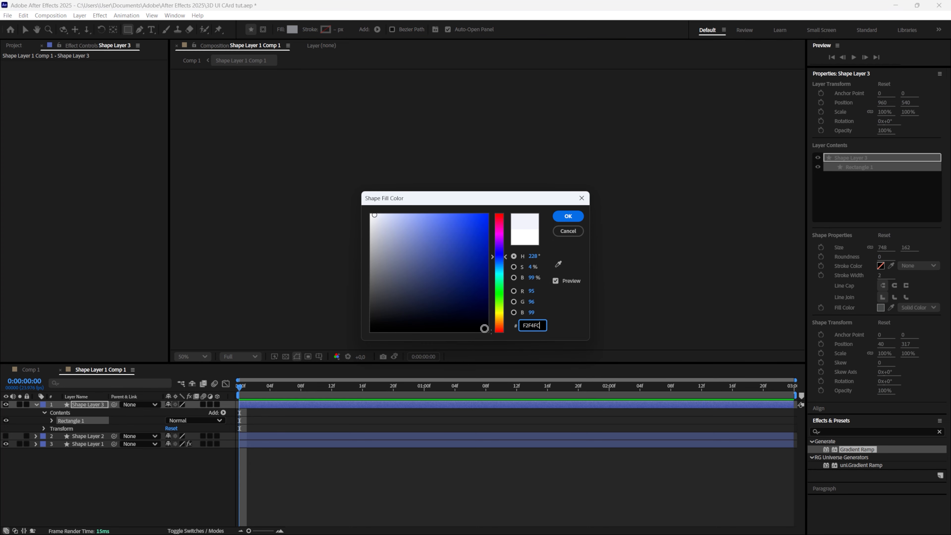
key("Return")
Step: Set the lower rectangle layer's opacity to 50%
type("t")
type("50")
key("Return")
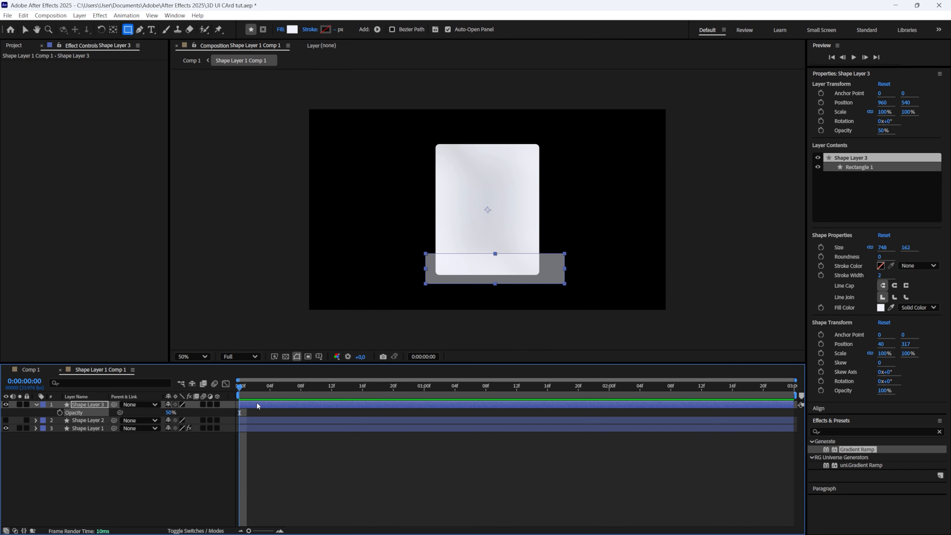
Step: Move Shape Layer 2 to the top of the stack, make it visible and set its blending mode to Stencil Alpha
key("v")
left_click_drag(90, 420, 91, 404)
left_click(6, 405)
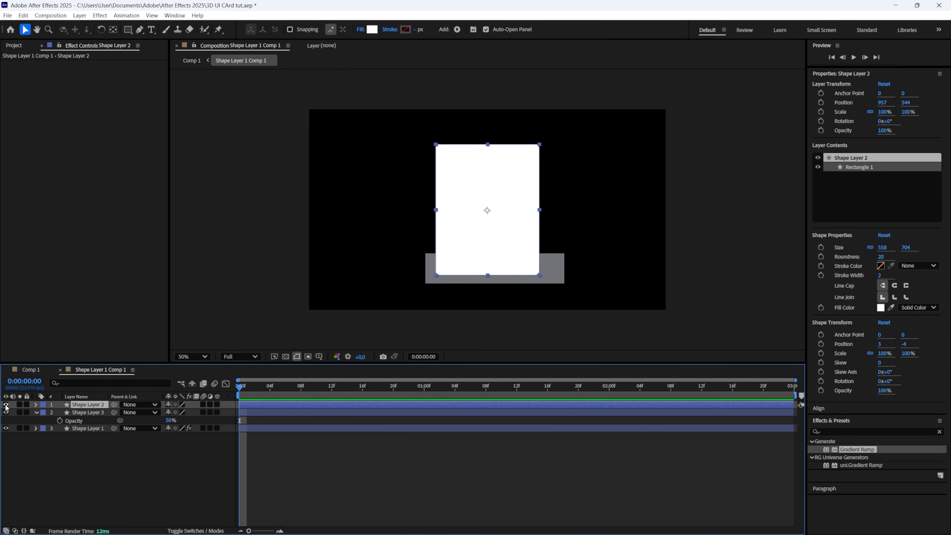
left_click(188, 531)
left_click(174, 404)
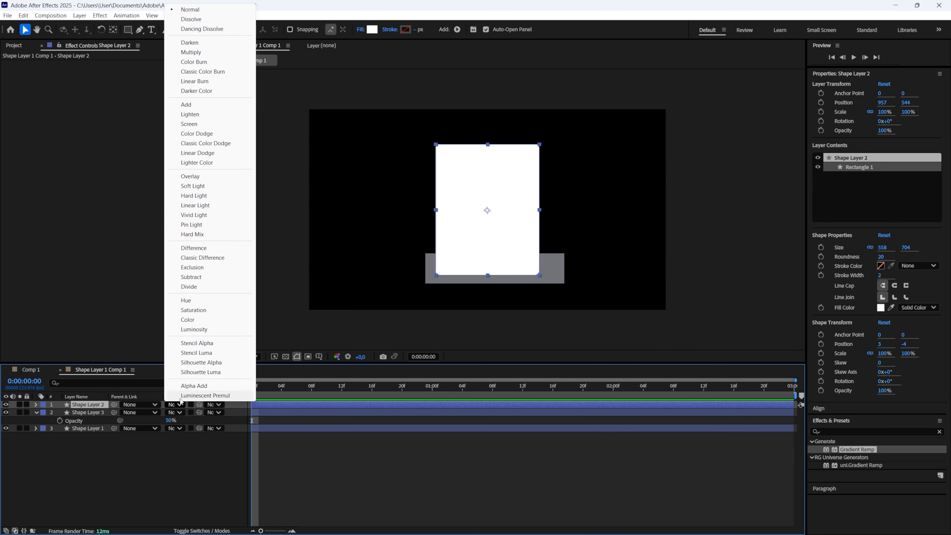
left_click(212, 343)
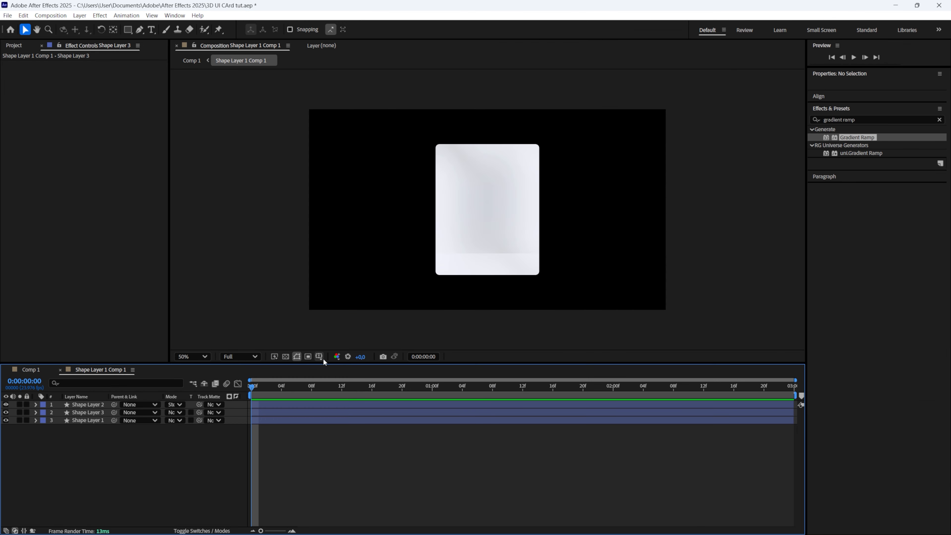
Step: Show the proportional grid and add evenly spaced black text labels 11, 13, 15, 17 and 19 along the card's bottom strip
left_click(318, 357)
left_click(359, 367)
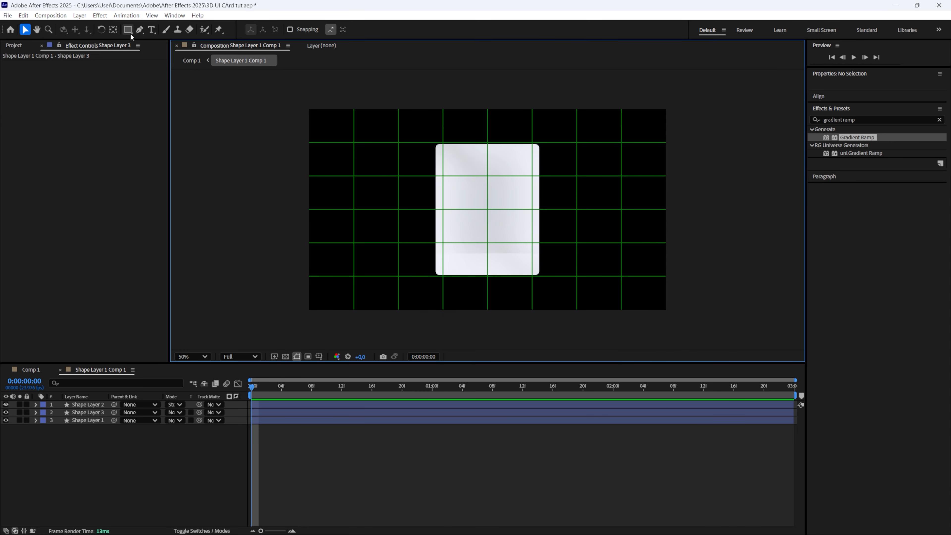
left_click(151, 30)
left_click(451, 263)
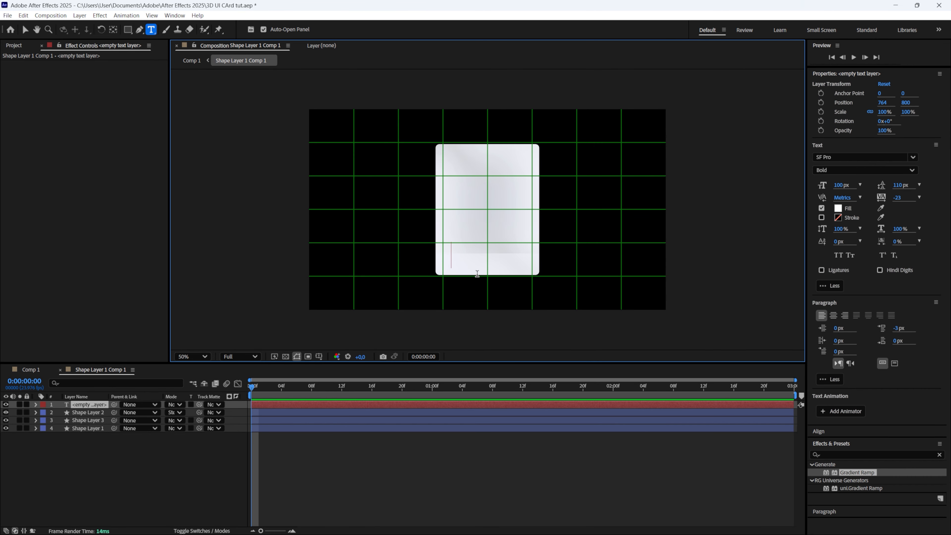
type("11")
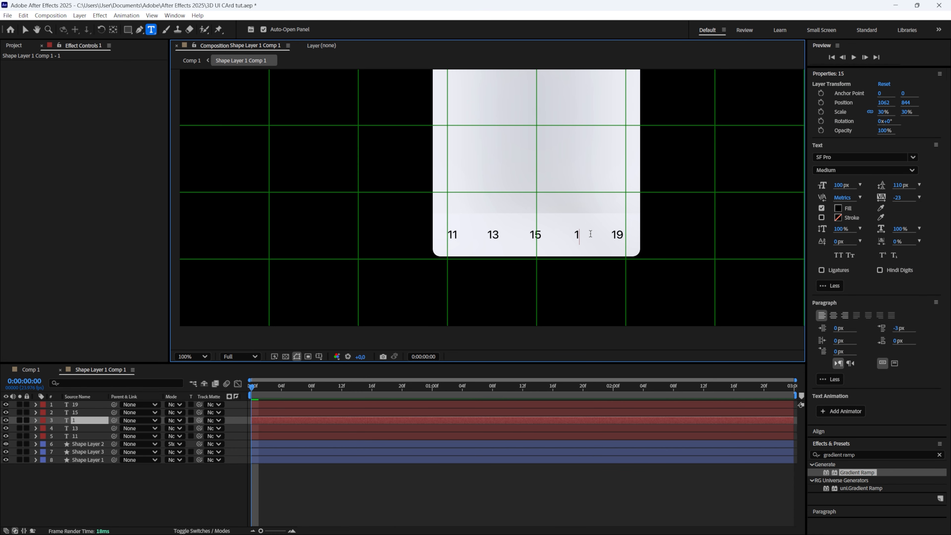
type("7")
left_click(403, 509)
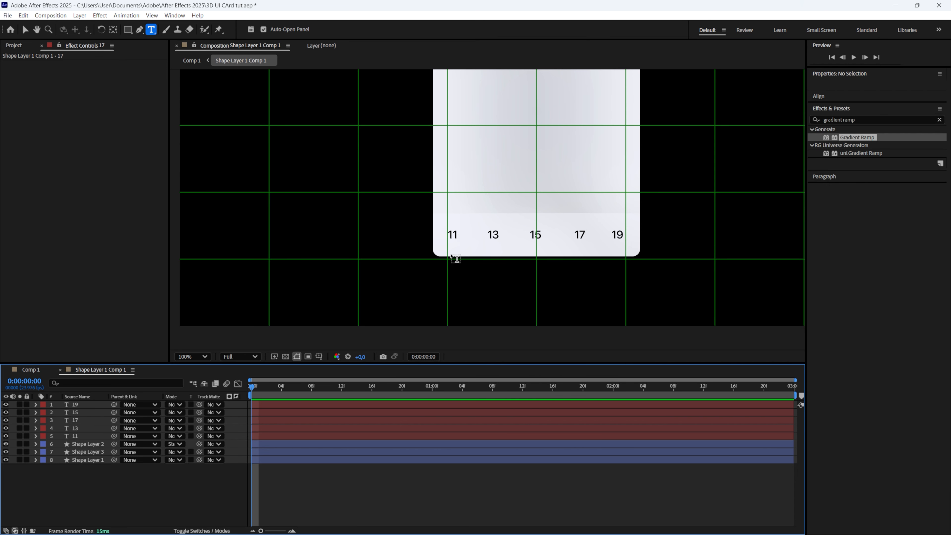
Step: Hide the proportional grid
key("comma")
key("comma")
left_click(319, 357)
left_click(345, 377)
left_click(457, 485)
key("v")
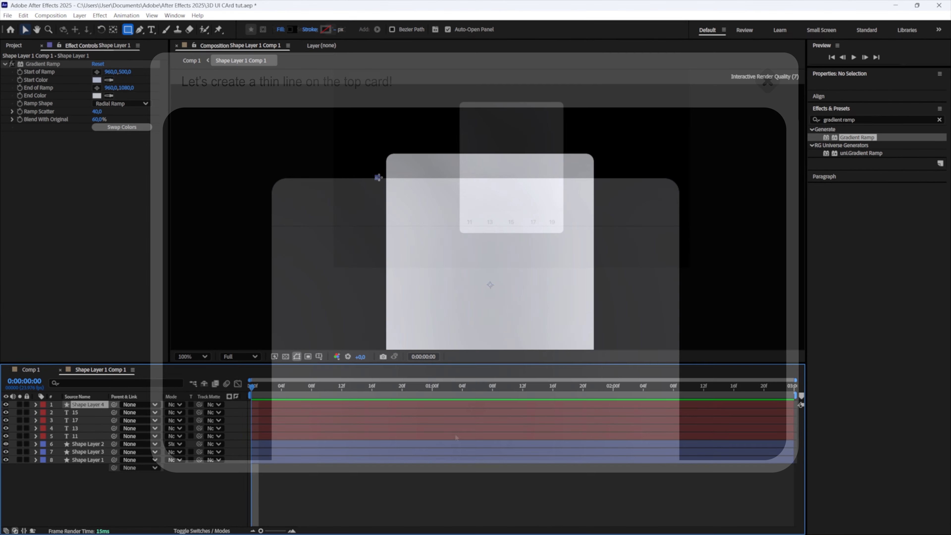
Step: Draw a thin black rectangle about 680 px wide across the card's upper part and set its height to 1 px
left_click_drag(376, 178, 629, 179)
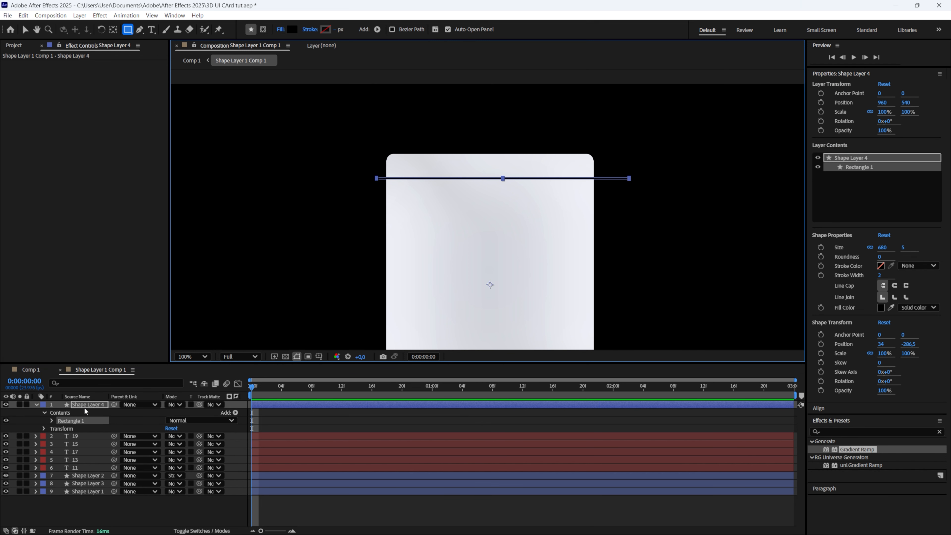
left_click(51, 420)
left_click(60, 429)
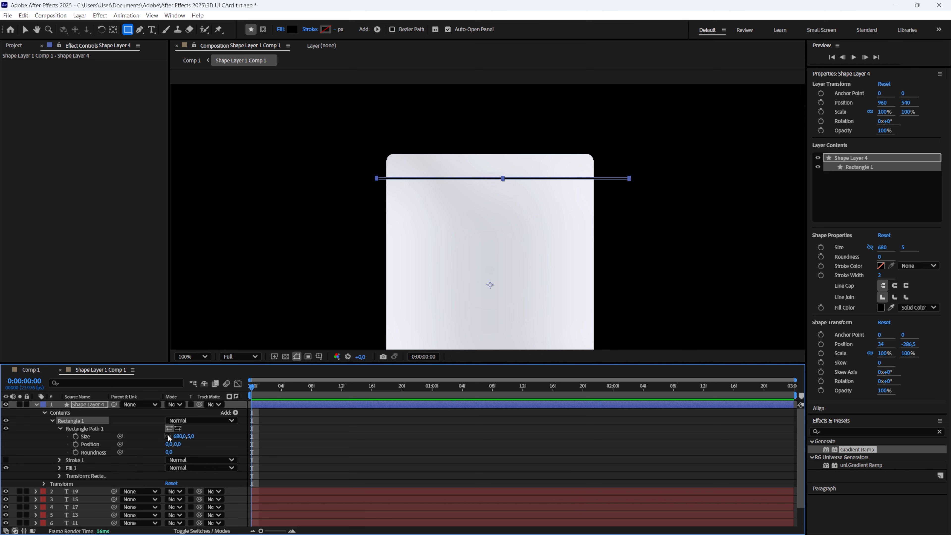
left_click(191, 436)
type("1")
key("Return")
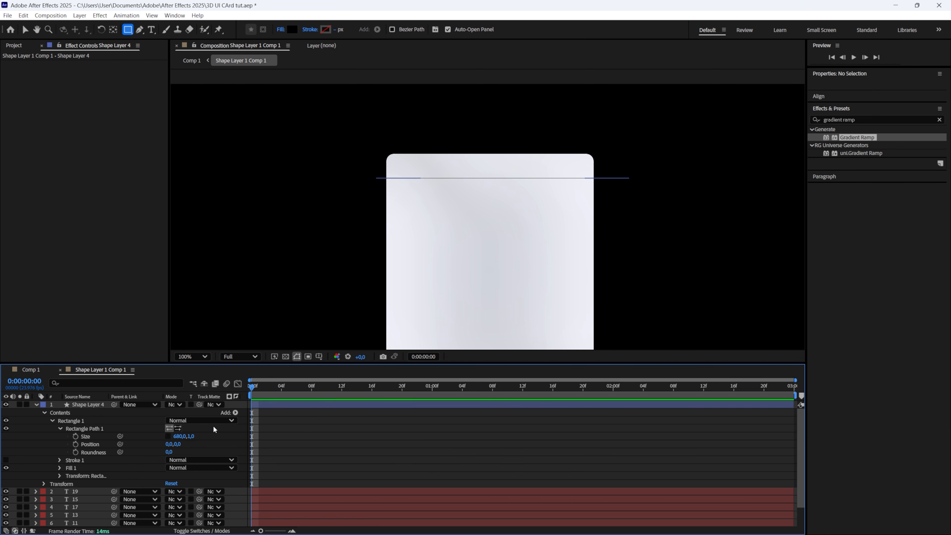
Step: Set the thin line layer's opacity to 15%
left_click(291, 29)
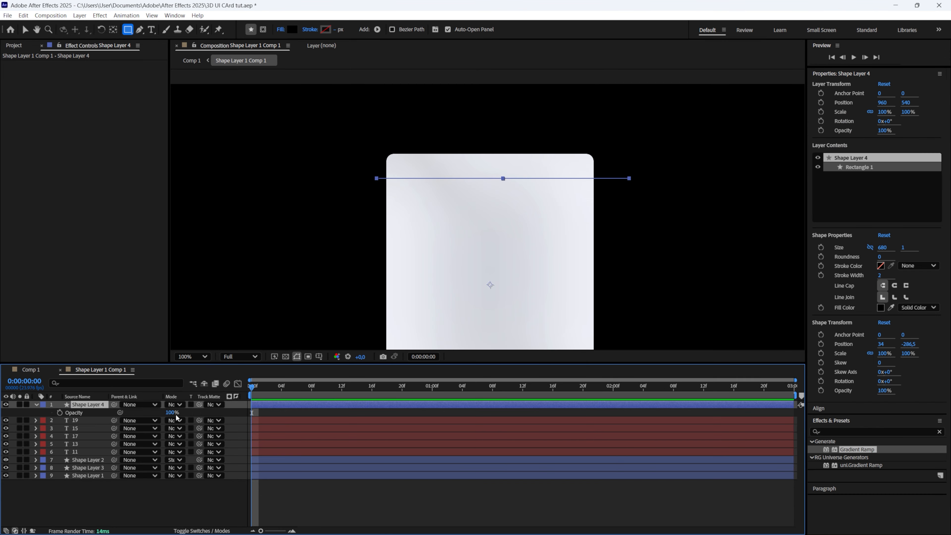
left_click(174, 413)
type("15")
key("Return")
left_click(390, 508)
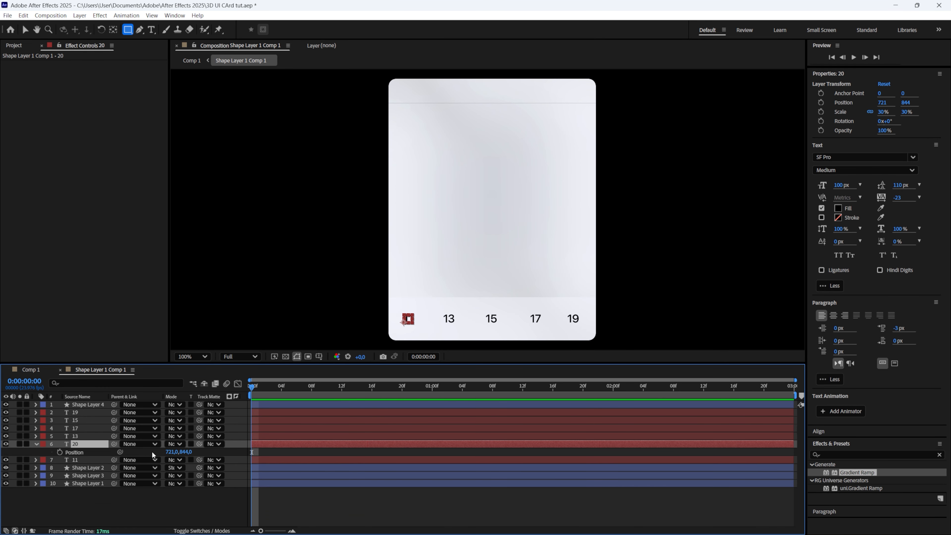
Step: Turn the copied number label into a gray "Weekly" heading above the thin line, placed at 721, 231 with 23% scale
left_click_drag(86, 444, 102, 410)
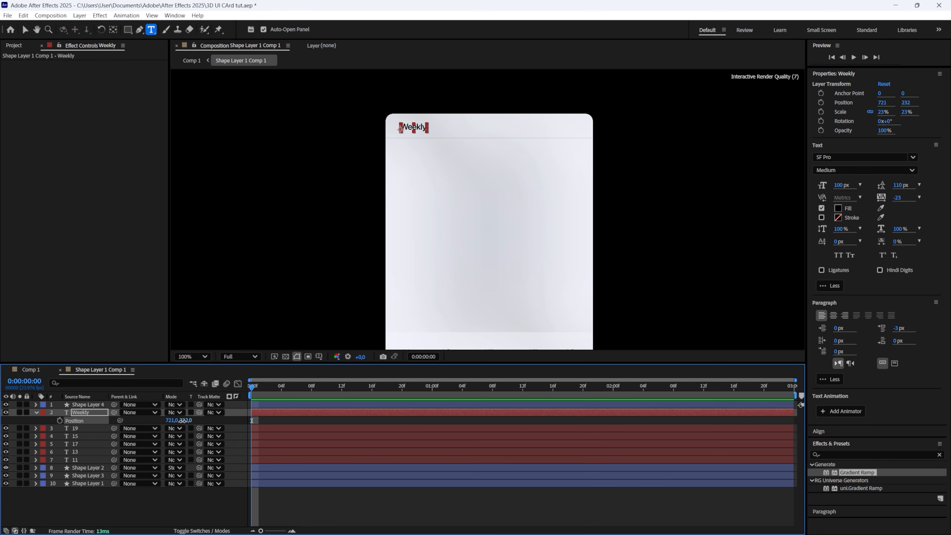
left_click_drag(182, 420, 185, 421)
left_click(463, 510)
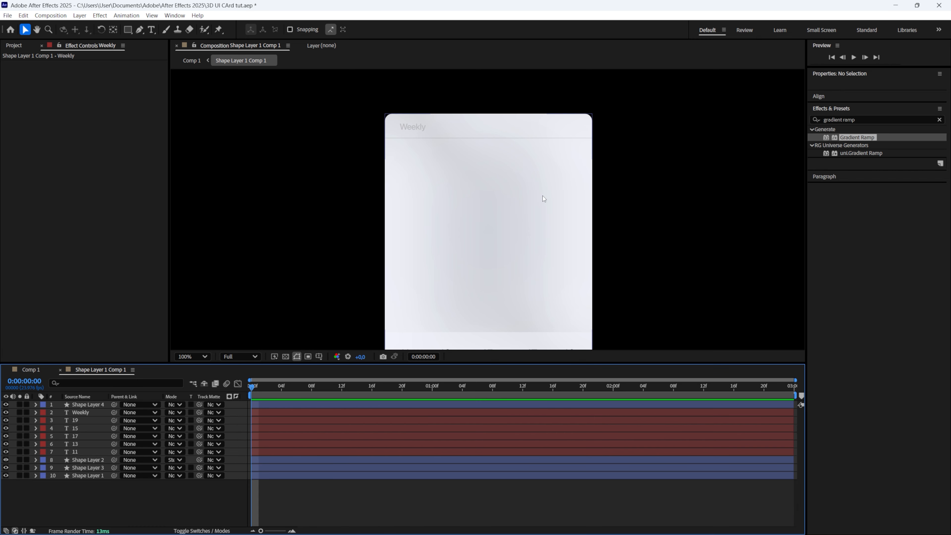
Step: Move a duplicate of the Weekly text to the card's middle, change it to "$182.91" and fill it with black 000000
key("comma")
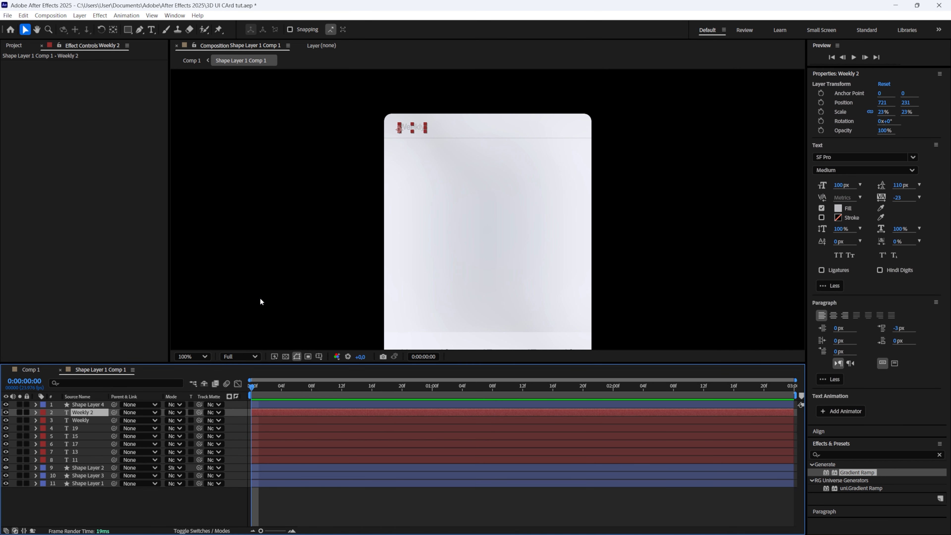
left_click_drag(542, 166, 599, 253)
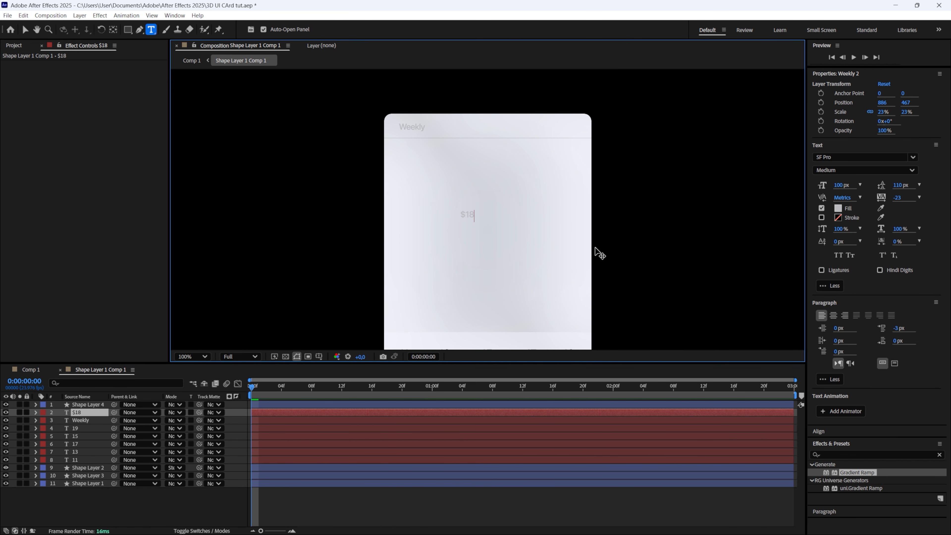
type("1")
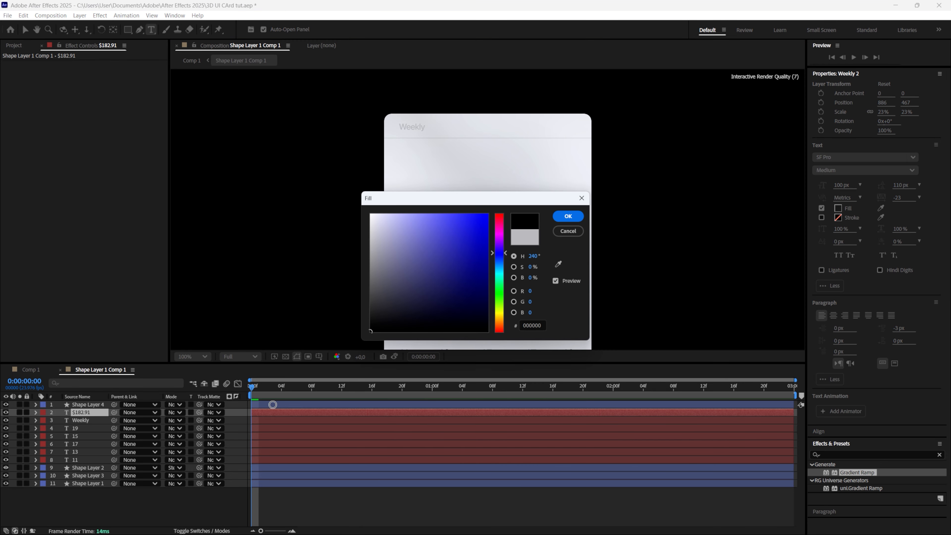
left_click(566, 216)
Step: Set the "$182.91" text to Bold and scale its layer to 64%
left_click(90, 413)
double_click(90, 413)
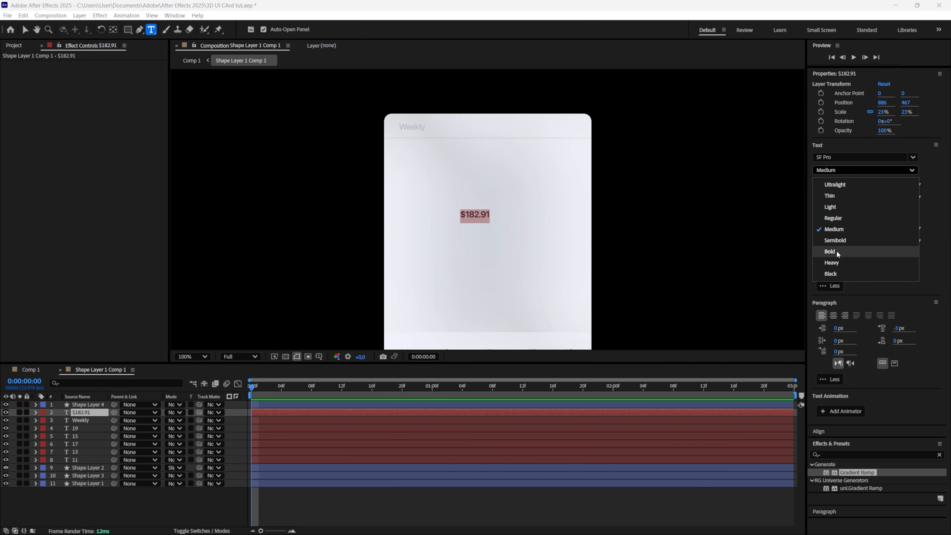
left_click(836, 252)
left_click_drag(180, 420, 199, 421)
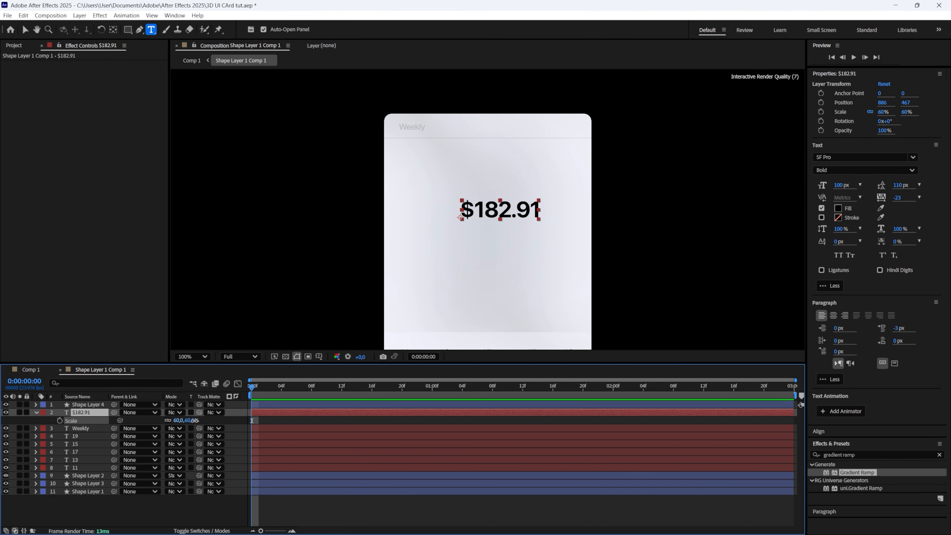
left_click(841, 74)
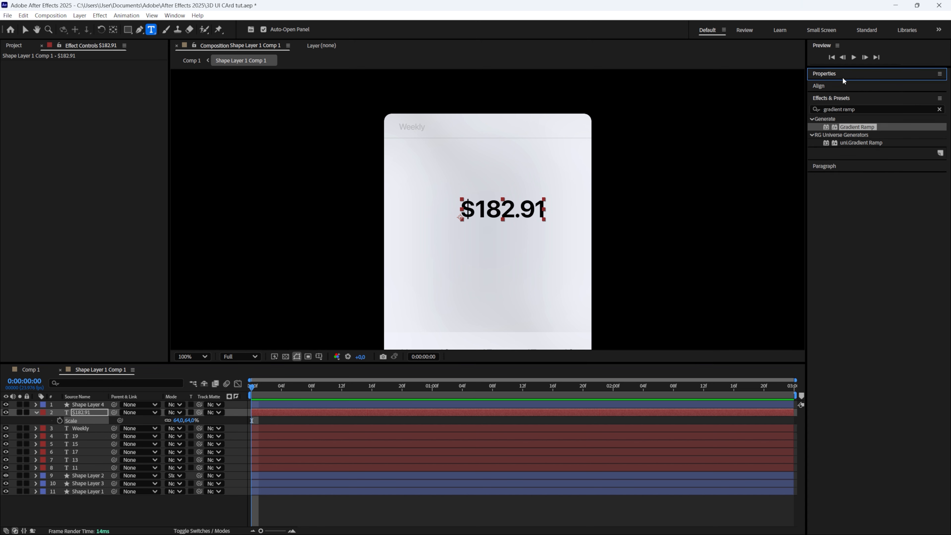
Step: Center the "$182.91" text horizontally in the composition and raise it toward the upper part of the card
left_click(832, 117)
left_click(458, 491)
left_click(82, 412)
key("p")
mouse_move(183, 420)
left_mouse_down()
mouse_move(154, 414)
mouse_move(179, 420)
left_mouse_up()
key("s")
left_click(430, 491)
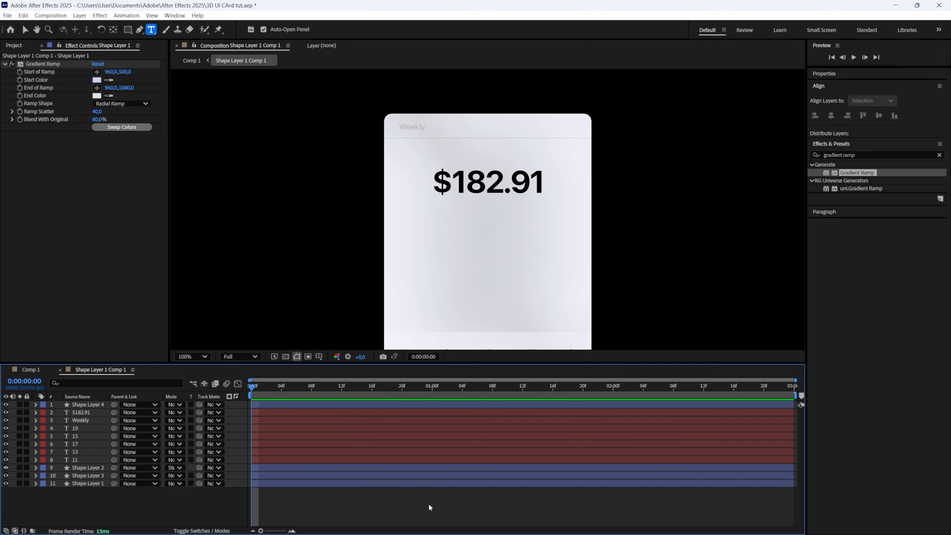
Step: Apply a Gradient Ramp to the "$182.91" text, running from black to end color 505050
left_click_drag(857, 173, 94, 412)
left_click(97, 80)
left_click(566, 216)
left_click(97, 96)
type("505050")
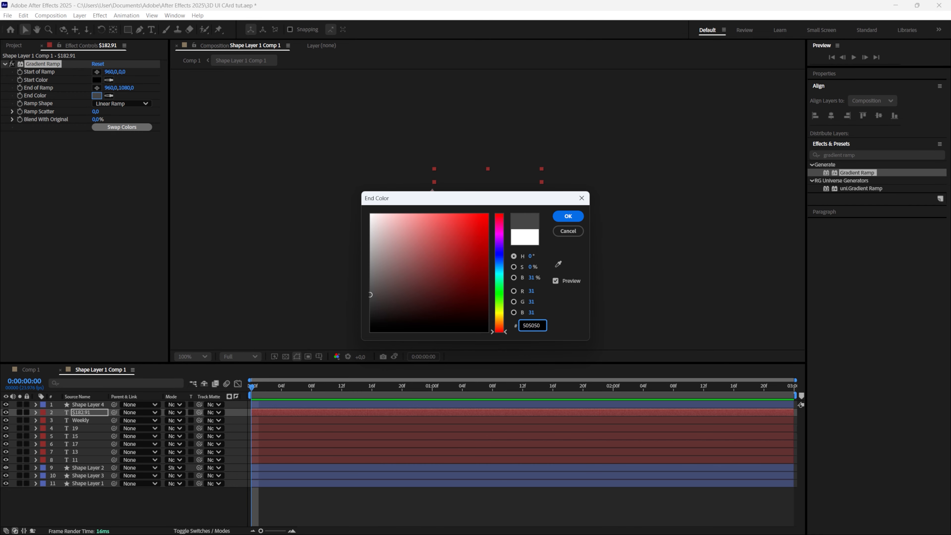
key("Return")
Step: Place the price text's ramp start at 834, 366 and its ramp end at 1103, 367
left_click(96, 72)
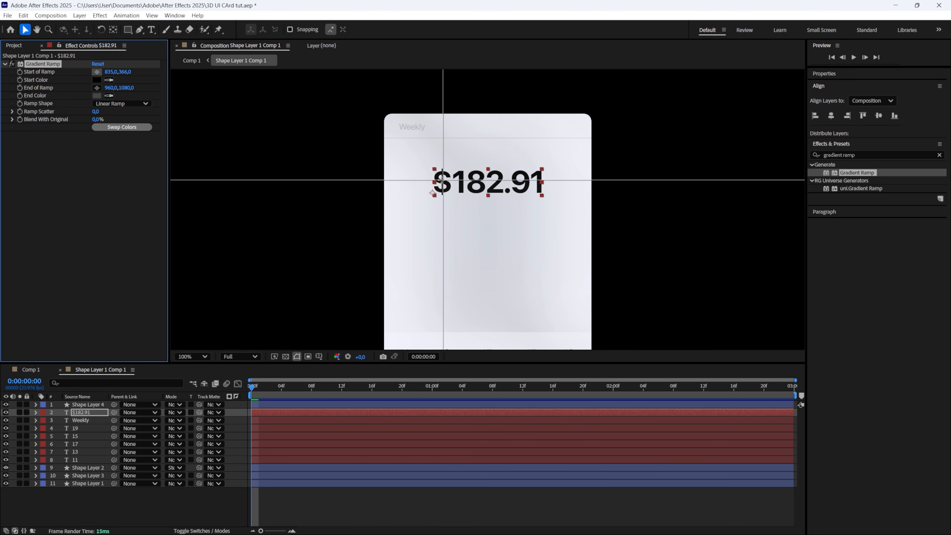
left_click(441, 179)
left_click(97, 88)
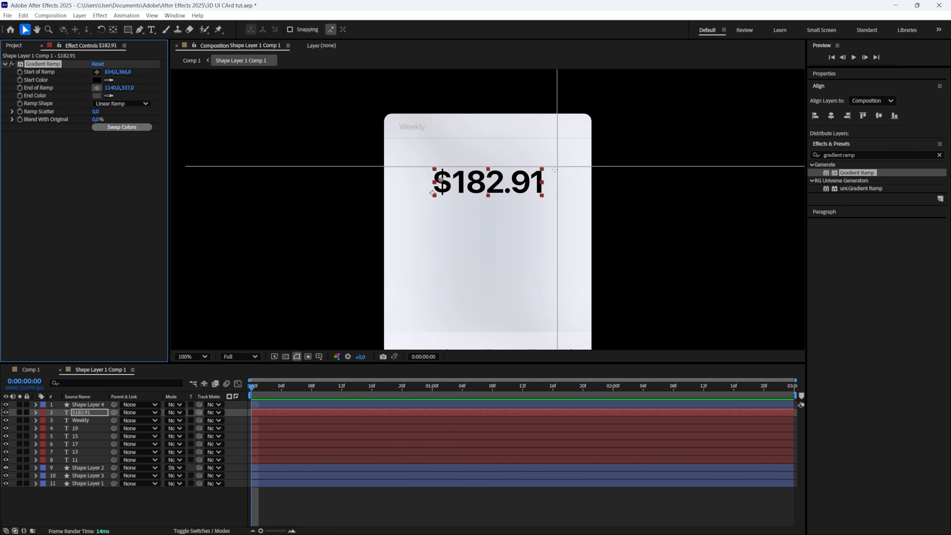
left_click(541, 180)
key("ctrl+shift+a")
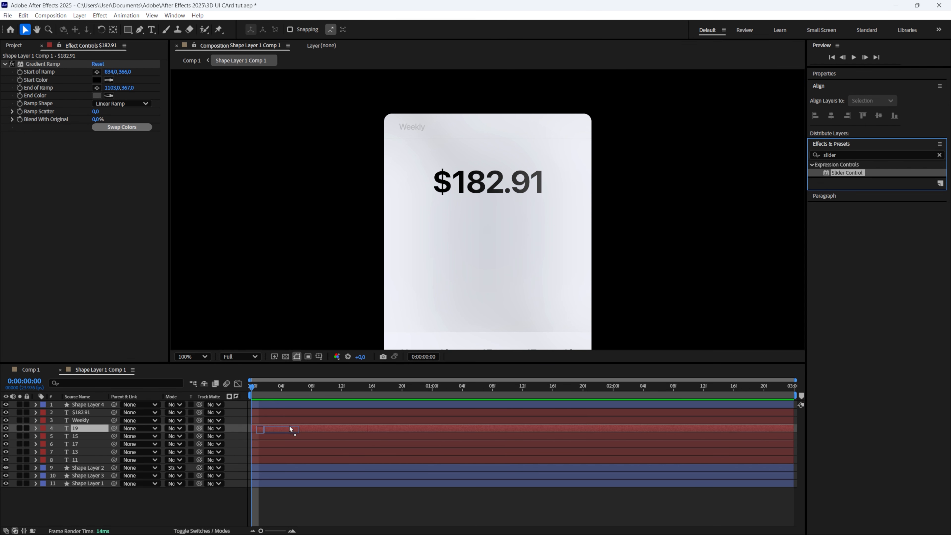
Step: Add a Slider Control to the "$182.91" layer and link its Source Text to the slider
left_click_drag(289, 425, 294, 412)
left_click(36, 412)
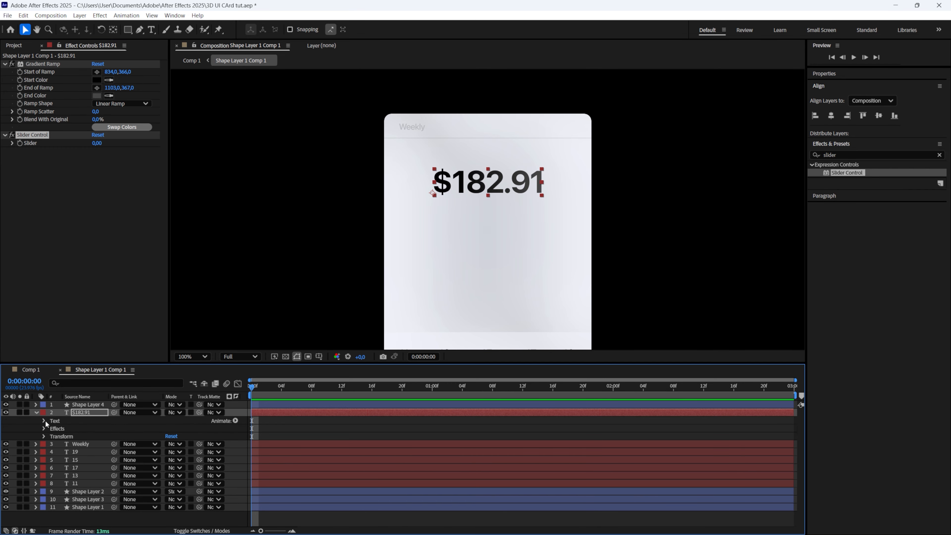
left_click(44, 421)
left_click(85, 431)
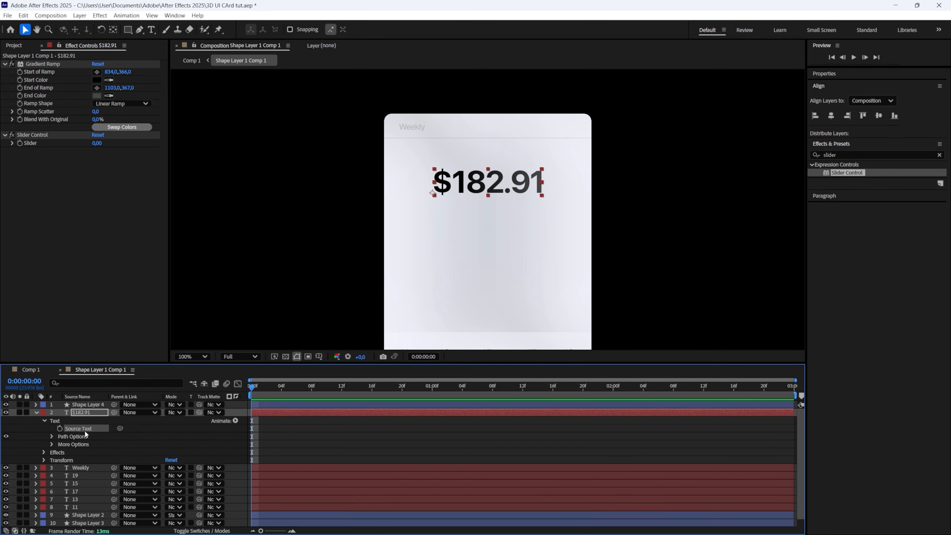
left_click_drag(120, 429, 49, 146)
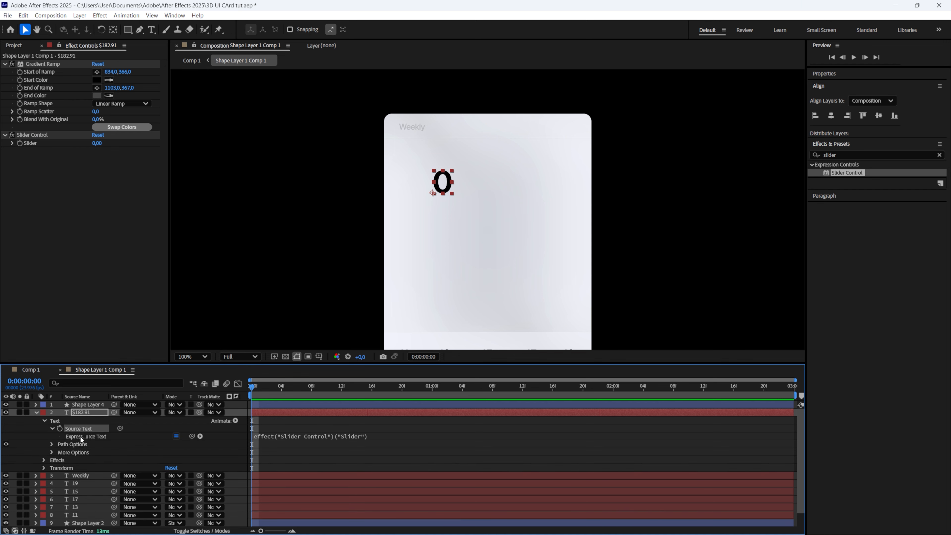
Step: Change the Source Text expression to "$" + effect("Slider Control")("Slider").value.toFixed(2)
left_click(403, 437)
type("\"$\" + effect(\"Slider Control\")(\"Slider\").value.toFixed(2)")
left_click(400, 455)
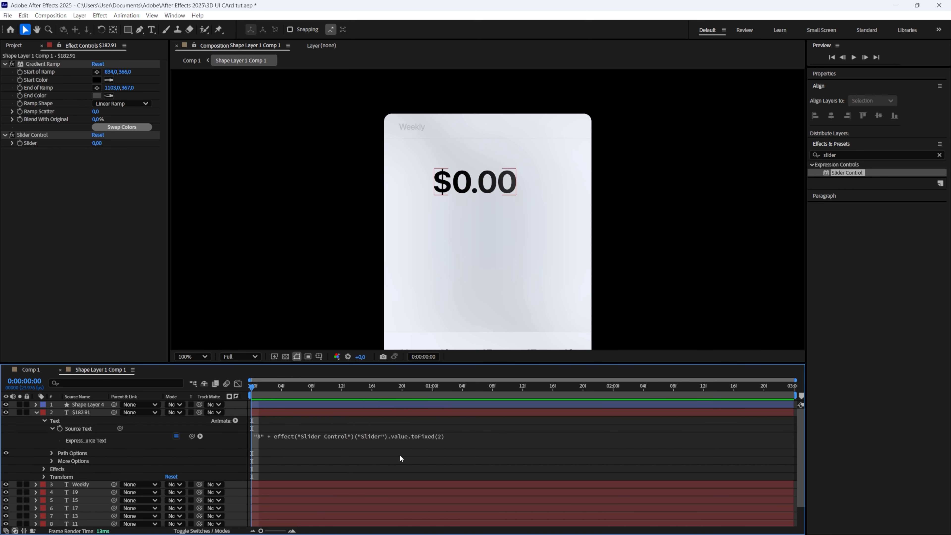
Step: Keyframe the price slider from 178 at the start to 182,87 at 0:00:02:00 and preview the count
left_click(97, 143)
type("182,87")
left_click(129, 229)
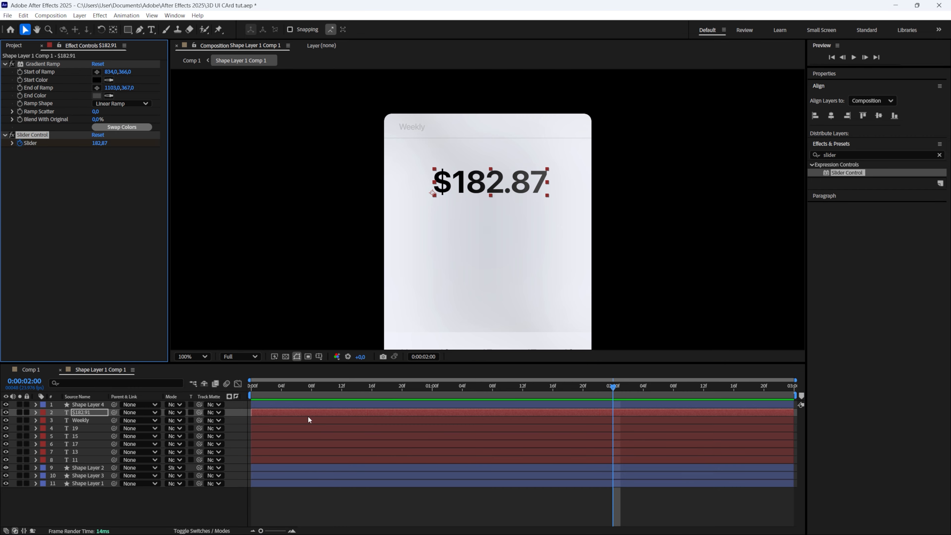
left_click_drag(286, 386, 249, 387)
key("u")
left_click(12, 429)
left_click(194, 423)
left_click(176, 429)
type("178")
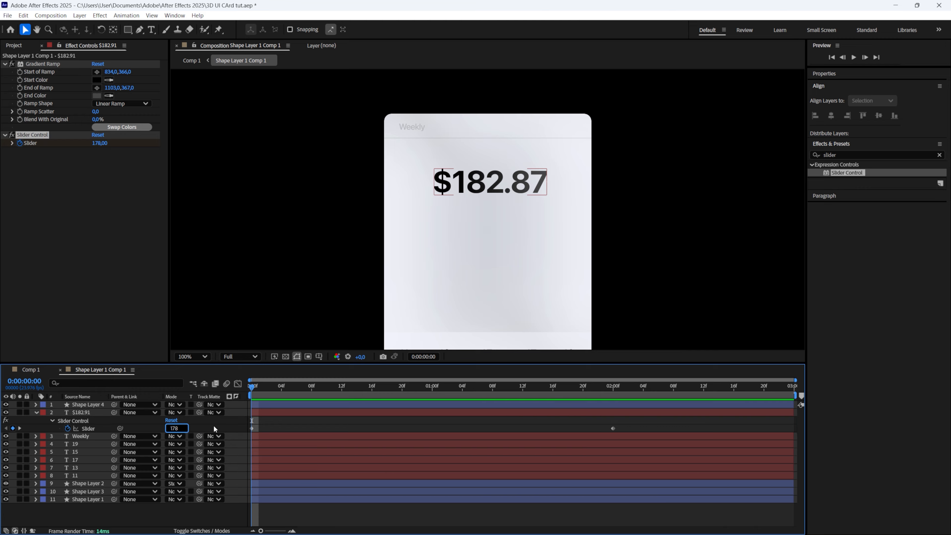
key("Return")
key("space")
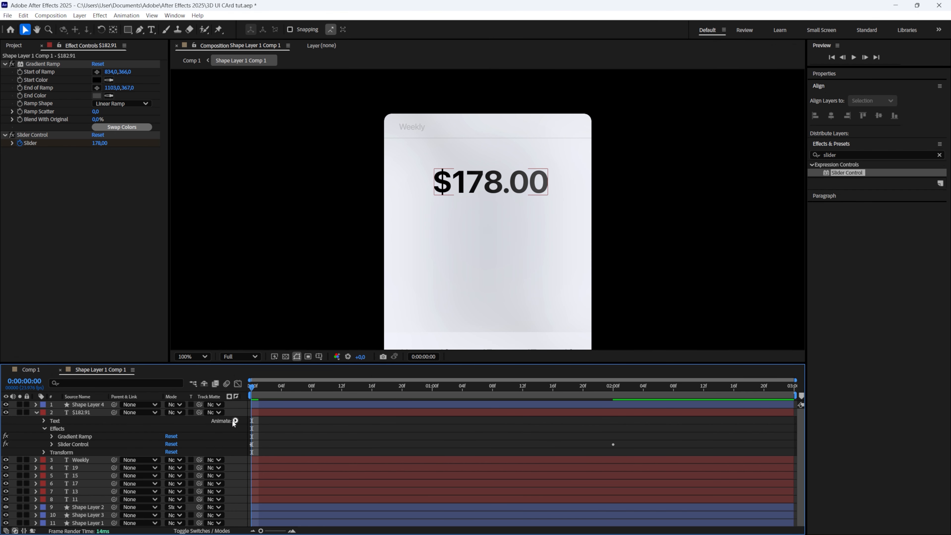
Step: Add a text animator with Opacity 0% and Position 0, 100 to the price text
left_click(235, 421)
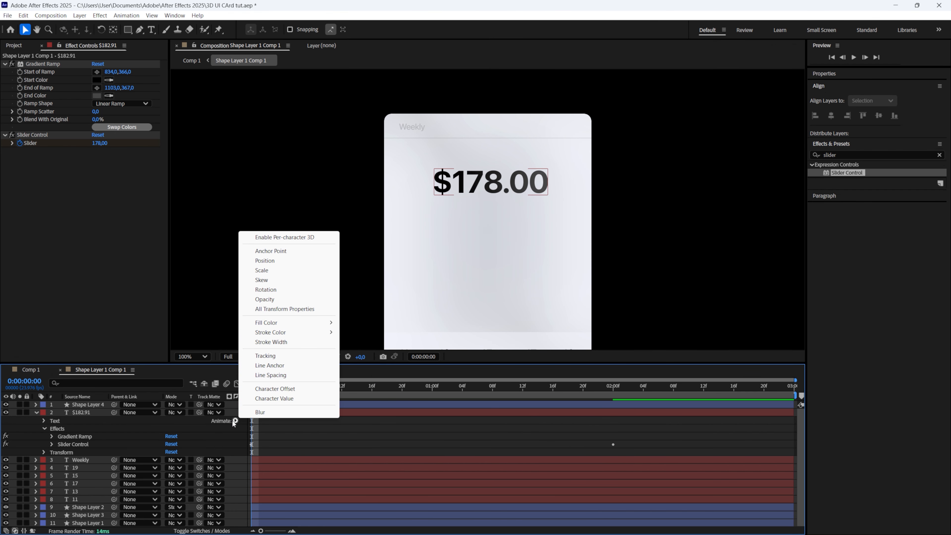
left_click(262, 300)
left_click(235, 453)
mouse_move(246, 455)
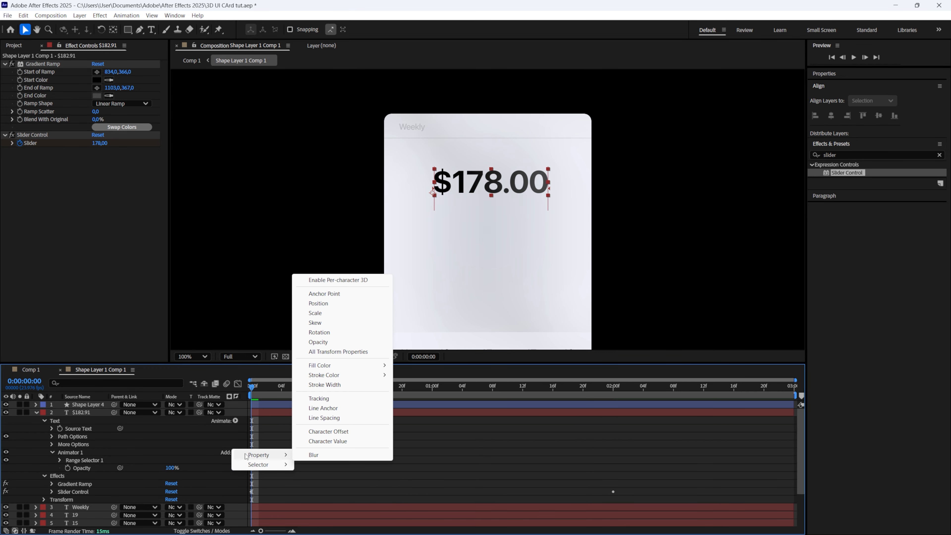
left_click(318, 303)
left_click_drag(170, 475, 123, 476)
left_click(178, 468)
type("100")
key("Return")
Step: Base the animator's range selector on words with a Ramp Up shape, Ease High -50% and Ease Low 100%
left_click(59, 460)
scroll(58, 467, "down", 1)
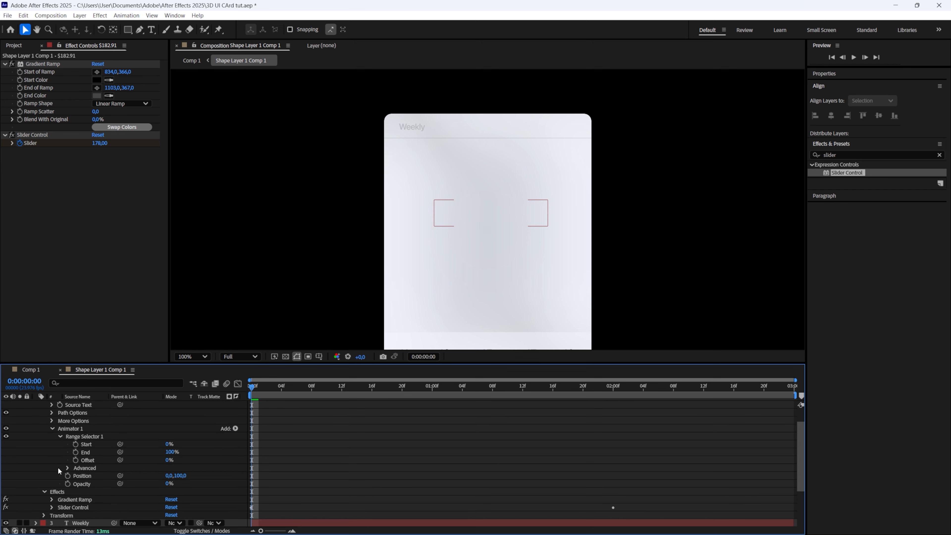
left_click(68, 467)
scroll(63, 466, "down", 2)
left_click(200, 467)
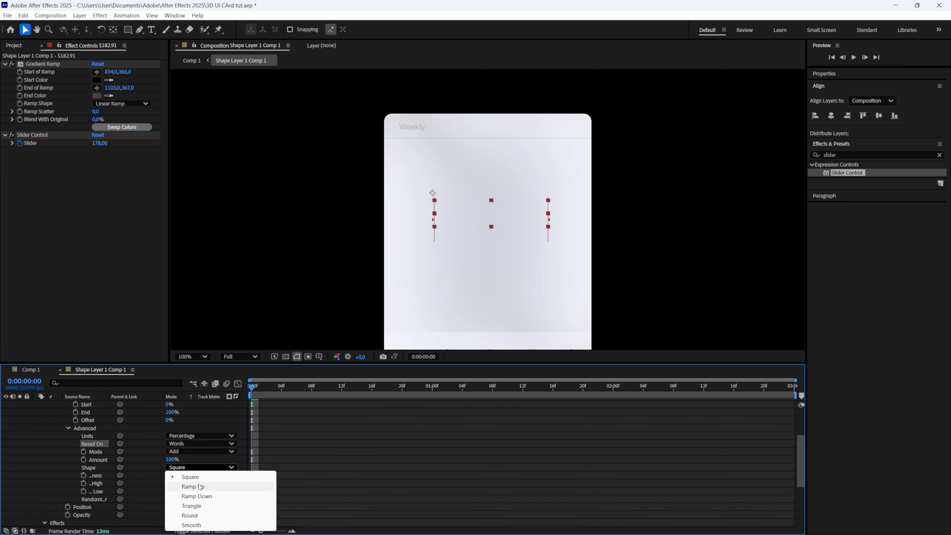
left_click(200, 487)
left_click(169, 475)
type("-50")
key("Return")
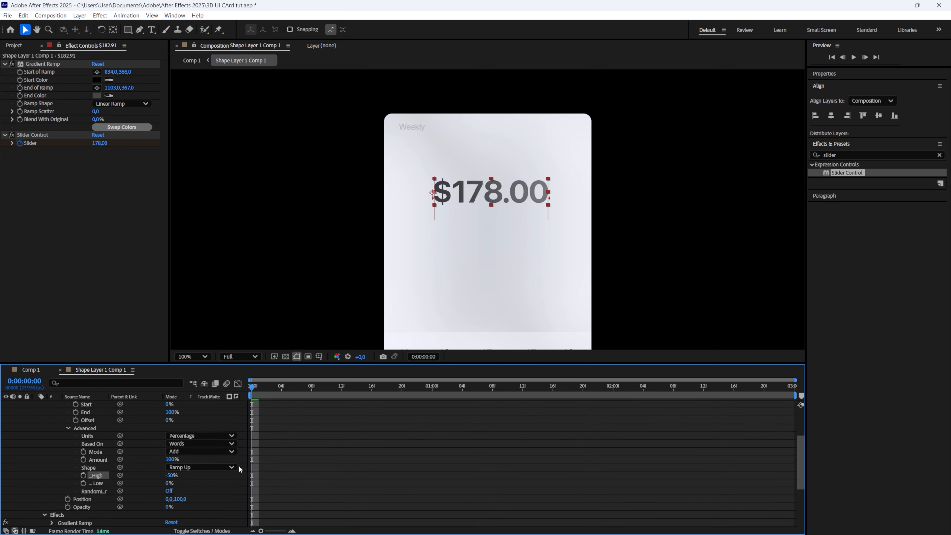
left_click(169, 483)
type("100")
key("Return")
Step: Keyframe the range selector's Offset from -50% at the start to 100%, extending the animation to about 0:00:01:05
left_click(170, 444)
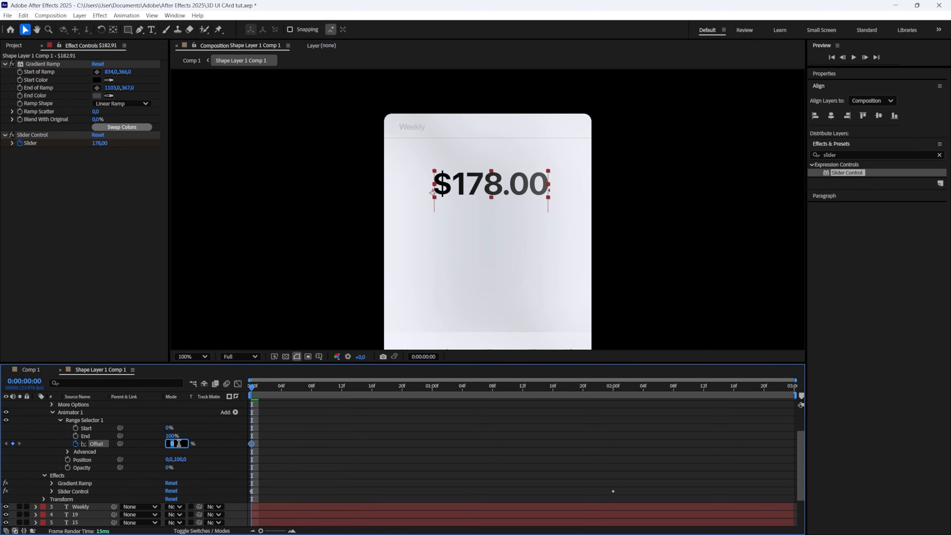
type("-50")
key("Return")
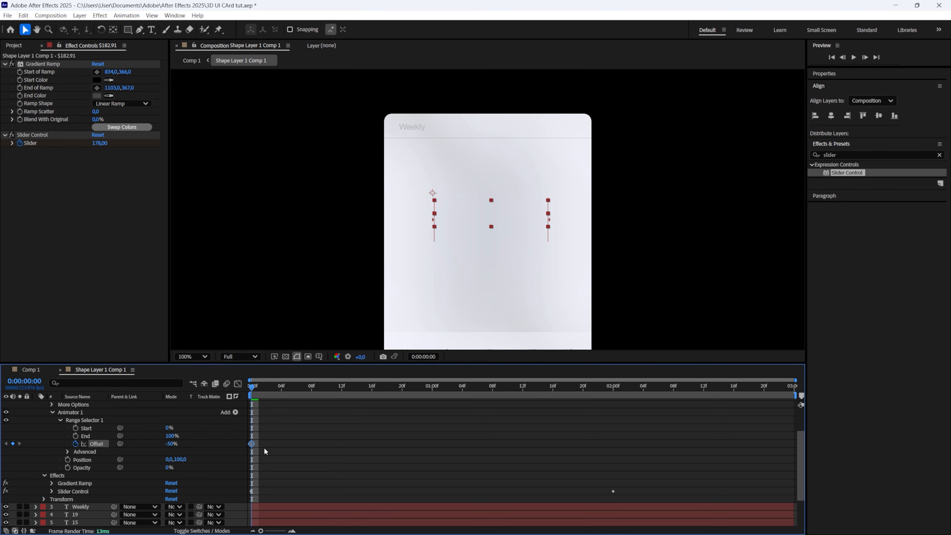
type("100")
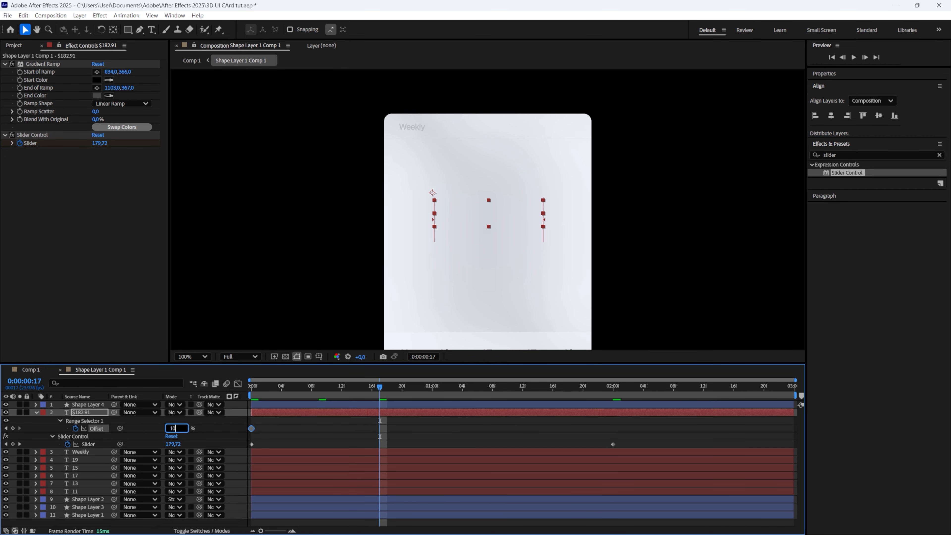
key("Return")
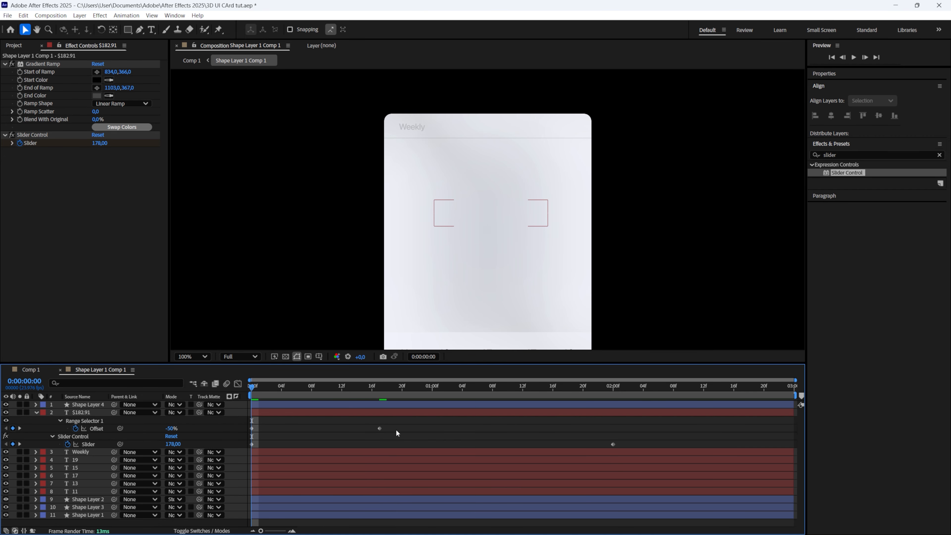
left_click_drag(380, 428, 470, 429)
key("space")
left_click_drag(469, 428, 414, 429)
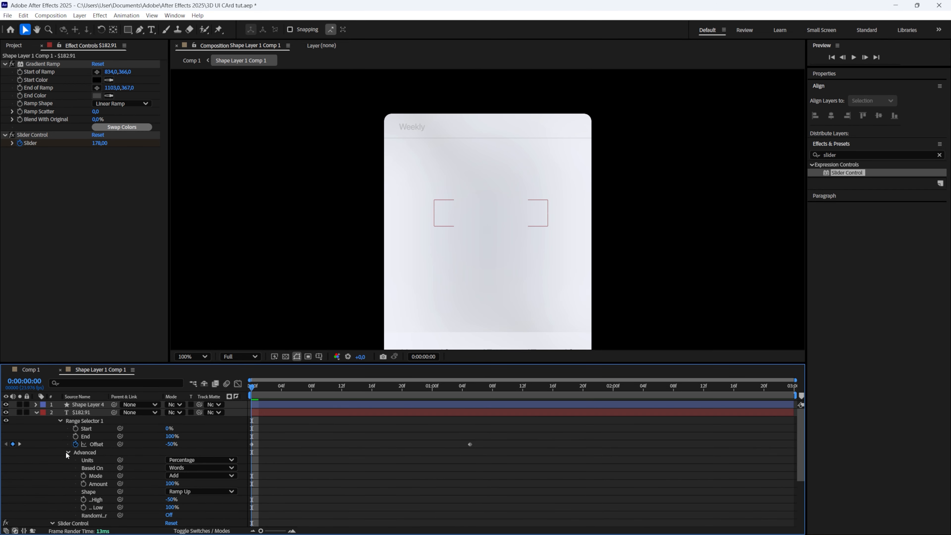
Step: Base the range selector on characters and preview the price animation
scroll(186, 442, "down", 3)
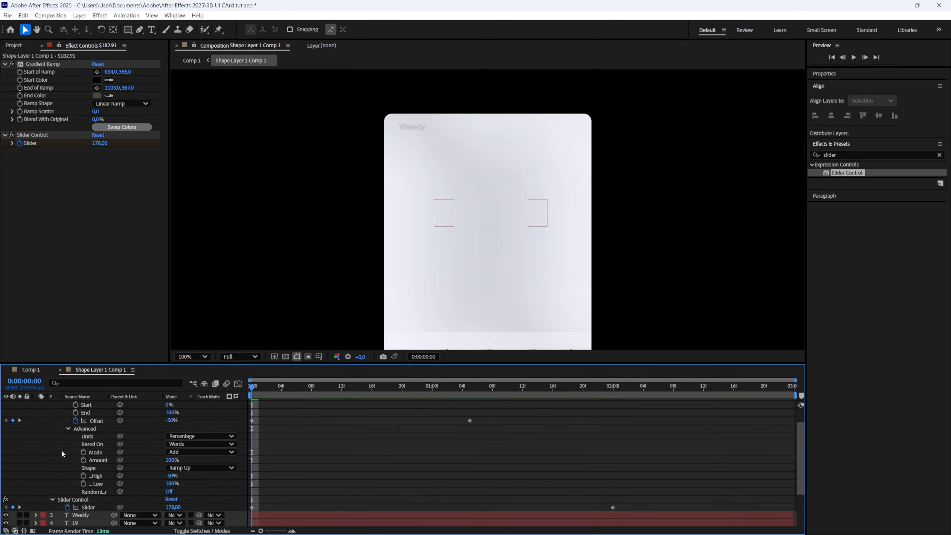
left_click(186, 444)
left_click(188, 449)
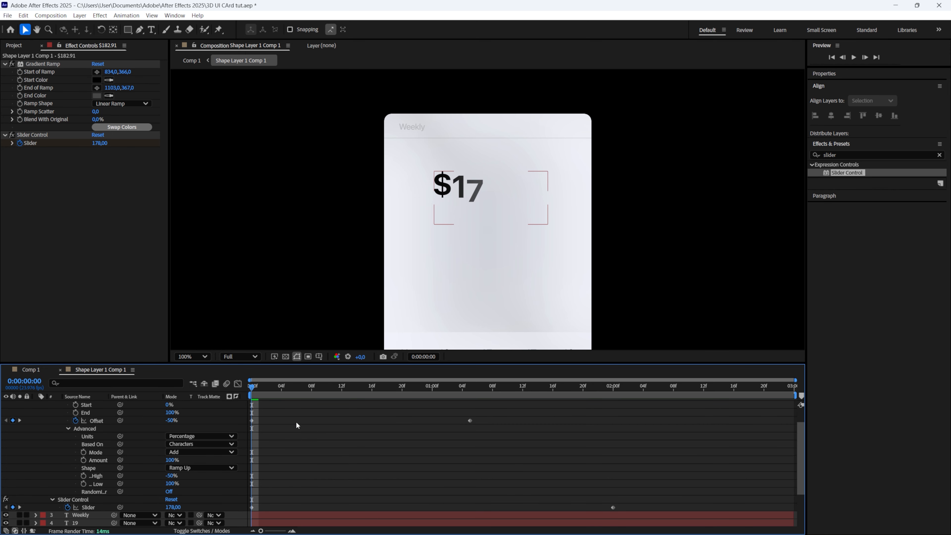
key("space")
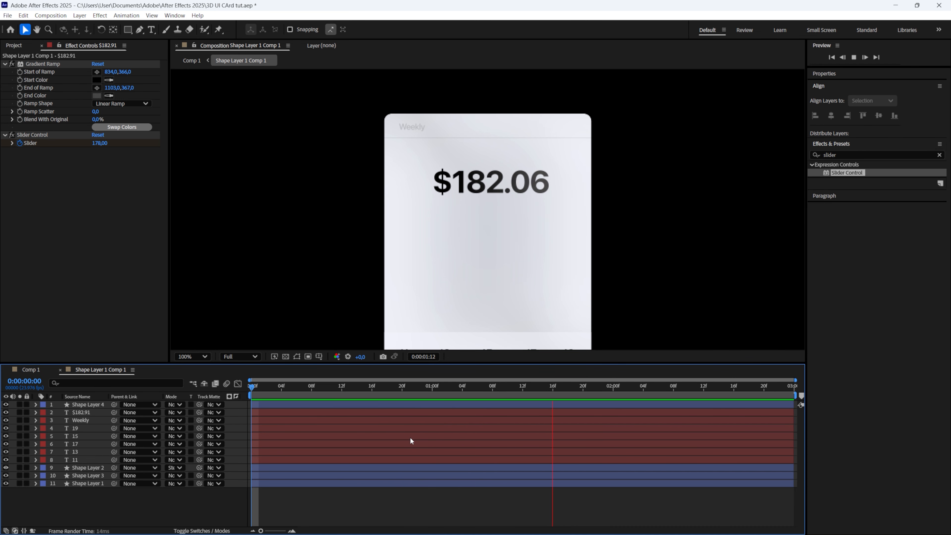
Step: Move a duplicate of the Weekly text under the price and change it to "+98% compared to last week."
left_click(84, 420)
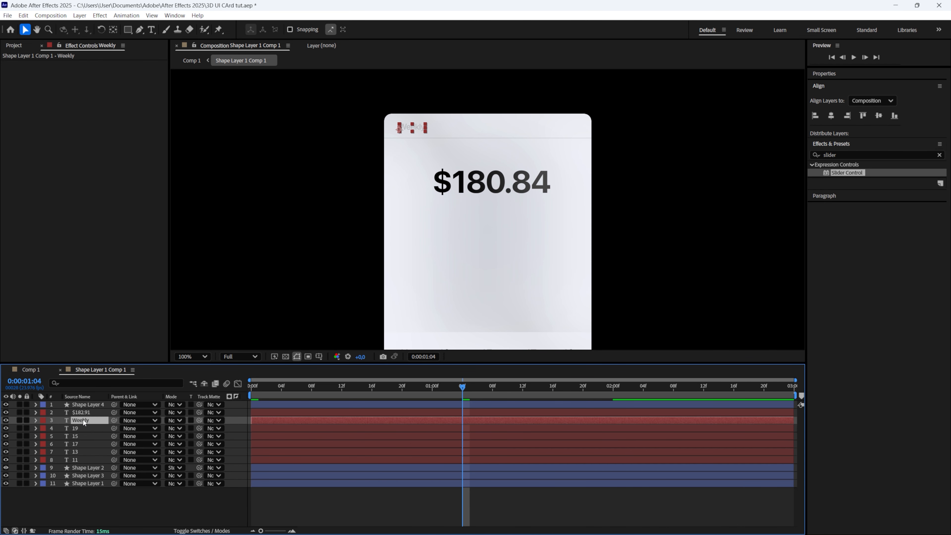
key("ctrl+d")
left_click_drag(413, 136, 494, 202)
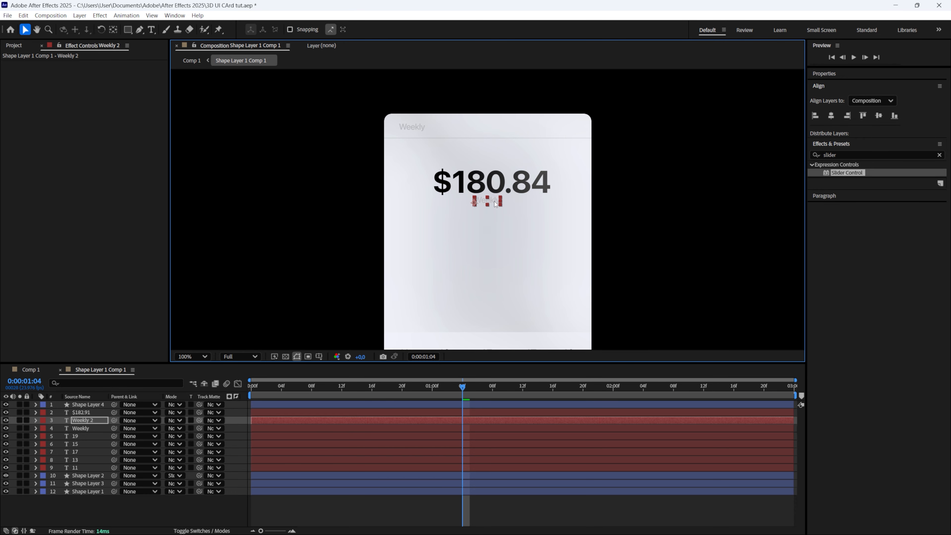
double_click(495, 201)
type("+98% compared to last week.")
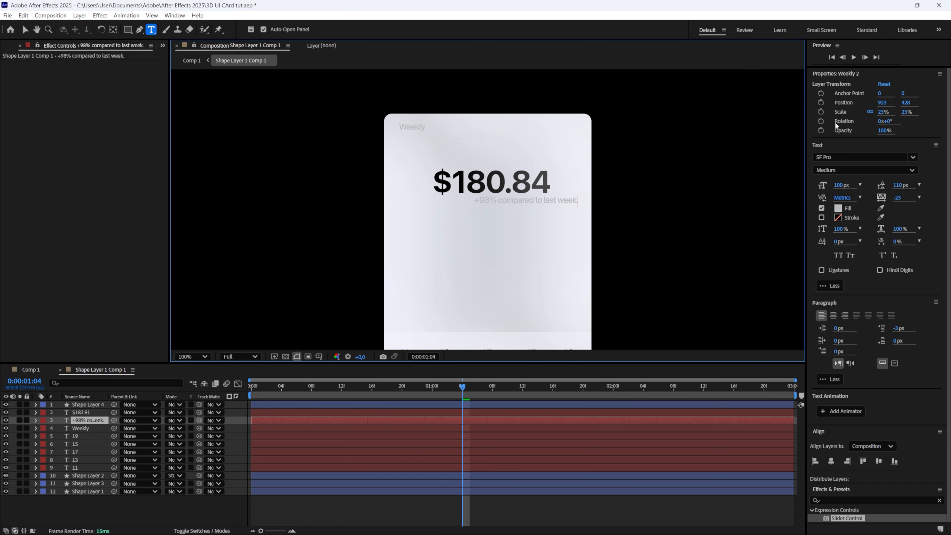
Step: Center the comparison text horizontally in the composition and place it at 819,4, 436 below the price
left_click(838, 73)
left_click(831, 115)
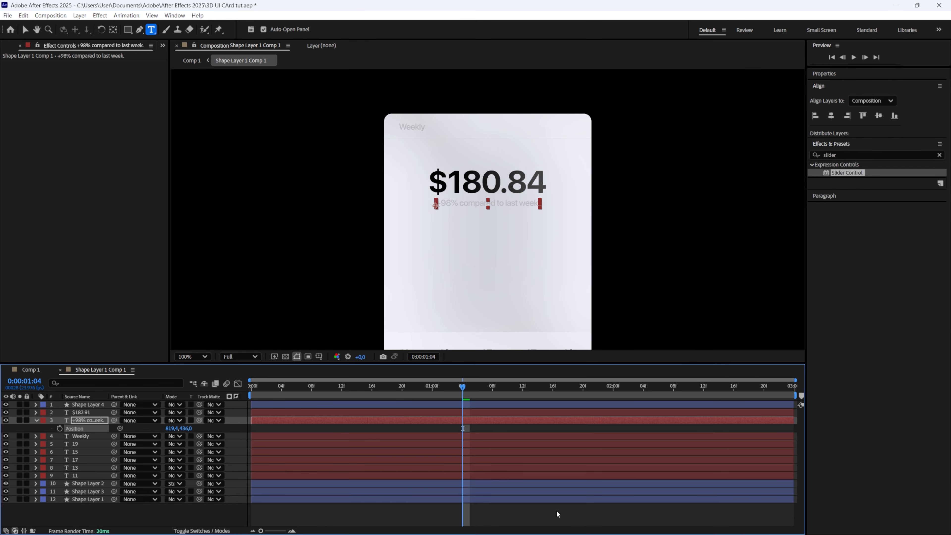
left_click(555, 511)
key("p")
key("p")
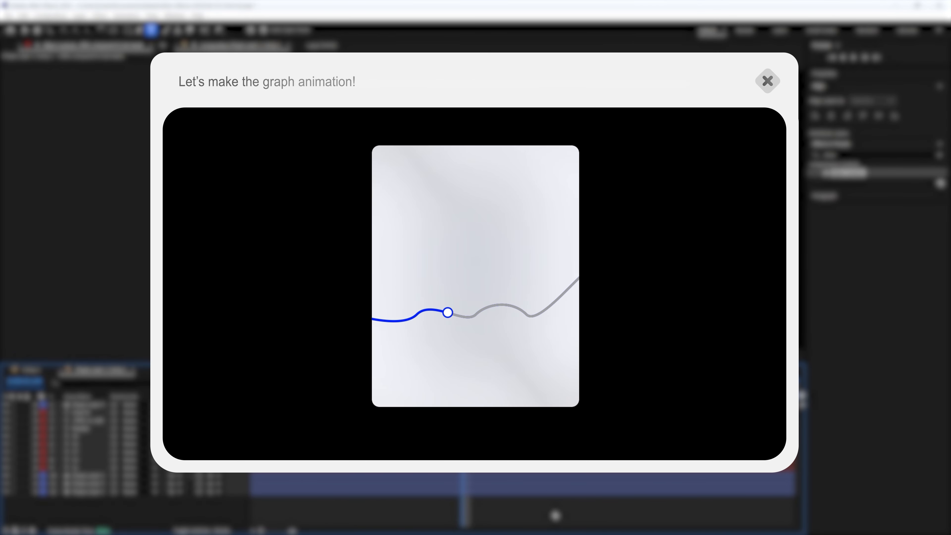
key("v")
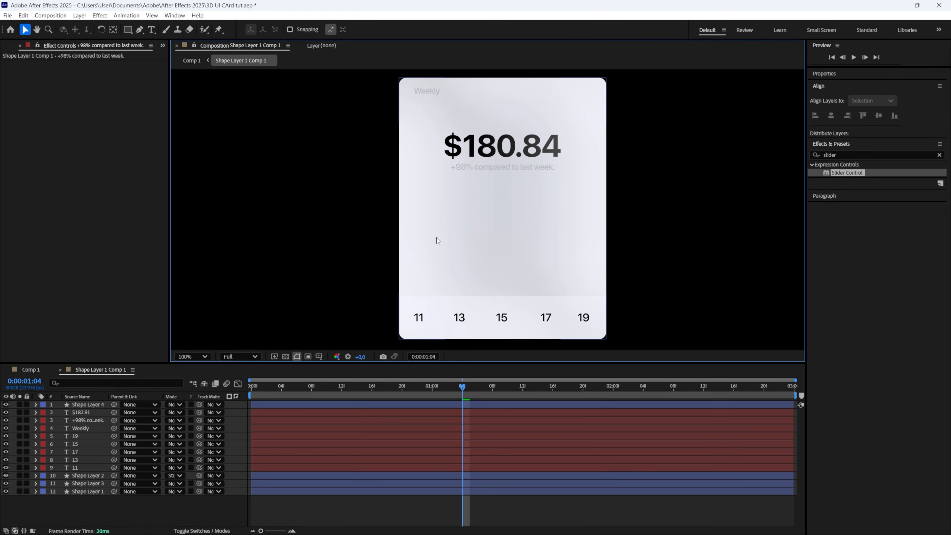
Step: Draw a wavy graph line rising at its right end across the card, using the Pen tool with no fill and a 6 px white stroke
left_click(139, 29)
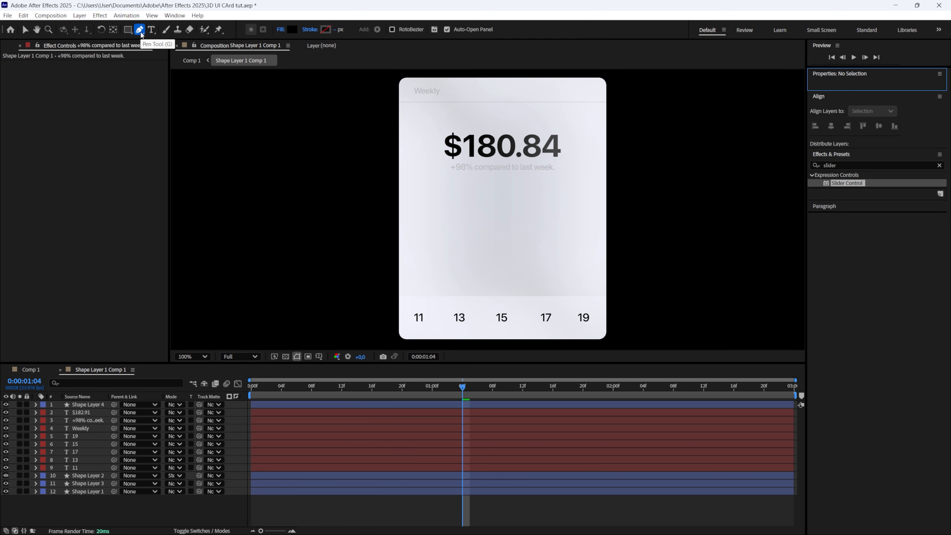
left_click(281, 29)
left_click(486, 298)
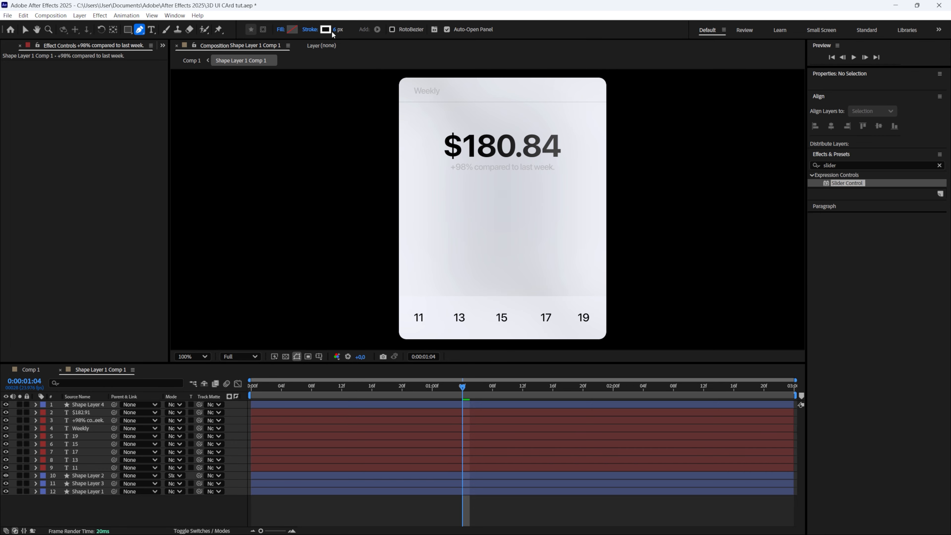
left_click(380, 246)
left_click_drag(444, 246, 568, 261)
left_click(610, 186)
left_click(494, 513)
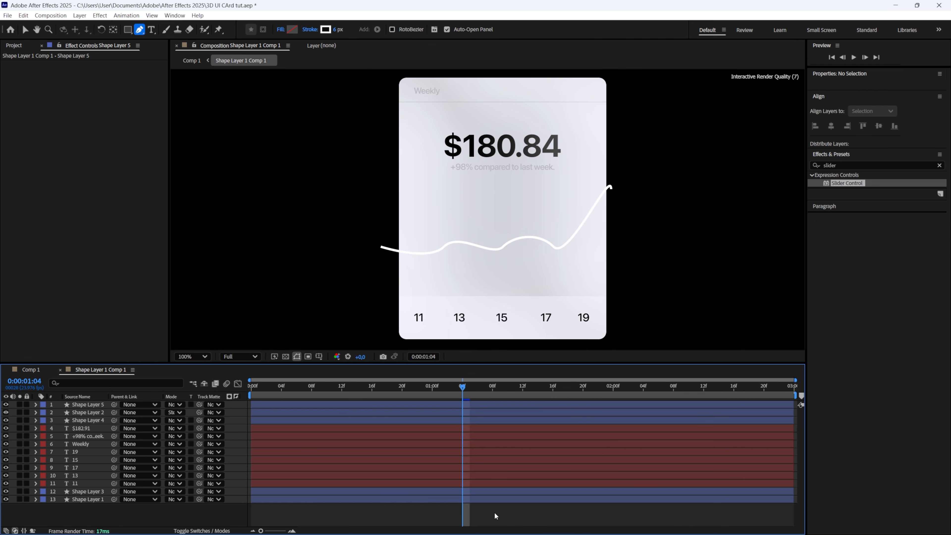
Step: Move the graph line's Shape Layer 5 below Shape Layer 2 in the layer order
left_click_drag(86, 404, 86, 417)
left_click(468, 504)
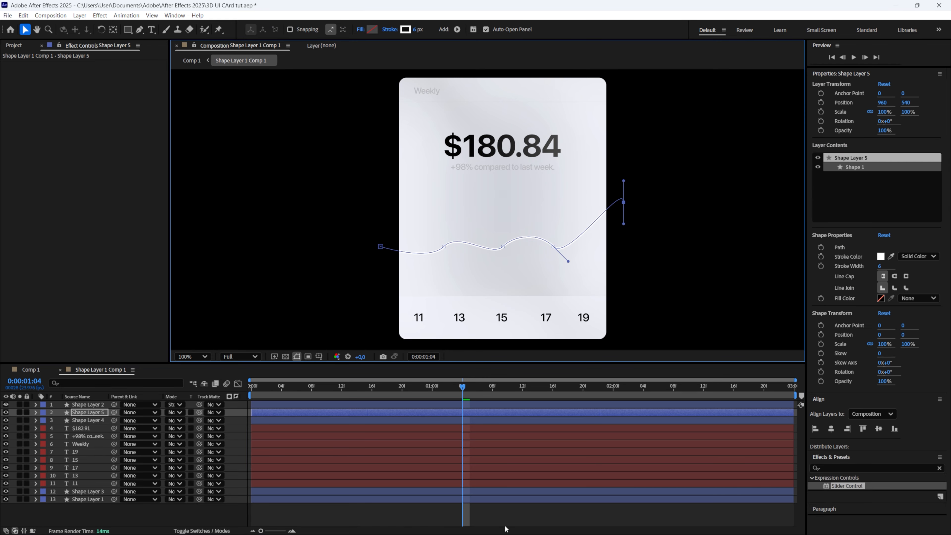
Step: Change the graph line's stroke color to blue 0020FF
left_click(511, 514)
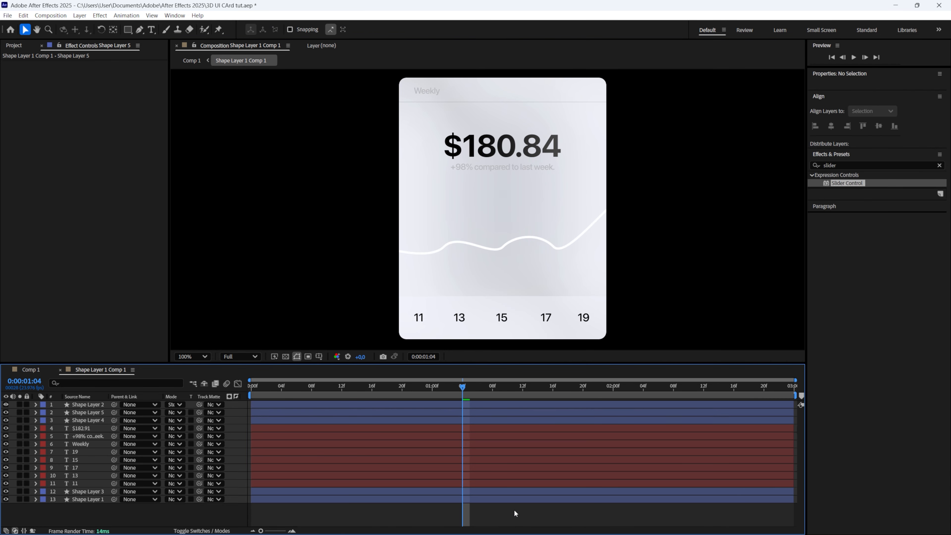
left_click(493, 412)
left_click(405, 29)
type("0020FF")
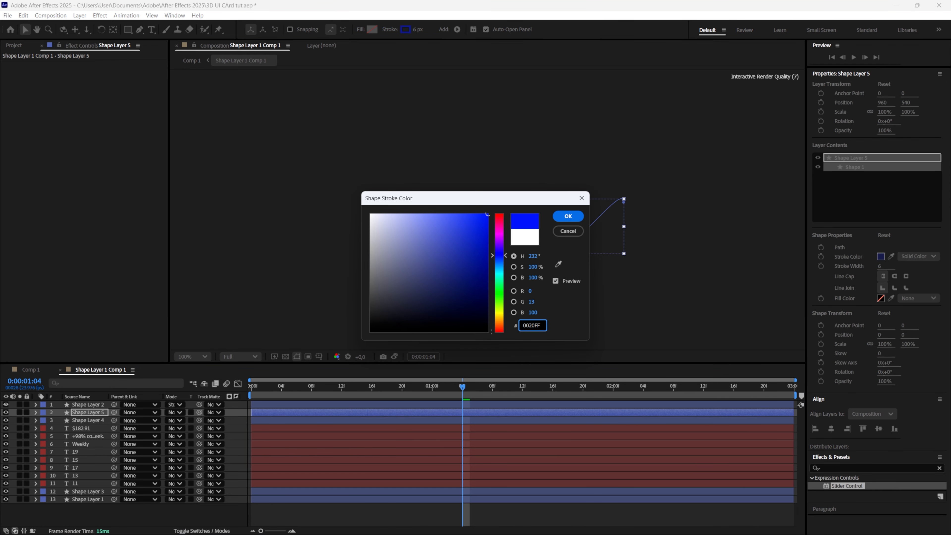
key("Return")
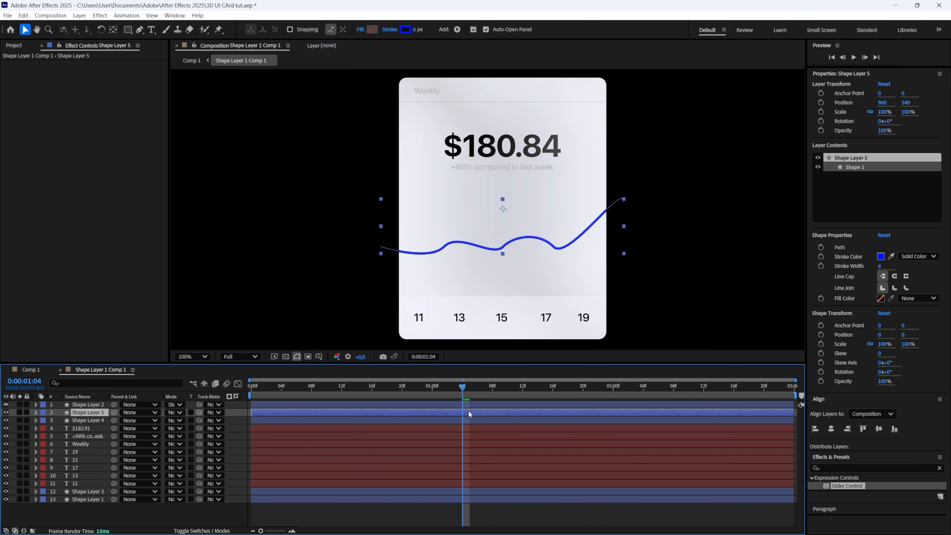
Step: Duplicate the blue graph line, give the copy a grey stroke and pre-compose it with all attributes moved into the new composition
key("ctrl+d")
left_click(405, 29)
left_click(360, 255)
left_click(568, 216)
key("ctrl+shift+c")
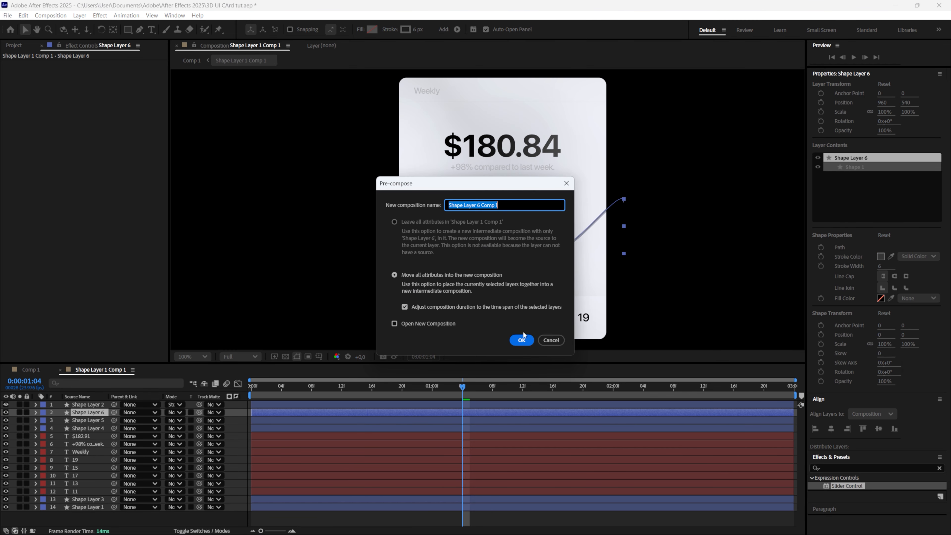
key("Return")
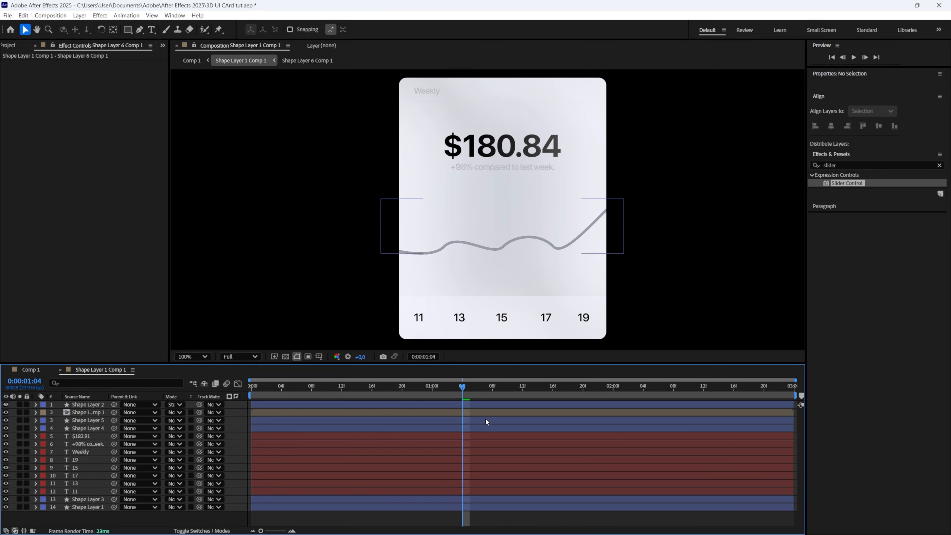
Step: Draw a closed Pen mask on the grey line's layer around the part of the curve from just before 15 to beyond the card's right edge
left_click(138, 32)
left_click(525, 207)
left_click(481, 240)
left_click(497, 286)
left_click(607, 276)
left_click(640, 256)
left_click(626, 190)
left_click(525, 208)
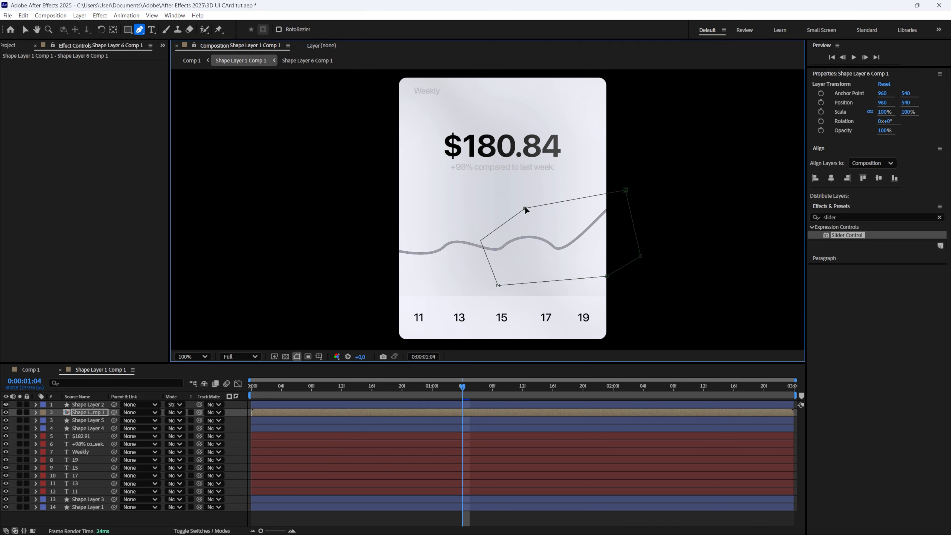
Step: Keyframe the grey line's Mask Path at 0:00 and 2:00, shifting the mask to the right along the curve at 2:00
key("m")
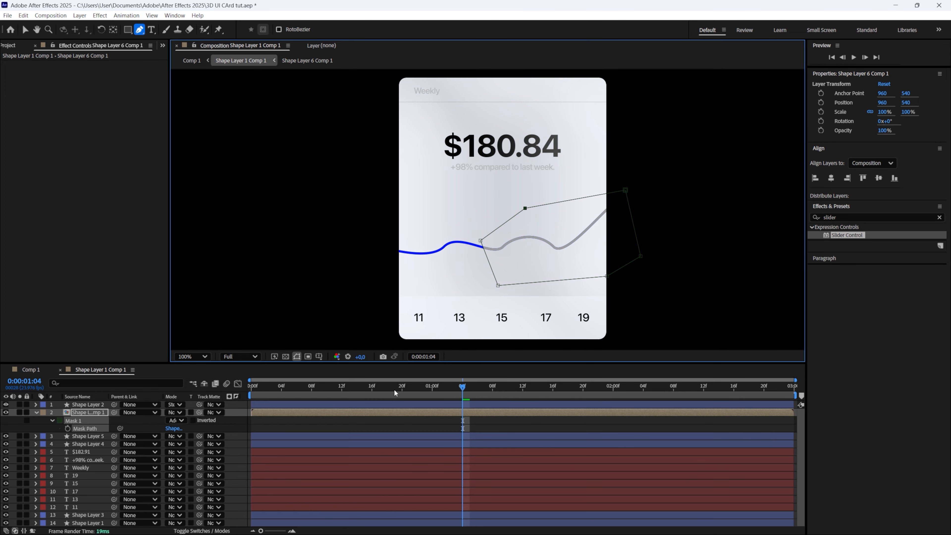
left_click_drag(393, 388, 153, 431)
left_click(68, 429)
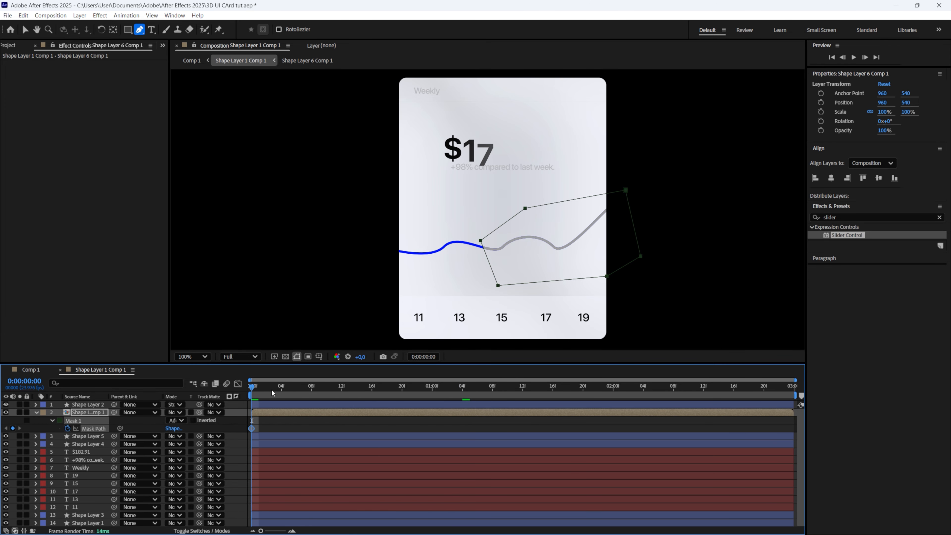
left_click_drag(271, 389, 612, 387)
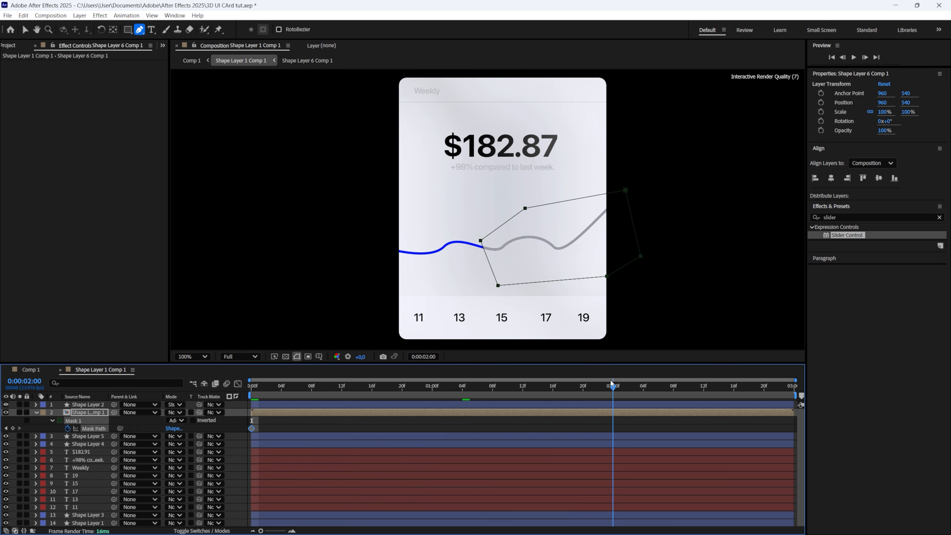
left_click(13, 428)
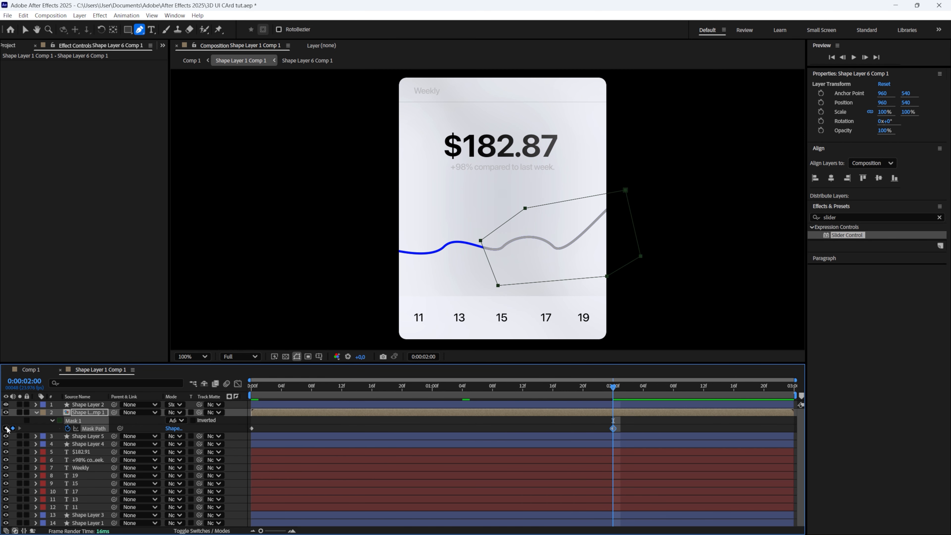
key("v")
left_click_drag(494, 276, 565, 263)
left_click_drag(613, 394, 234, 408)
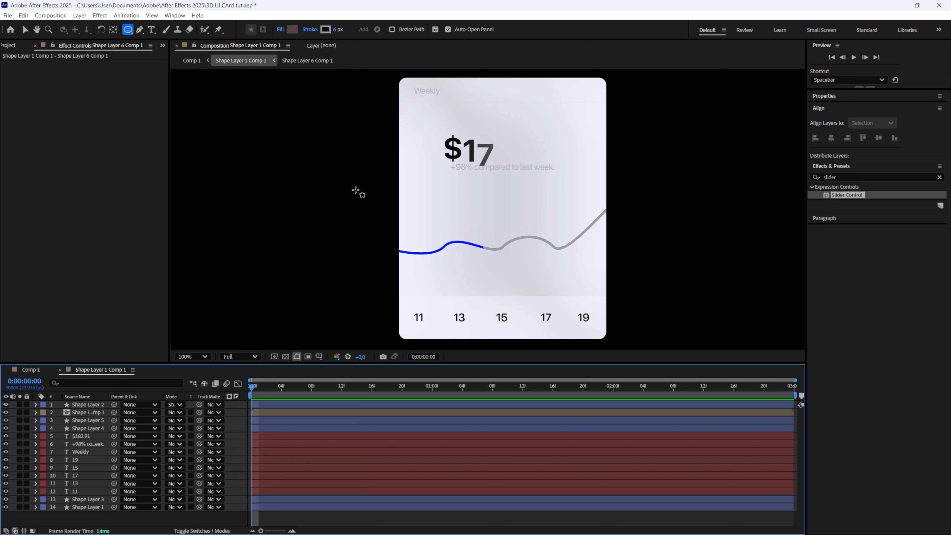
Step: Draw a small circle where the blue and grey lines meet, with a white fill and a 6 px blue stroke
left_click_drag(476, 241, 495, 259)
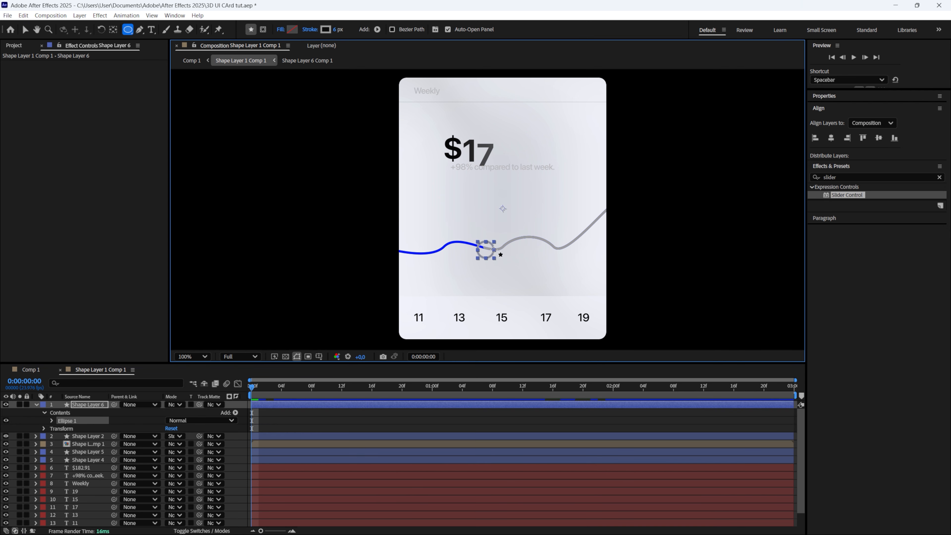
left_click(280, 30)
left_click(443, 247)
left_click(487, 298)
left_click(565, 218)
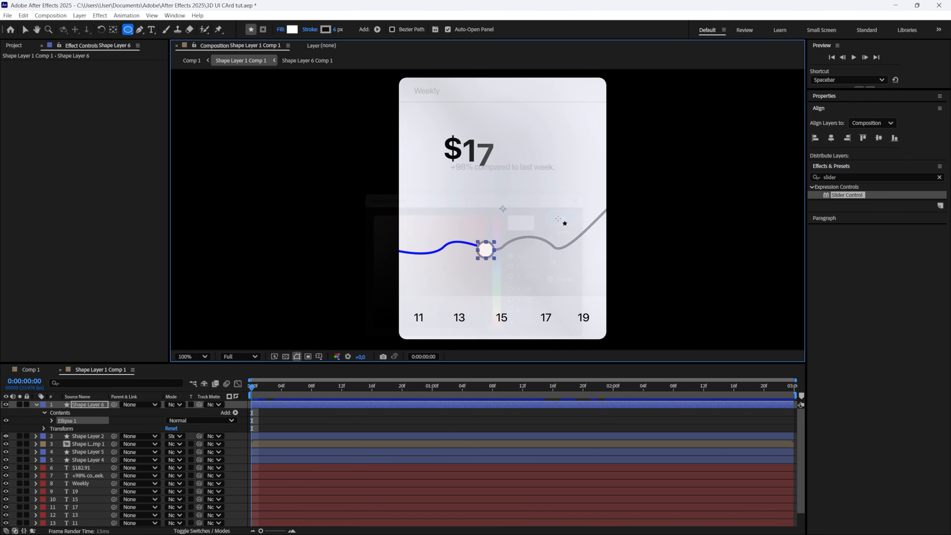
left_click(325, 29)
left_click(758, 265)
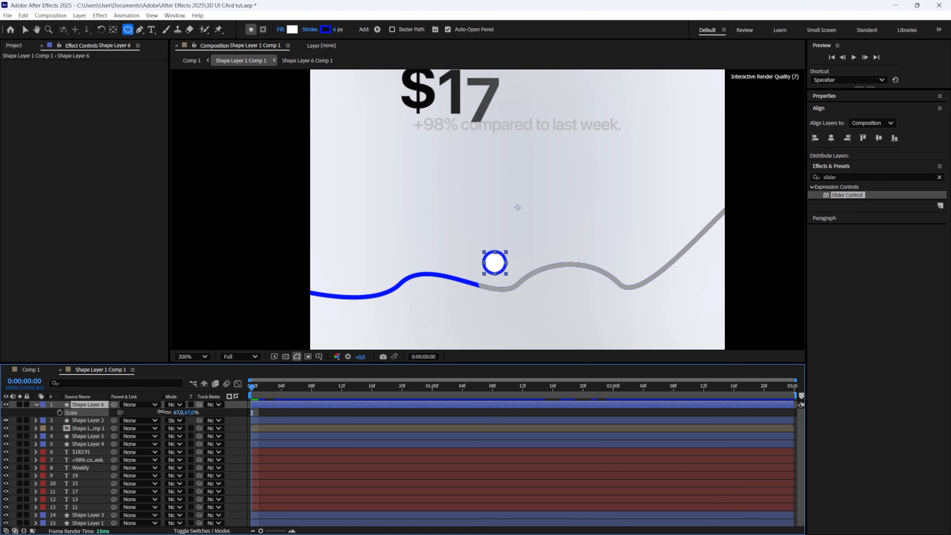
Step: Place the circle, scaled to 66%, on the junction of the blue and grey lines and keyframe its position at 0:00
key("v")
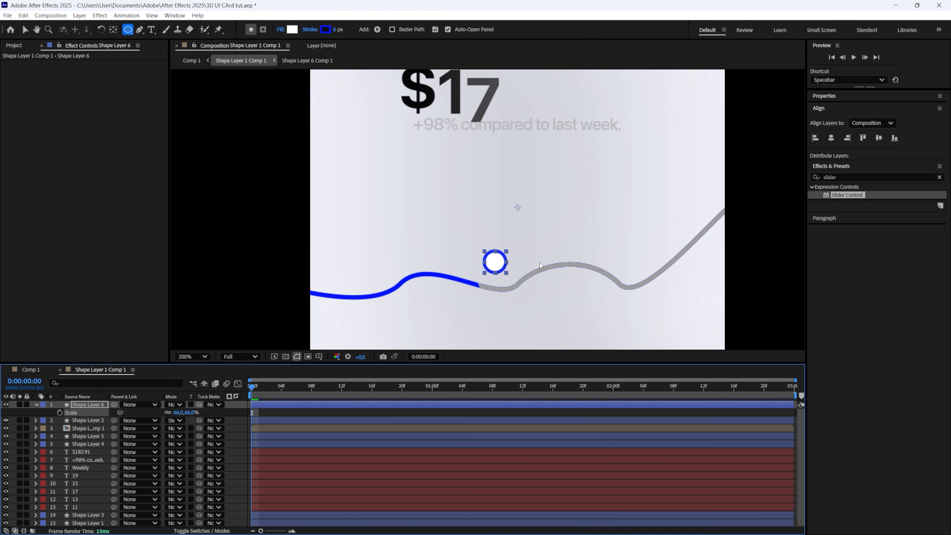
left_click_drag(495, 266, 483, 287)
left_click(60, 420)
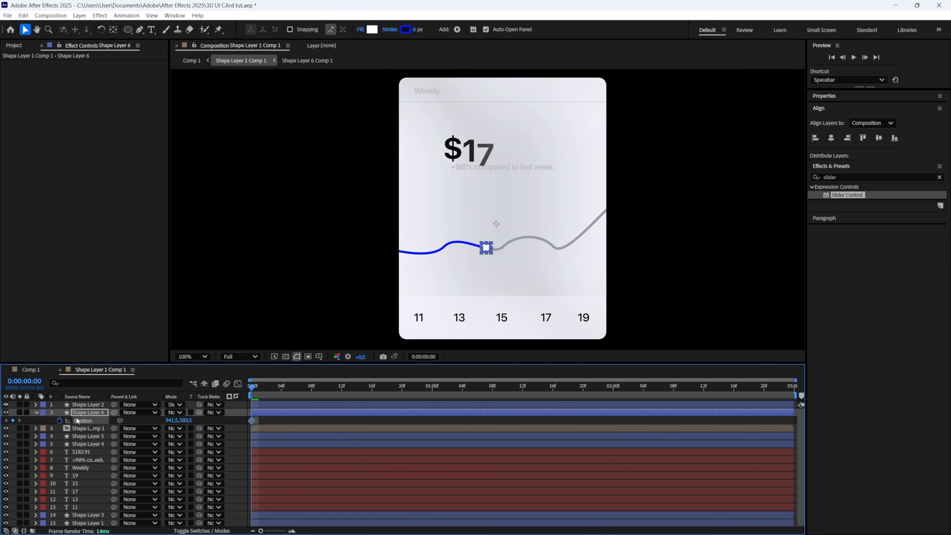
Step: Add further Position keyframes for the circle at 0:13, 1:09 and 2:00
left_click(330, 391)
left_click_drag(330, 391, 350, 389)
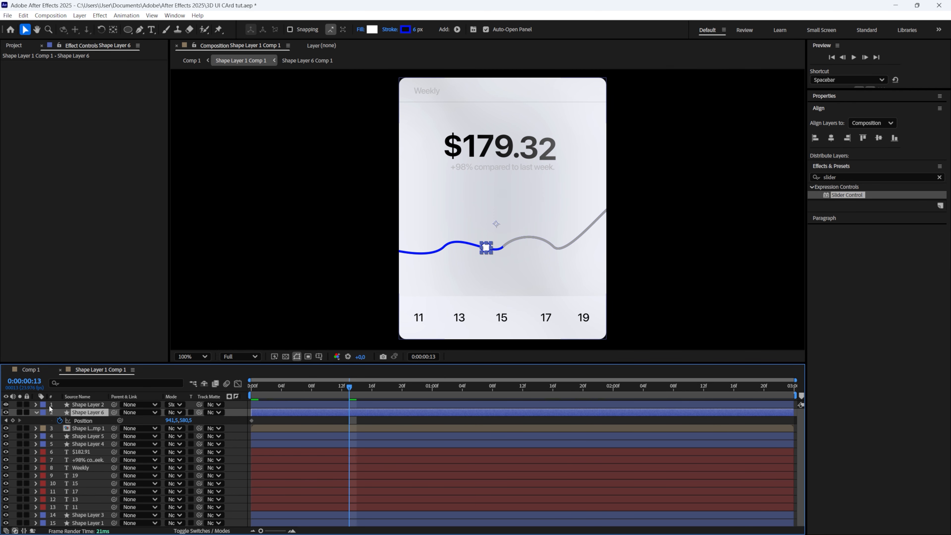
left_click(13, 420)
key("shift+Page_Down")
key("shift+Page_Down")
left_click(12, 420)
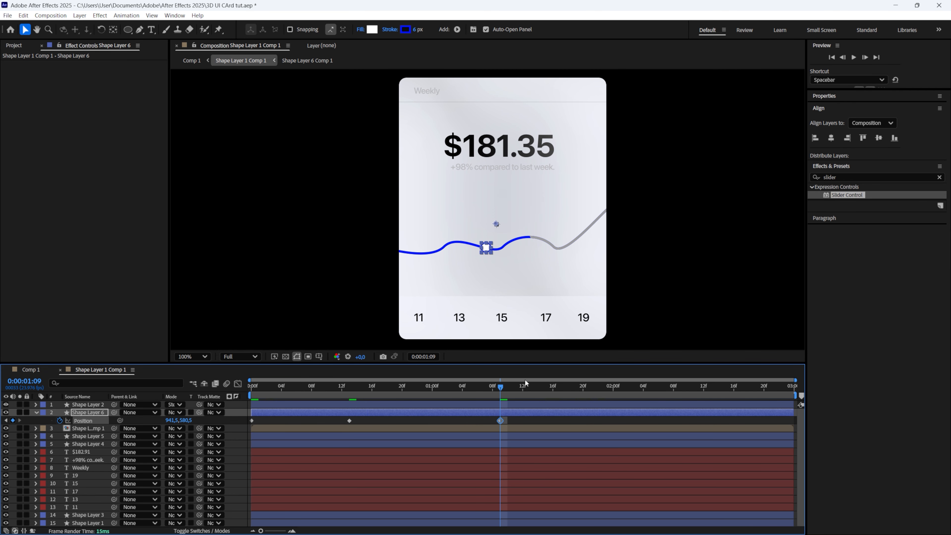
left_click(591, 389)
left_click(13, 420)
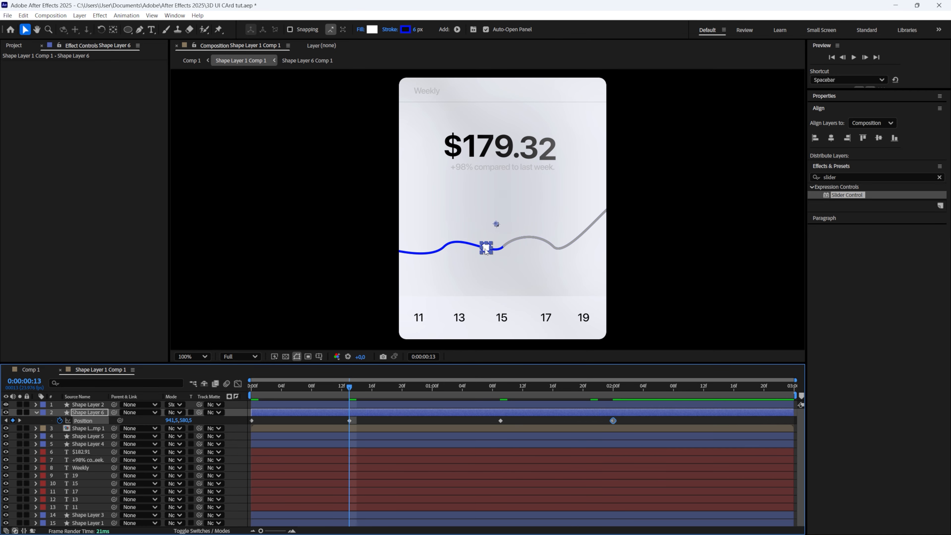
Step: Move the circle at its Position keyframes so it follows the end of the blue line along the curve, and preview the animation
left_click_drag(486, 248, 531, 240)
key("shift+Page_Down")
key("shift+Page_Down")
left_click_drag(504, 389, 613, 391)
left_click_drag(488, 247, 560, 250)
key("space")
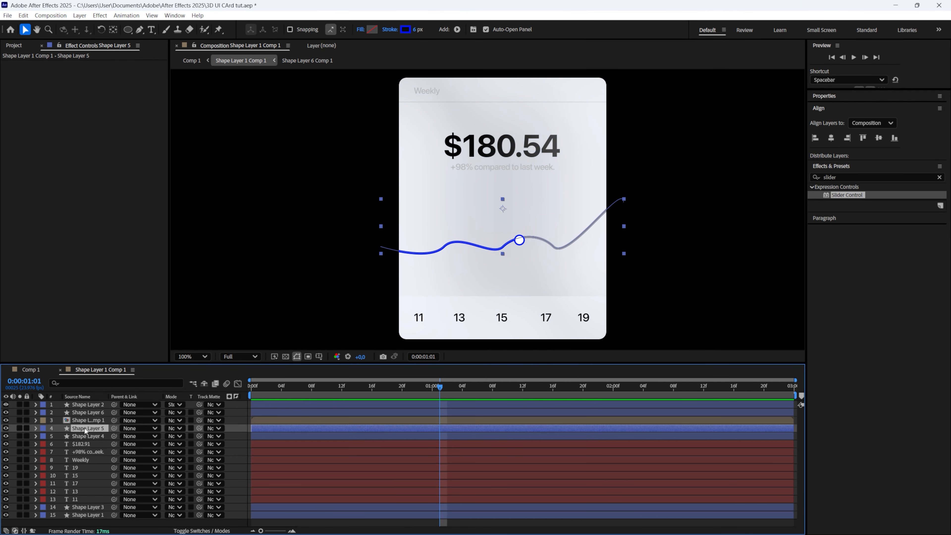
Step: Duplicate the blue graph line and give the copy a 100 px stroke in light grey E5E6ED
key("ctrl+d")
left_click(416, 30)
type("100")
key("Return")
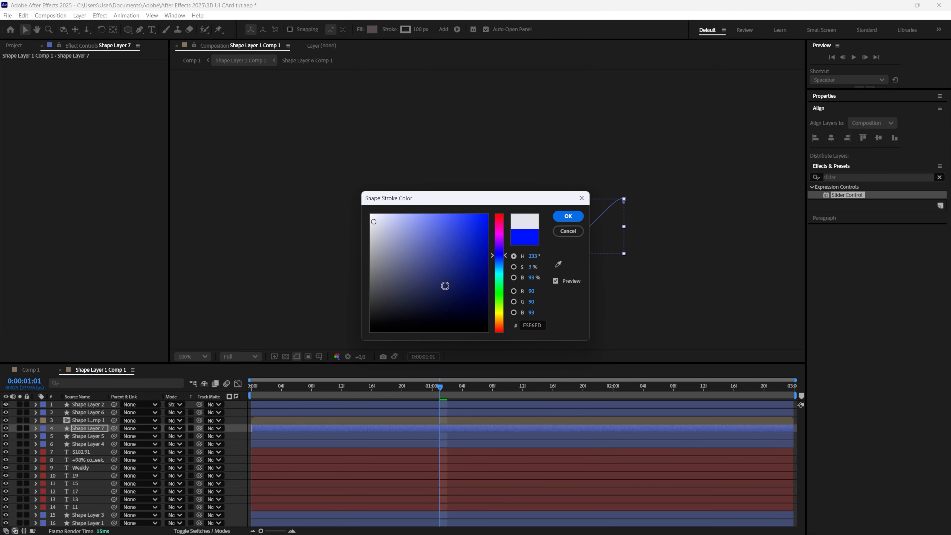
left_click(564, 221)
Step: Make the wide light grey line more transparent, setting its opacity to 30% and refining it to 15%
key("t")
left_click(174, 436)
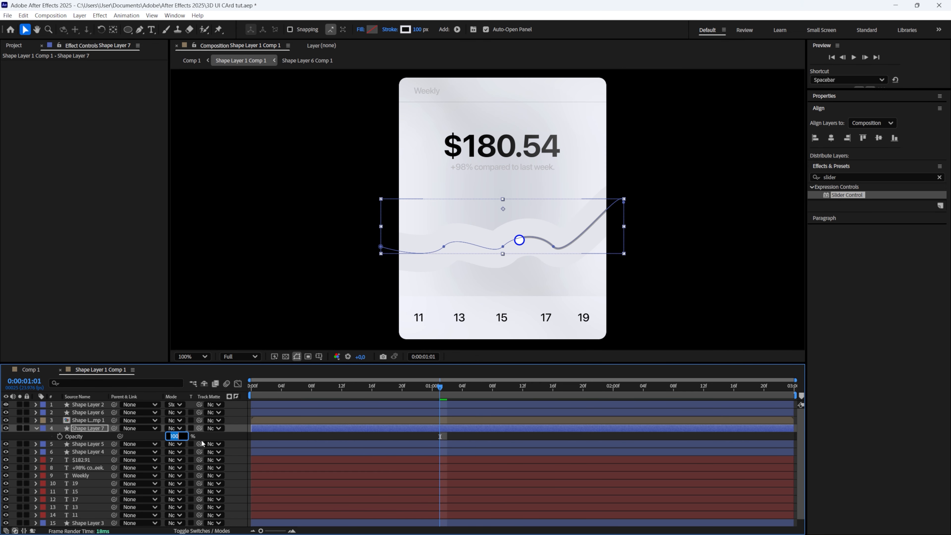
type("30")
key("Return")
key("r")
left_click(179, 436)
type("15")
key("Return")
left_click(209, 435)
key("u")
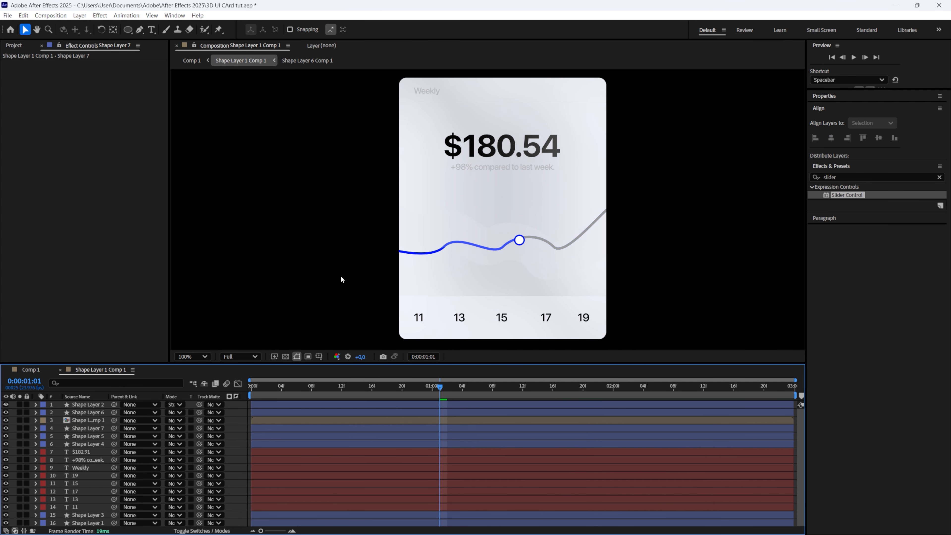
Step: Save the project and return to the main composition, Comp 1
scroll(346, 276, "down", 1)
key("ctrl+s")
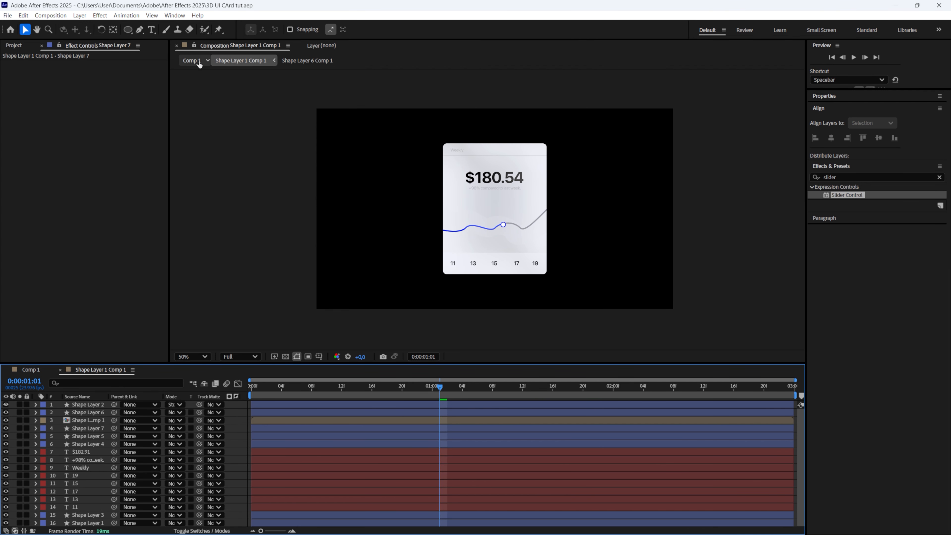
left_click(191, 60)
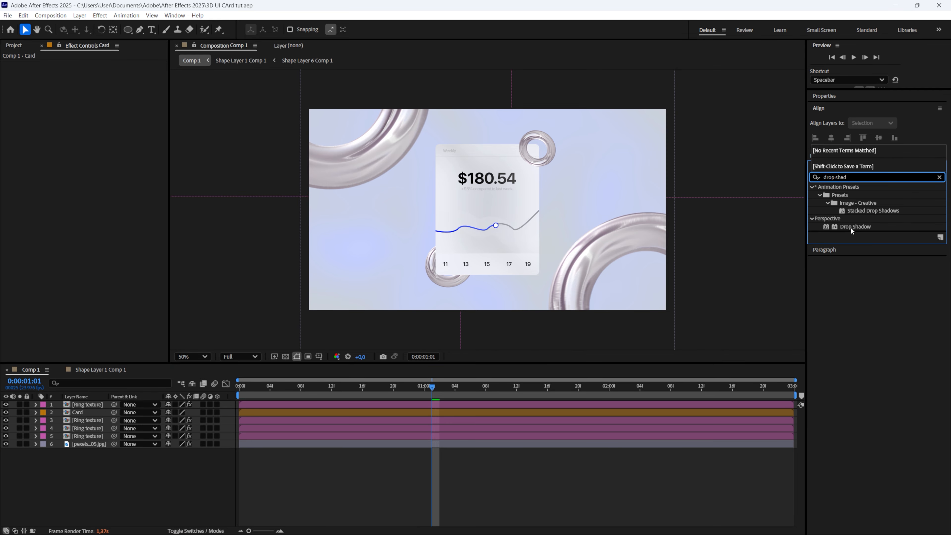
Step: Apply a Drop Shadow effect to the Card layer with 15% opacity and a 150° direction
left_click_drag(851, 227, 441, 413)
left_click(97, 80)
type("1")
key("Tab")
key("Tab")
type("150")
key("Return")
Step: Set the card's shadow distance to 150 and its softness to 500
left_click(95, 113)
type("150")
key("Tab")
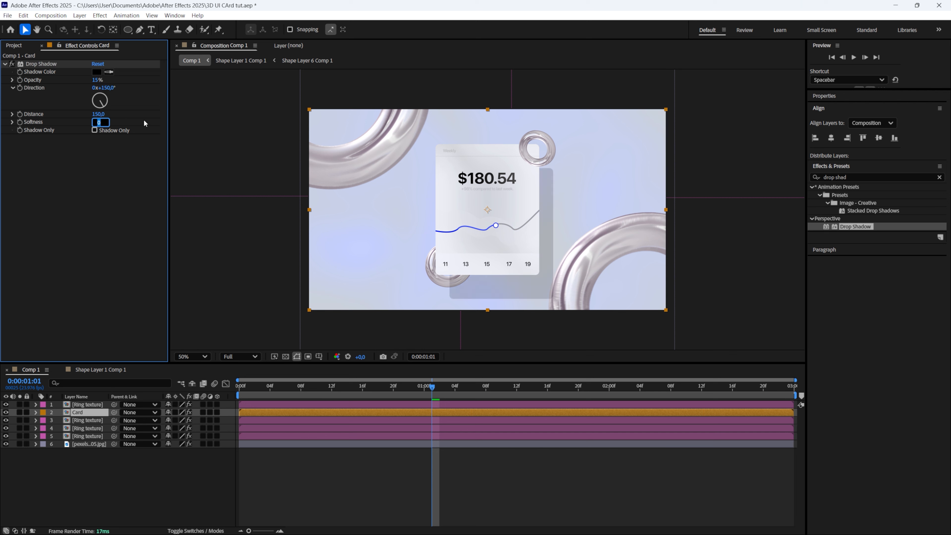
key("Return")
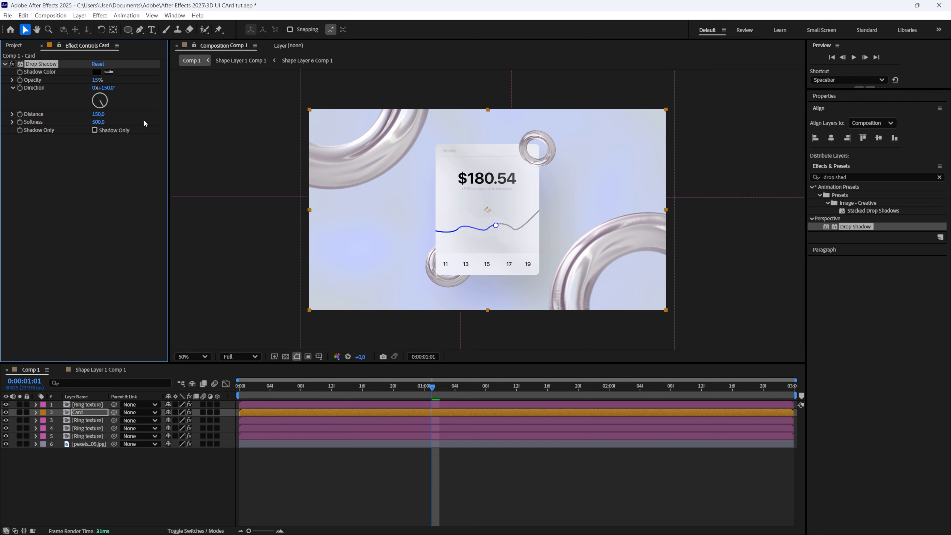
Step: Apply a Drop Shadow to the small ring at the card's upper right corner, with 10% opacity and a 200° direction
left_click(528, 162)
left_click_drag(853, 226, 479, 403)
left_click(97, 229)
type("10")
key("Return")
left_click(107, 238)
type("200")
key("Return")
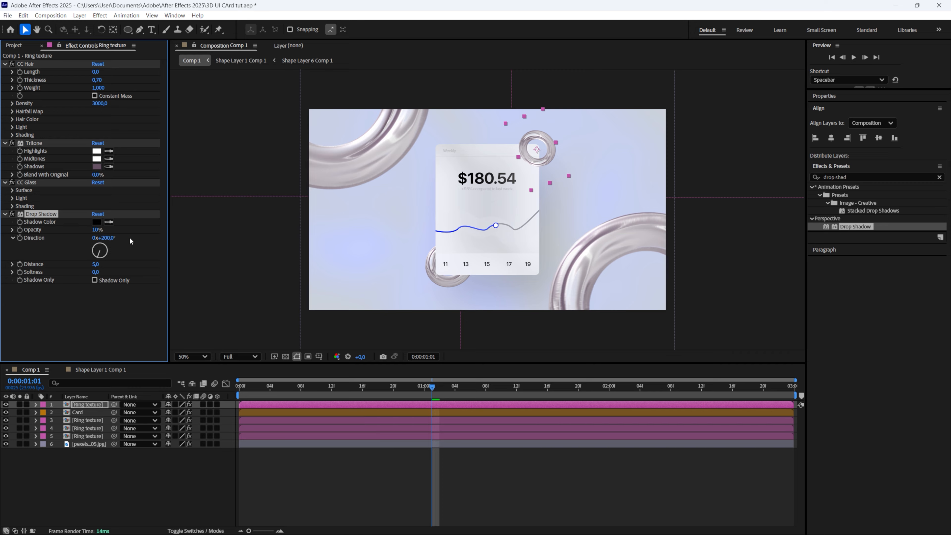
Step: Set the small upper ring's shadow distance to 50 and softness to 200, and deselect the layer
left_click(96, 264)
type("50")
key("Return")
left_click(96, 272)
type("200")
key("Return")
key("F2")
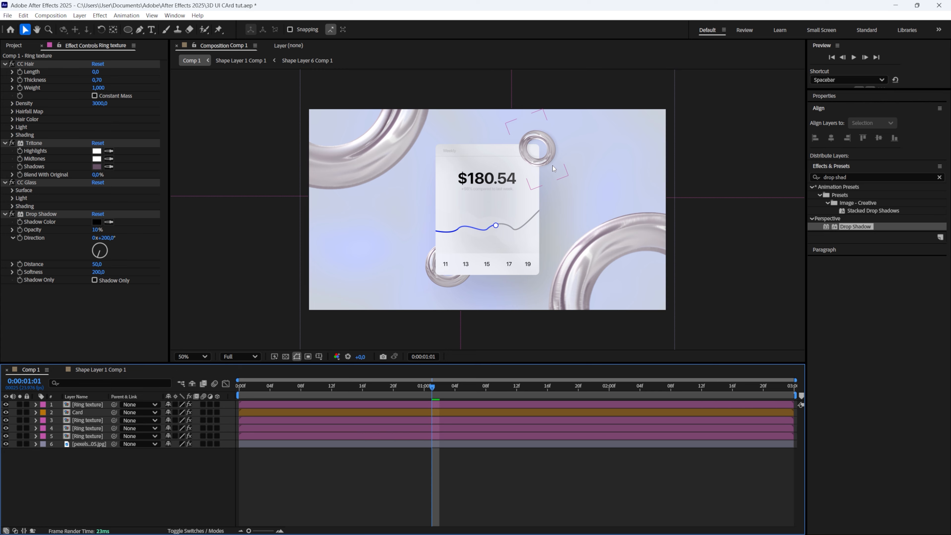
Step: Create a null object and parent the Card and all Ring texture layers to it
left_click(79, 15)
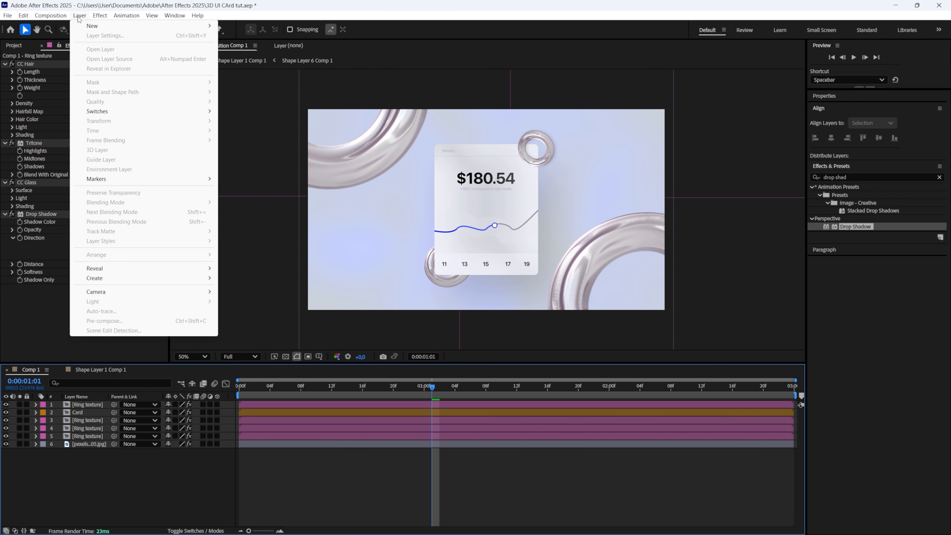
mouse_move(97, 27)
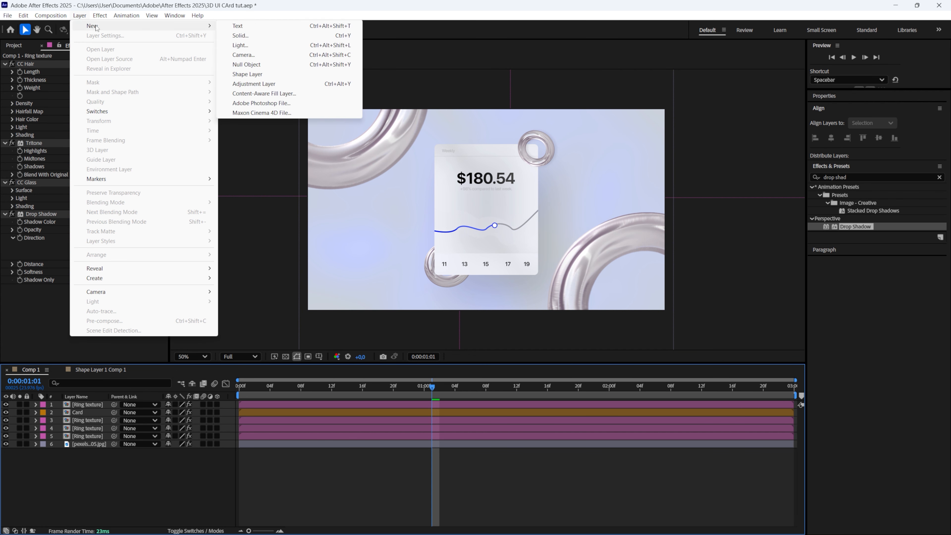
left_click(265, 67)
left_click_drag(114, 412, 87, 406)
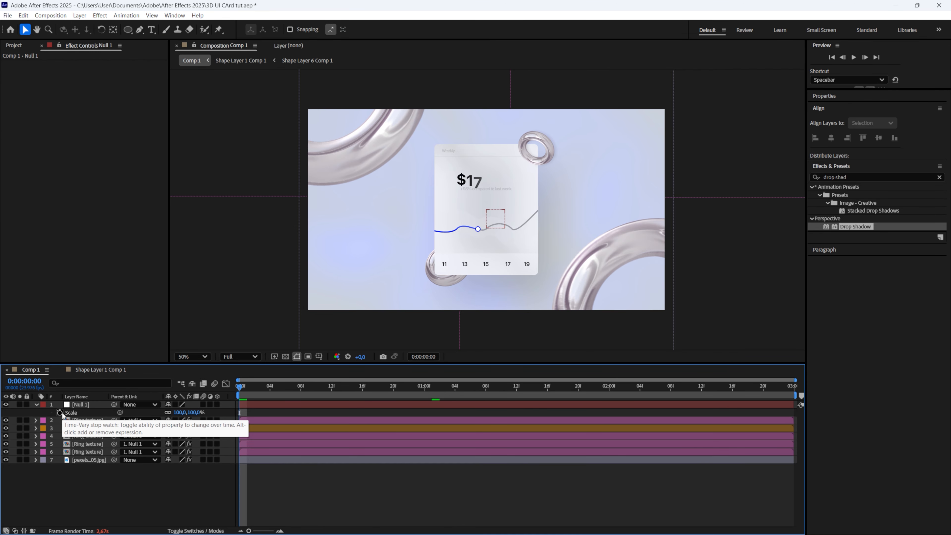
Step: Animate the null's scale from 108% at the start of the composition to 100% at its end
left_click(60, 412)
left_click(181, 412)
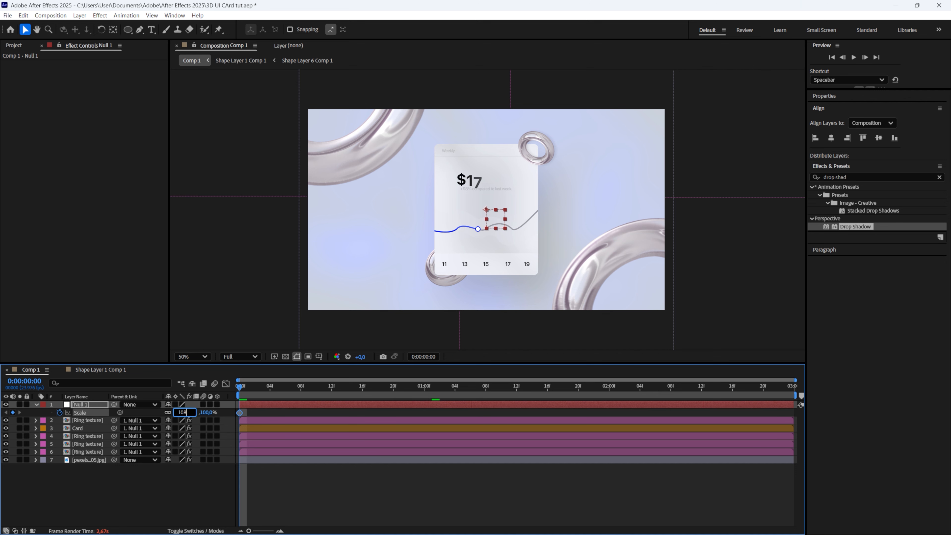
key("Return")
key("End")
left_click(181, 413)
type("100")
key("Return")
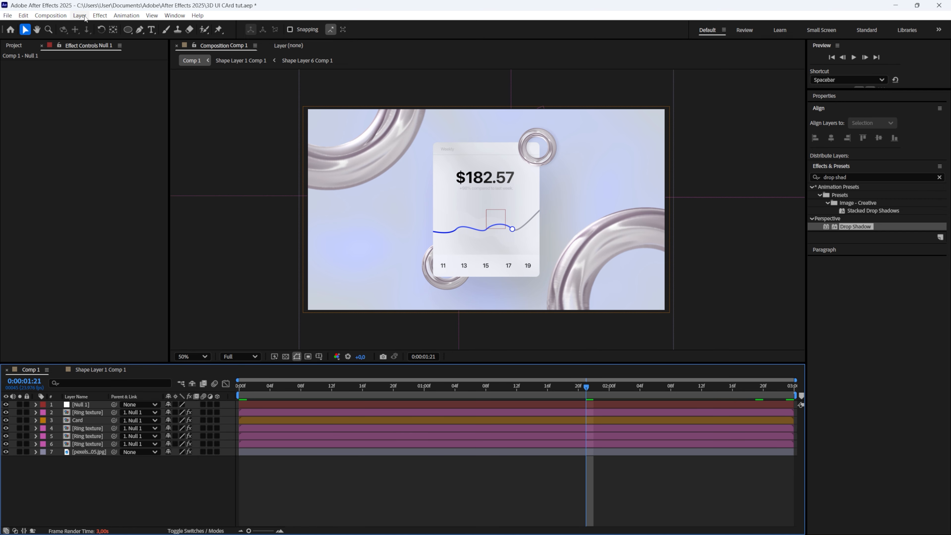
Step: Create a second null object and parent the first null to it
left_click(80, 15)
mouse_move(100, 29)
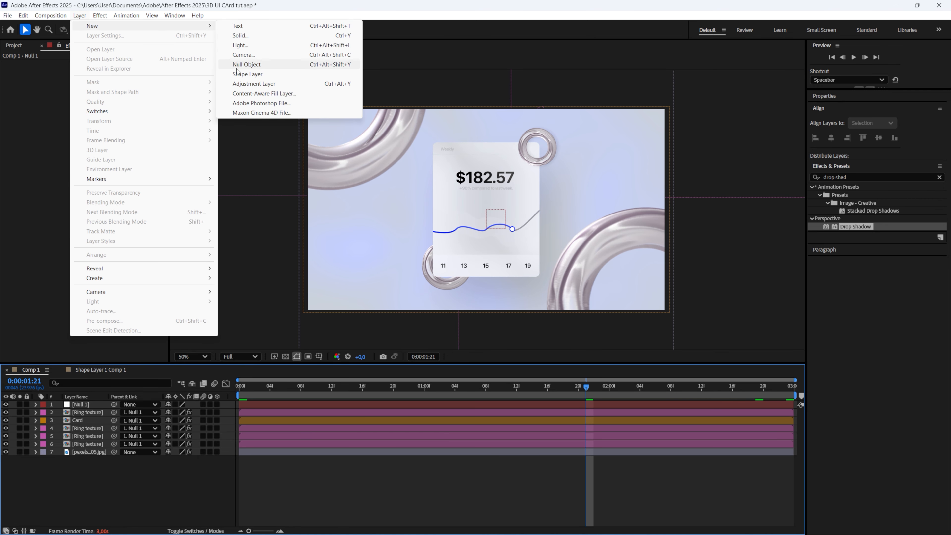
left_click(246, 64)
left_click_drag(114, 412, 86, 405)
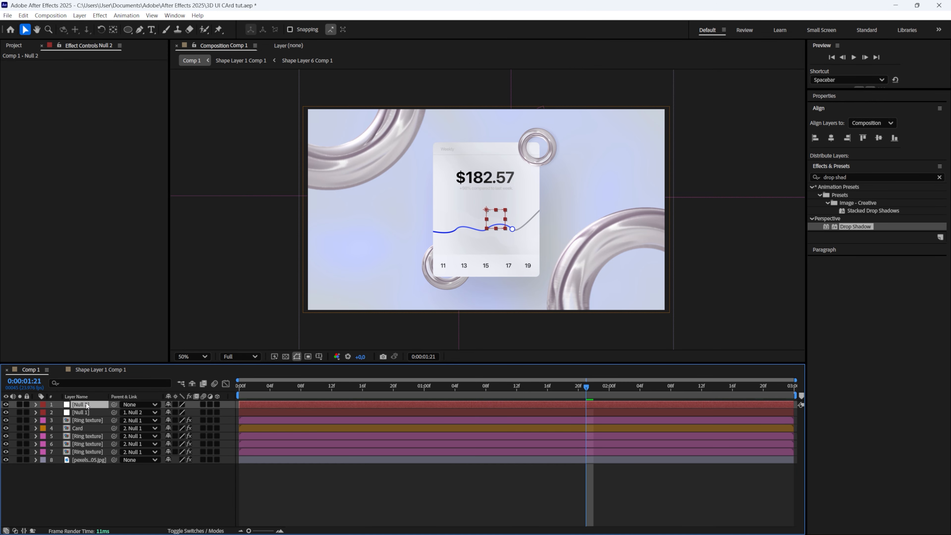
Step: Animate the second null's scale from 150% at the start of the composition to 100% at one second
key("Home")
key("s")
key("alt+shift+s")
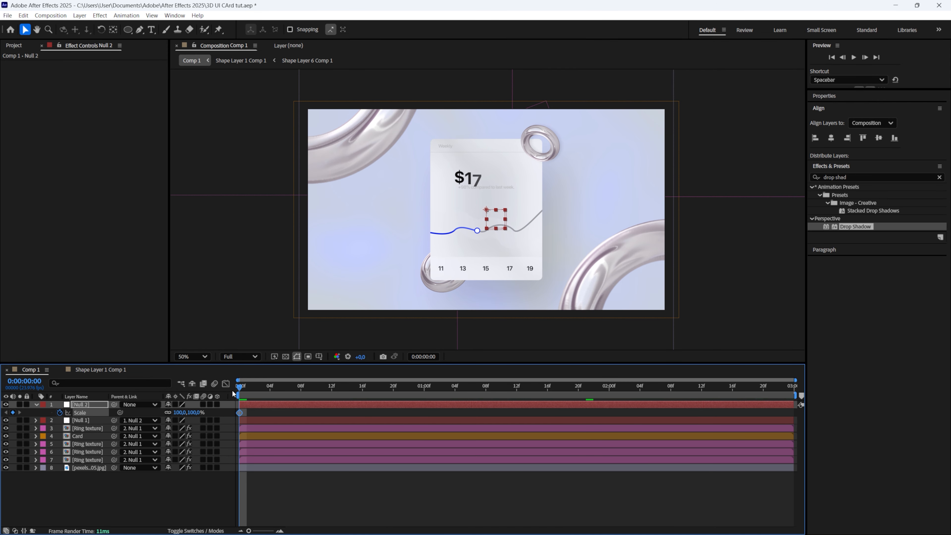
left_click_drag(240, 392, 424, 390)
key("alt+shift+s")
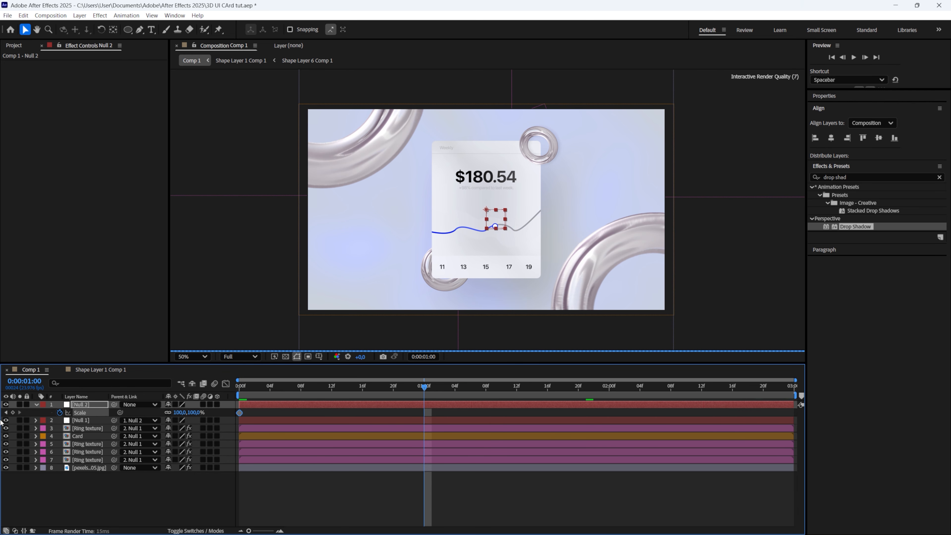
left_click(5, 412)
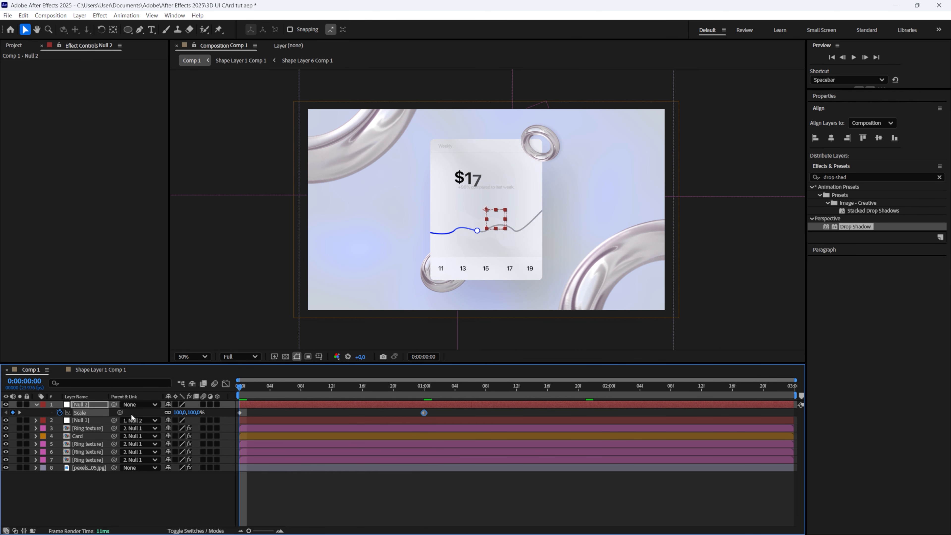
left_click(178, 413)
type("15")
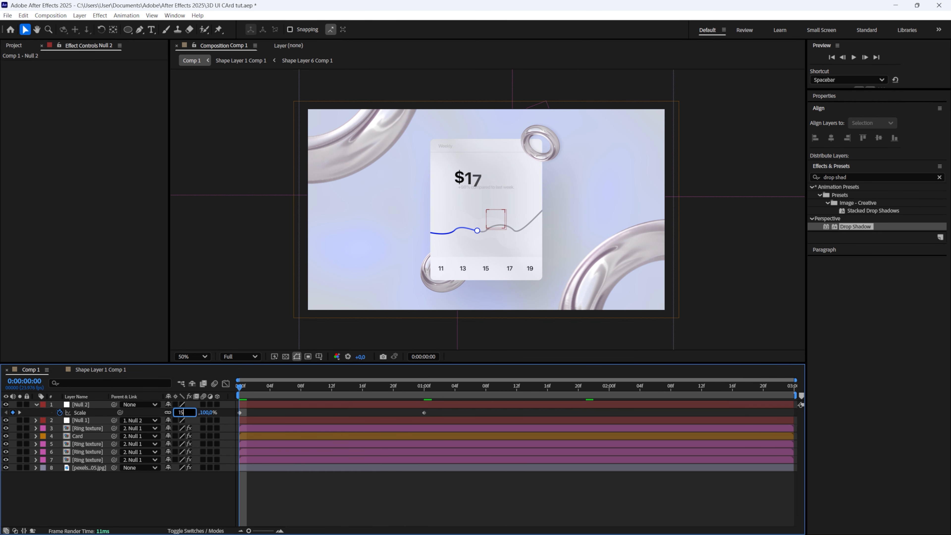
type("0")
key("Return")
Step: Ease the second null's scale keyframes, reshape their speed curve to peak early, and preview the animation
left_click_drag(226, 410, 457, 414)
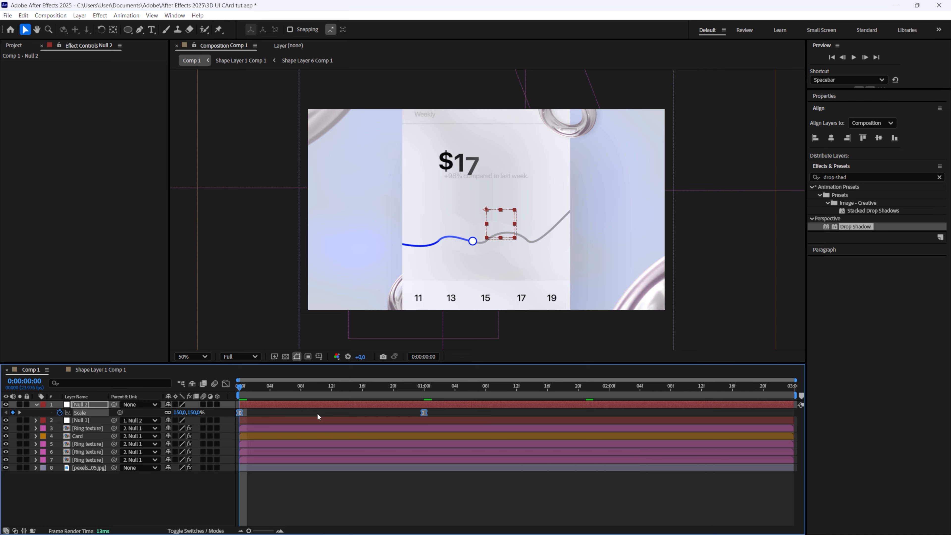
left_click(225, 384)
right_click(392, 436)
left_click(441, 350)
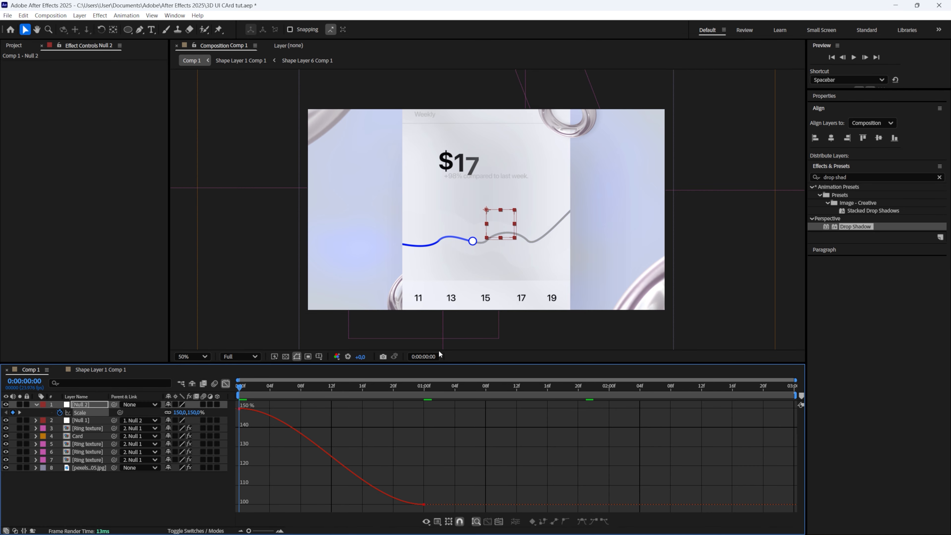
left_click_drag(300, 409, 191, 485)
left_click_drag(362, 505, 260, 503)
key("shift+F3")
key("space")
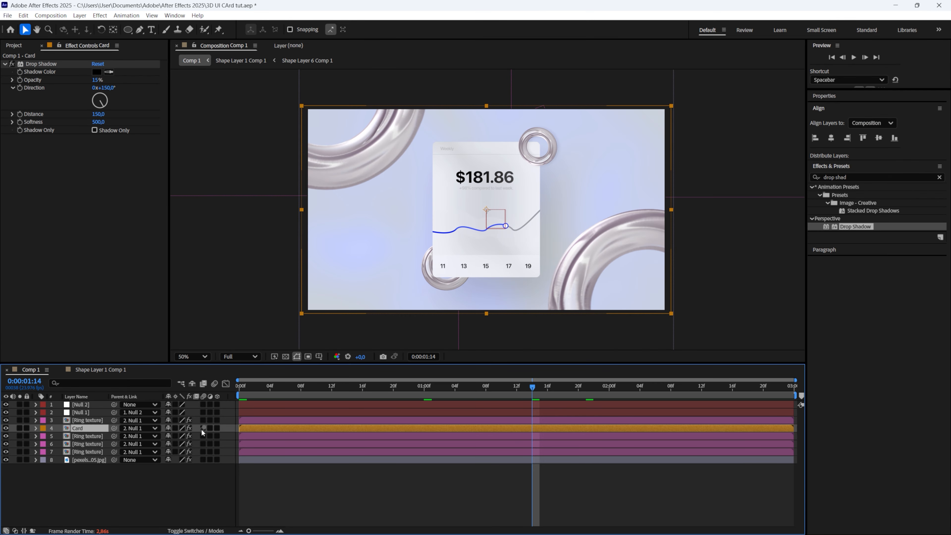
Step: Make the Card a 3D layer and switch the composition's renderer to Classic 3D
left_click(217, 427)
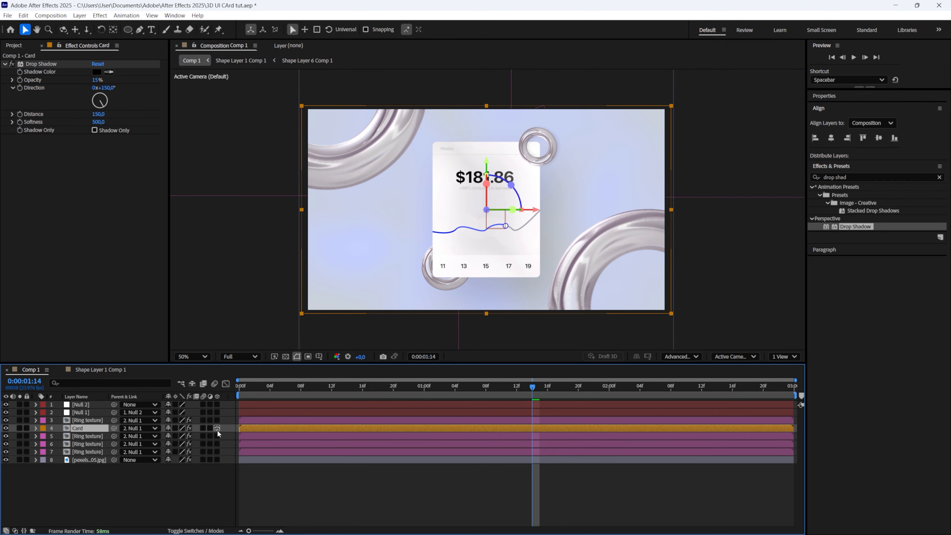
left_click(681, 356)
left_click(684, 370)
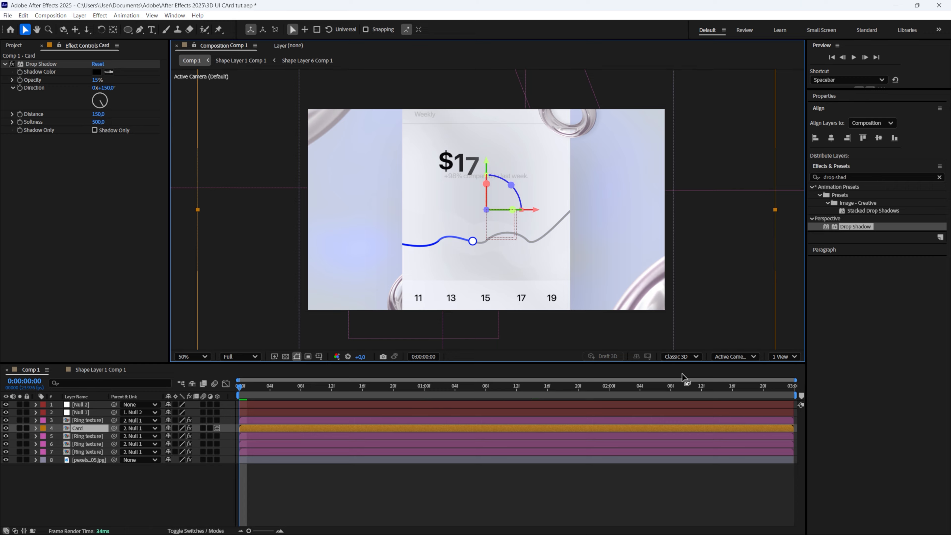
Step: Animate the Card's X rotation from -35° at the start to 0° on the composition's last frame, and preview it
key("r")
left_click(59, 443)
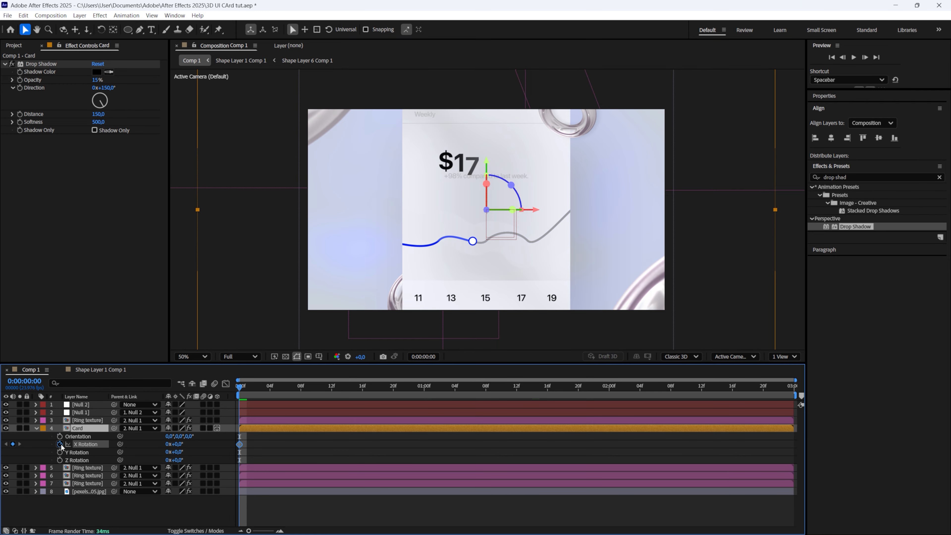
key("End")
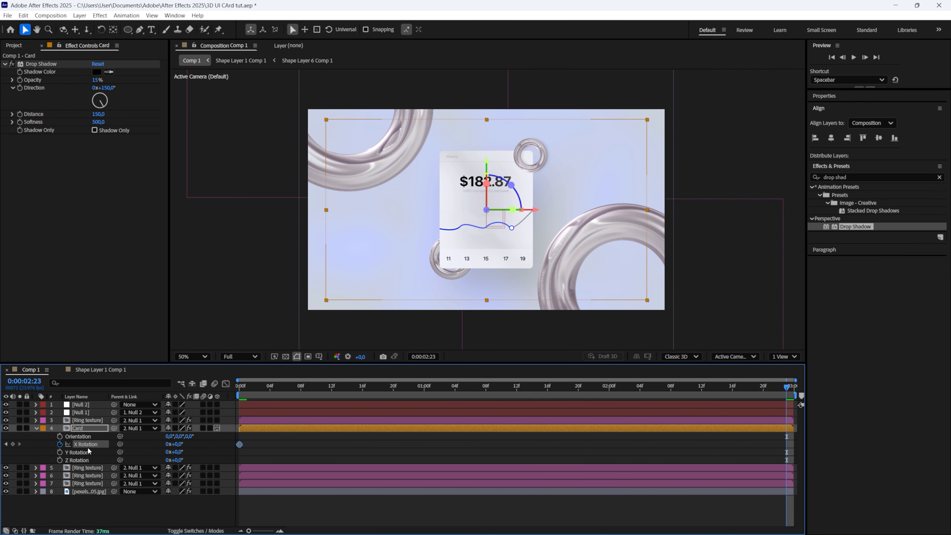
left_click(12, 444)
key("Home")
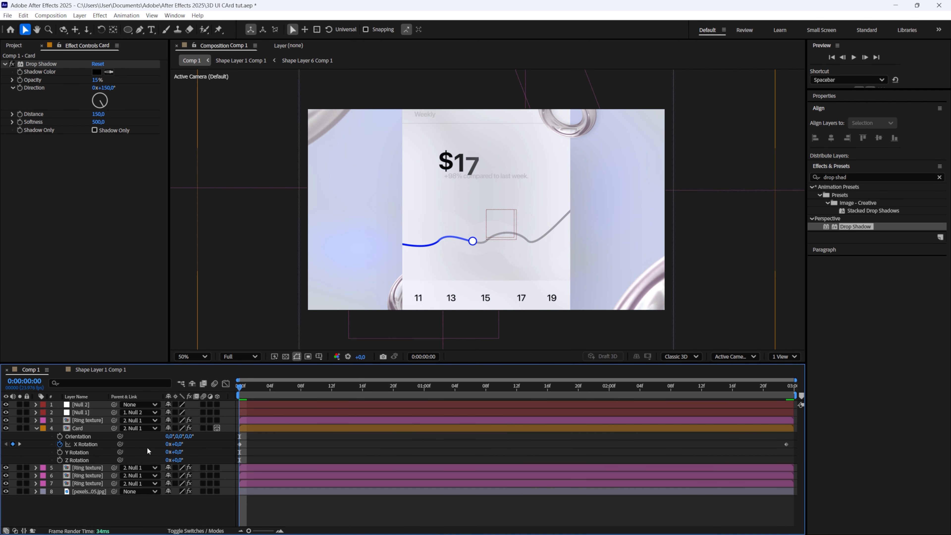
left_click(185, 445)
type("-35")
key("Return")
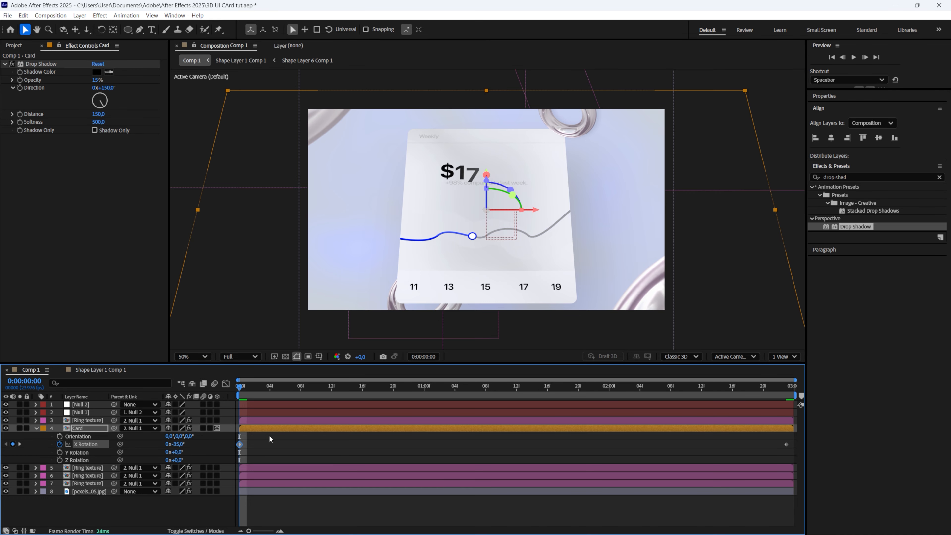
left_click(268, 434)
key("space")
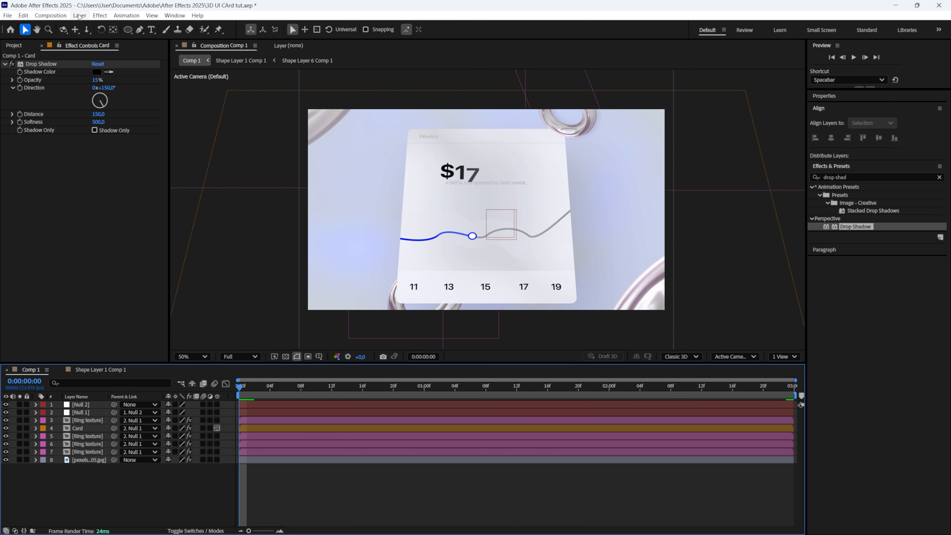
Step: Create an adjustment layer, duplicate it twice and give all three copies the Cyan label color
left_click(80, 15)
mouse_move(96, 27)
left_click(247, 83)
key("ctrl+d")
key("ctrl+d")
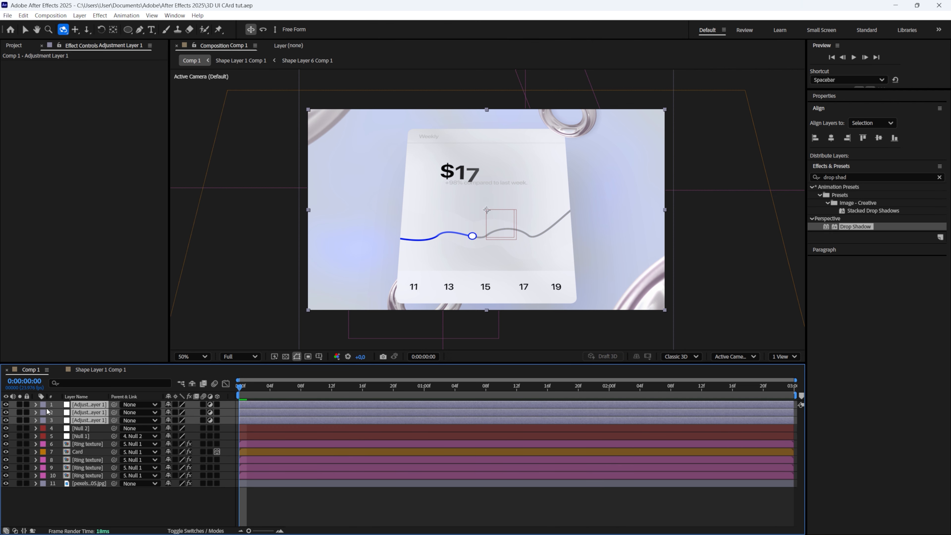
left_click(44, 405)
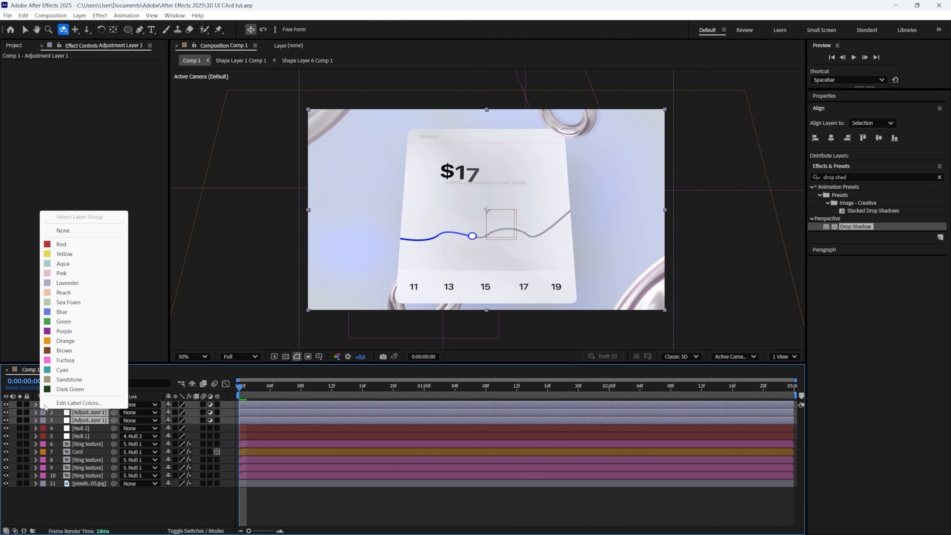
left_click(71, 370)
Step: Apply a Gaussian Blur with a blurriness of 35 to the lowest adjustment layer
left_click(338, 501)
type("gaus")
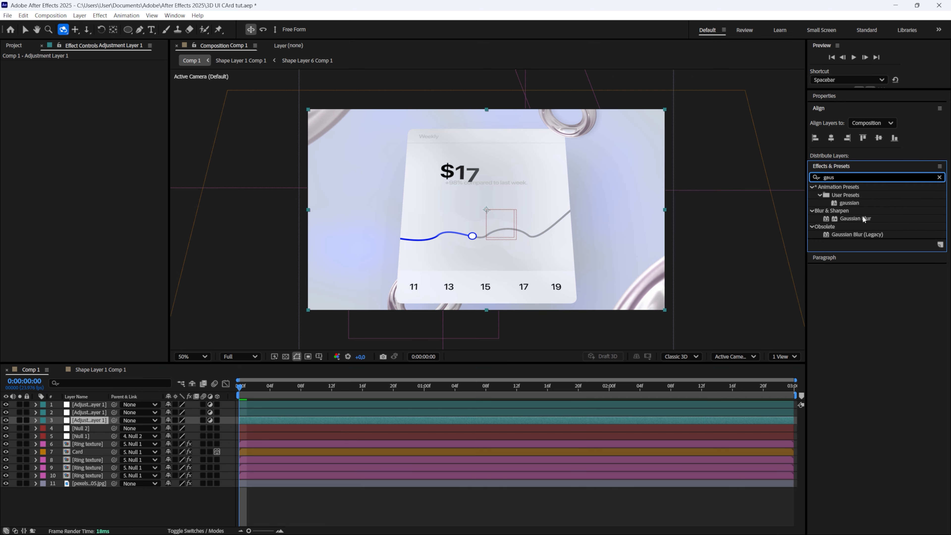
left_click_drag(863, 219, 409, 419)
key("v")
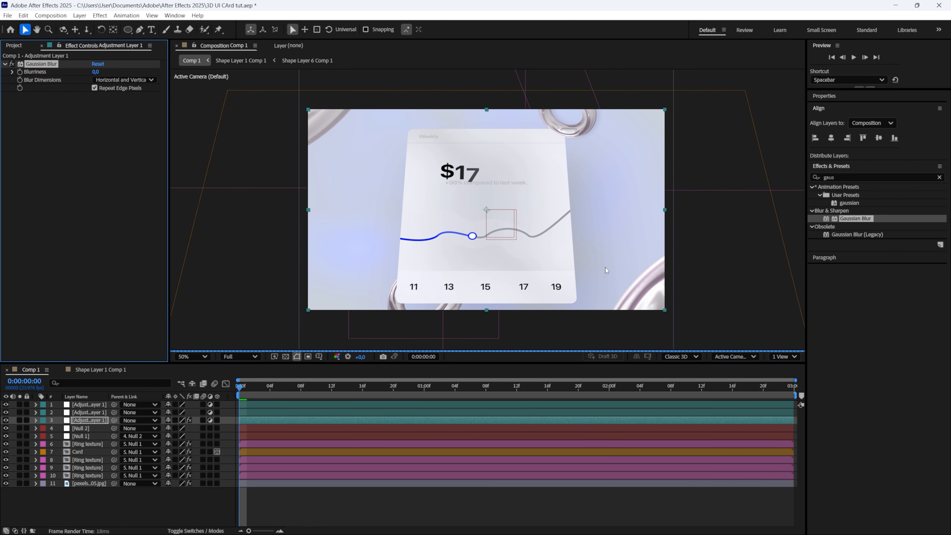
left_click(95, 72)
type("35")
left_click(129, 260)
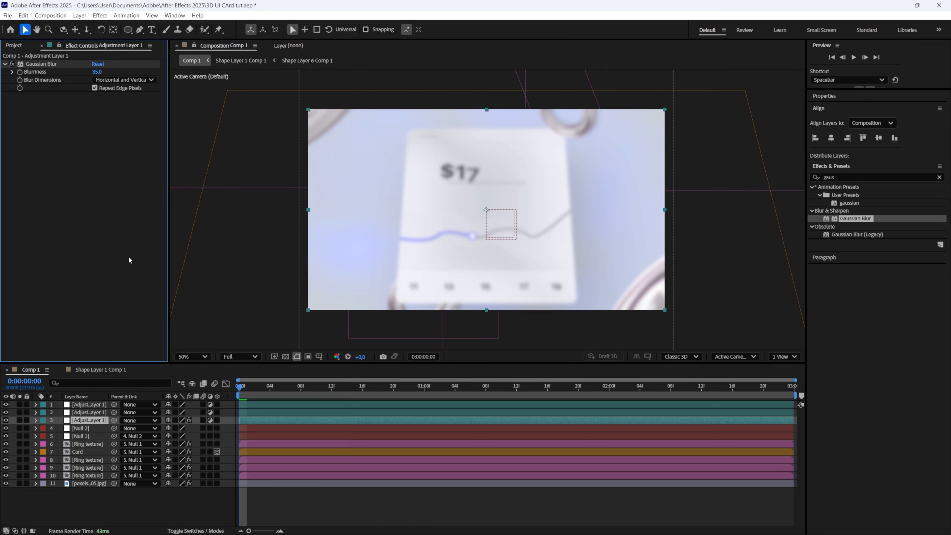
Step: Draw a wide elliptical mask across the card on the blur adjustment layer, invert it and feather it 150 pixels
left_click(128, 31)
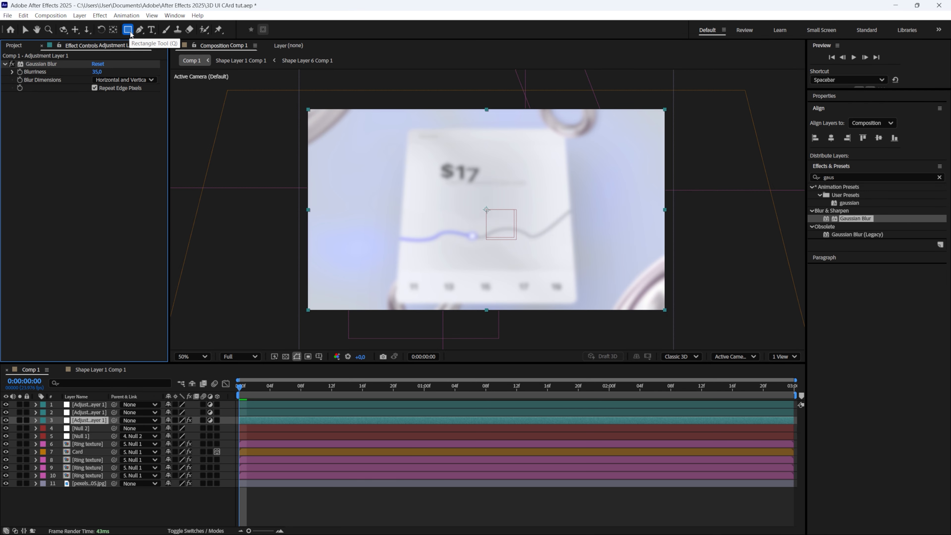
key("q")
key("q")
left_click_drag(289, 132, 723, 287)
left_click(36, 420)
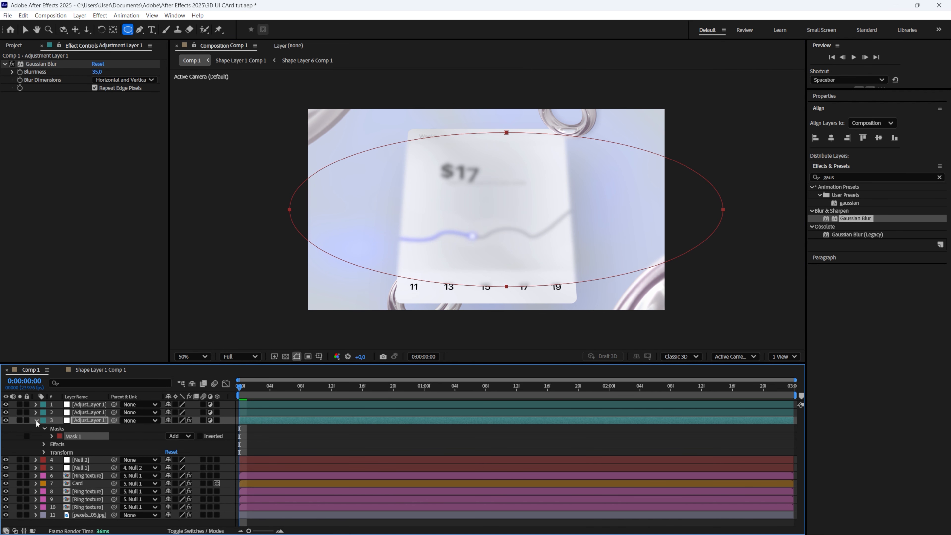
left_click(199, 437)
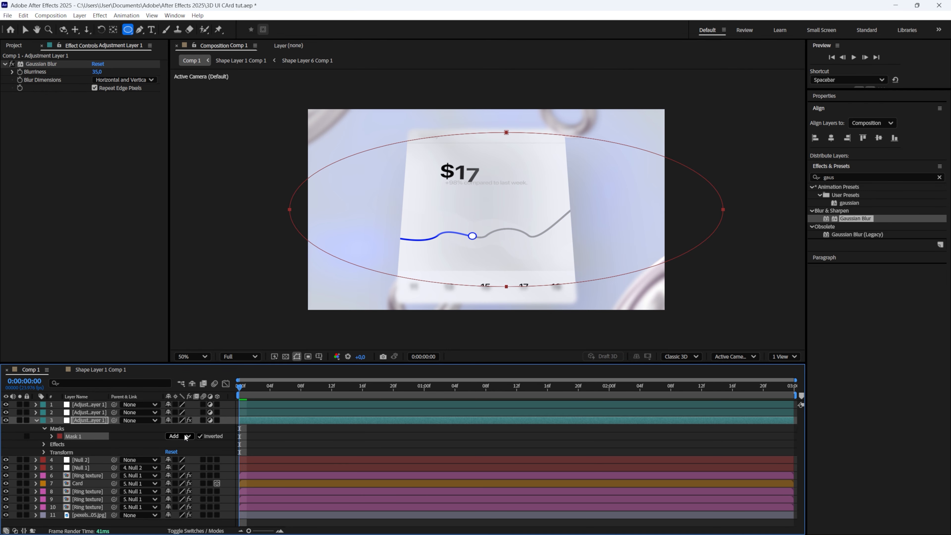
left_click(52, 436)
left_click(177, 452)
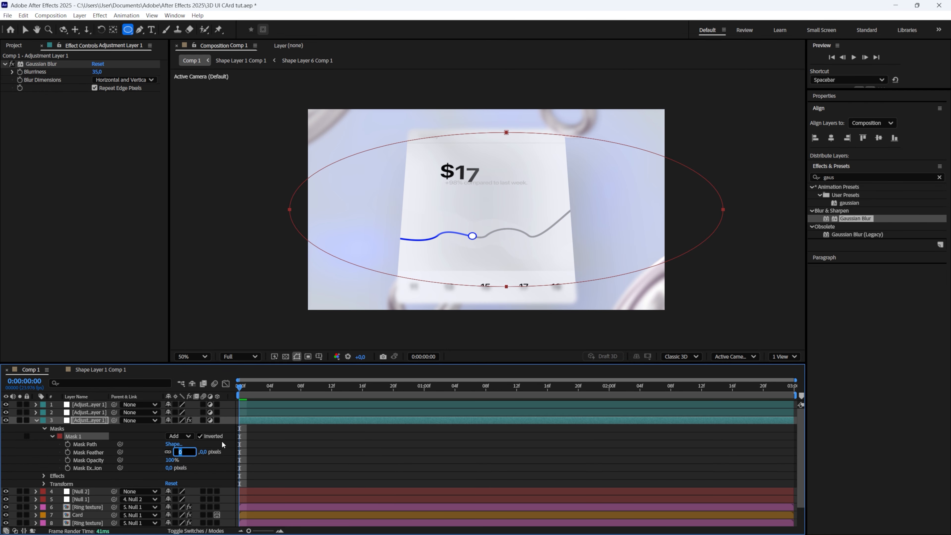
key("Return")
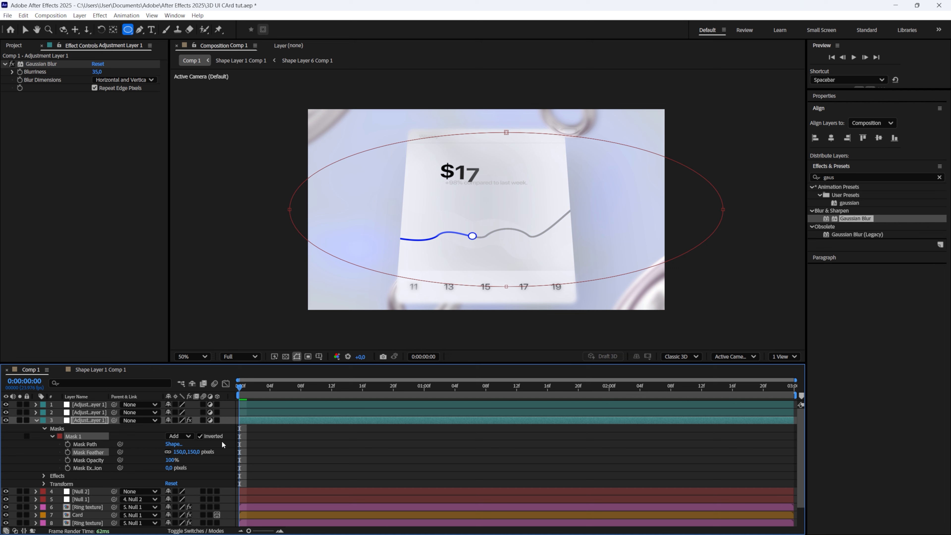
left_click(221, 441)
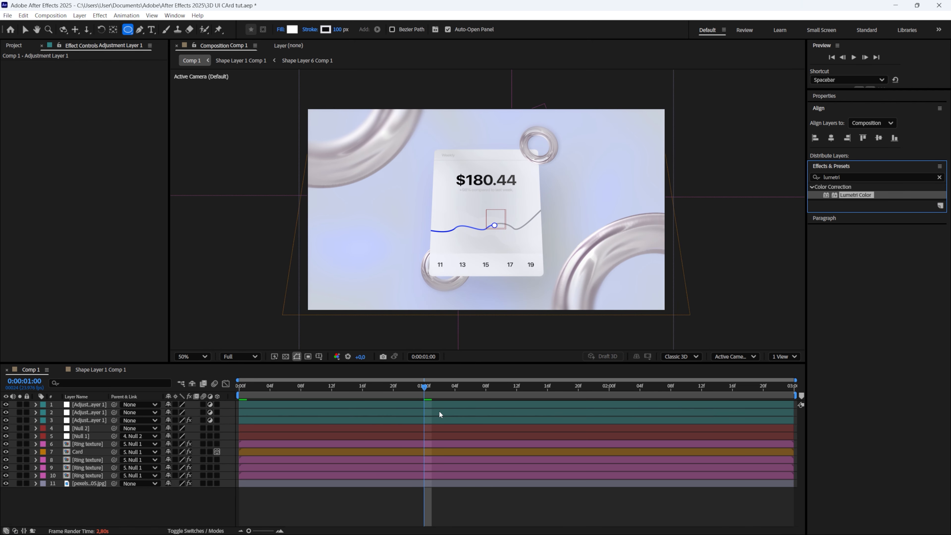
Step: Apply Lumetri Color to the middle adjustment layer with the SL BLUE STEEL creative look
left_click(439, 410)
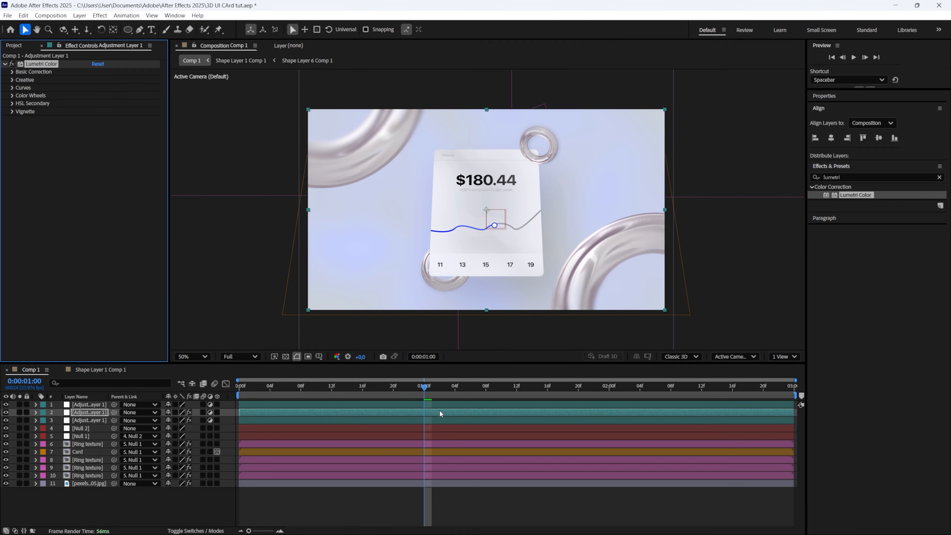
left_click(12, 79)
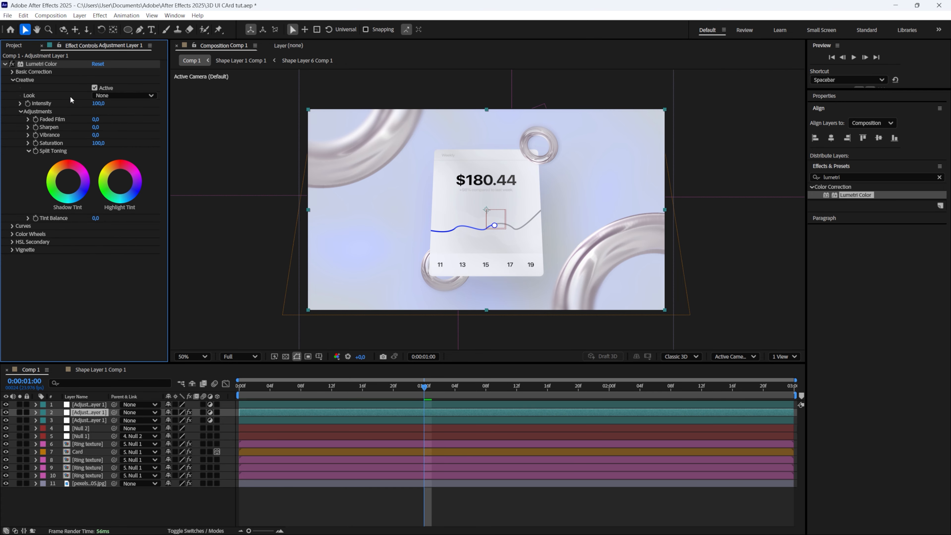
left_click(112, 96)
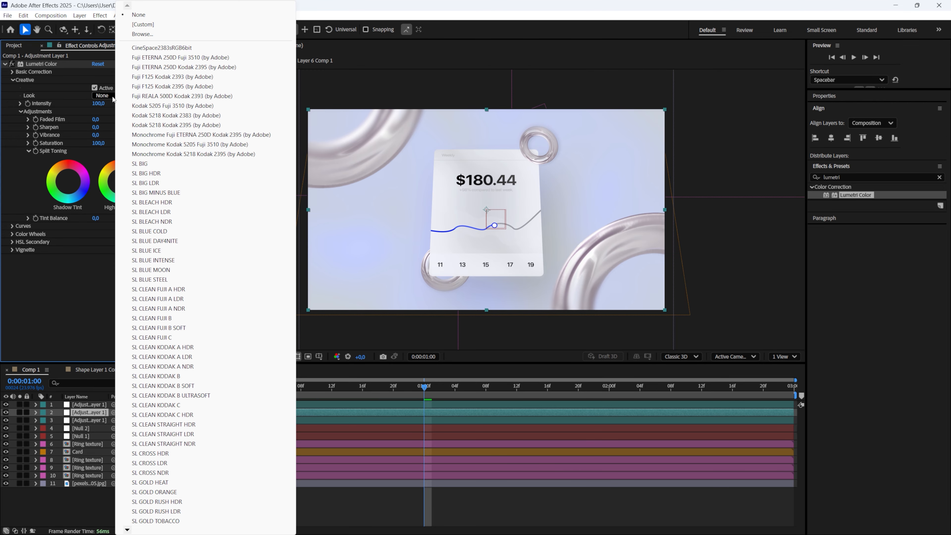
left_click(184, 279)
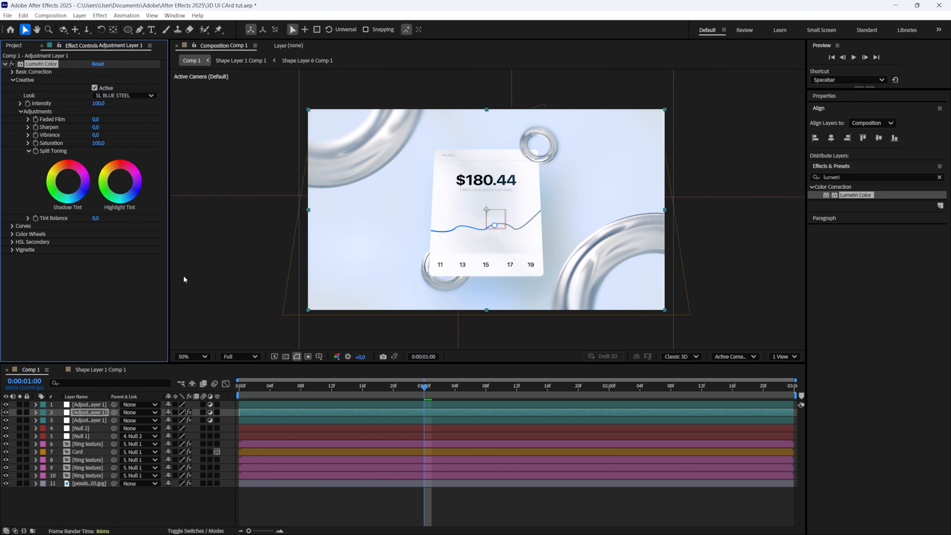
key("Return")
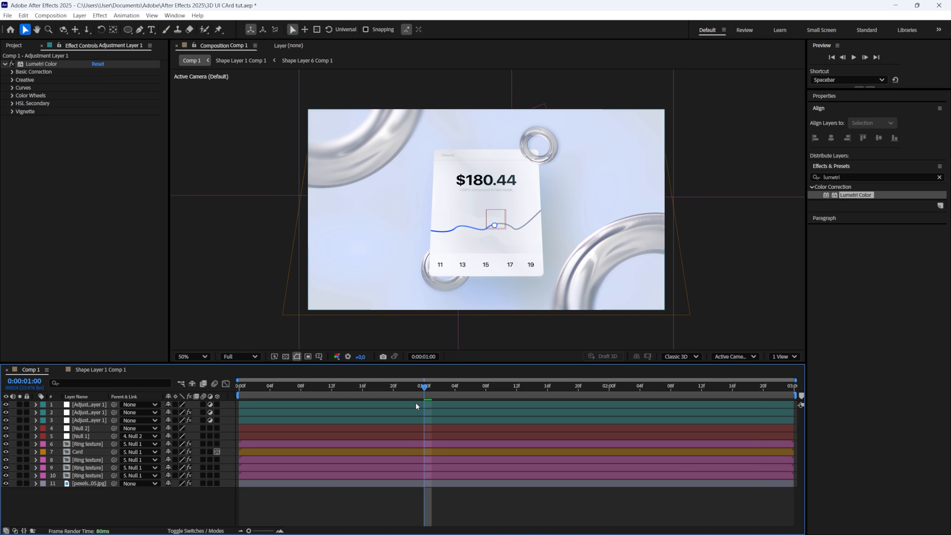
Step: Apply Fast Box Blur to the topmost adjustment layer and start keyframing its Blur Radius at the first frame
left_click(415, 404)
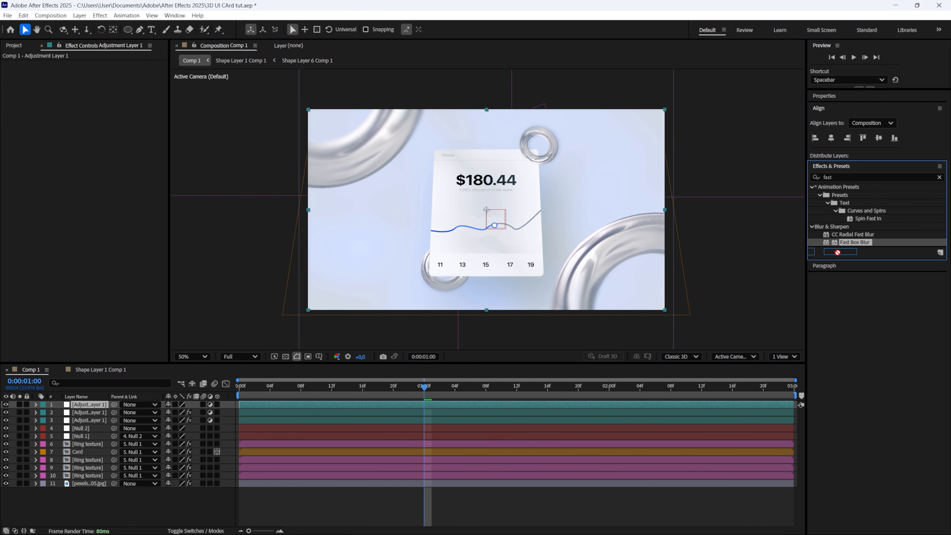
left_click_drag(855, 242, 501, 404)
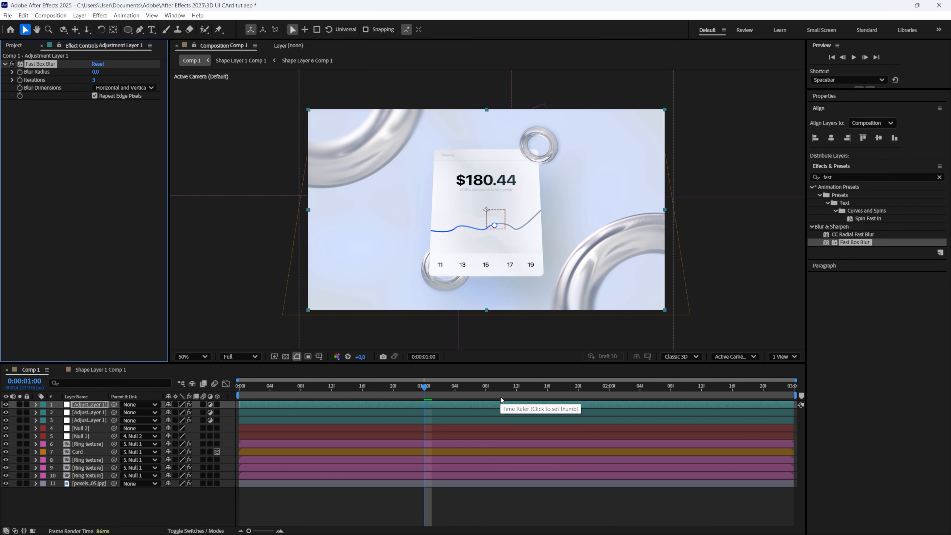
key("Home")
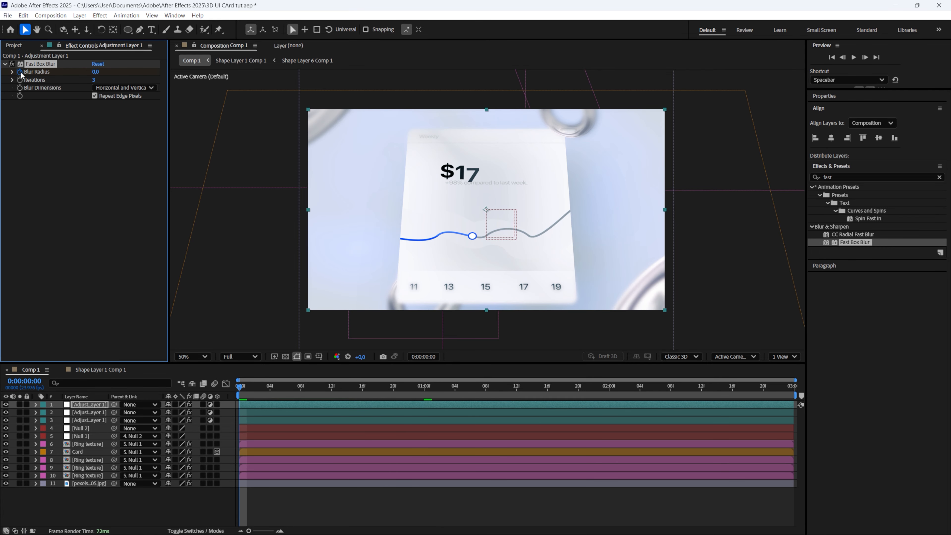
key("u")
Step: Add a Blur Radius keyframe of 0 at 0:00:00:20, set the radius to 4 at the first frame, and preview the animation
left_click_drag(253, 388, 393, 391)
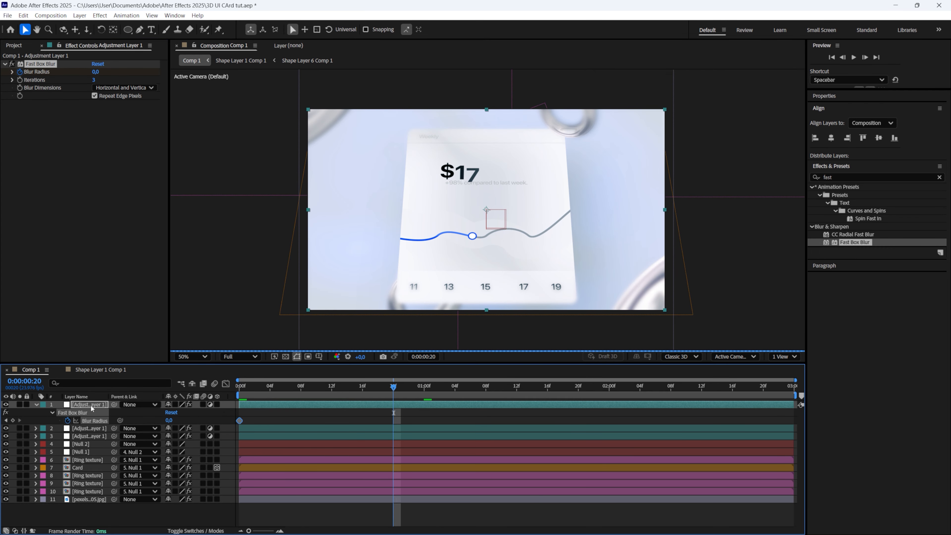
left_click(13, 421)
left_click(6, 421)
left_click(169, 420)
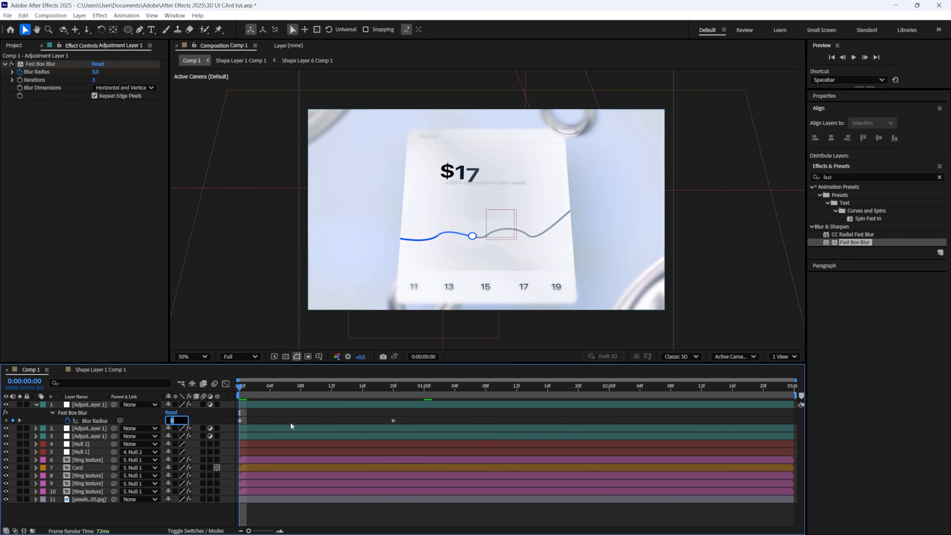
key("Return")
key("u")
key("space")
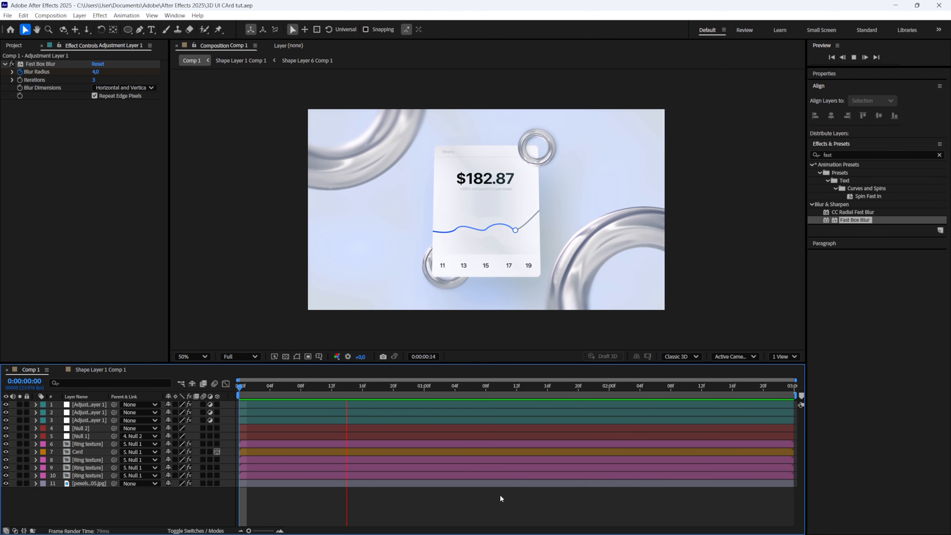
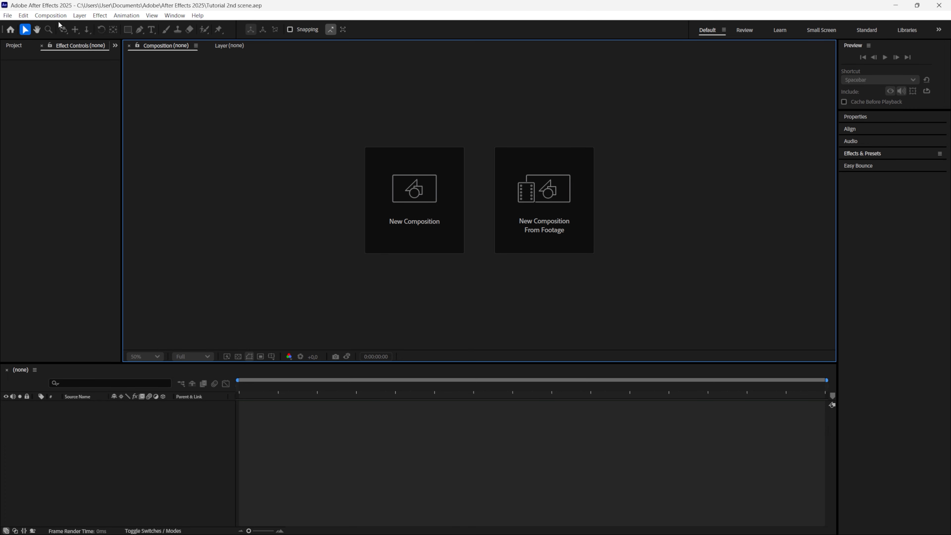
Step: Create a new 1920 x 1080 composition at 23.976 fps with a duration of 4 seconds
left_click(54, 16)
left_click(66, 26)
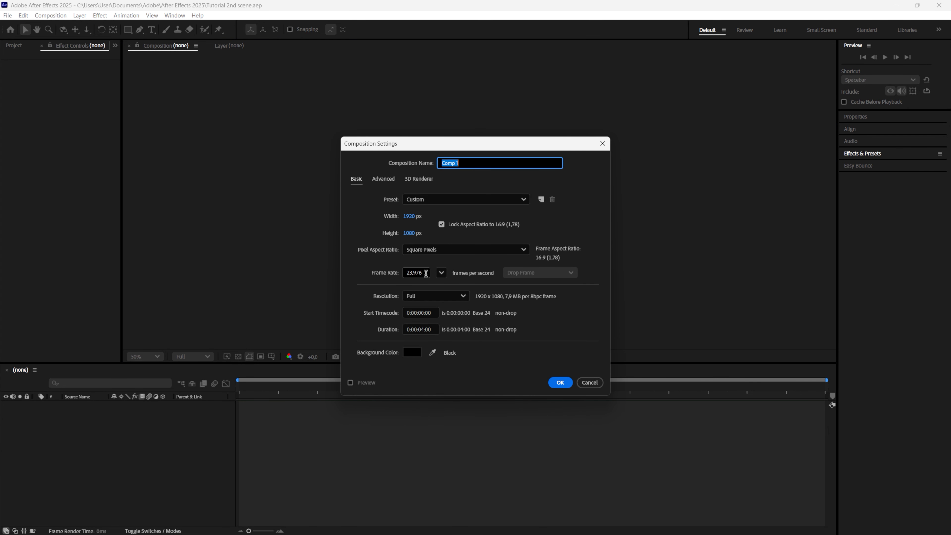
left_click(558, 382)
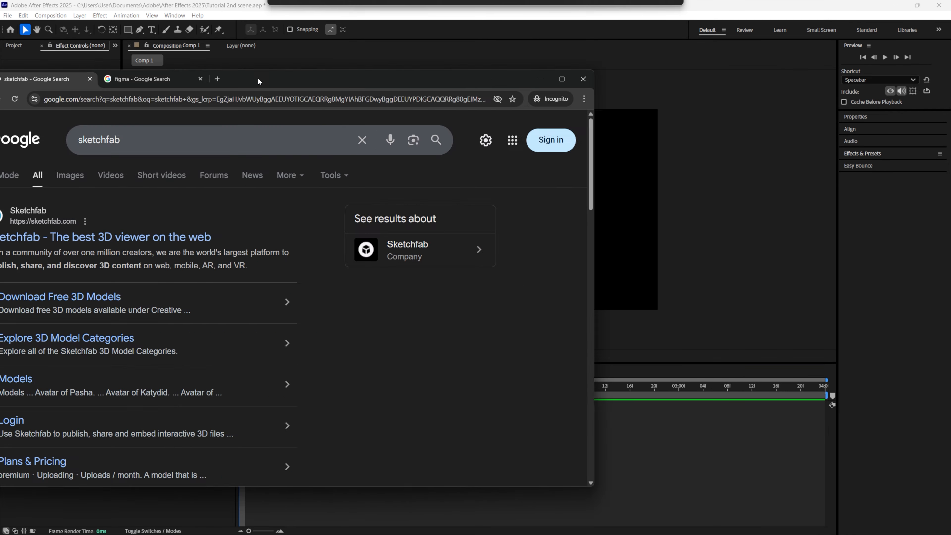
Step: Switch to the browser, search Sketchfab for "Credit card" models and limit the results to downloadable ones
mouse_move(258, 77)
left_mouse_down()
mouse_move(459, 71)
mouse_move(438, 70)
left_mouse_up()
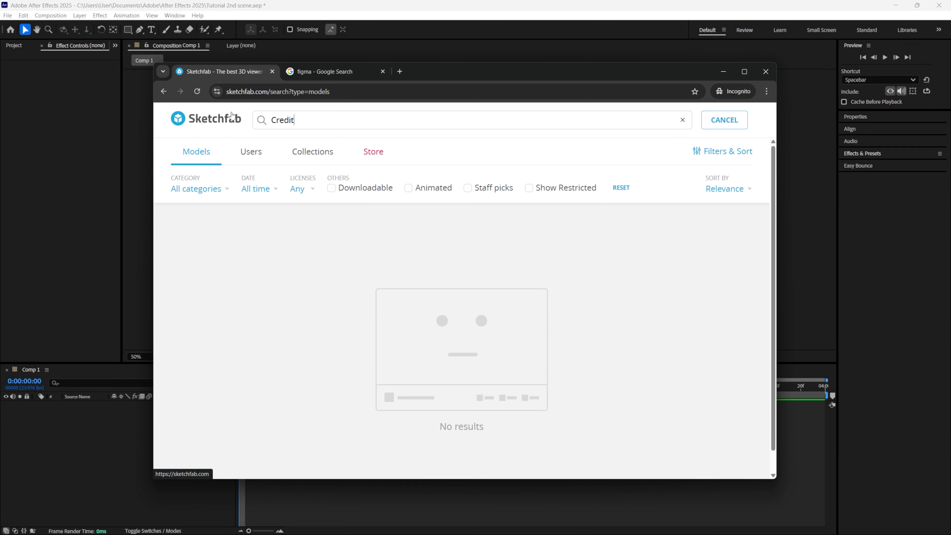
type("card")
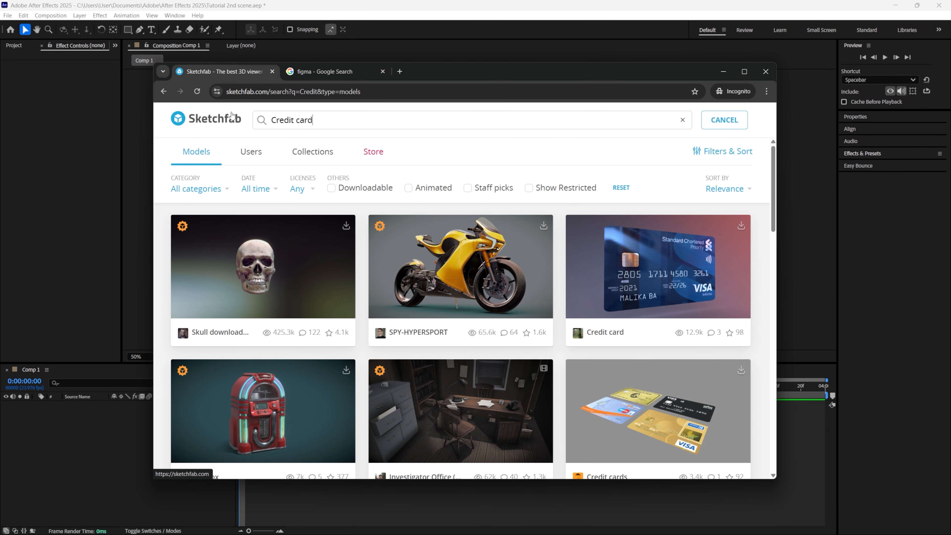
left_click(331, 188)
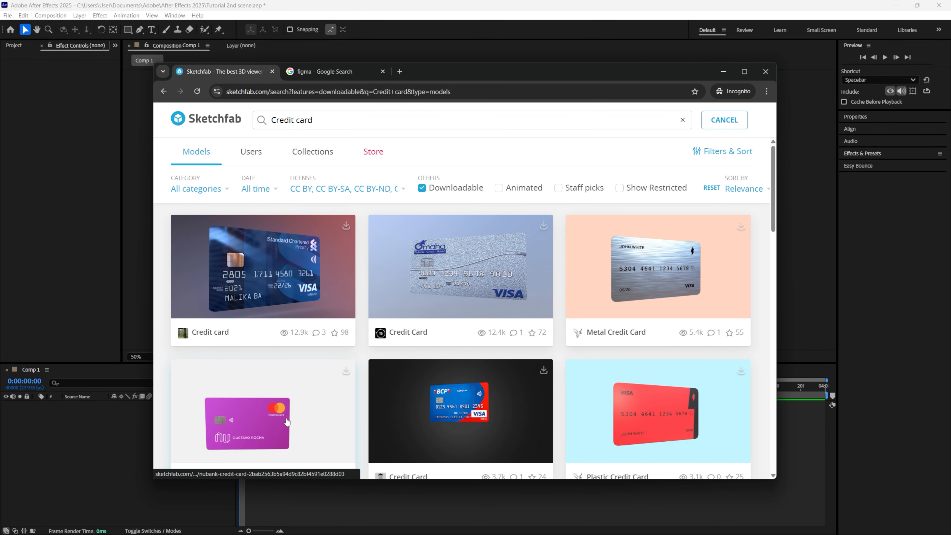
Step: Open the first Credit card model and its download options, and locate the GLB format with texture size 512
left_click(260, 339)
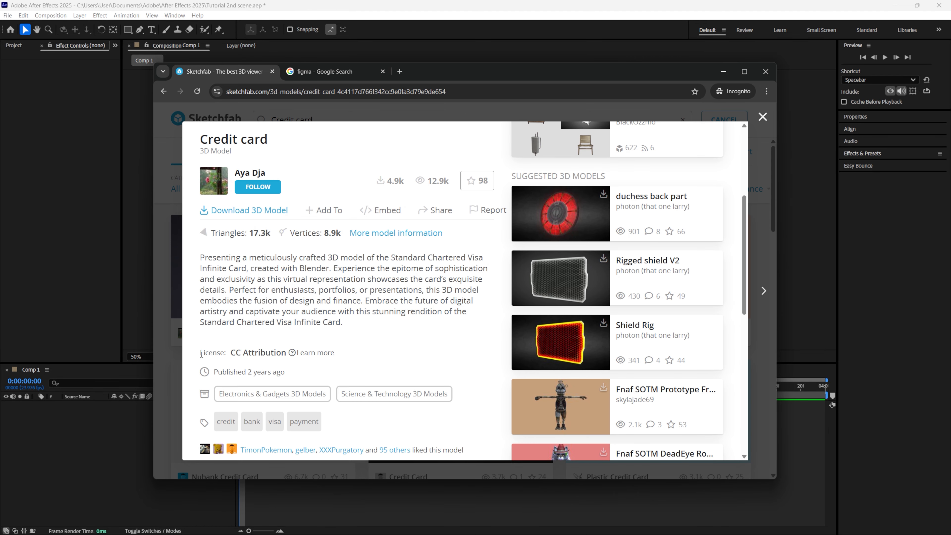
left_click_drag(298, 178, 234, 173)
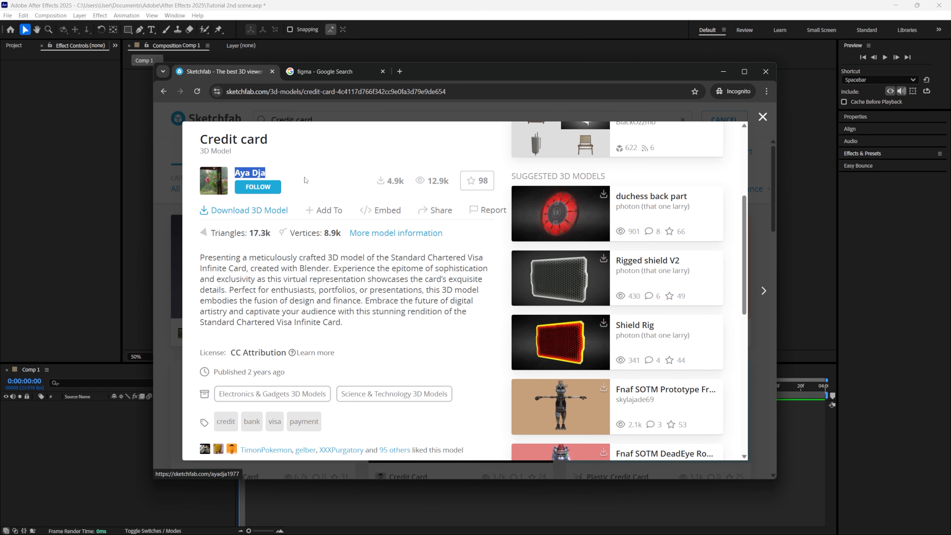
left_click(265, 214)
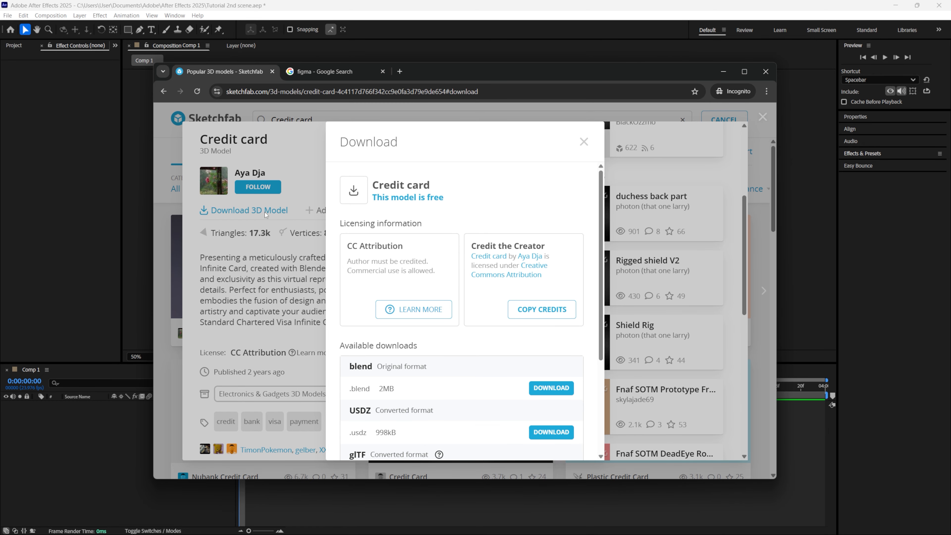
scroll(408, 344, "down", 3)
left_click_drag(370, 361, 351, 355)
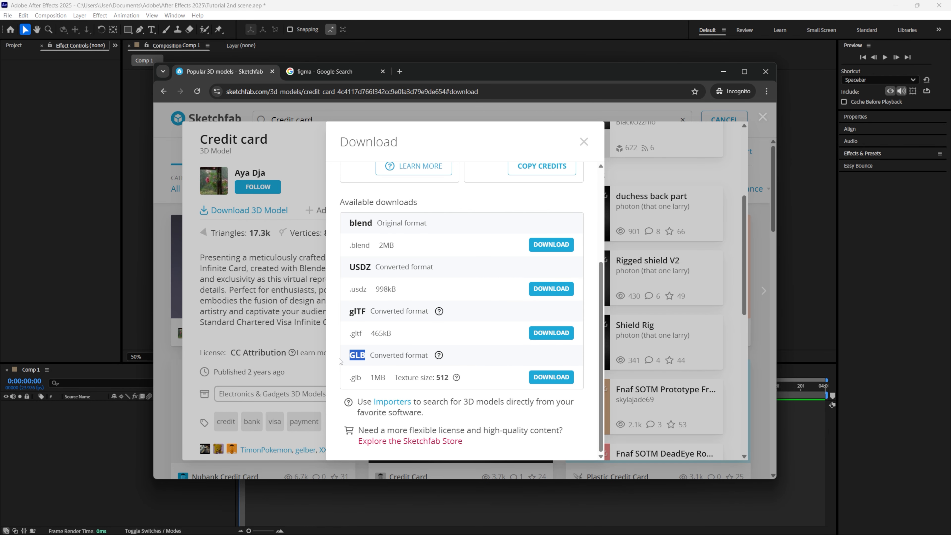
left_click(359, 373)
left_click_drag(393, 378, 450, 378)
Step: Switch to After Effects and add the credit_card.glb model to Comp 1 as a 3D layer
left_click_drag(36, 125, 267, 438)
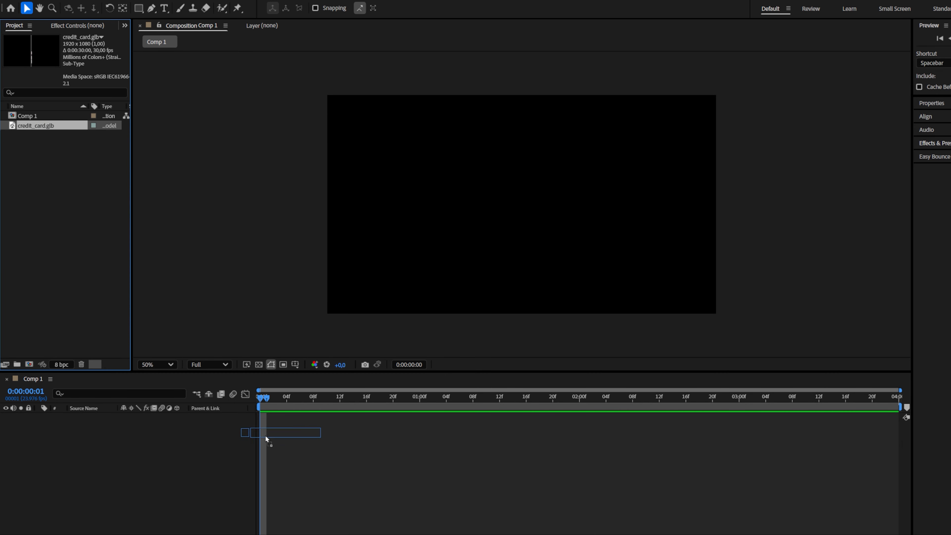
double_click(462, 238)
type("2")
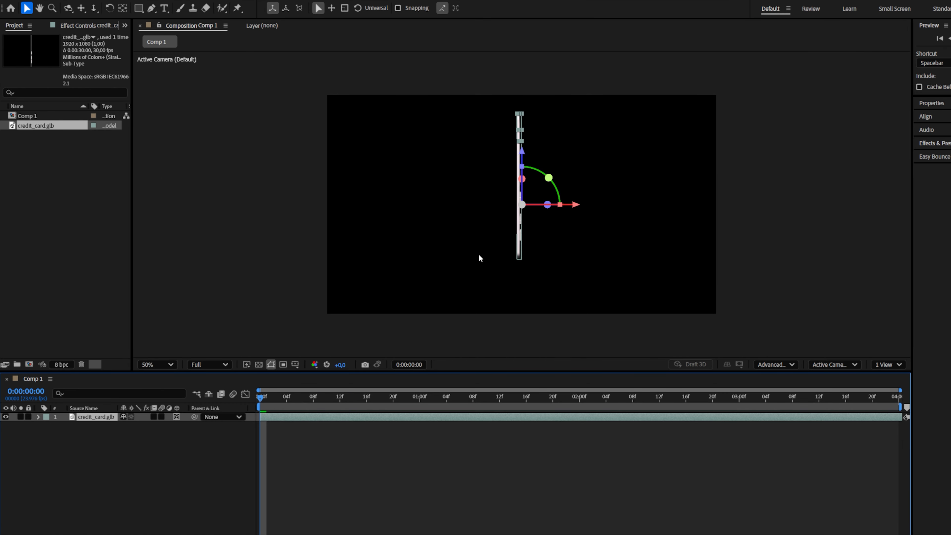
Step: Center the anchor point of the credit card model within its layer content
right_click(478, 420)
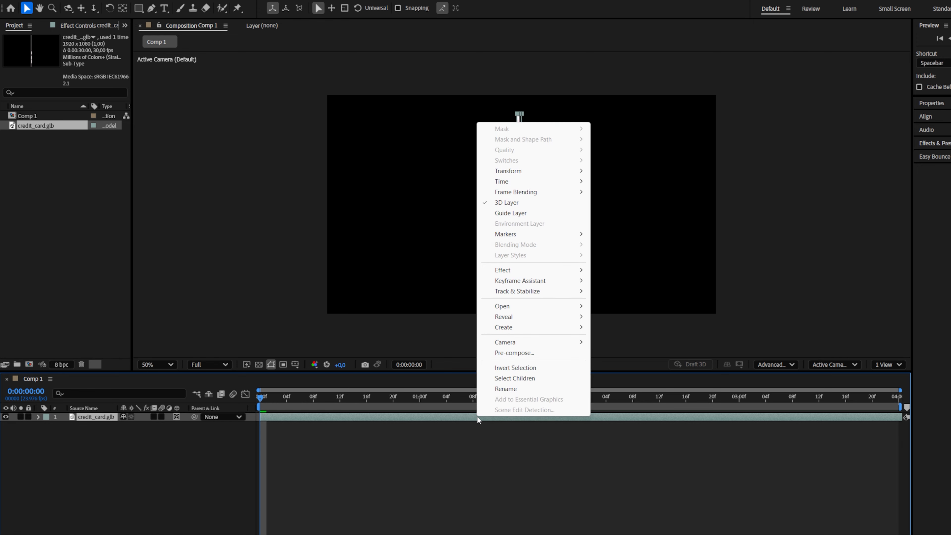
mouse_move(539, 169)
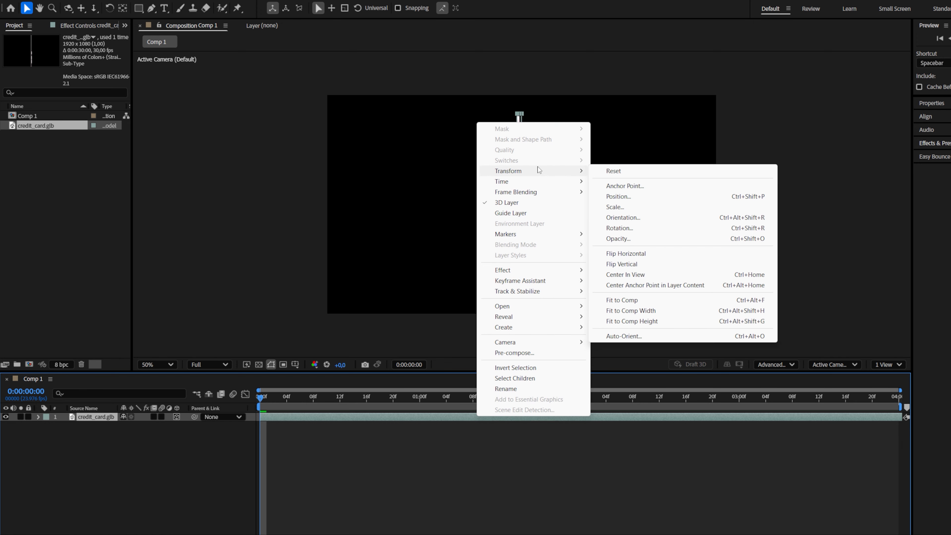
left_click(636, 286)
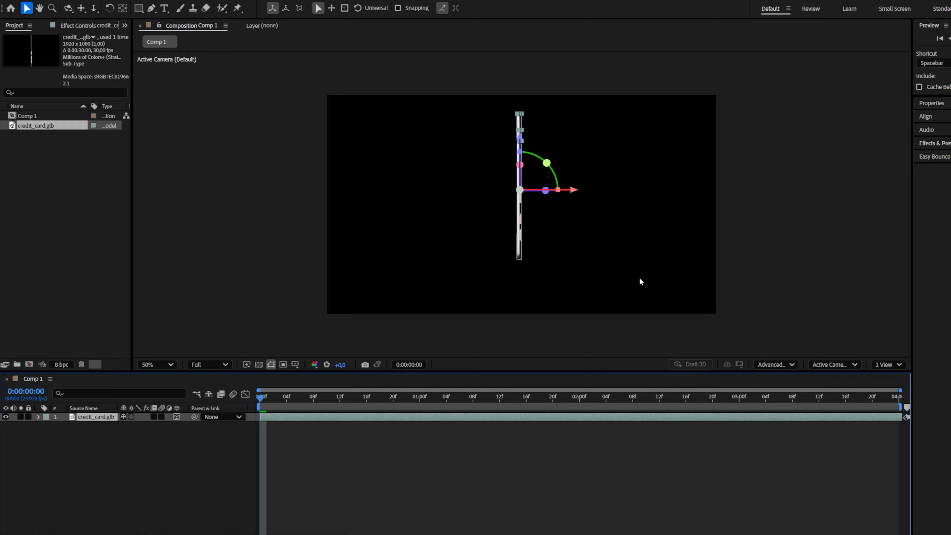
Step: Rotate the credit card model so its front faces the camera and move it to the center of the composition
key("w")
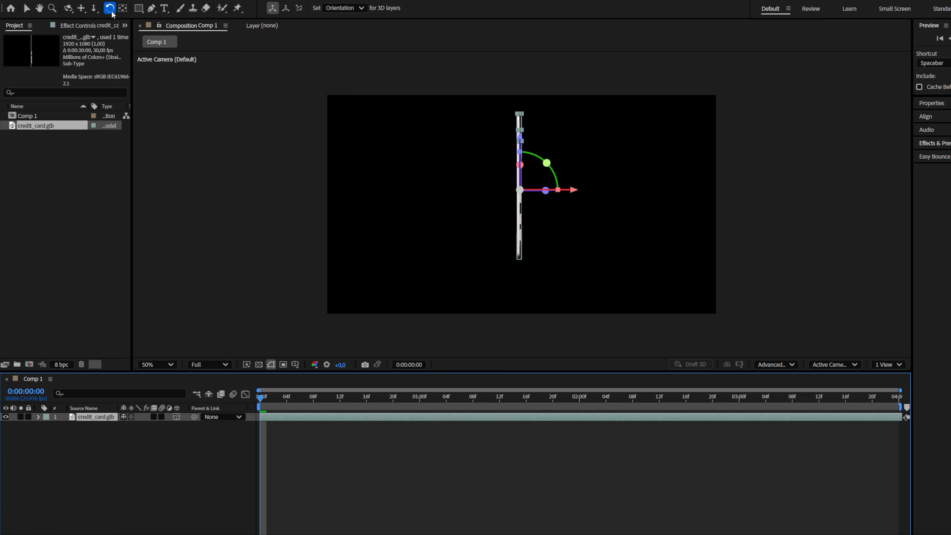
left_click_drag(629, 225, 571, 221)
left_click_drag(571, 221, 571, 221)
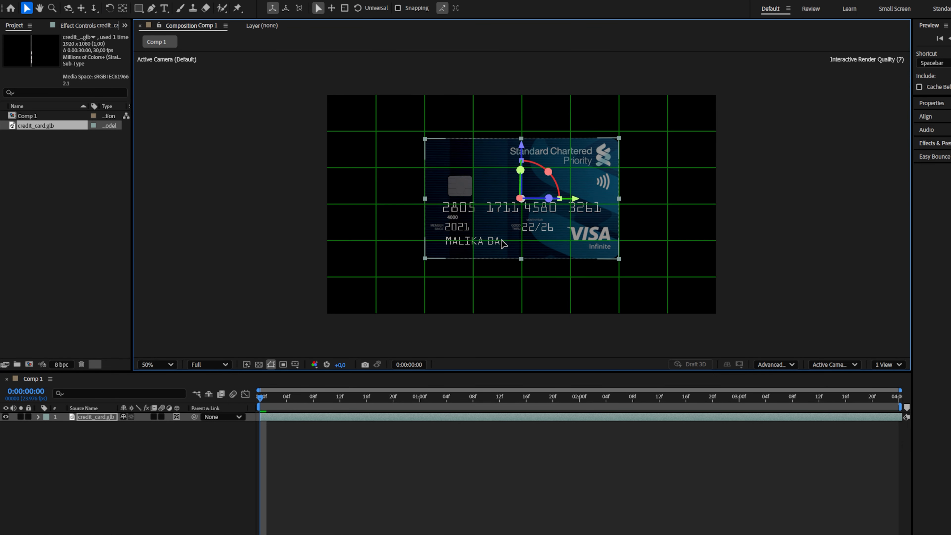
left_click_drag(500, 239, 501, 243)
Step: Set the credit card layer's scale to 70% on all axes
key("s")
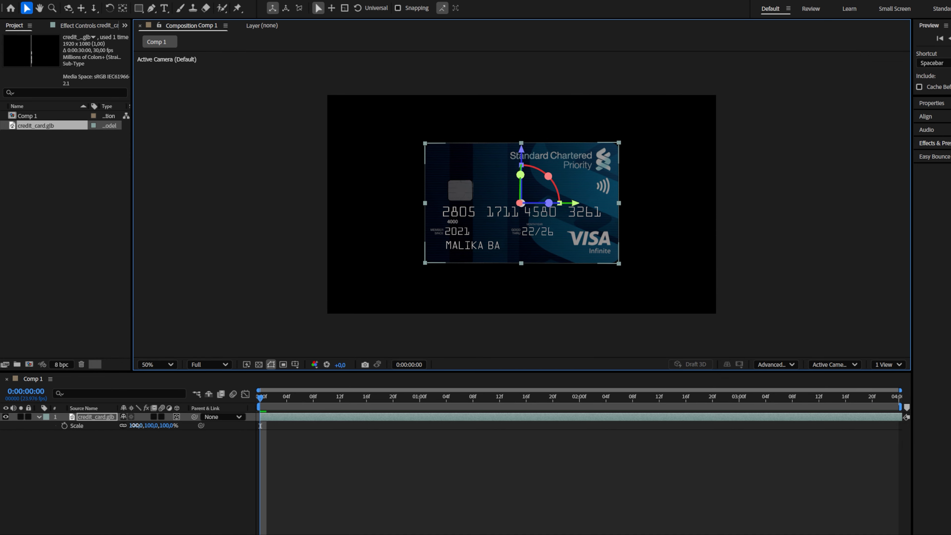
left_click(137, 426)
type("70")
key("Return")
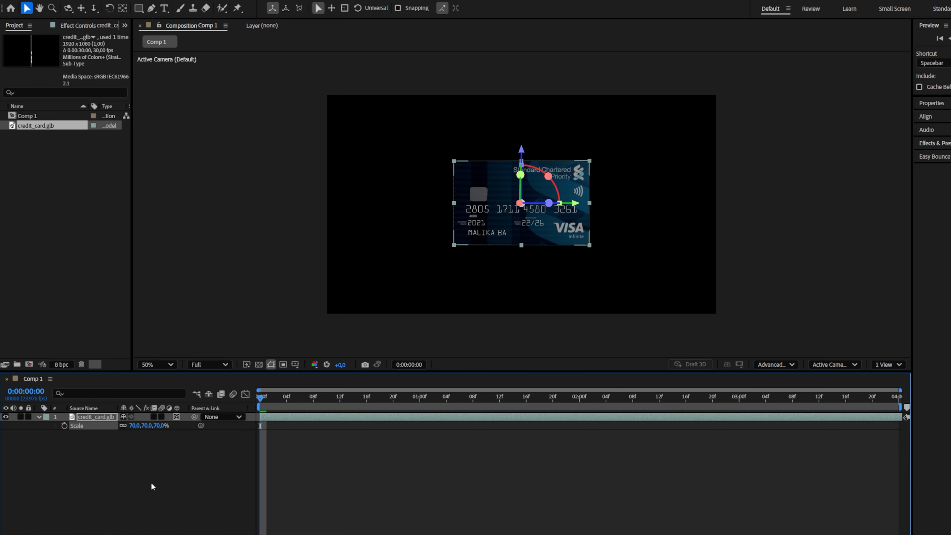
Step: Turn off Accepts Lights in the compositing options of the credit_card.glb layer
left_click(151, 483)
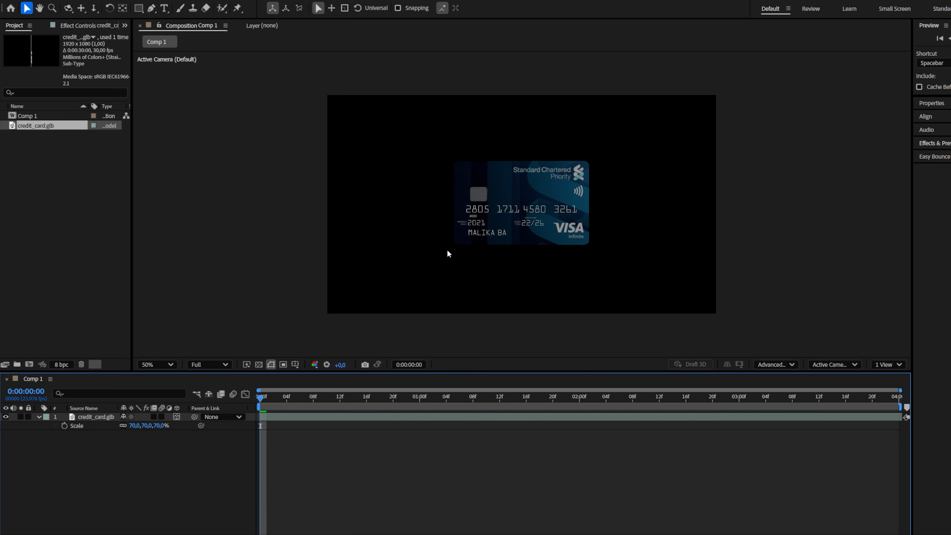
left_click(38, 419)
left_click(36, 418)
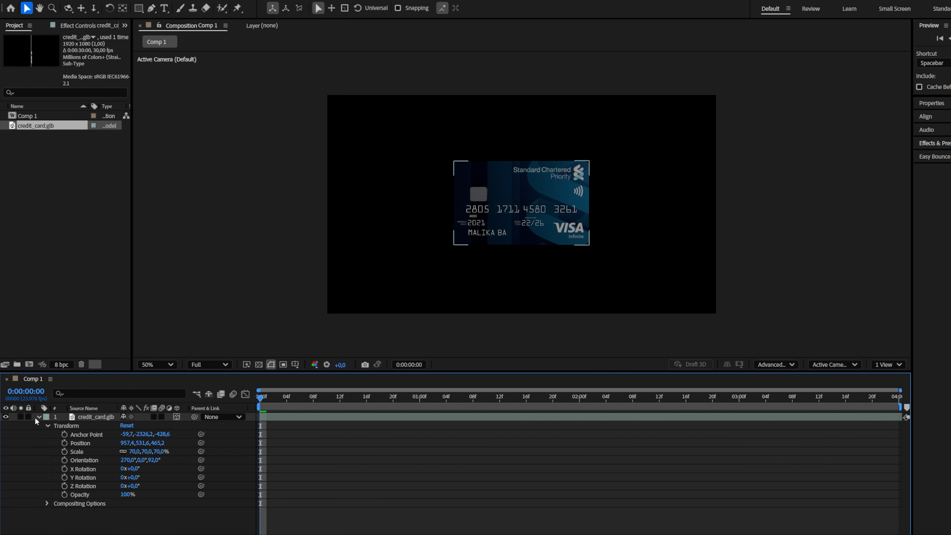
left_click(46, 503)
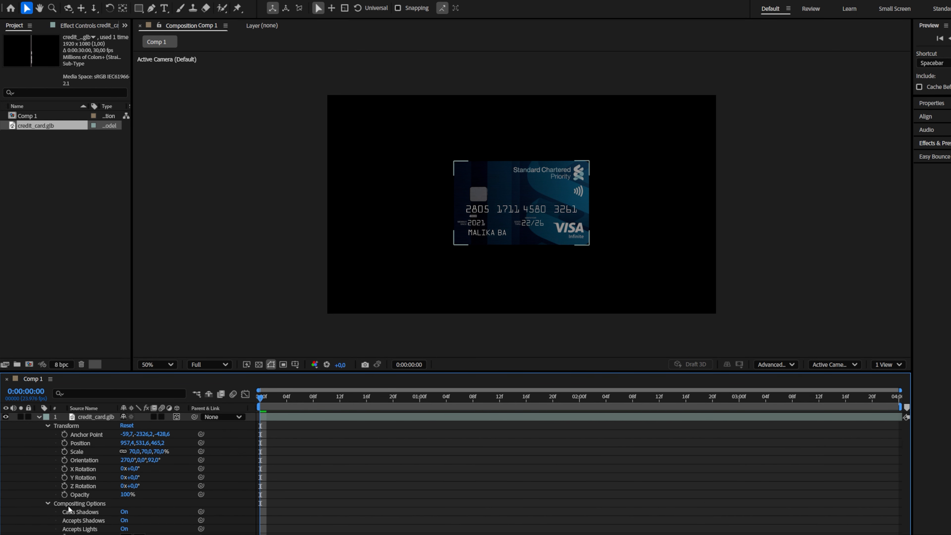
left_click(124, 528)
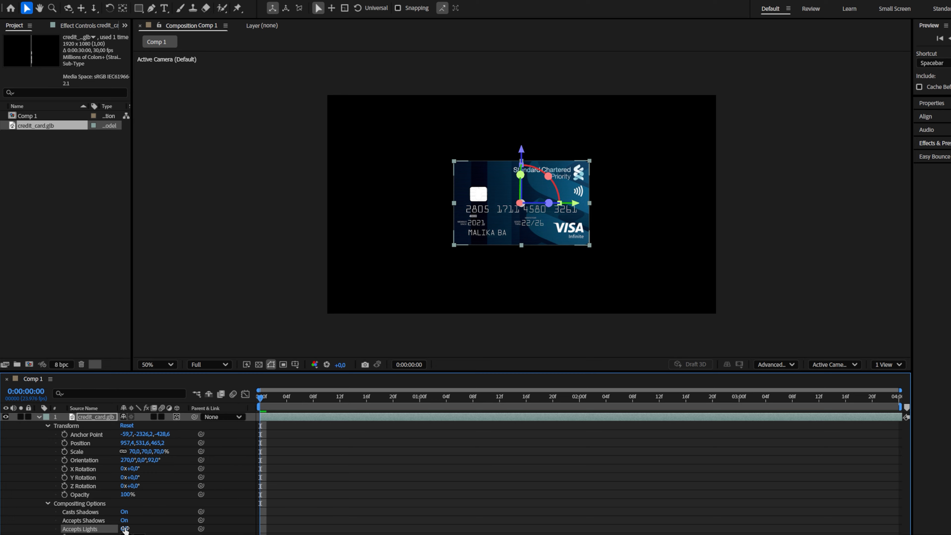
left_click(48, 503)
left_click(47, 425)
Step: Start keyframing Y Rotation and Z Rotation on the credit card layer at the first frame
key("r")
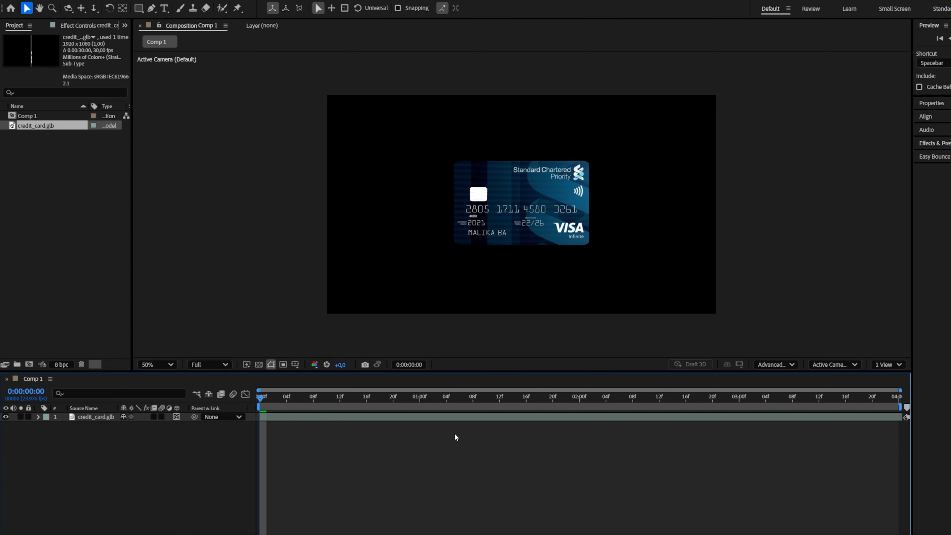
left_click(101, 420)
left_click(65, 442)
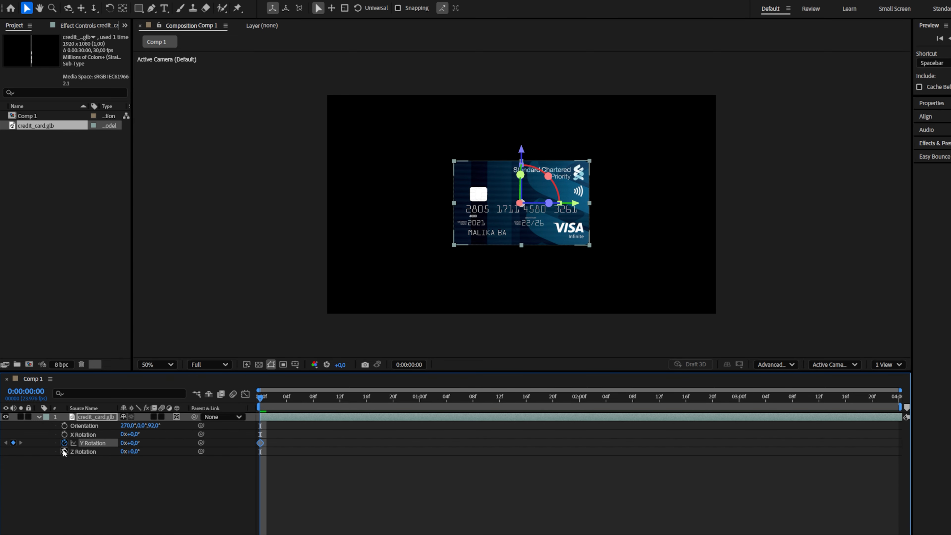
left_click(64, 451)
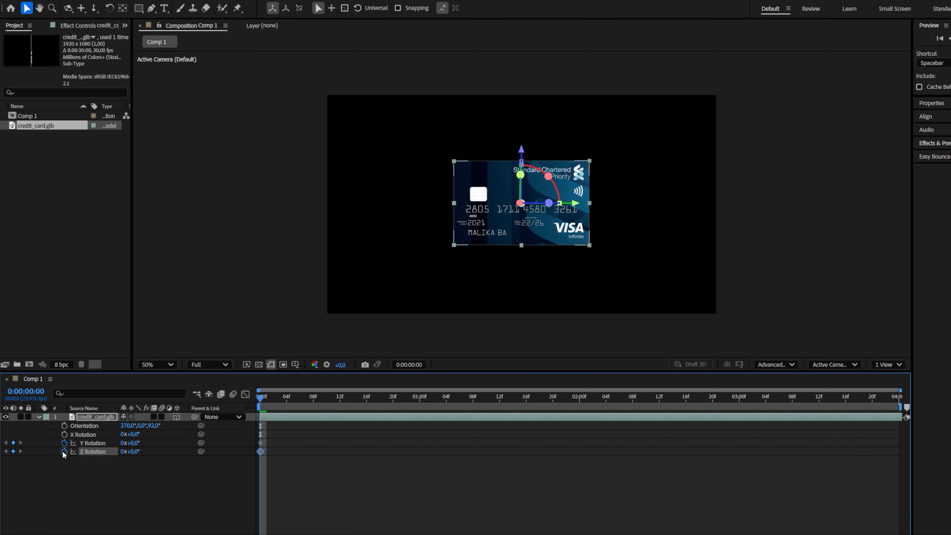
left_click(70, 465)
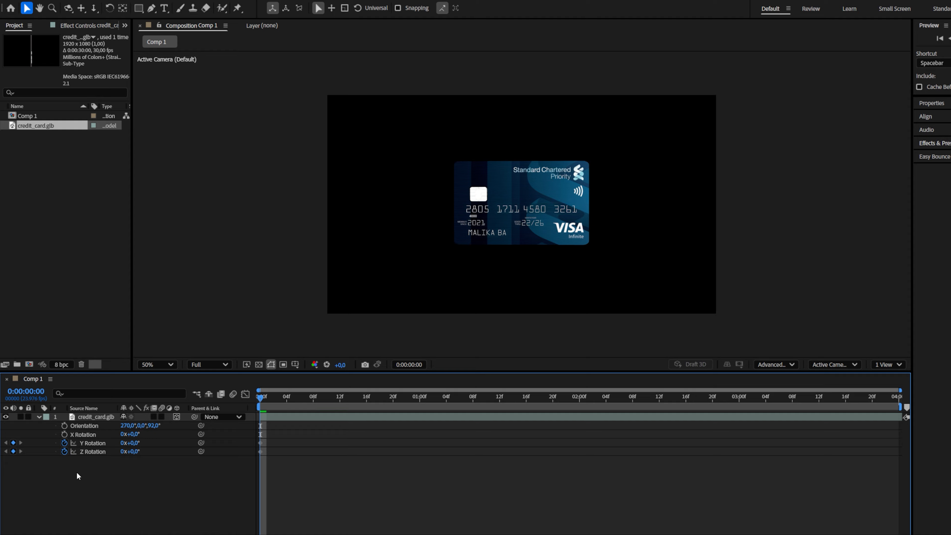
left_click_drag(134, 452, 155, 453)
key("ctrl+z")
left_click(101, 436)
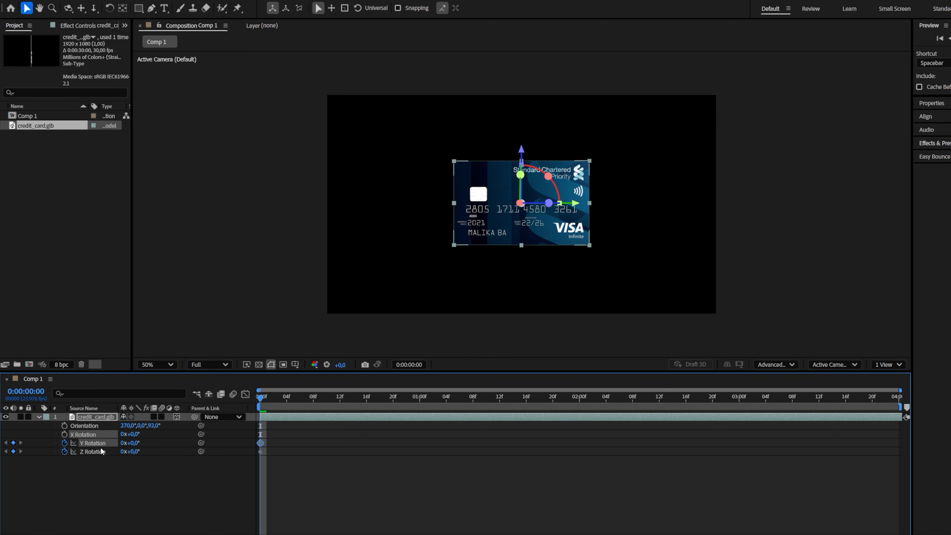
left_click(114, 474)
left_click(64, 452)
left_click(64, 452)
left_click(112, 475)
Step: Add Y Rotation and Z Rotation keyframes with the current values at 0:00:03:23 on the credit card layer
left_click_drag(260, 398, 895, 415)
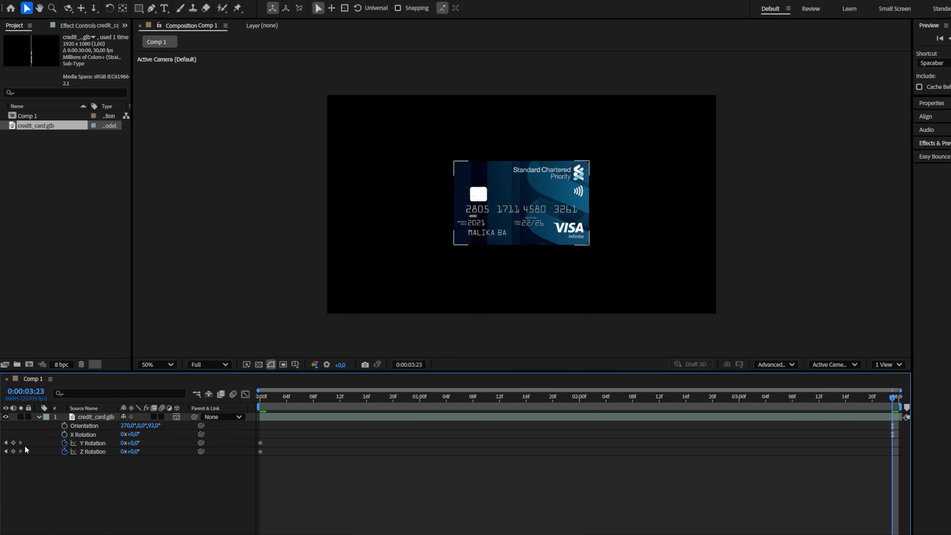
left_click(14, 442)
left_click(14, 451)
left_click(117, 486)
Step: Set the credit card's Y Rotation to 25° on the first-frame keyframe
key("Home")
left_click(134, 443)
type("2")
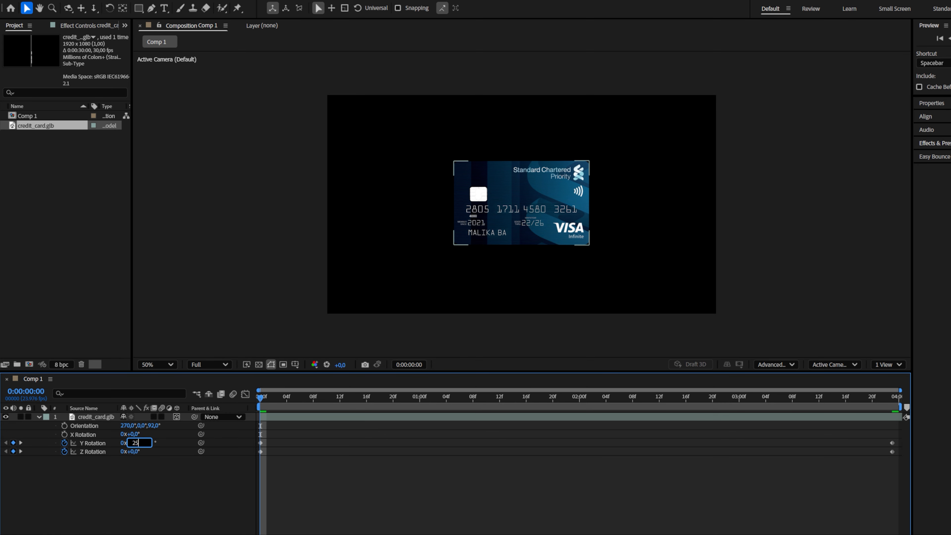
type("5")
key("Return")
Step: Set the credit card's Z Rotation to -10° on the first-frame keyframe and preview the card's rotation
left_click(133, 452)
type("-")
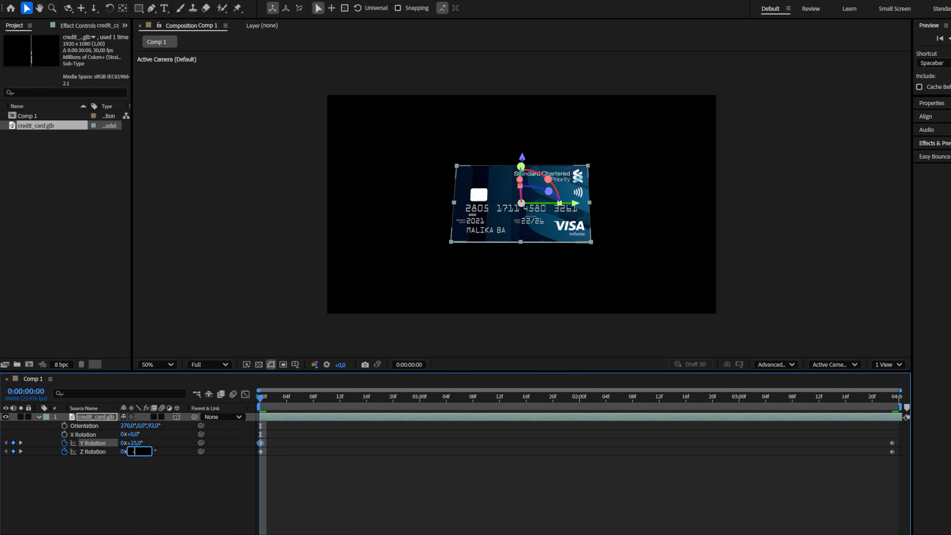
type("10")
key("Return")
key("End")
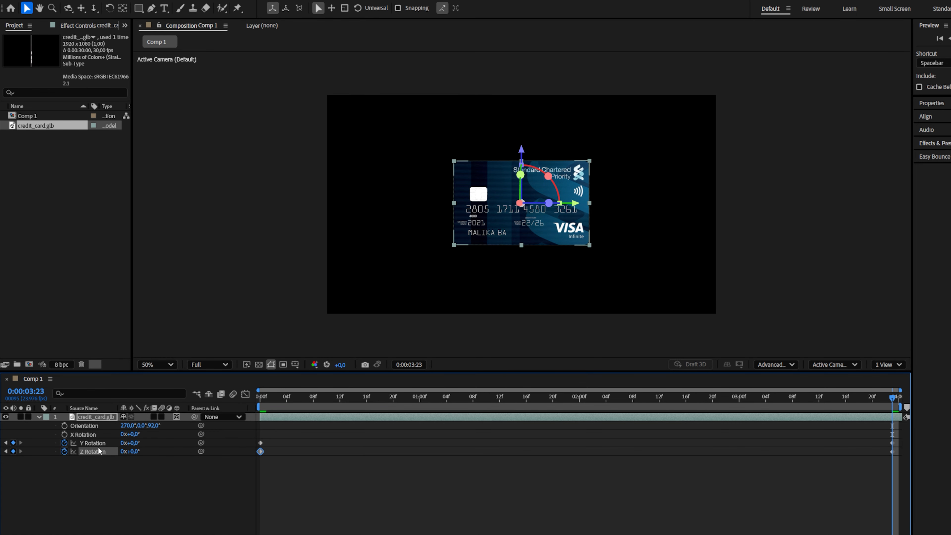
key("Home")
key("space")
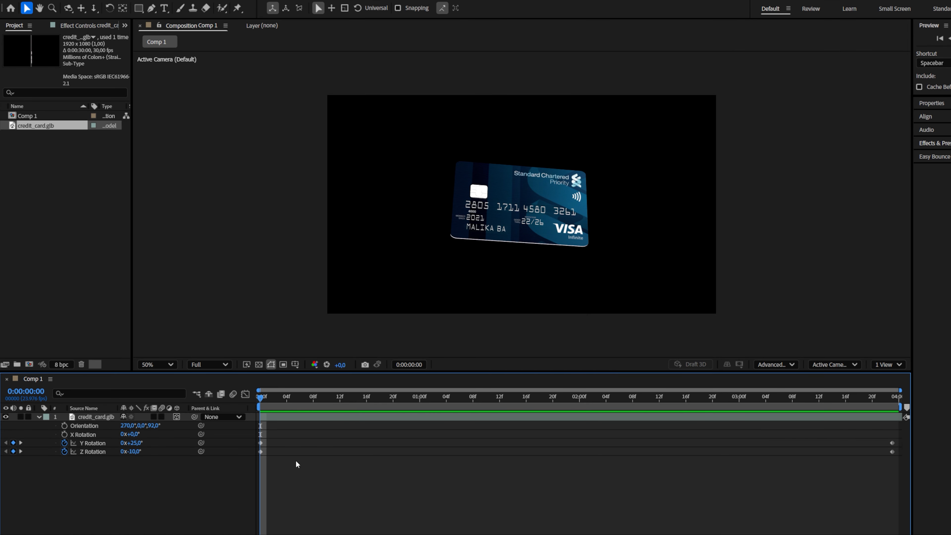
Step: Import mosue_3d.png, place it above the credit card layer in the timeline and scale it to 30%
double_click(71, 210)
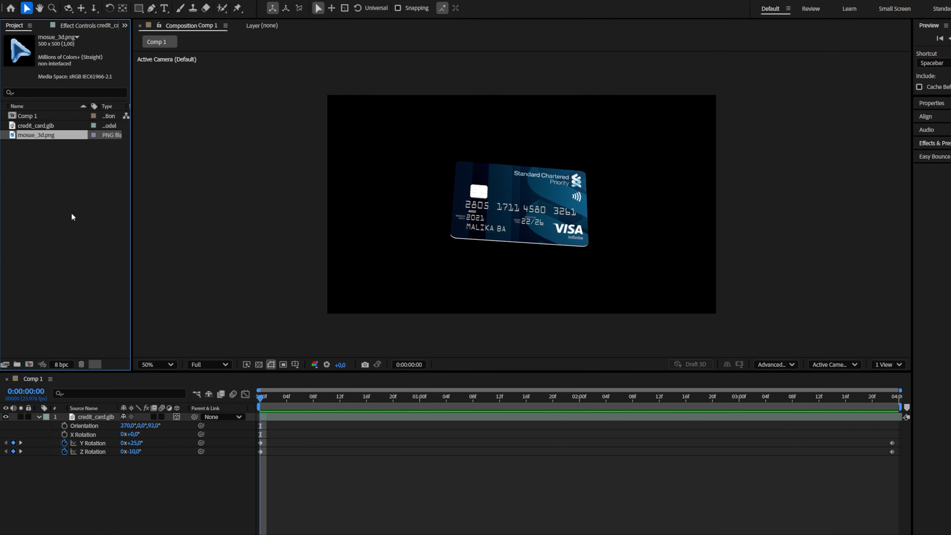
left_click_drag(28, 135, 245, 414)
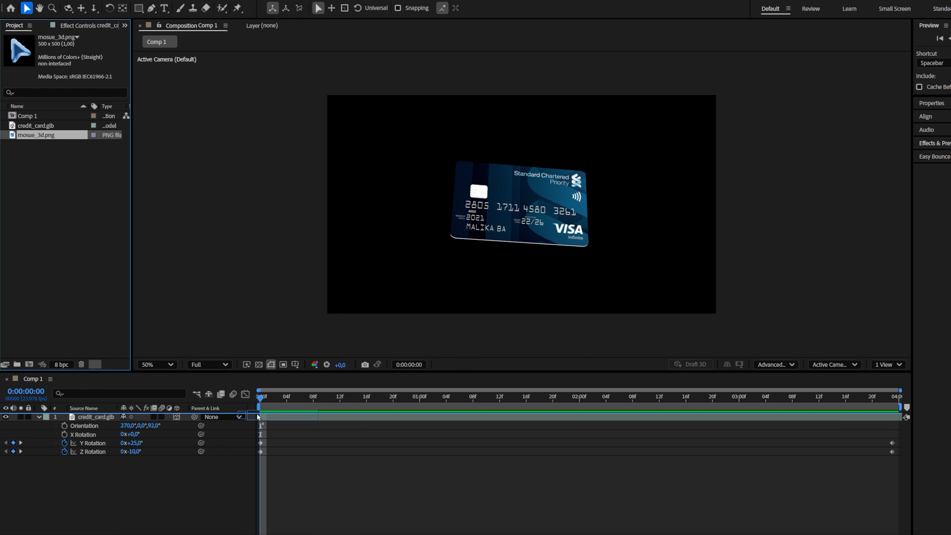
left_click(140, 426)
type("30")
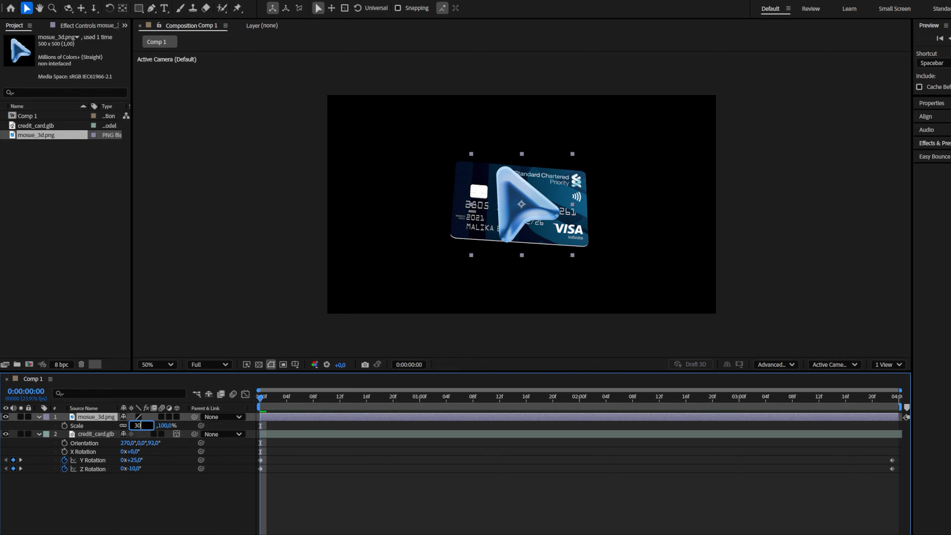
key("Return")
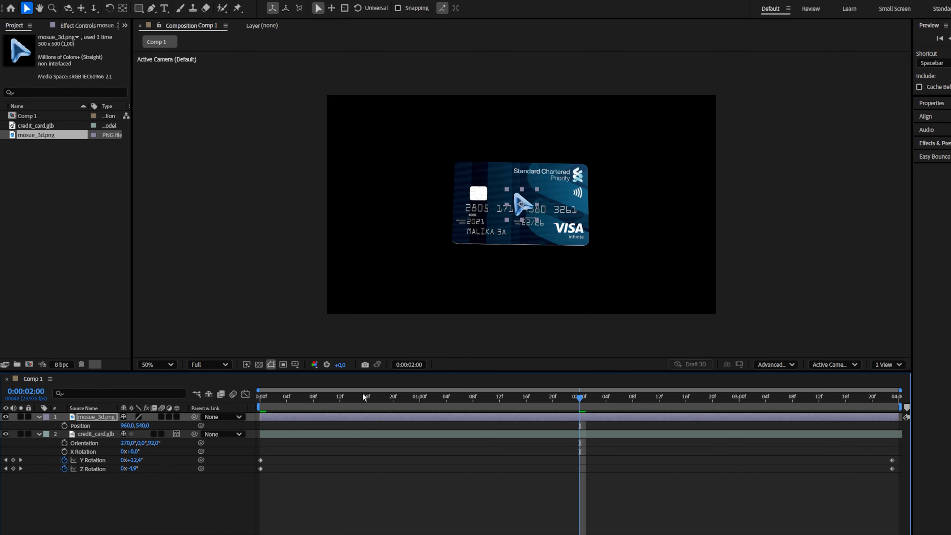
Step: Animate the cursor image's position from off-frame at 1970, 1124 at 0:00:00:10 to the card's lower edge at 1140, 768 at 0:00:02:00
left_click(64, 425)
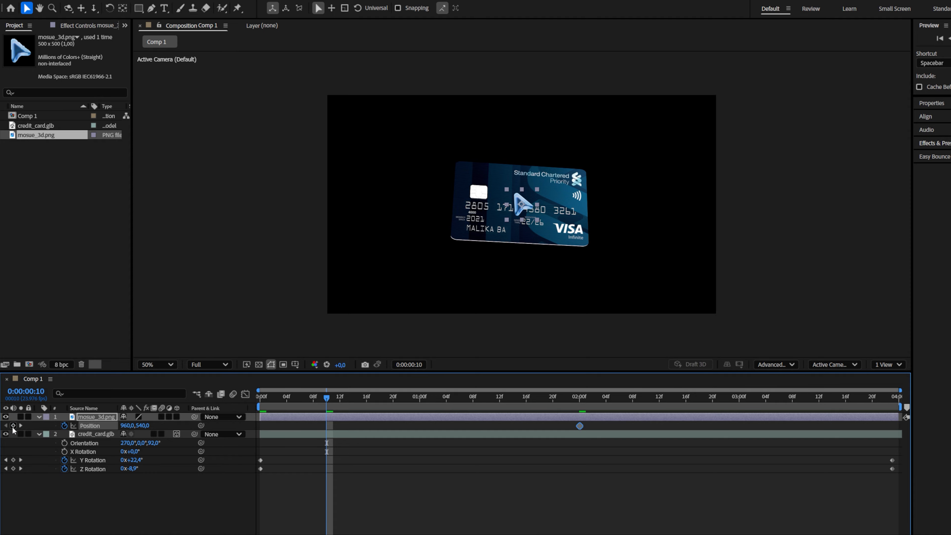
left_click(13, 426)
left_click_drag(529, 208, 732, 325)
key("k")
left_click_drag(524, 209, 555, 259)
Step: Ease both cursor position keyframes, shape the speed graph for a fast start and a long slowdown, and preview the motion
left_click_drag(599, 430, 307, 425)
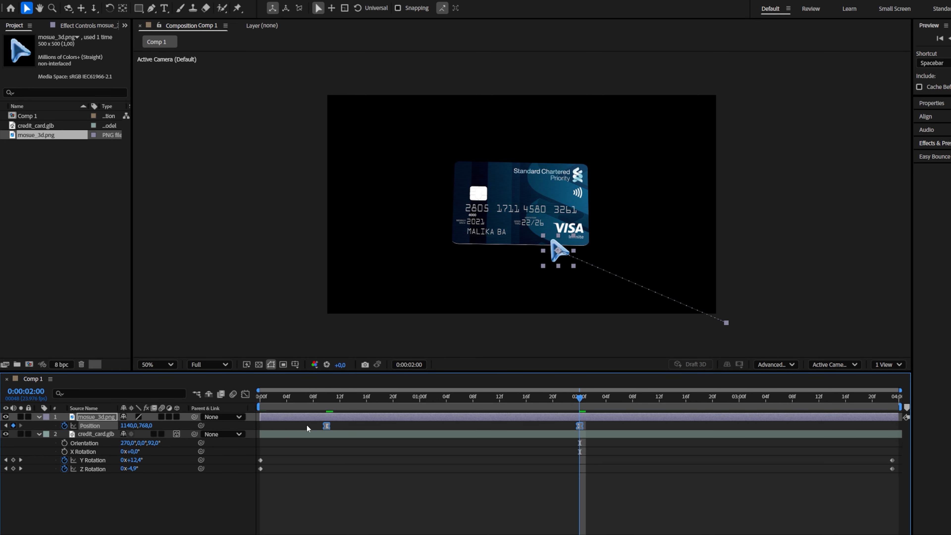
left_click(246, 394)
right_click(388, 451)
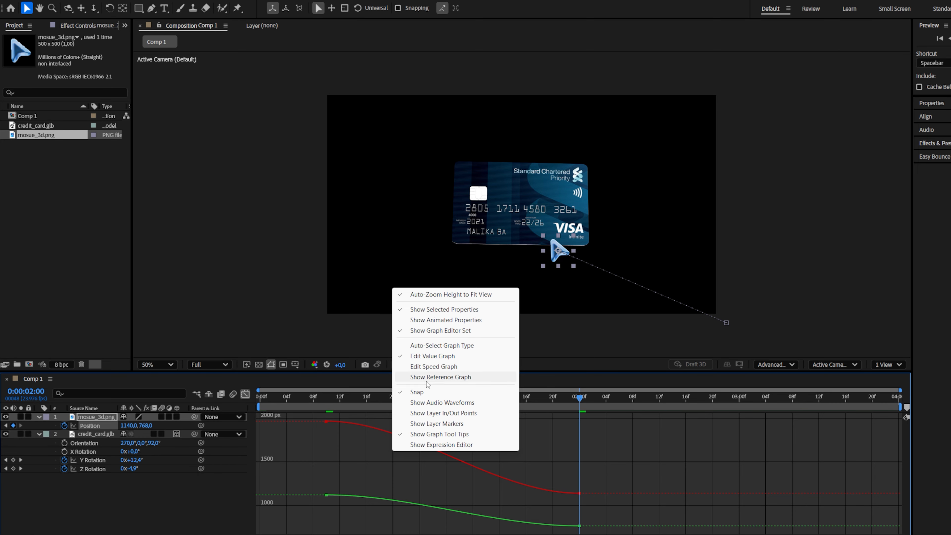
left_click(440, 367)
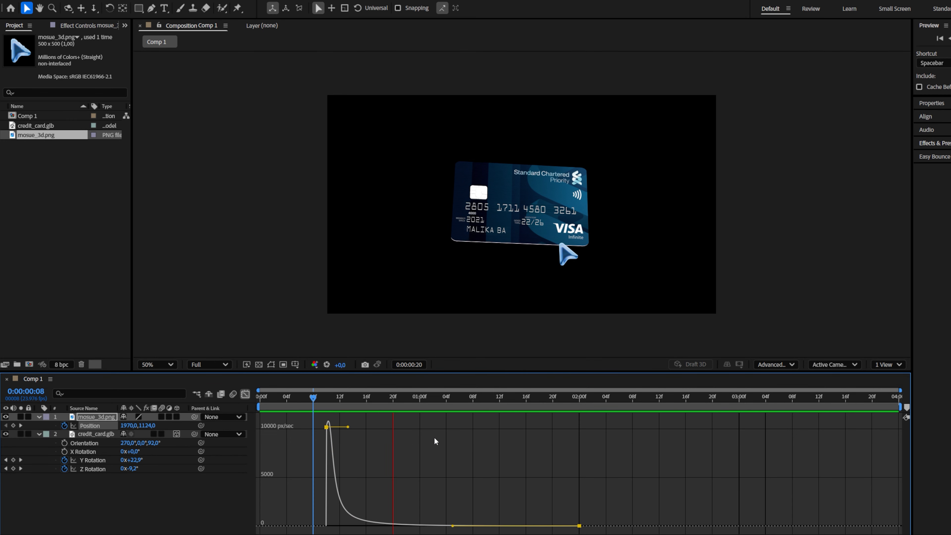
key("space")
left_click(245, 394)
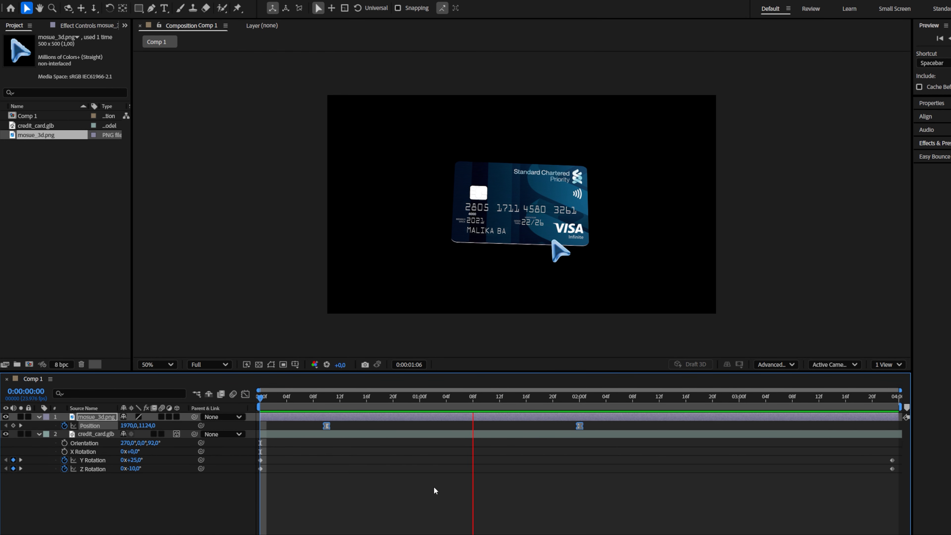
key("space")
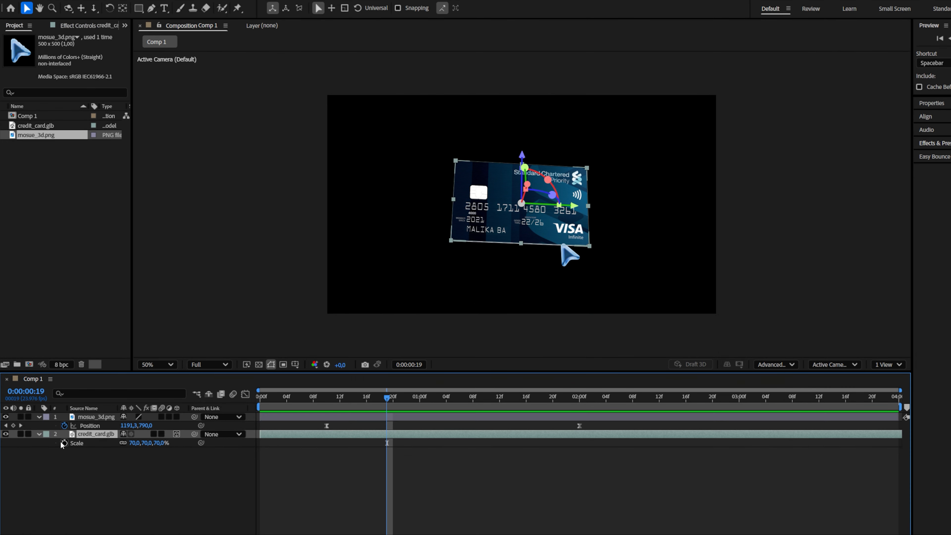
Step: Keyframe the card's scale at 70% at 0:00:00:19 and 72% at 0:00:00:22, shift both keyframes one frame earlier and preview
left_click(65, 443)
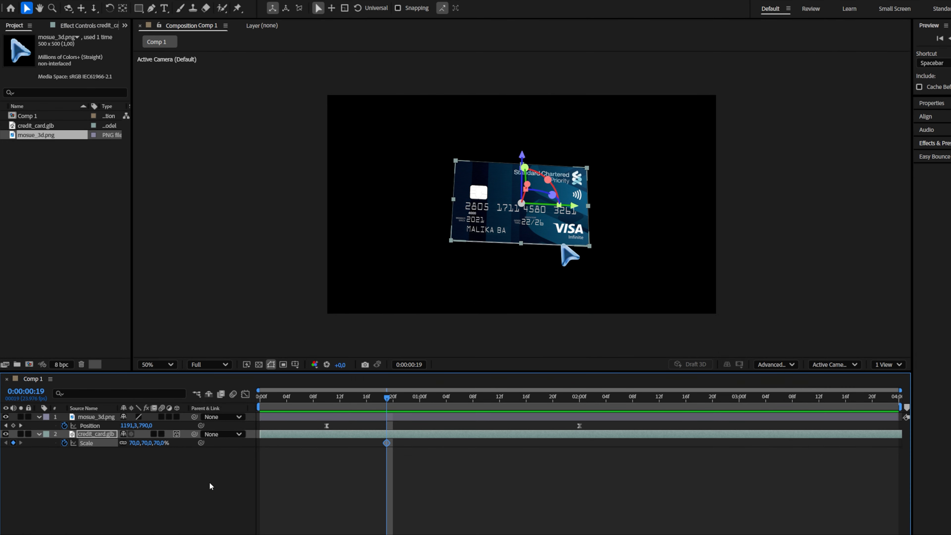
key("Page_Down")
key("Page_Down")
key("Page_Down")
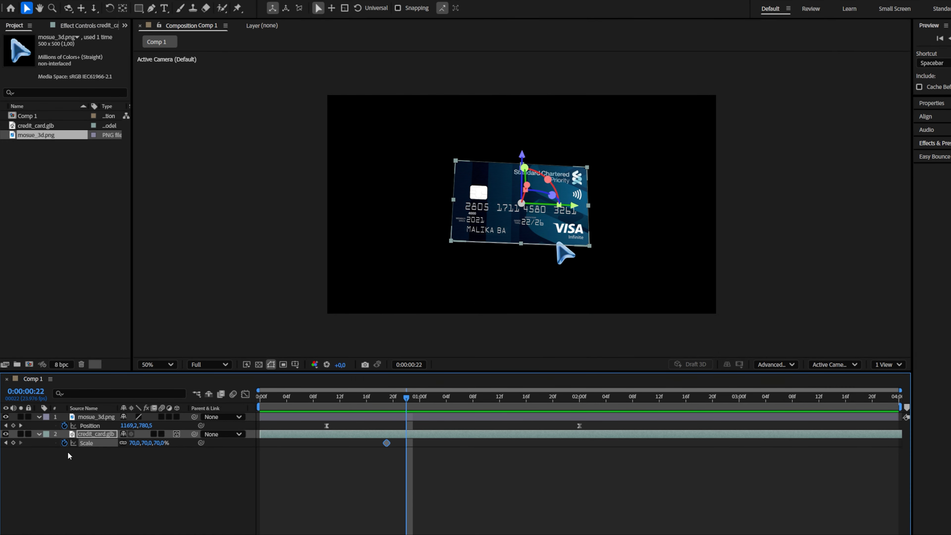
left_click(134, 442)
type("72")
key("Return")
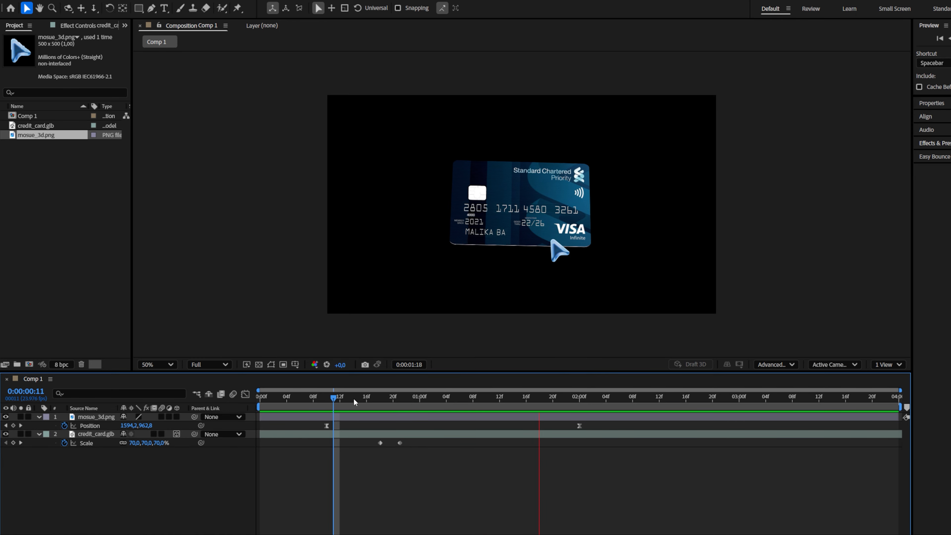
left_click(354, 399)
key("space")
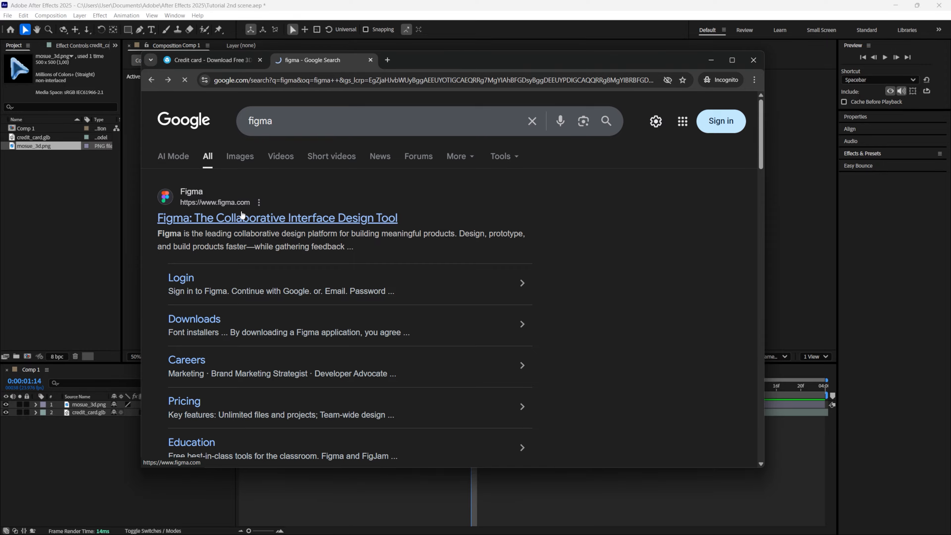
Step: Switch to Figma in the browser, get started with a free account and go to the Community resources
left_click(213, 218)
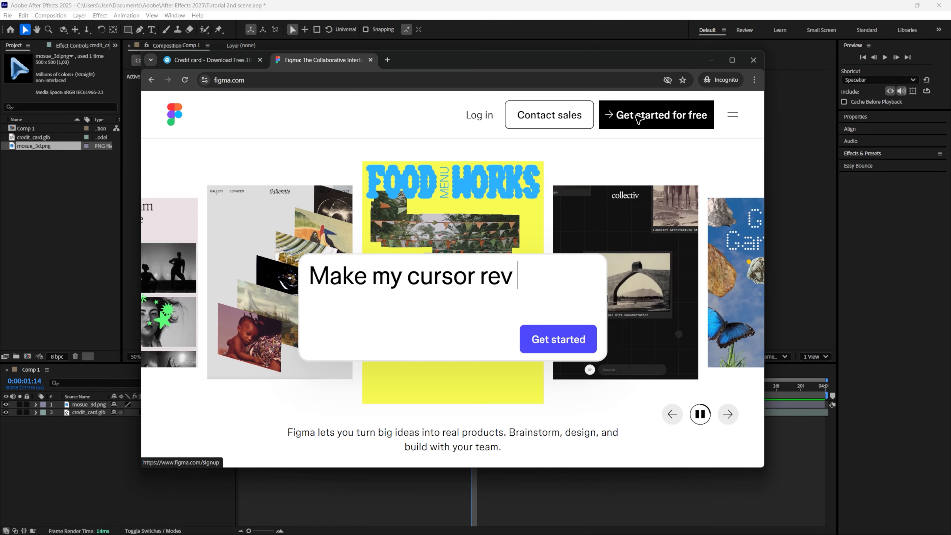
left_click(636, 116)
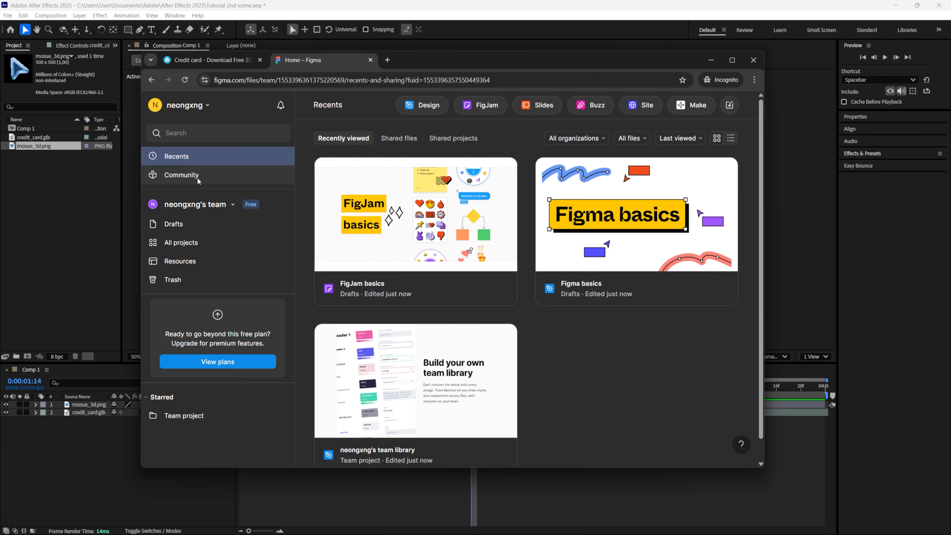
left_click(197, 177)
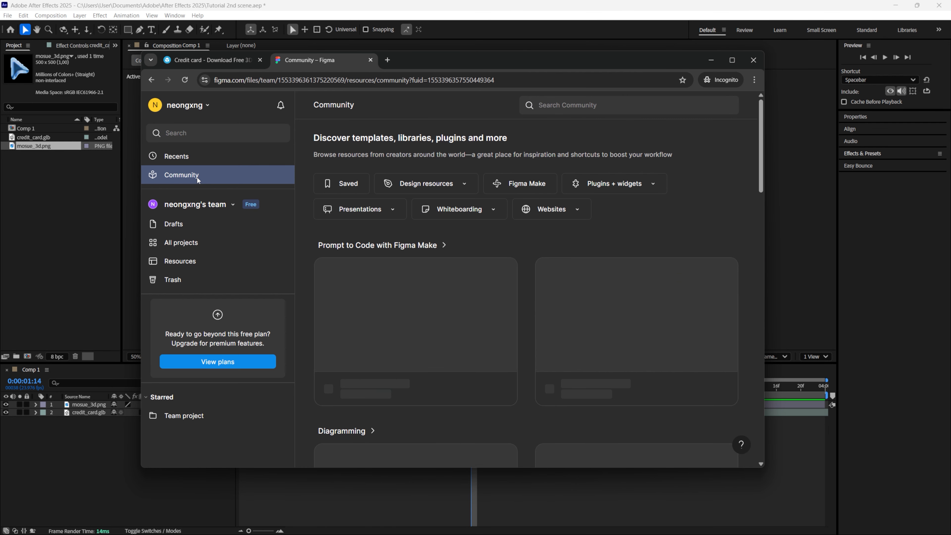
Step: Search the Figma Community for "credit card" and open the Credit Card 1.0 design file
left_click(603, 111)
type("credit card")
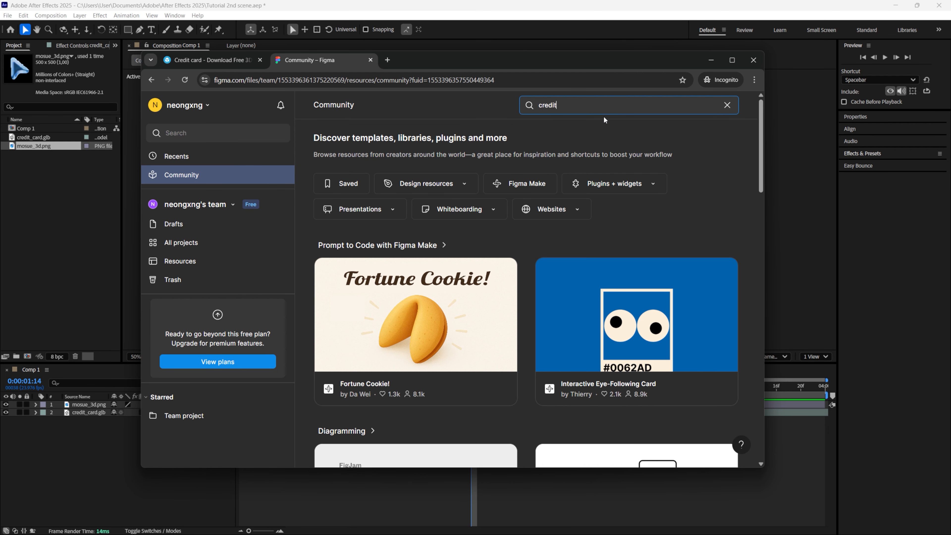
key("Return")
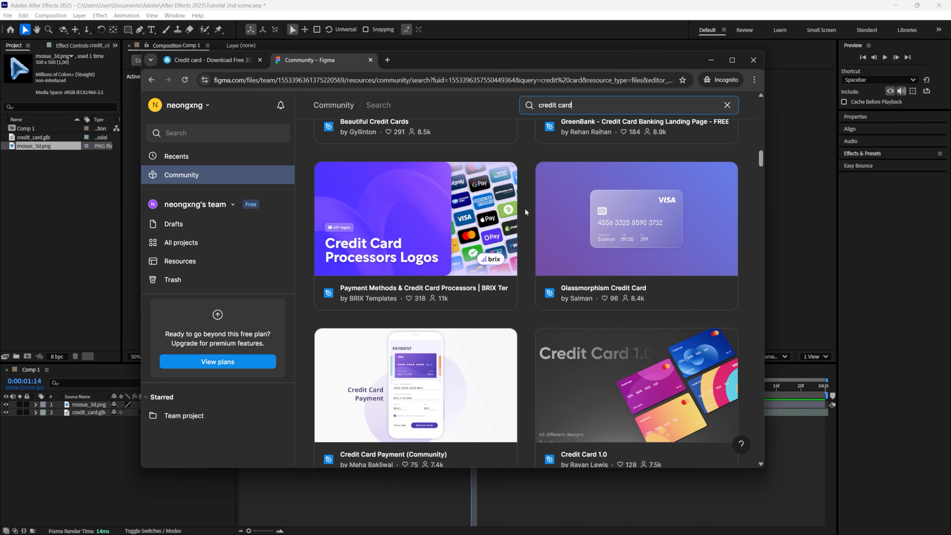
scroll(525, 208, "down", 4)
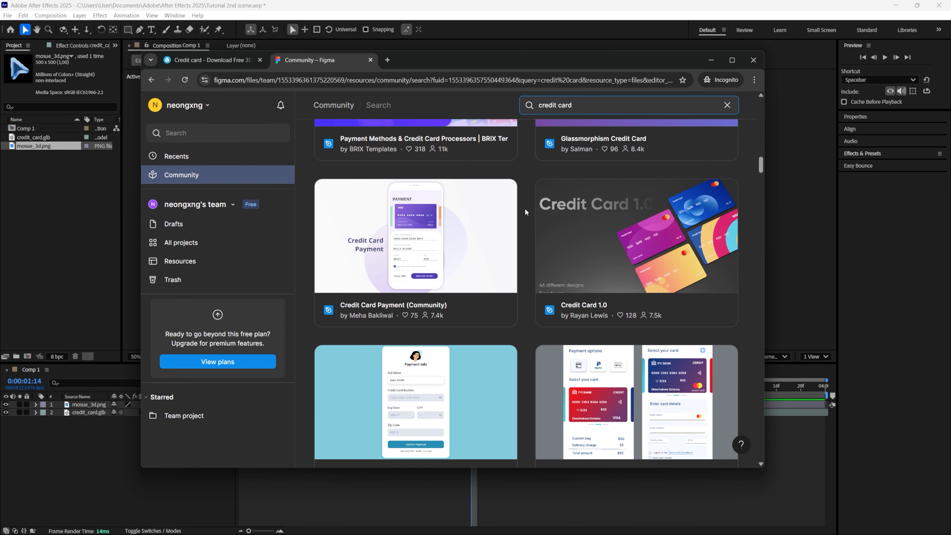
left_click(582, 246)
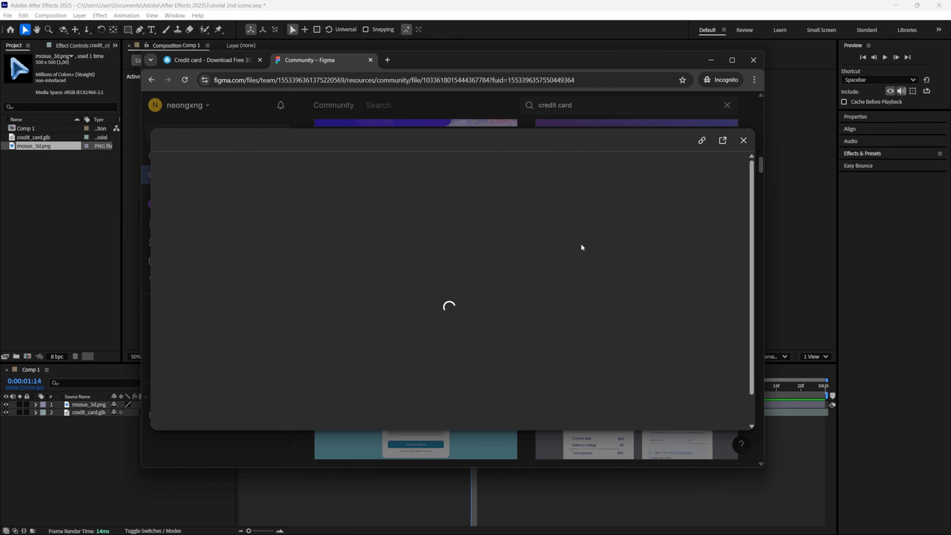
Step: Open the Credit Card 1.0 file in the Figma editor and go to its Cards page
left_click(220, 303)
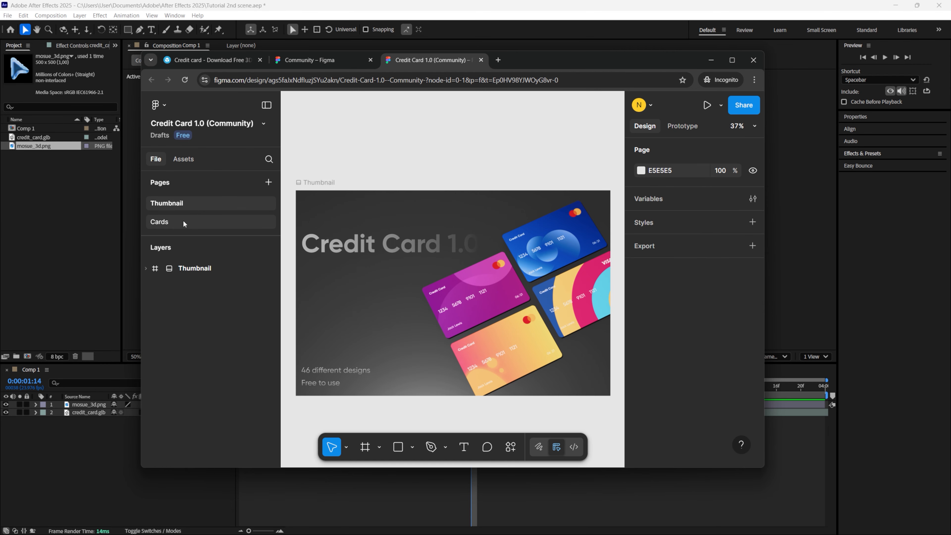
left_click(183, 224)
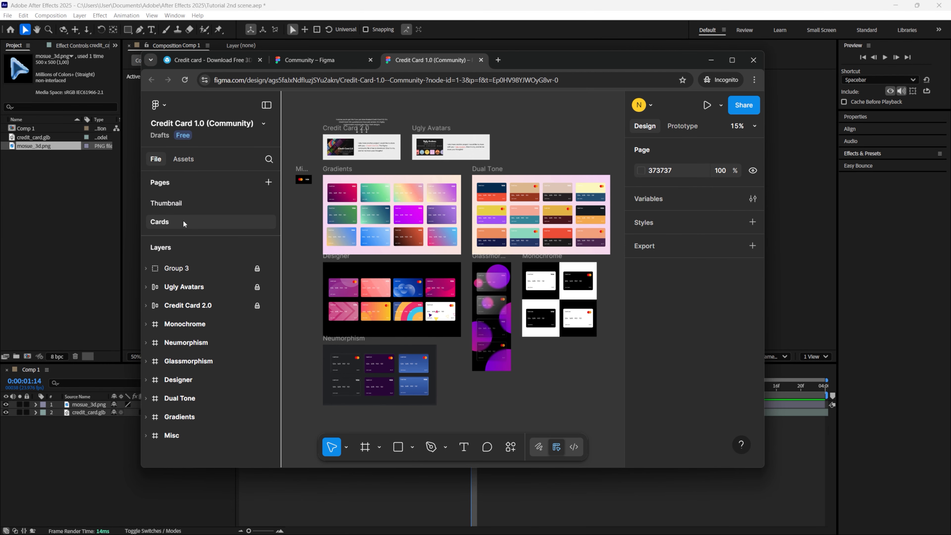
scroll(491, 229, "down", 5)
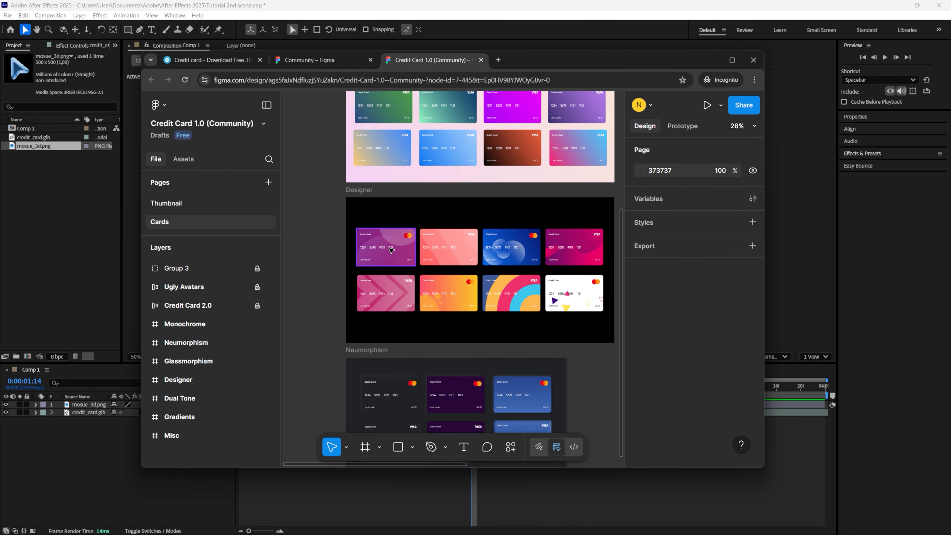
Step: Select Card 1 in the Designer frame and export it as a 1x PNG
left_click(442, 252)
left_click(506, 253)
left_click(566, 253)
scroll(561, 254, "right", 1)
left_click(358, 257)
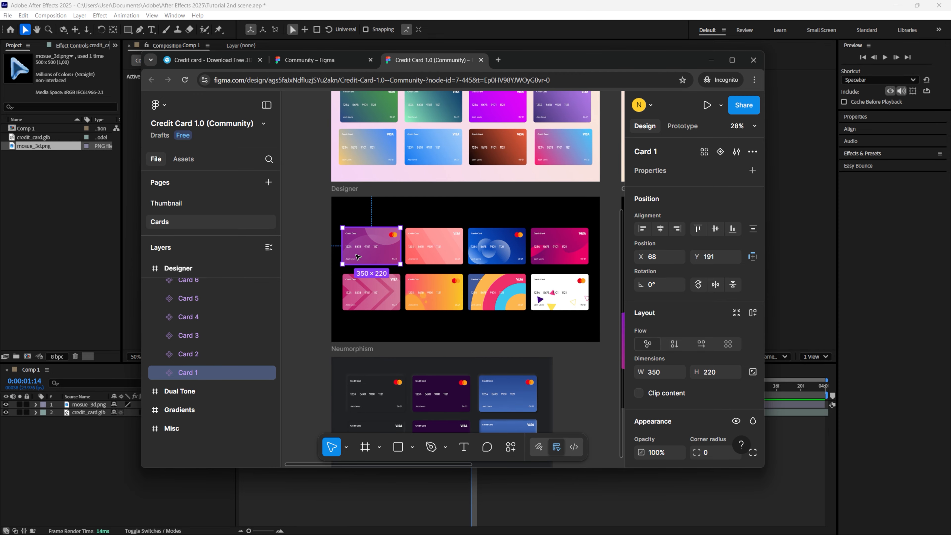
scroll(754, 230, "down", 5)
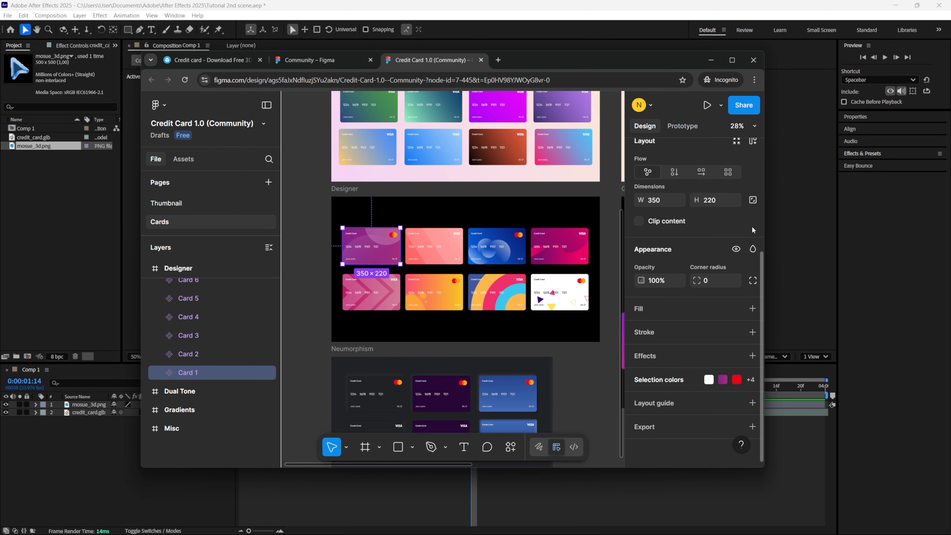
left_click(660, 428)
scroll(656, 366, "down", 3)
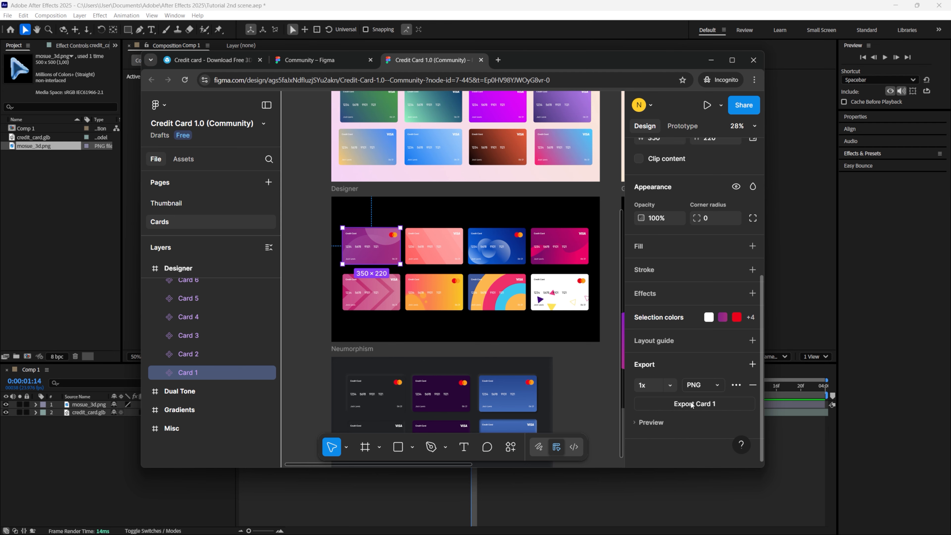
Step: Export Card 2, Card 3 and Card 4 from the Designer frame as PNG images
left_click(434, 246)
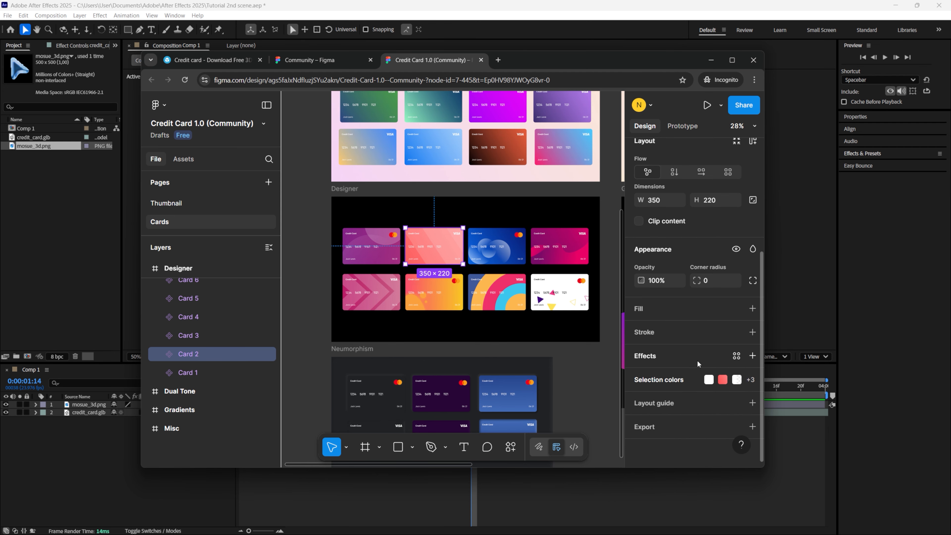
left_click(681, 427)
scroll(688, 410, "down", 3)
left_click(497, 247)
left_click(668, 427)
scroll(674, 416, "down", 3)
left_click(560, 246)
left_click(674, 427)
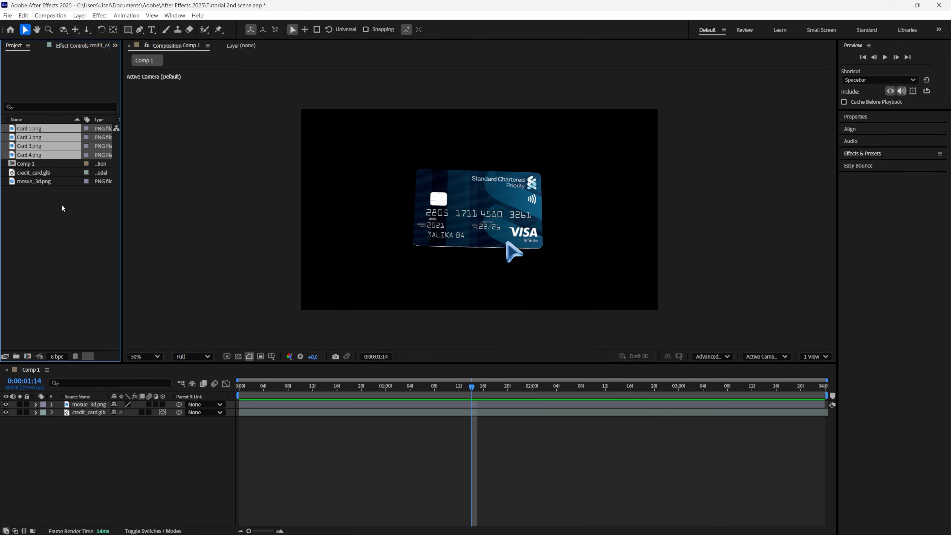
Step: Switch to After Effects, add the four imported card PNGs to Comp 1 beneath credit_card.glb and give their layers a pink label
left_click_drag(88, 420, 91, 457)
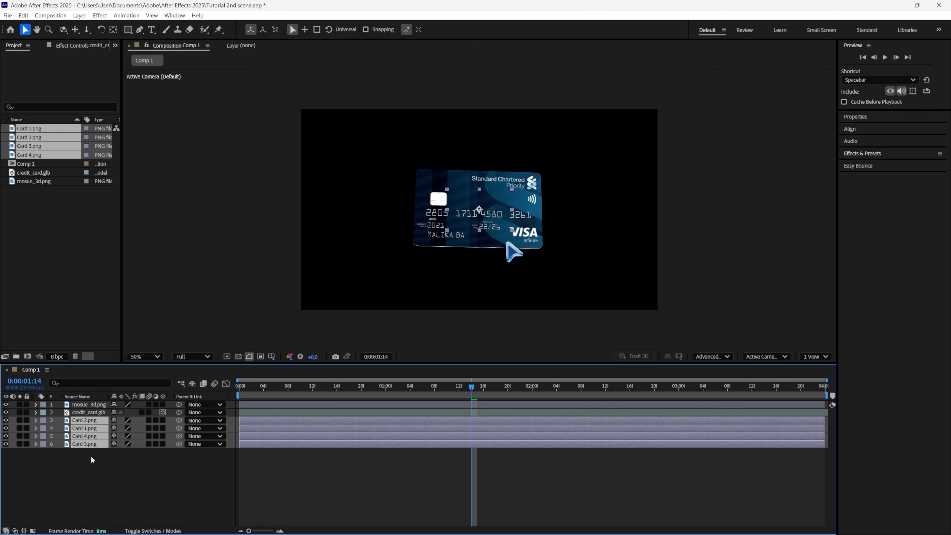
left_click(43, 420)
left_click(78, 378)
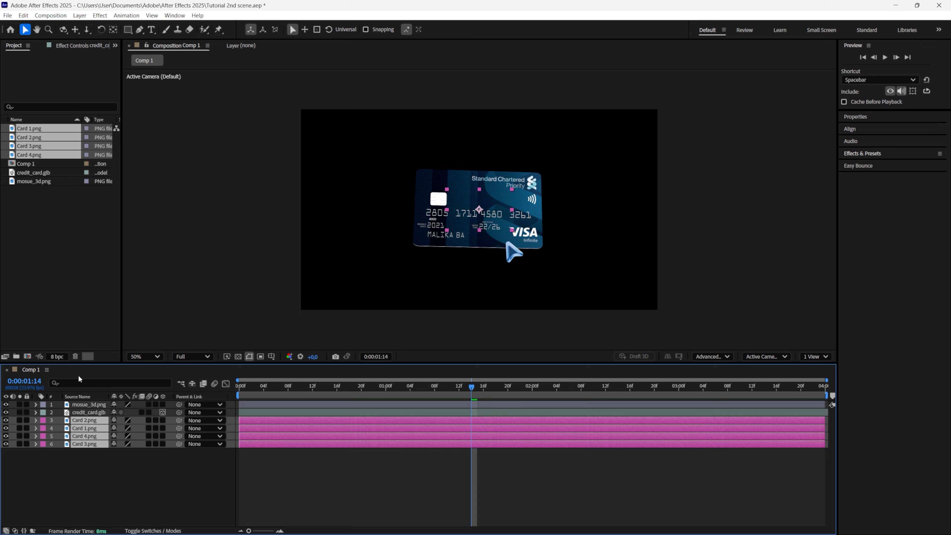
Step: Make the four card layers 3D and push them back in Z position behind the credit card model
left_click(160, 424)
key("p")
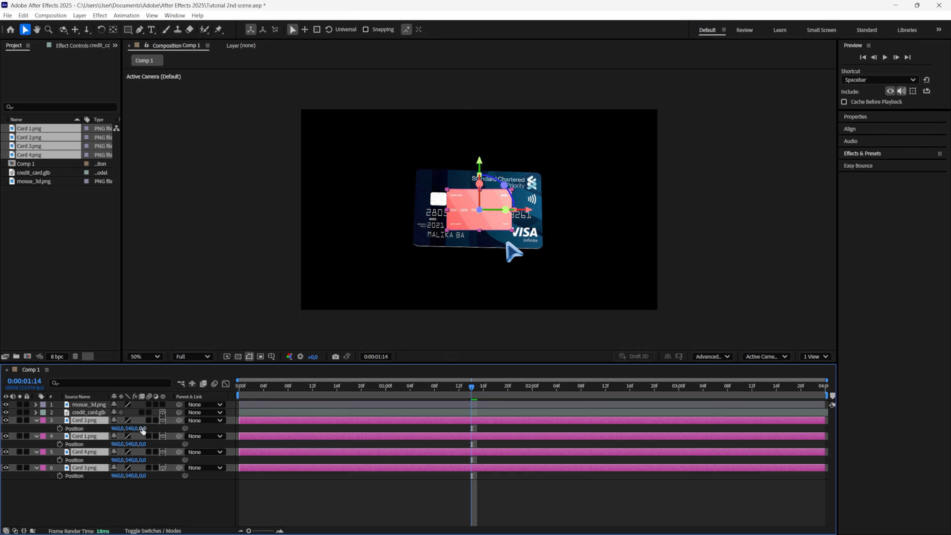
left_click_drag(143, 430, 397, 396)
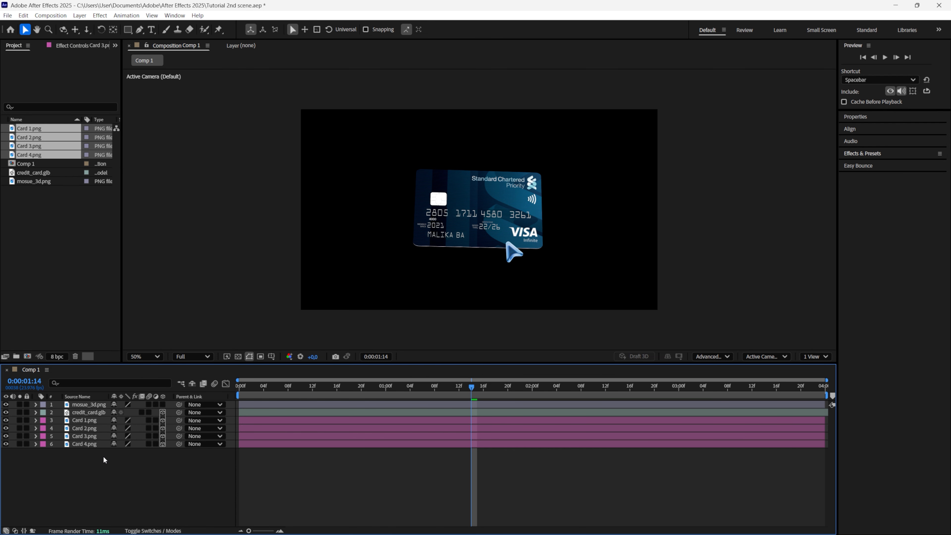
Step: Place Card 4 above and left of the main card and keyframe its Y Rotation at 35° and Z Rotation at -35° at 0:00:00:00
left_click(90, 444)
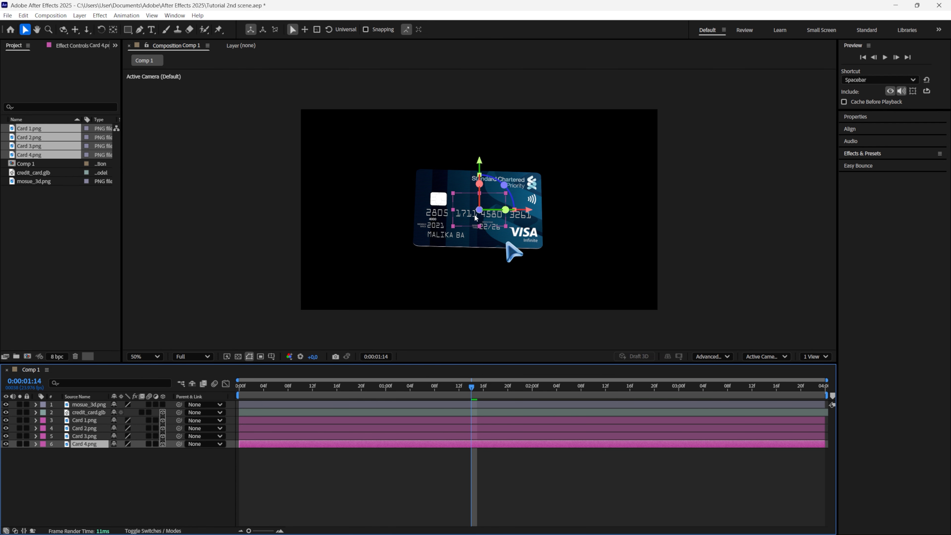
left_click_drag(481, 191, 390, 167)
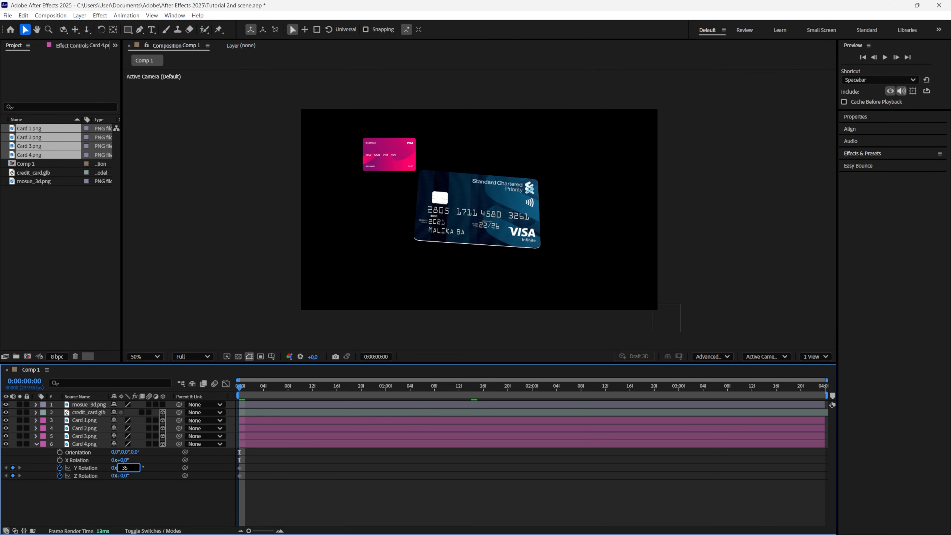
key("Return")
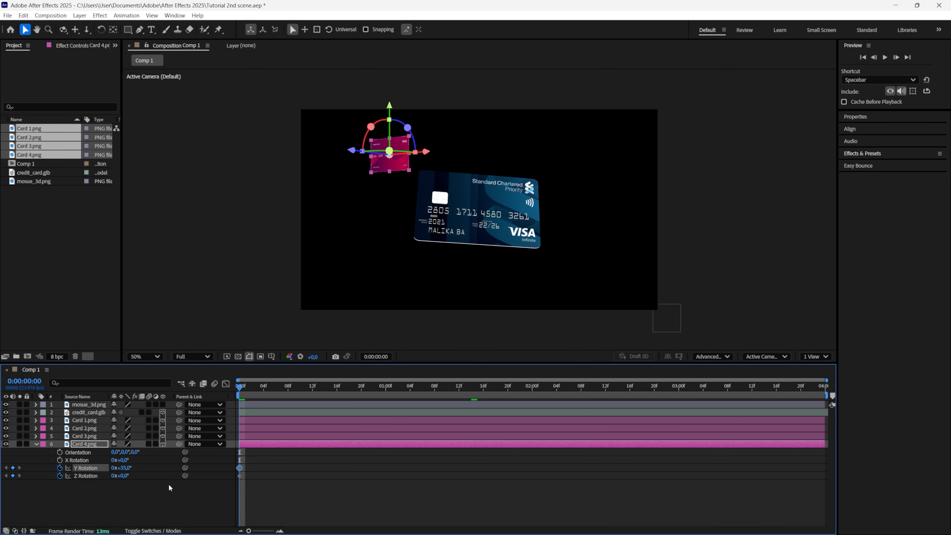
left_click(121, 475)
type("-35")
key("Return")
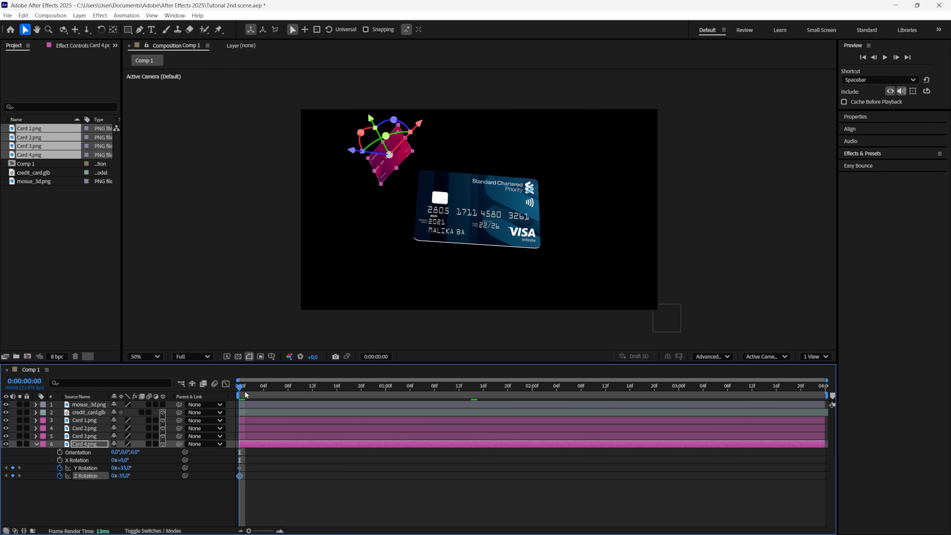
Step: Keyframe Card 4's Y Rotation at 10° and Z Rotation at -20° at 0:00:03:23
left_click_drag(240, 387, 858, 402)
left_click(13, 467)
left_click(13, 475)
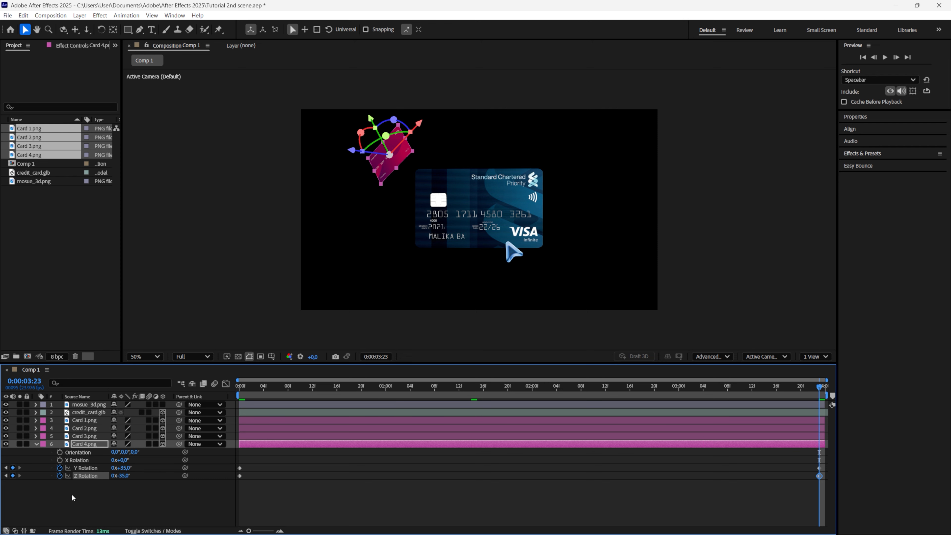
left_click(136, 500)
left_click(125, 468)
type("10")
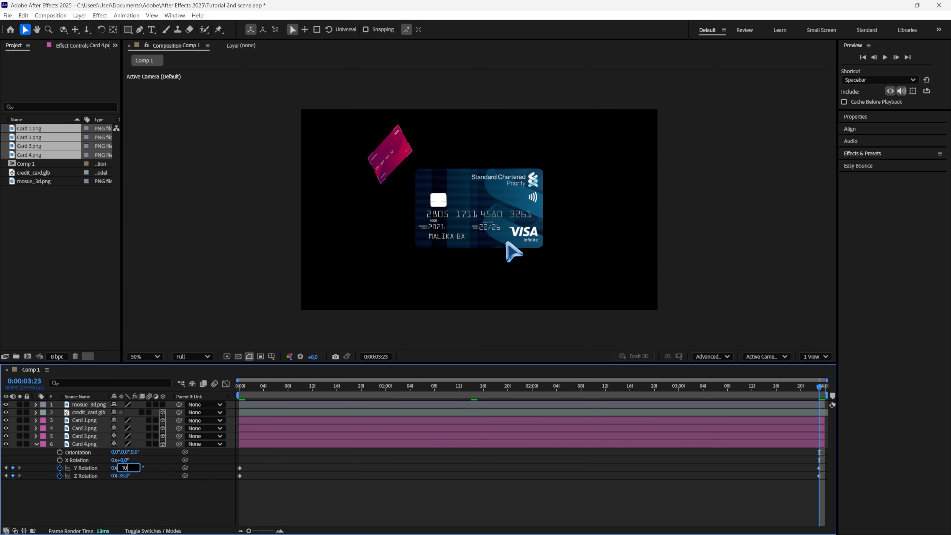
key("Return")
left_click(122, 476)
type("-20")
key("Return")
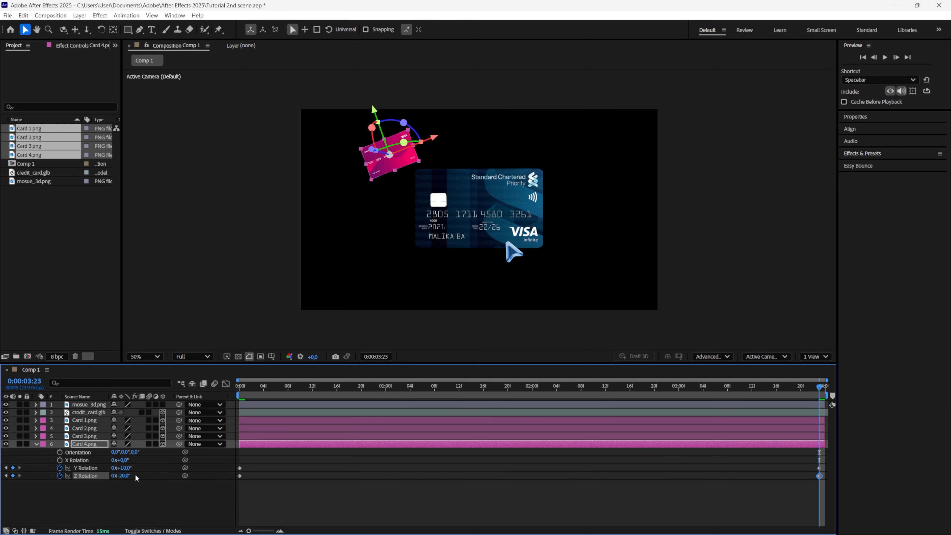
Step: Place Card 3 above and right of the main card and keyframe its X Rotation at -25° and Z Rotation at 10° at 0:00:00:00
key("Home")
left_click(543, 168)
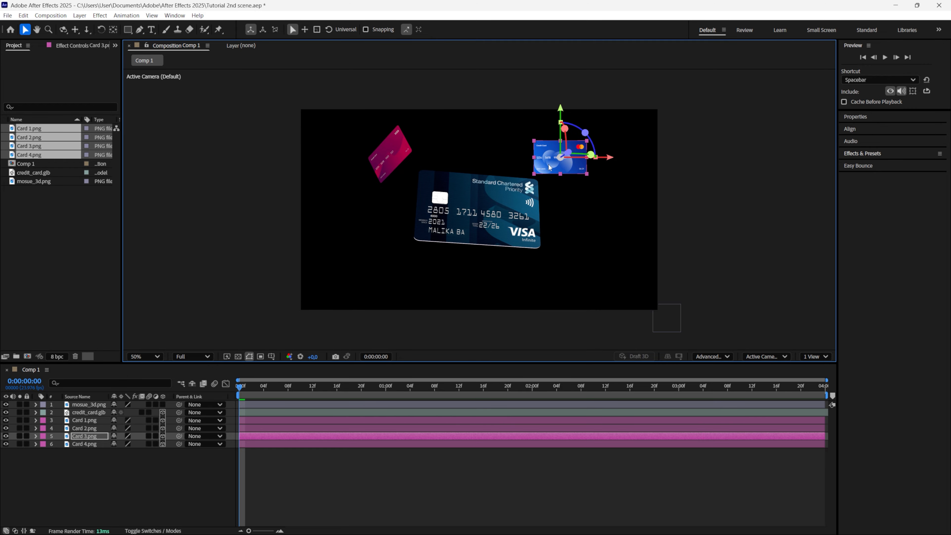
key("r")
left_click(125, 452)
type("-25")
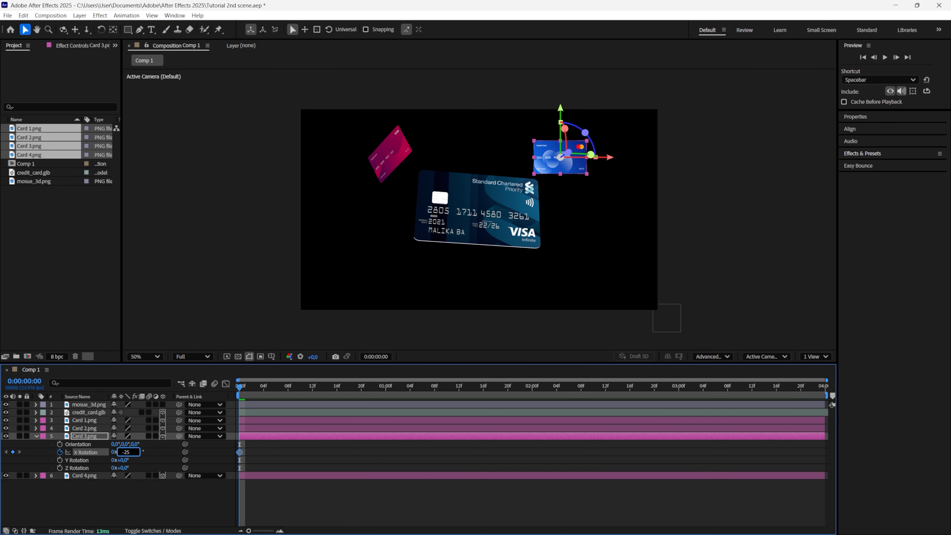
key("Return")
left_click_drag(124, 467, 131, 468)
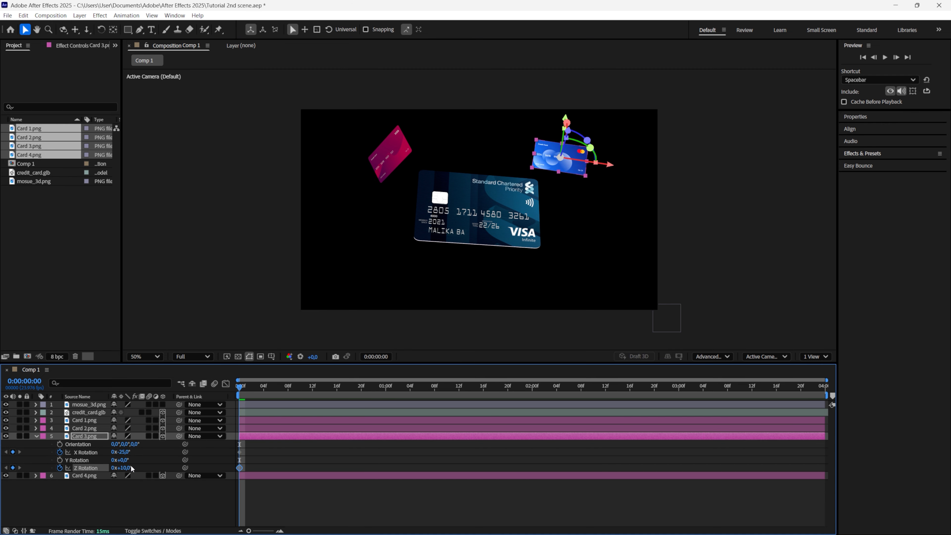
Step: Keyframe Card 3's X Rotation at 10° and Z Rotation at 20° at 0:00:03:23
key("End")
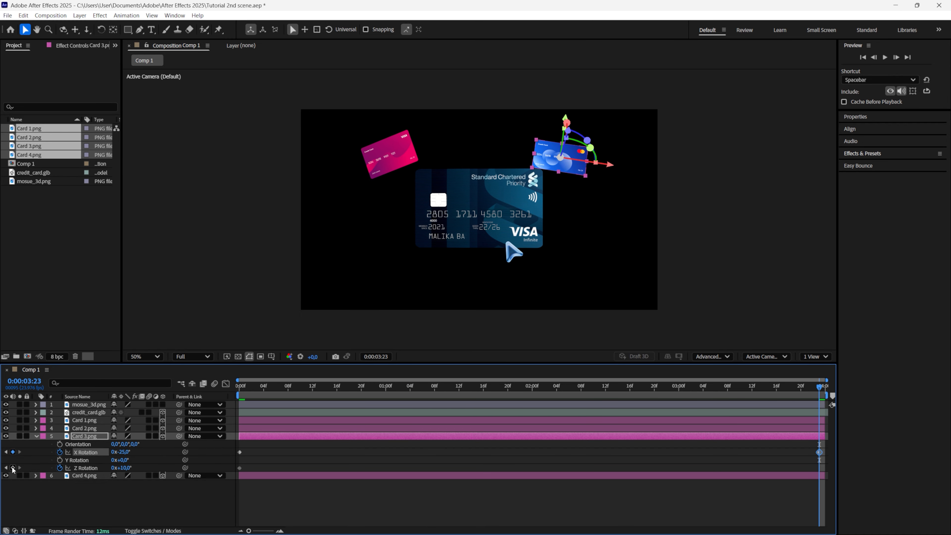
left_click(27, 463)
left_click(123, 452)
type("10")
key("Return")
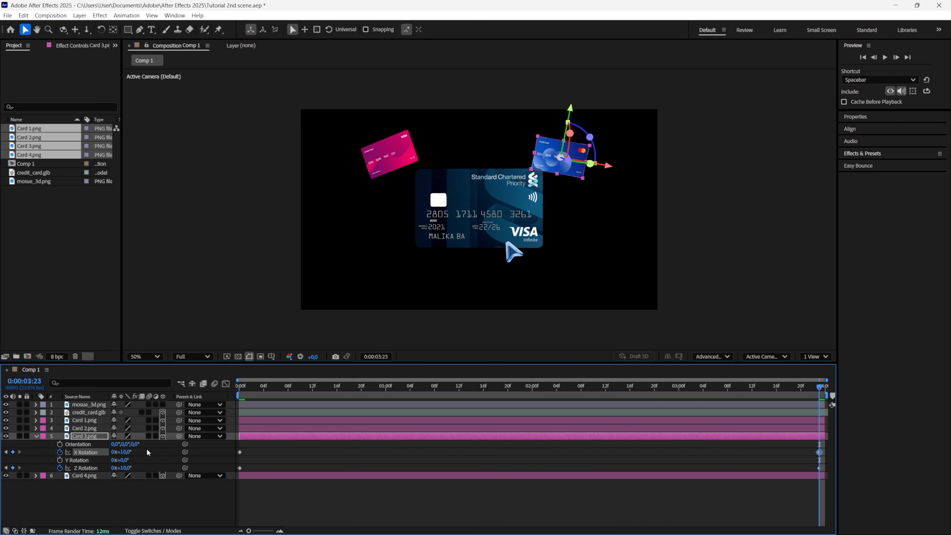
left_click(125, 468)
type("20")
key("Return")
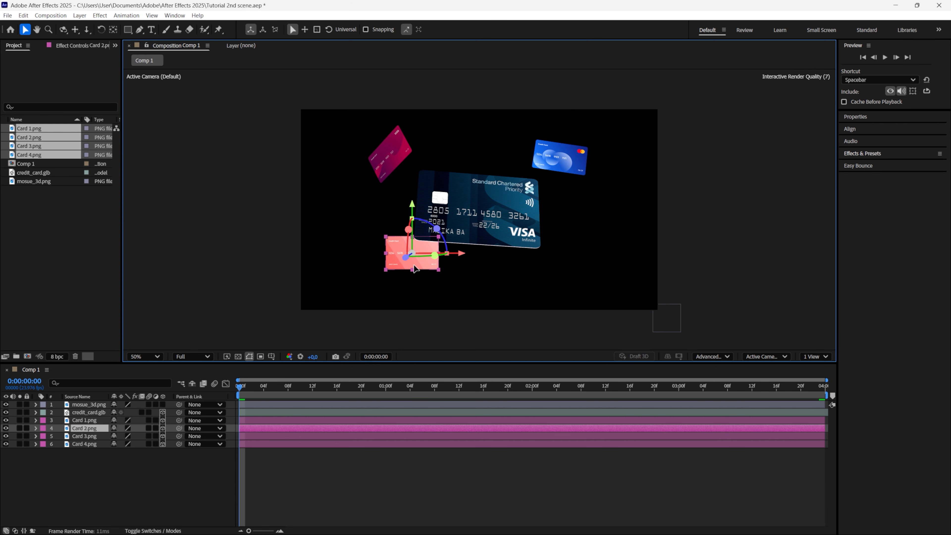
Step: Place Card 2 below and left of the main card and keyframe its X and Z Rotation at -20° at 0:00:00:00
left_click_drag(411, 273, 410, 277)
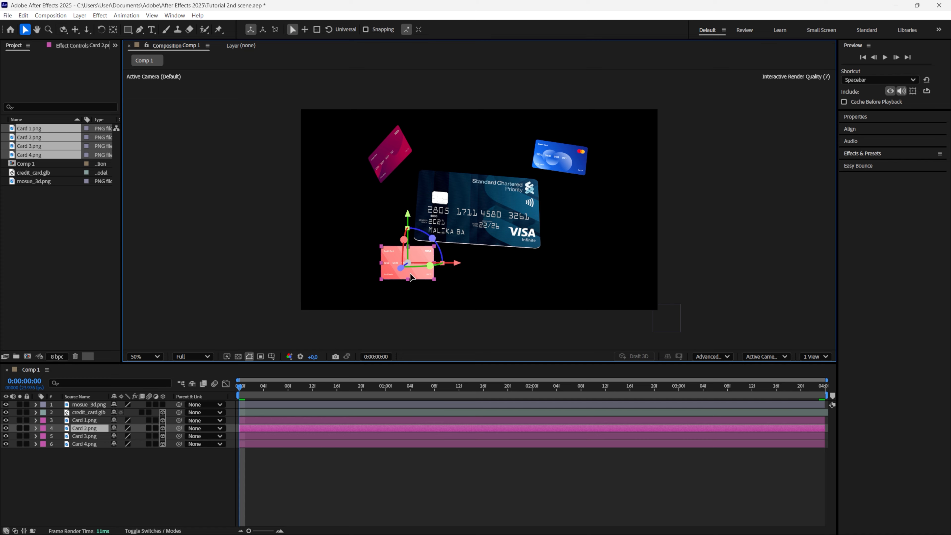
key("r")
left_click(123, 444)
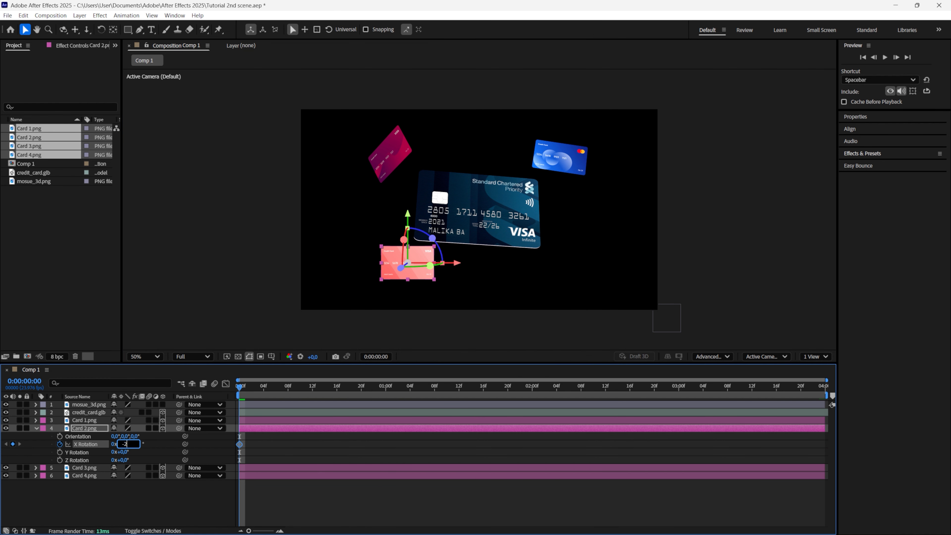
left_click(124, 460)
key("Return")
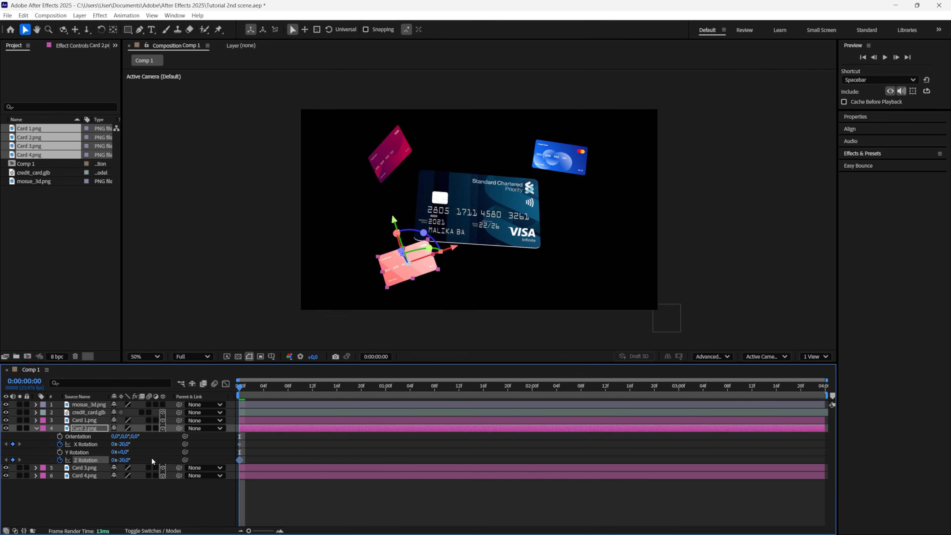
Step: Keyframe Card 2's X Rotation at 20° and Z Rotation at -30° at 0:00:03:23
left_click_drag(264, 388, 823, 421)
left_click(13, 460)
left_click(12, 444)
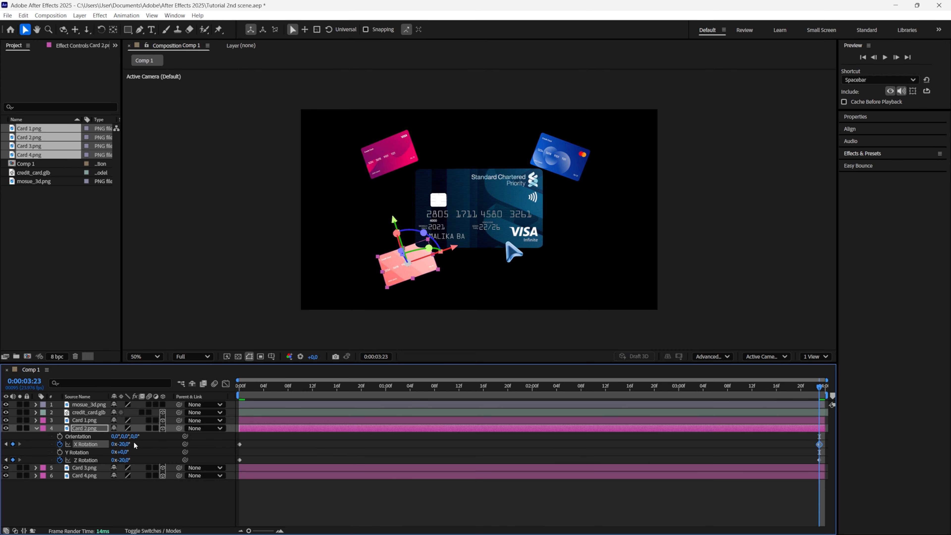
left_click(137, 446)
left_click(125, 444)
type("20")
key("Return")
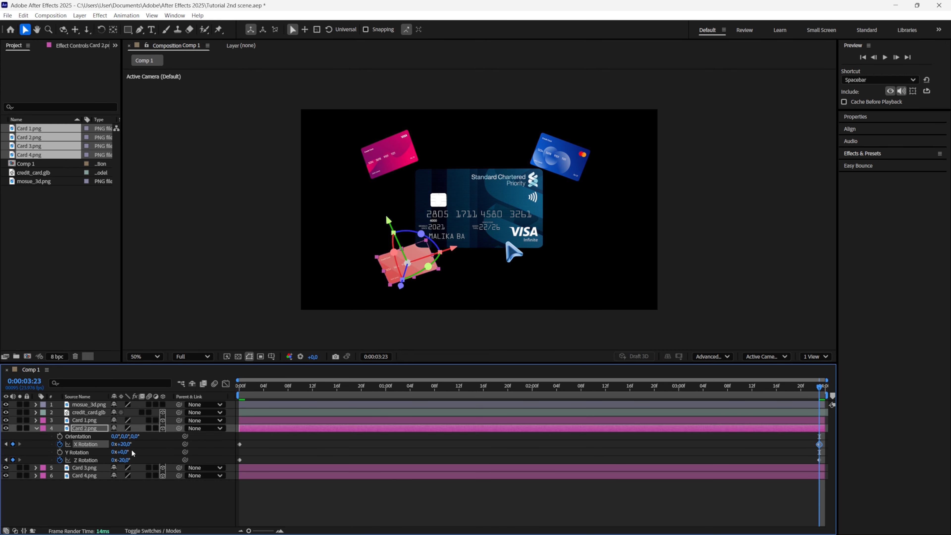
left_click(124, 460)
type("-30")
key("Return")
left_click(375, 456)
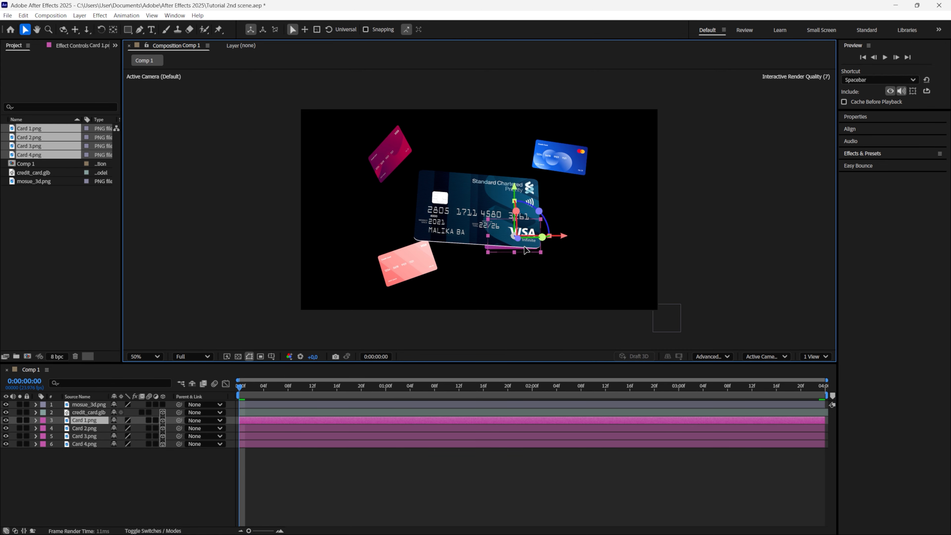
Step: Place Card 1 below and right of the main card and keyframe its Y Rotation at 40° and Z Rotation at -40° at 0:00:00:00
left_click_drag(525, 250, 565, 286)
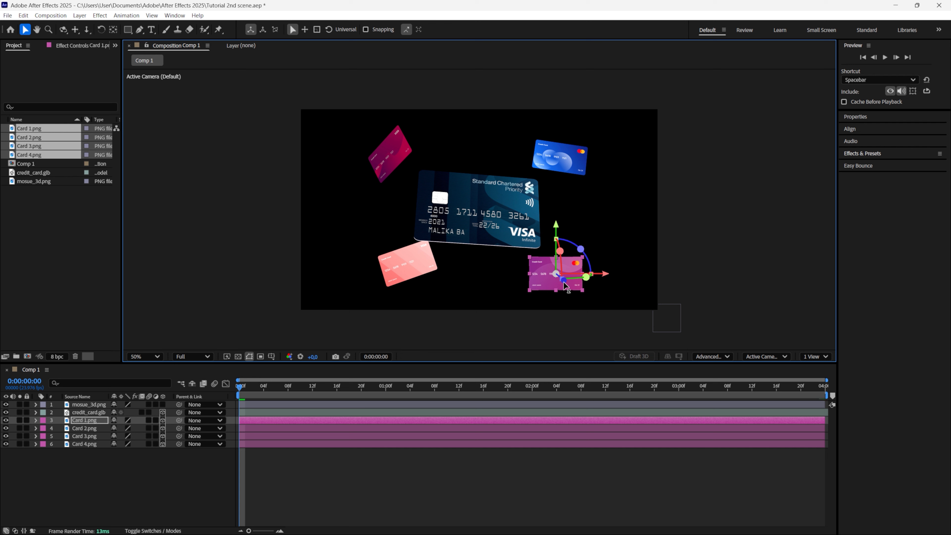
key("r")
left_click(124, 443)
key("Return")
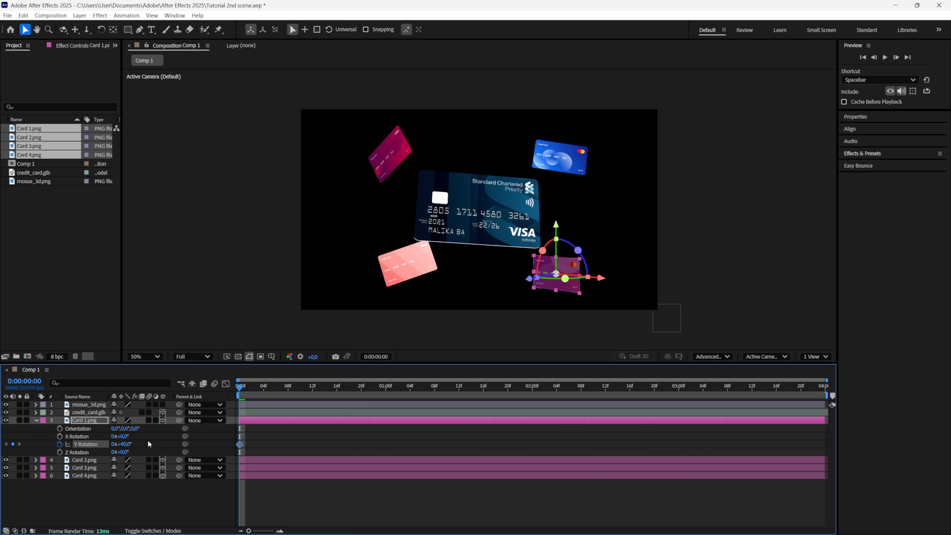
left_click(60, 453)
left_click(124, 453)
type("-40")
key("Return")
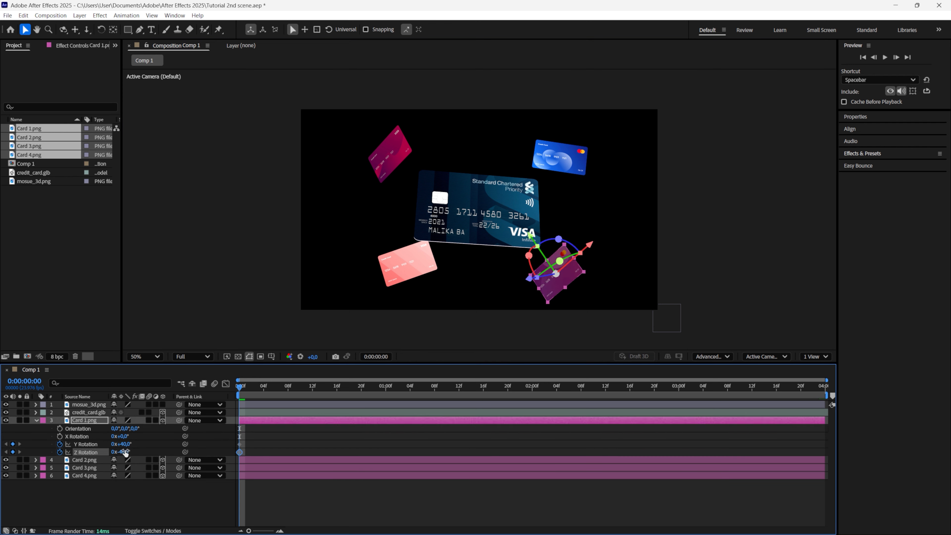
Step: Keyframe Card 1's Y Rotation at 20° and Z Rotation at -15° at 0:00:03:23, and preview the animation
left_click_drag(240, 388, 293, 398)
key("End")
left_click(126, 444)
type("20")
key("Return")
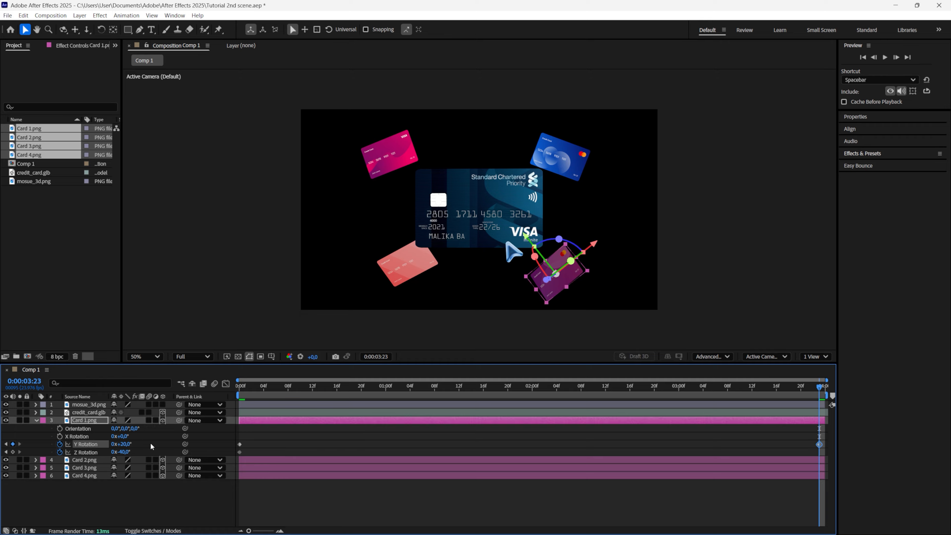
left_click(124, 452)
type("-15")
key("Return")
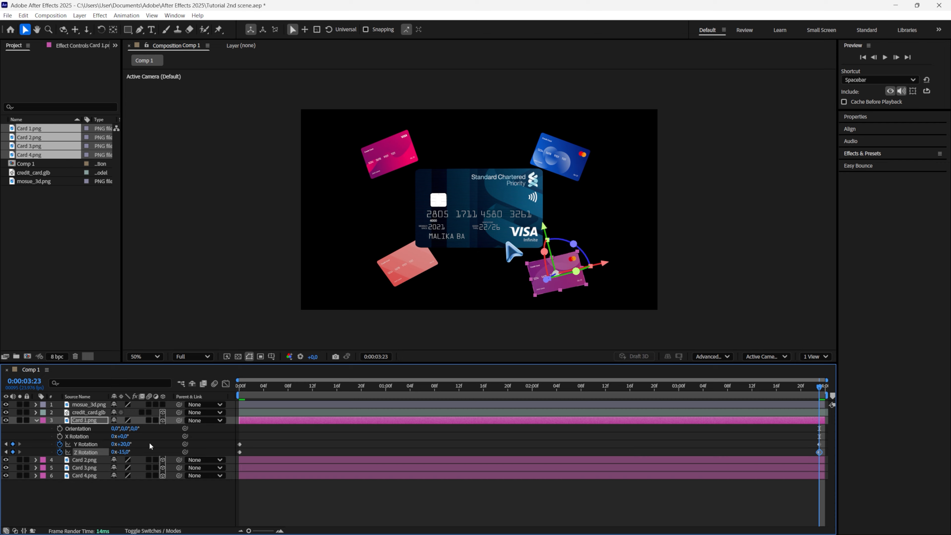
left_click(317, 439)
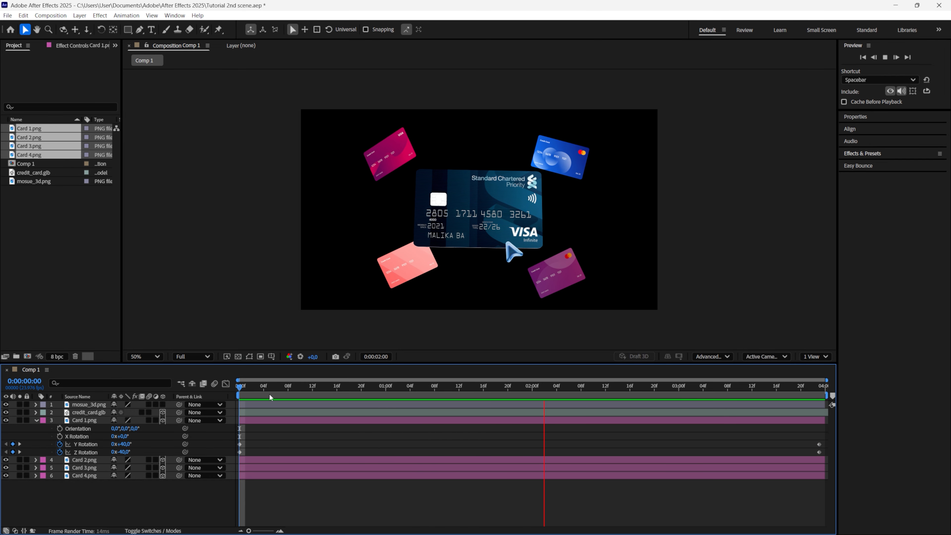
key("space")
Step: Nudge Card 2, Card 3 and Card 4 slightly closer to the main card and preview the layout
left_click(84, 428)
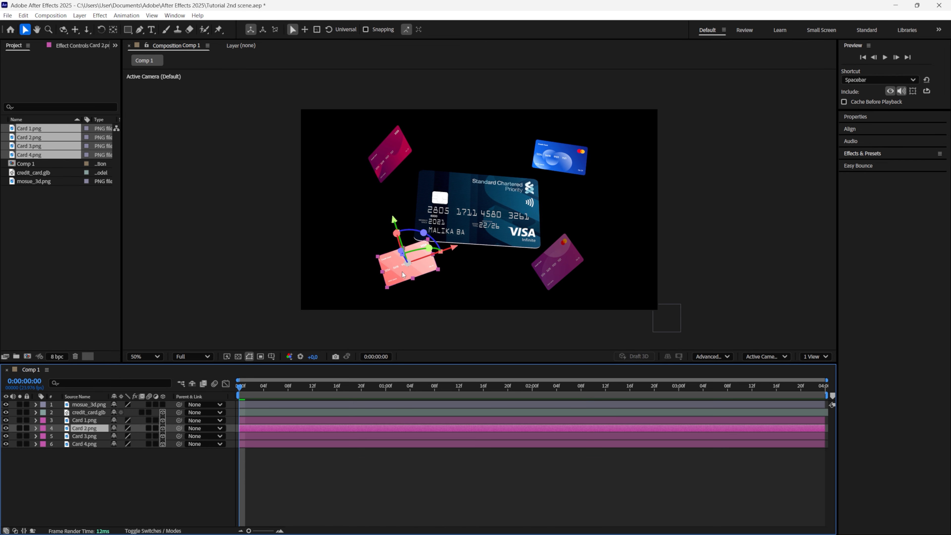
left_click_drag(404, 274, 409, 272)
left_click(85, 436)
left_click_drag(580, 170, 577, 178)
left_click(85, 444)
left_click_drag(396, 162, 410, 172)
key("space")
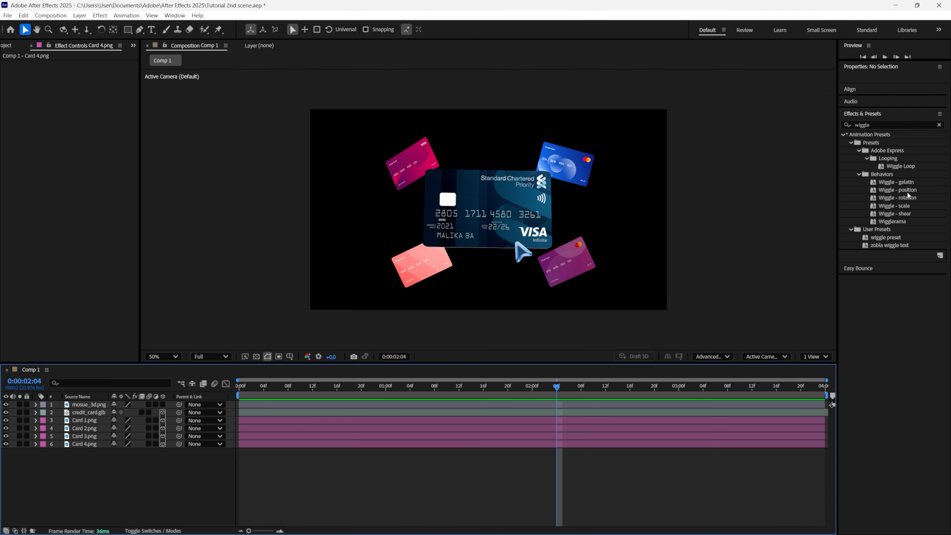
Step: Apply the Wiggle - position preset to Card 4 with Wiggle Speed 0,3 and Wiggle Amount 60
left_click_drag(908, 192, 490, 444)
left_click(81, 72)
type("0")
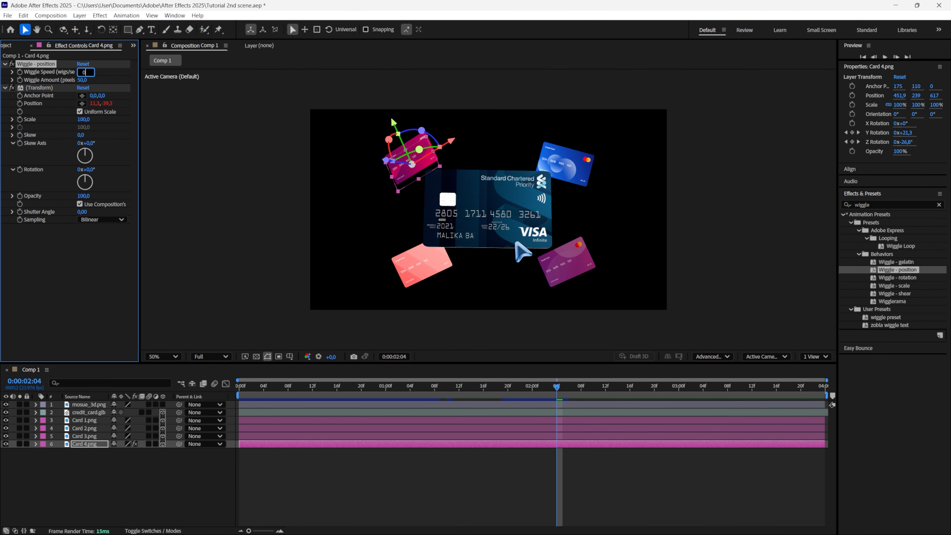
type(",3")
key("Return")
left_click(81, 79)
type("60")
key("Return")
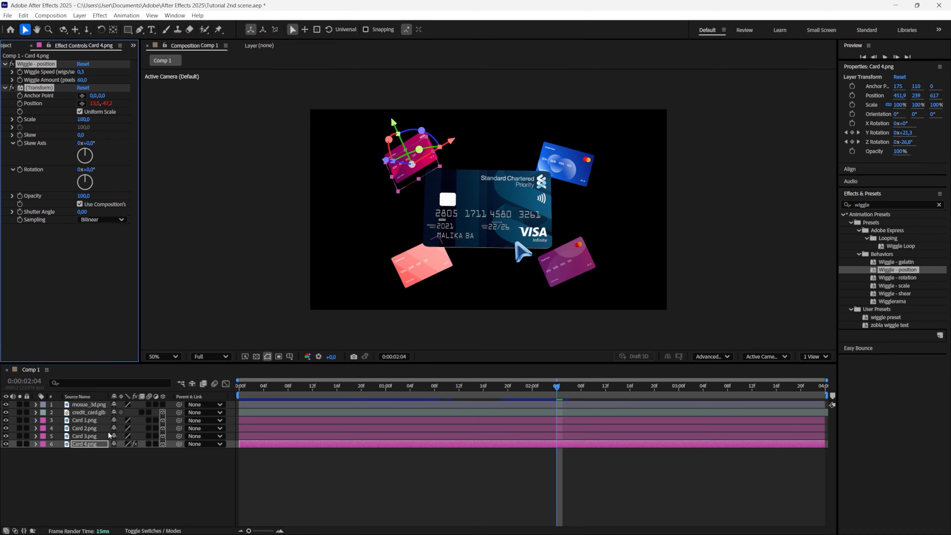
Step: Paste Card 4's Wiggle - position effect onto Card 3, Card 2 and Card 1, and preview the motion
left_click(92, 436)
key("ctrl+v")
left_click(92, 428)
key("ctrl+v")
left_click(92, 420)
key("ctrl+v")
left_click(368, 484)
key("space")
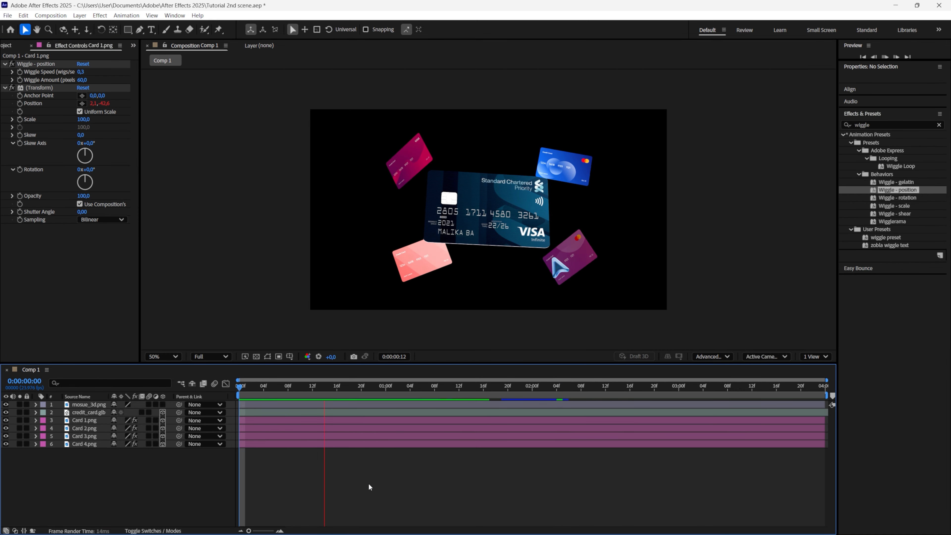
left_click(456, 204)
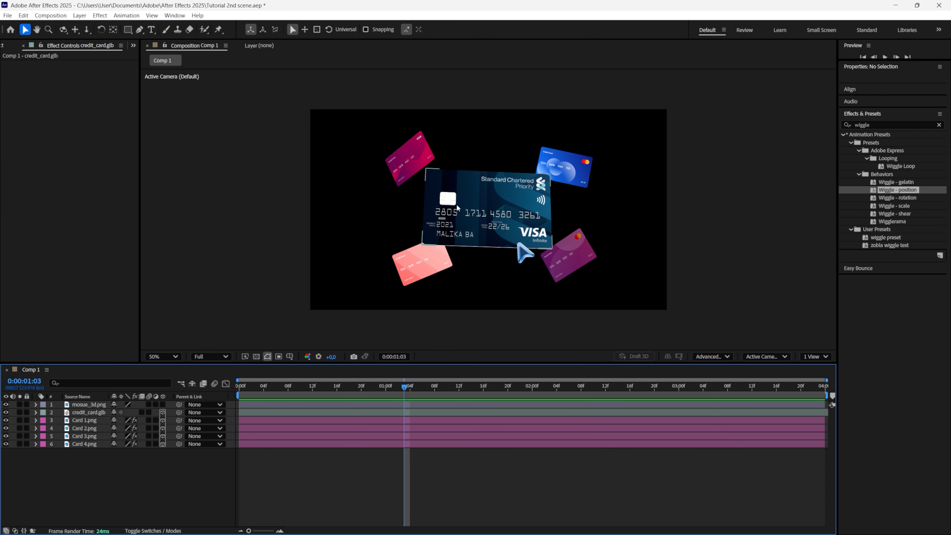
Step: Create an adjustment layer with a Blue label and place it directly below credit_card.glb, above the four card layers
left_click(80, 15)
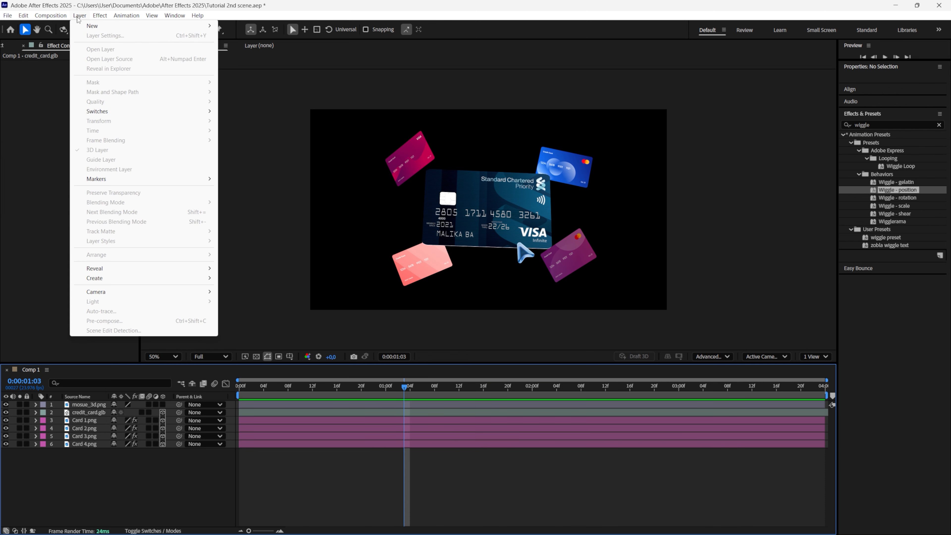
mouse_move(96, 27)
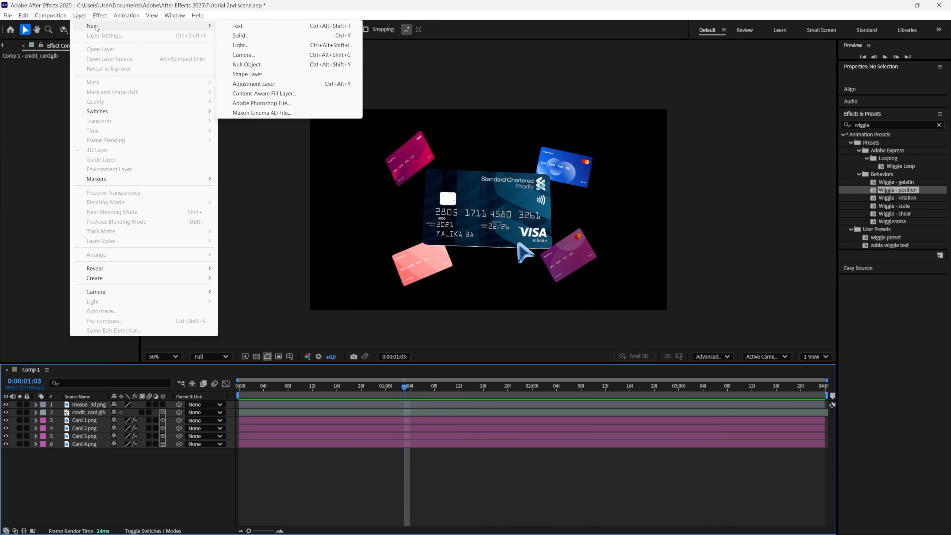
left_click(250, 84)
left_click(43, 404)
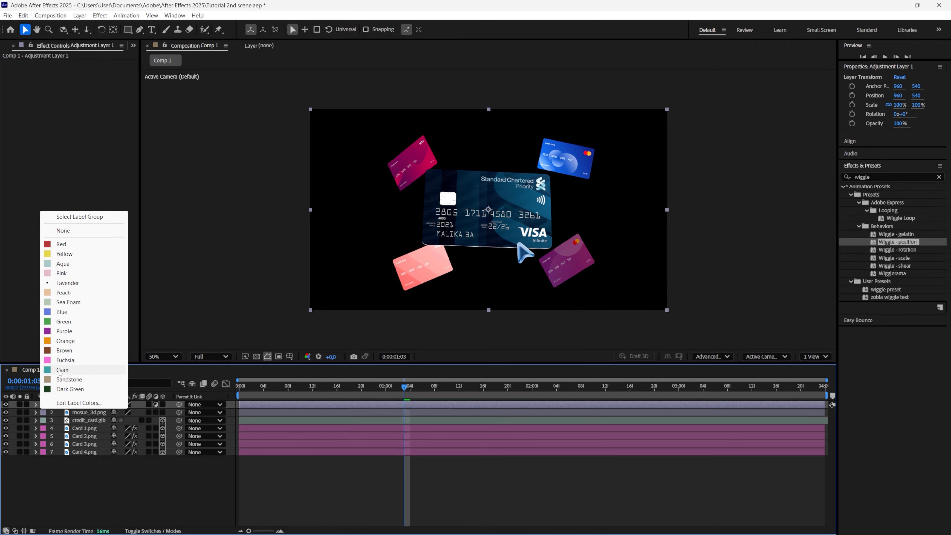
left_click(93, 313)
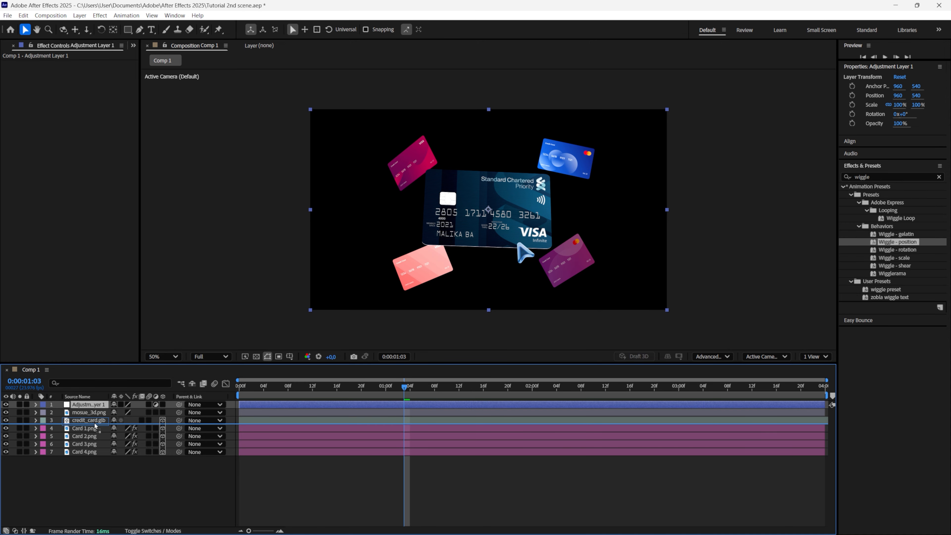
left_click_drag(96, 426, 95, 425)
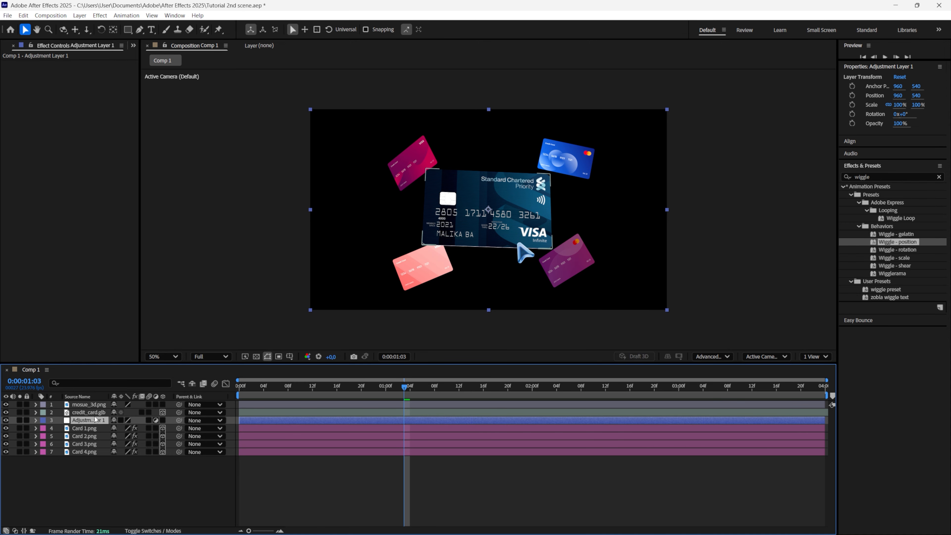
Step: Apply Gaussian Blur to the adjustment layer with Blurriness set to 25
left_click_drag(887, 218, 466, 420)
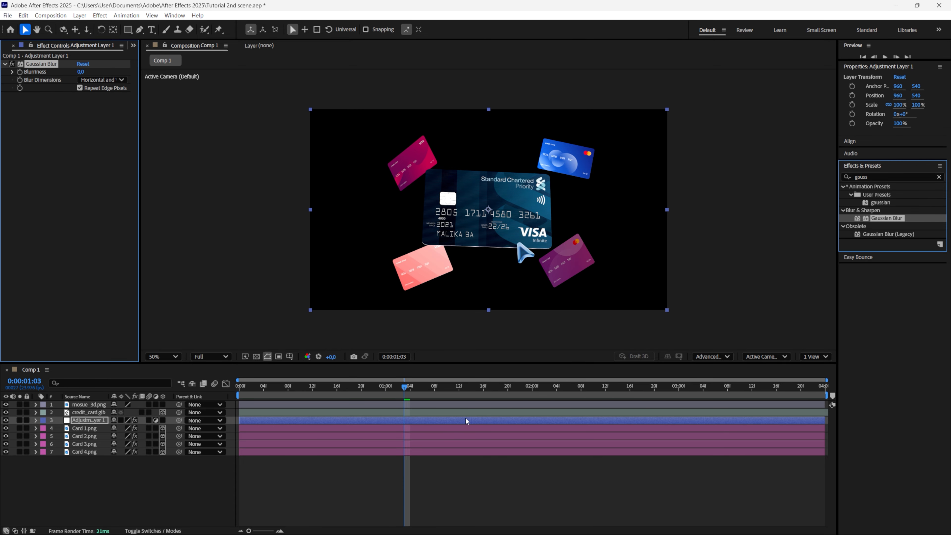
left_click(83, 72)
type("25")
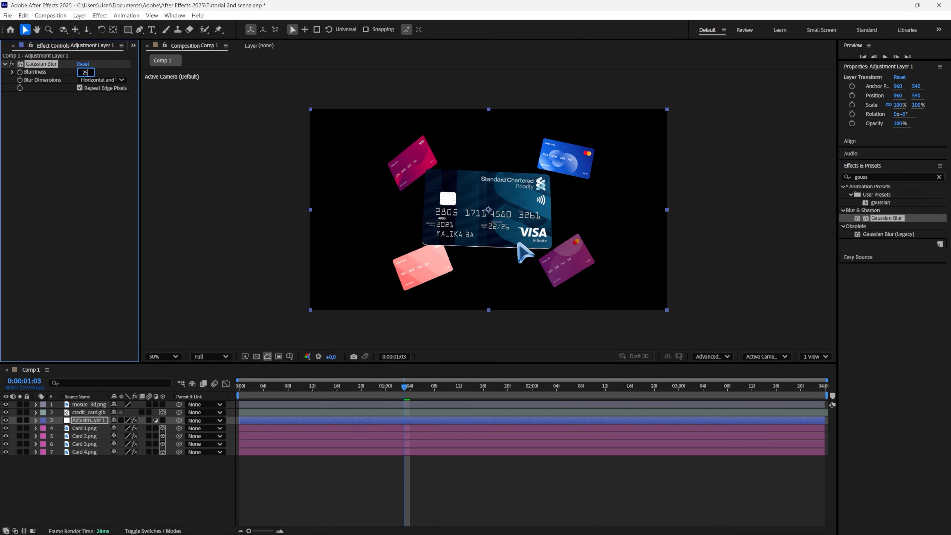
left_click(114, 160)
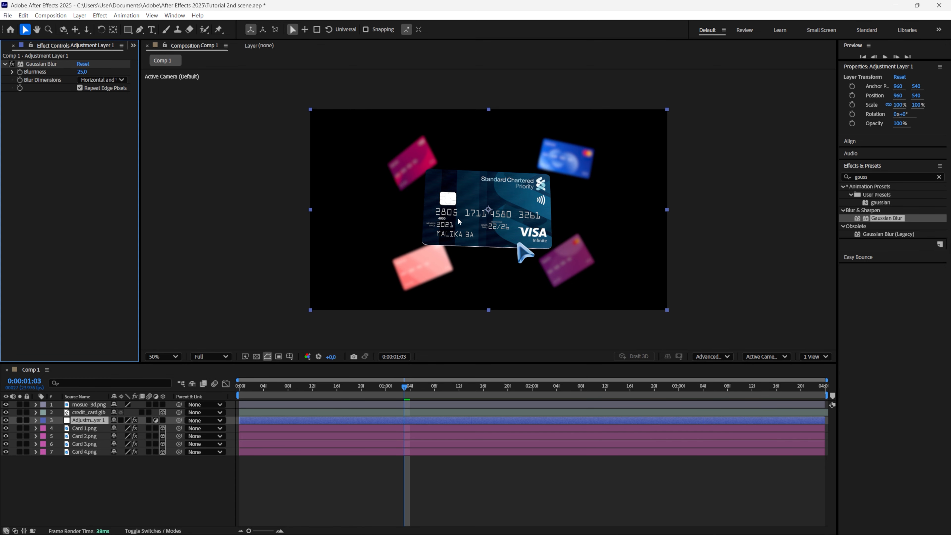
Step: Create a null object and place it between the adjustment layer and Card 1
left_click(85, 17)
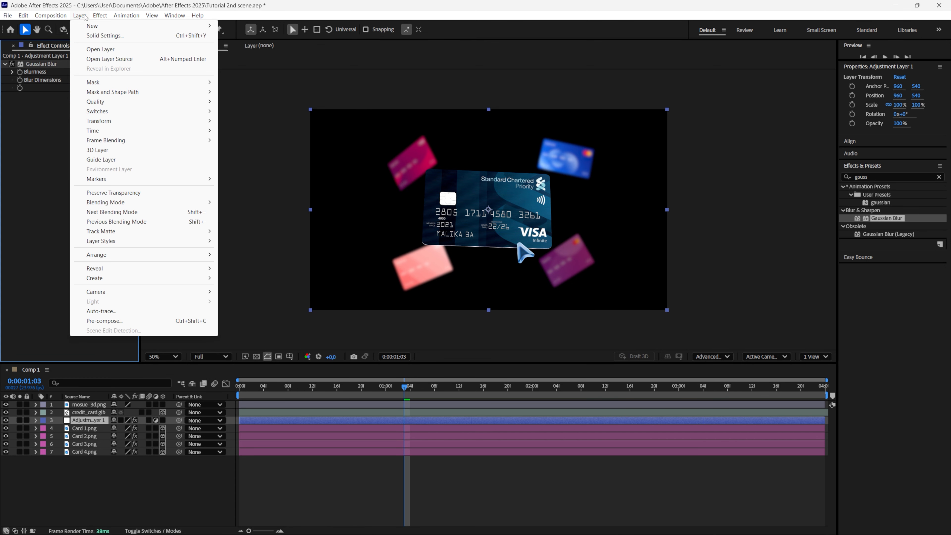
mouse_move(157, 25)
left_click(251, 64)
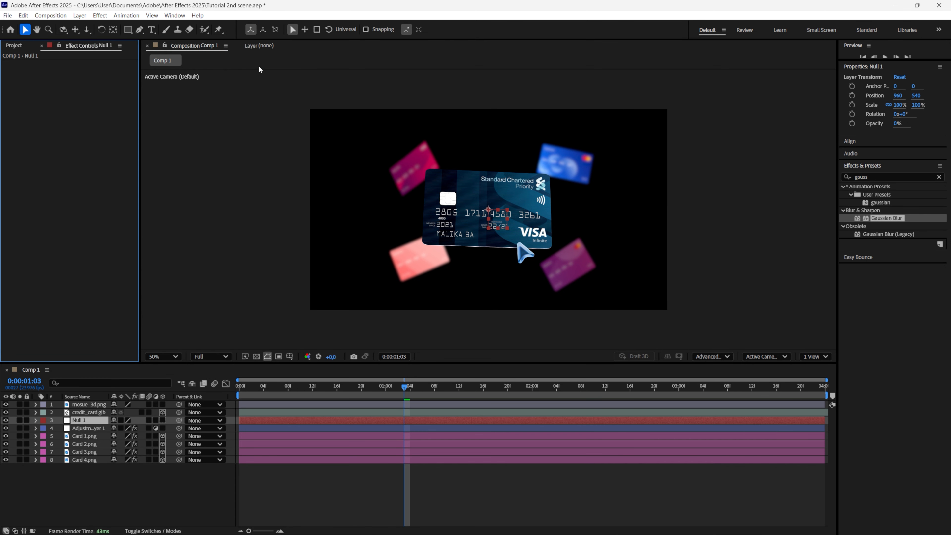
left_click_drag(92, 424, 91, 436)
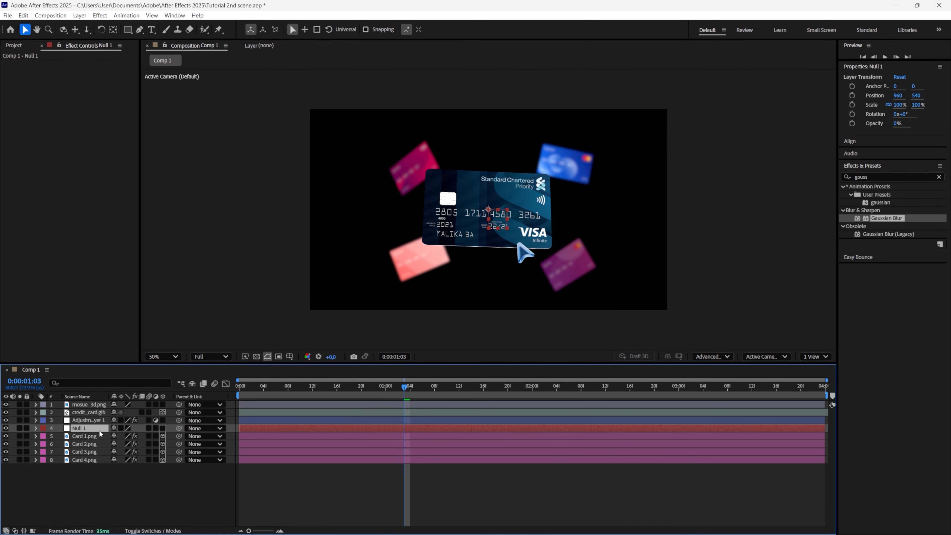
Step: Parent Card 1 through Card 4 to Null 1 and make the null a 3D layer
left_click(90, 460)
left_click(92, 436, "shift")
left_click_drag(179, 436, 90, 428)
left_click(163, 429)
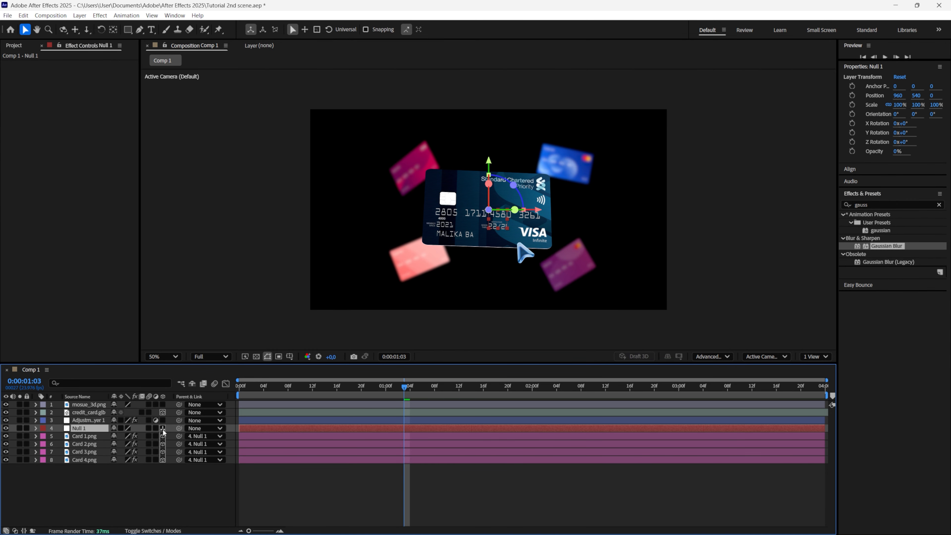
Step: Keyframe Null 1's Z Rotation at -70° at 0:00:00:00 and 0° at 0:00:01:00
key("Home")
key("r")
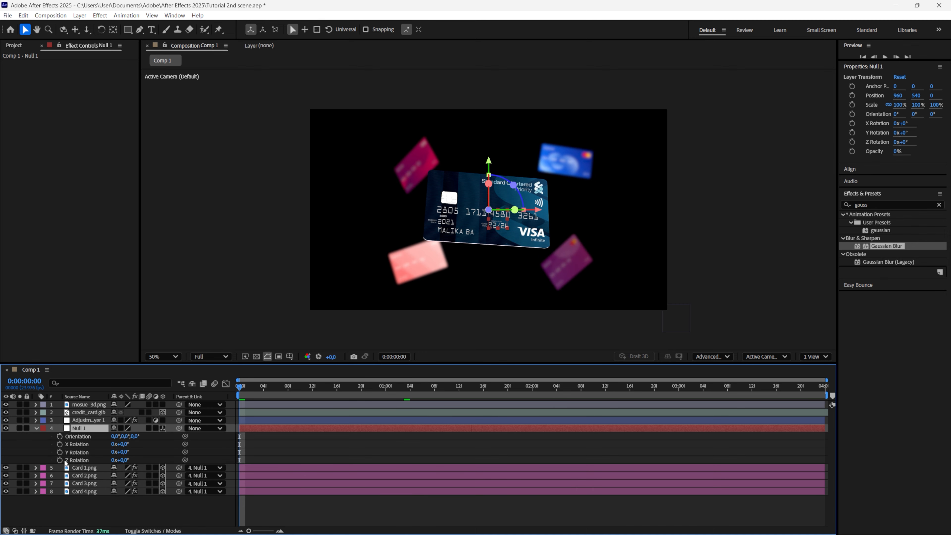
left_click(60, 459)
left_click_drag(247, 388, 386, 387)
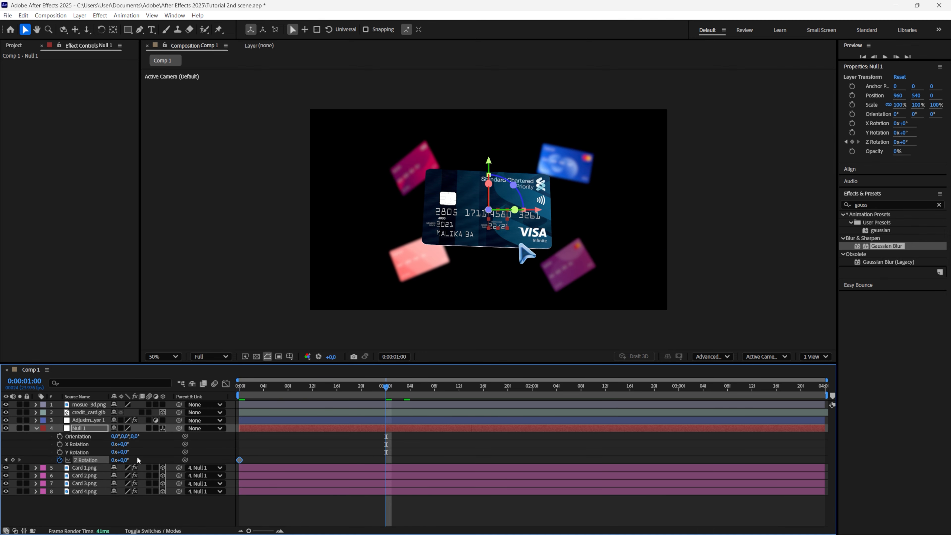
left_click(14, 461)
left_click(123, 460)
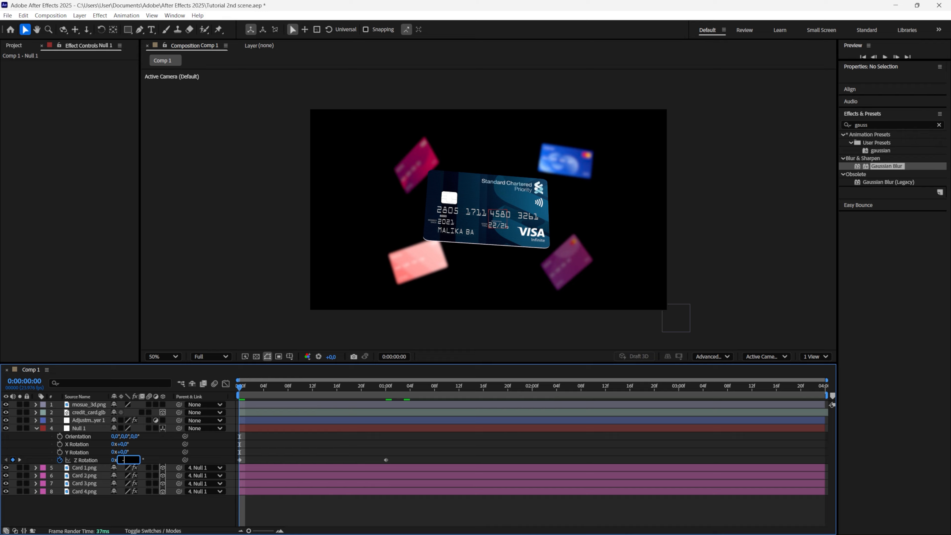
type("-70")
key("Return")
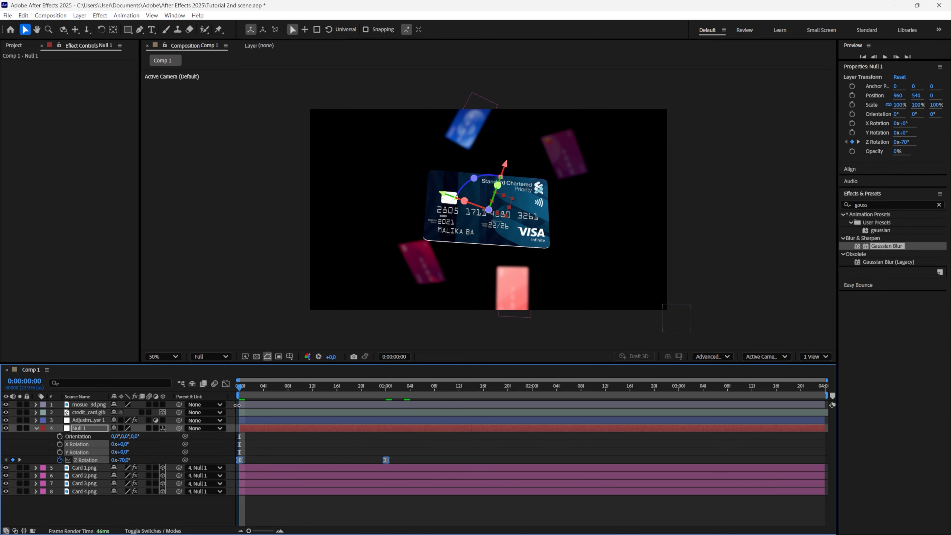
Step: Shape Null 1's Z Rotation value graph into a fast start with a long, smooth slowdown, and preview it
left_click(226, 384)
right_click(320, 429)
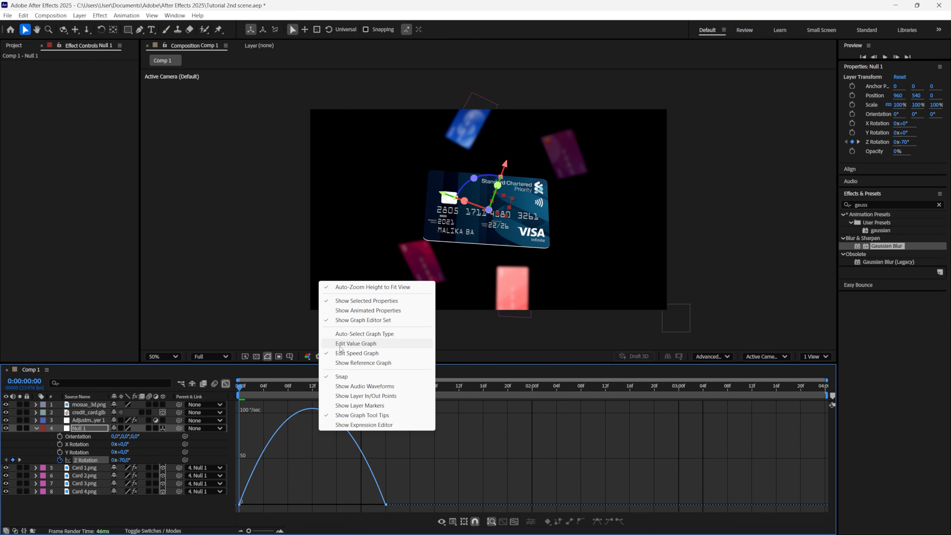
left_click(340, 344)
left_click_drag(342, 409, 247, 410)
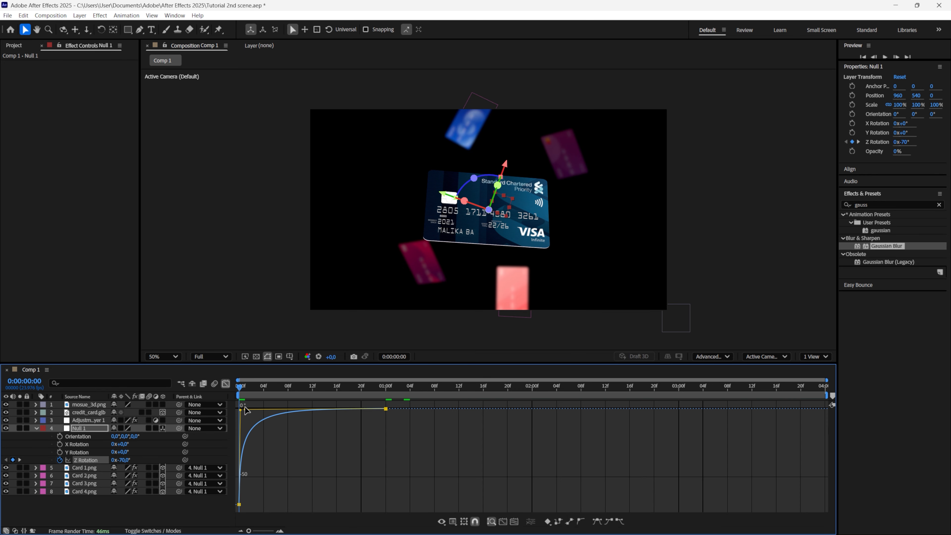
key("shift+F3")
left_click(303, 514)
key("space")
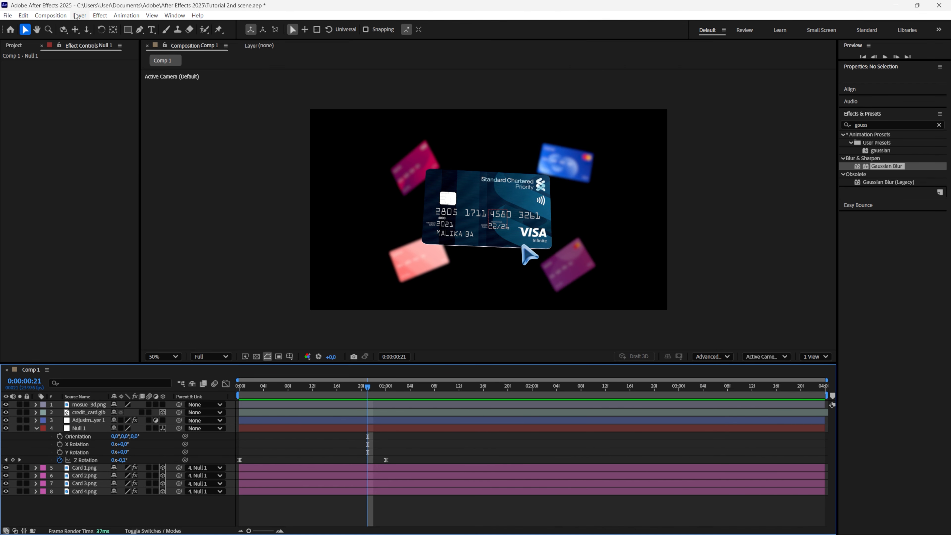
Step: Create a second null object and parent Null 1 and credit_card.glb to it
left_click(80, 15)
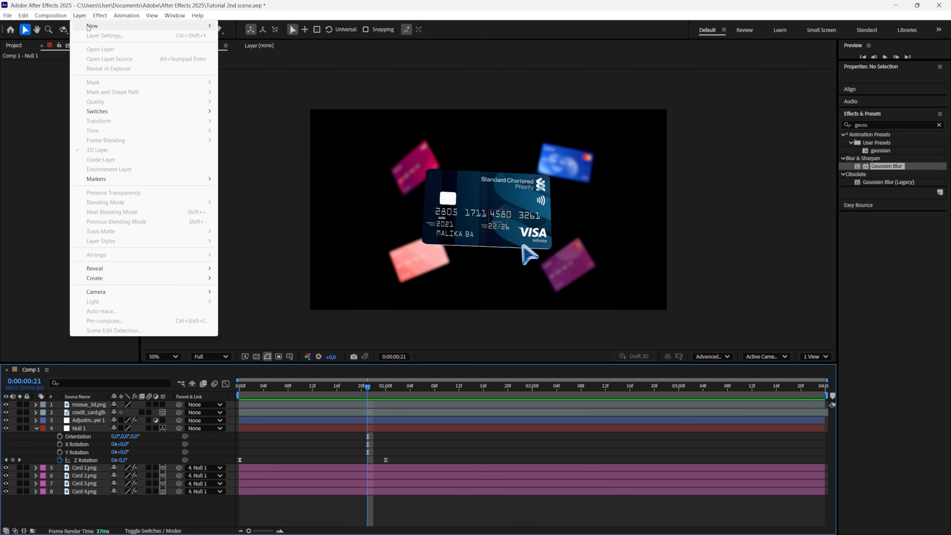
mouse_move(95, 29)
left_click(247, 65)
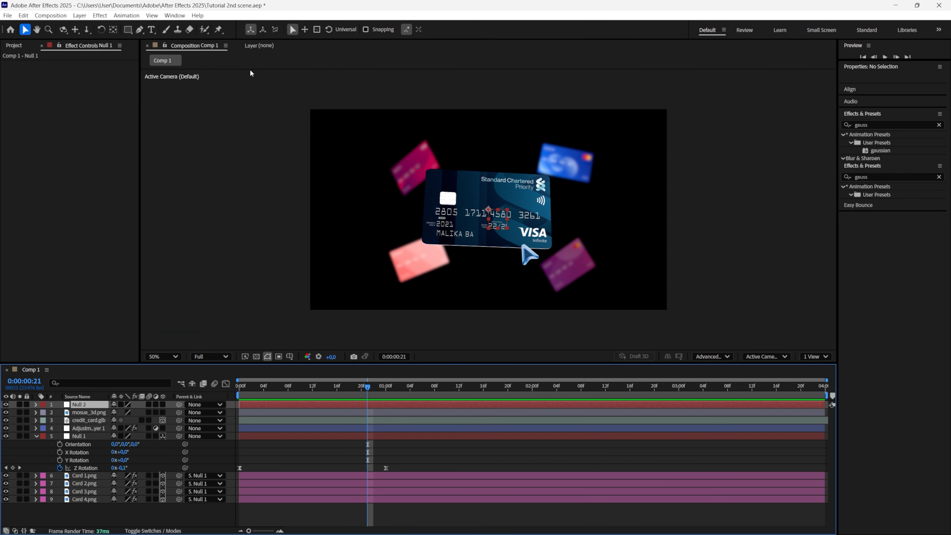
left_click_drag(179, 435, 96, 408)
left_click_drag(179, 420, 97, 405)
Step: Keyframe Null 2's Scale at 30% at 0:00:00:00 and 100% at 0:00:01:20
left_click(97, 403)
key("s")
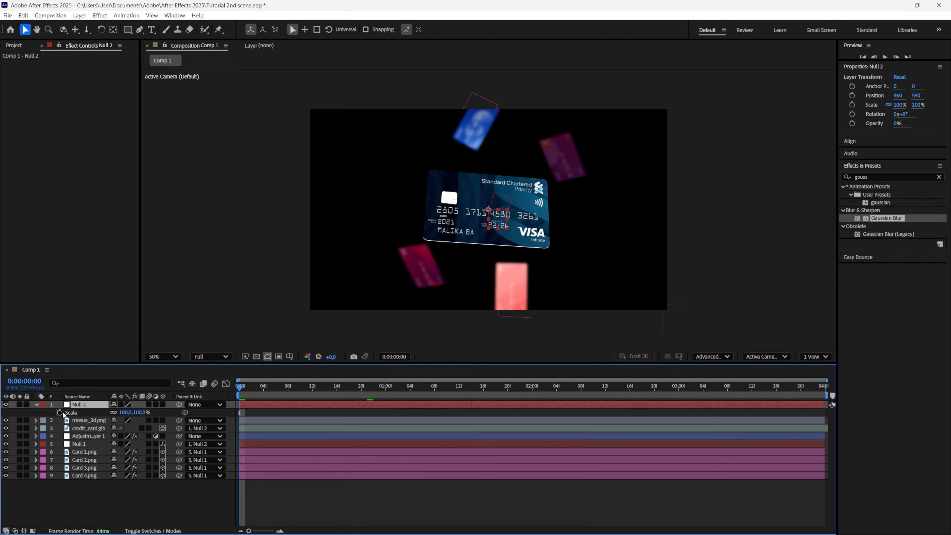
left_click_drag(327, 388, 501, 392)
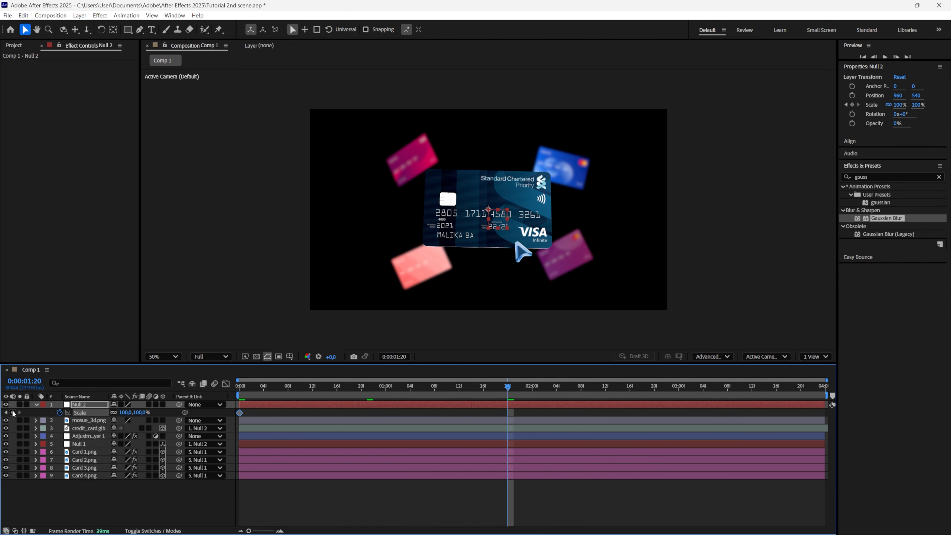
key("Home")
left_click(131, 412)
type("3")
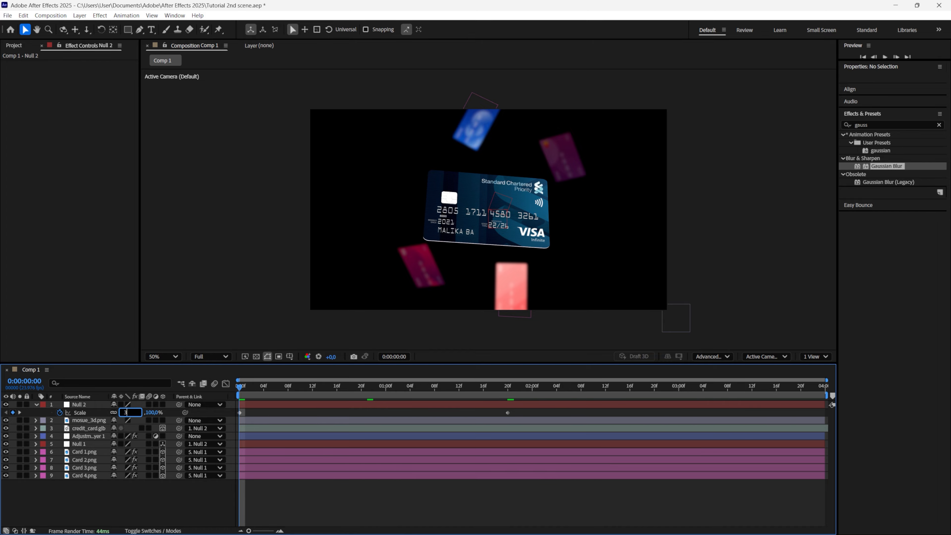
type("0")
key("Return")
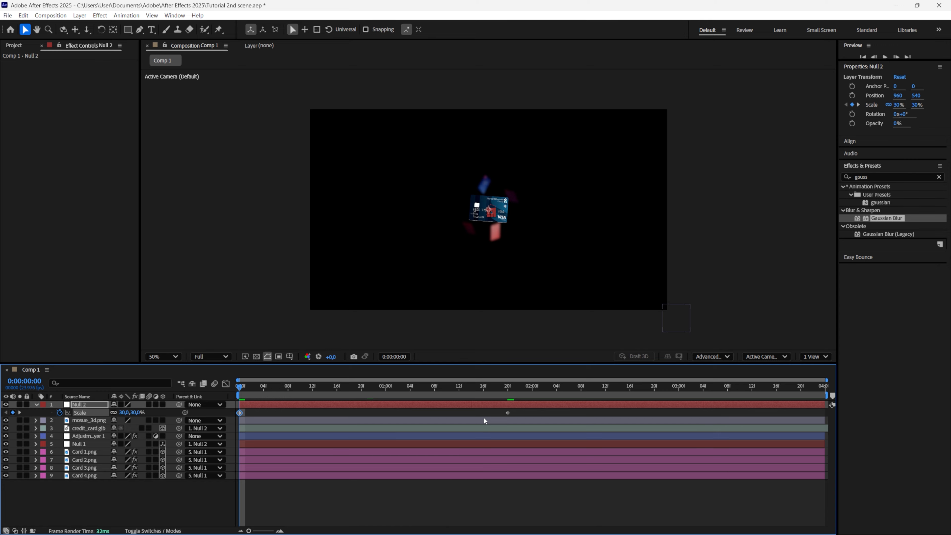
Step: Shape the curve between Null 2's Scale keyframes into a fast start with a smooth slowdown, and preview it
left_click_drag(546, 422, 285, 409)
left_click(226, 383)
left_click_drag(328, 505, 229, 414)
left_click_drag(418, 409, 248, 408)
key("space")
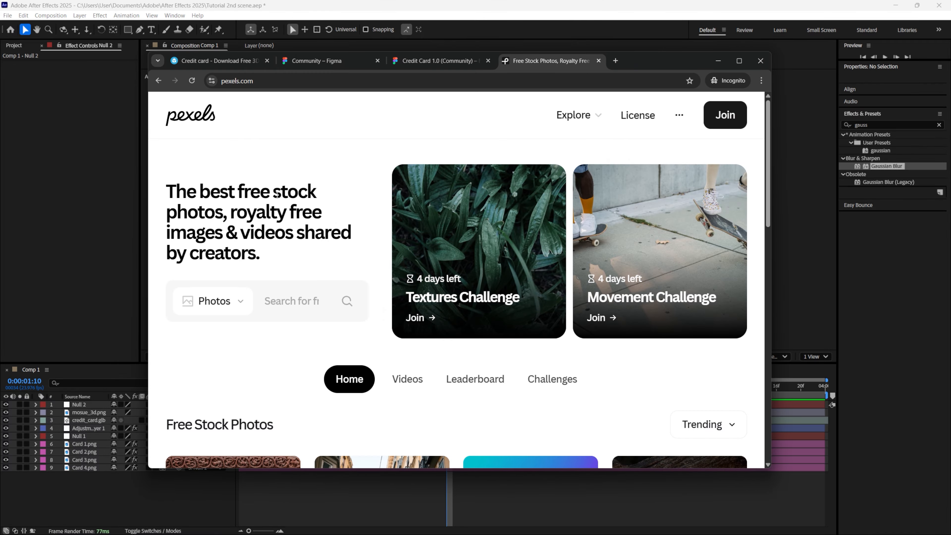
Step: Search Pexels photos for "plant" and download the close-up photo of dark green monstera leaves
left_click(301, 301)
type("plant")
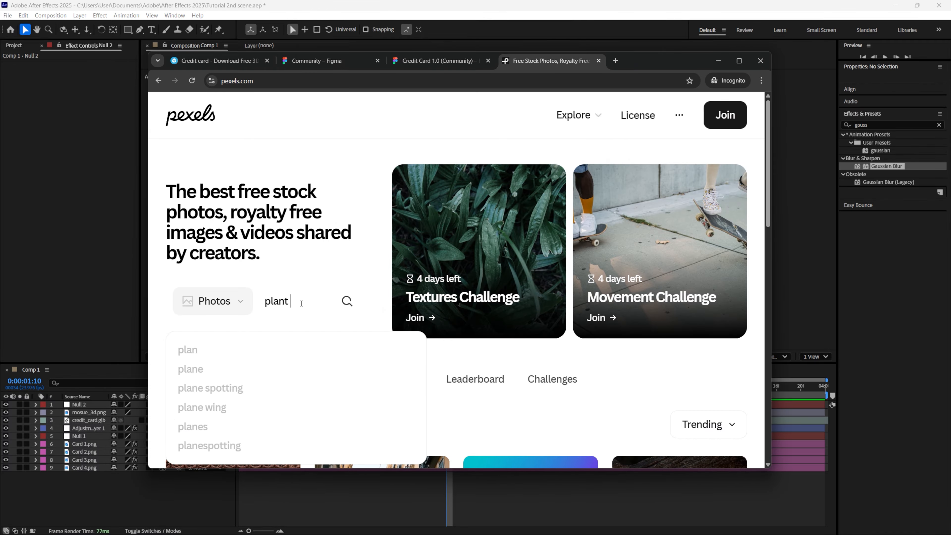
key("Return")
scroll(509, 262, "down", 5)
left_click(513, 225)
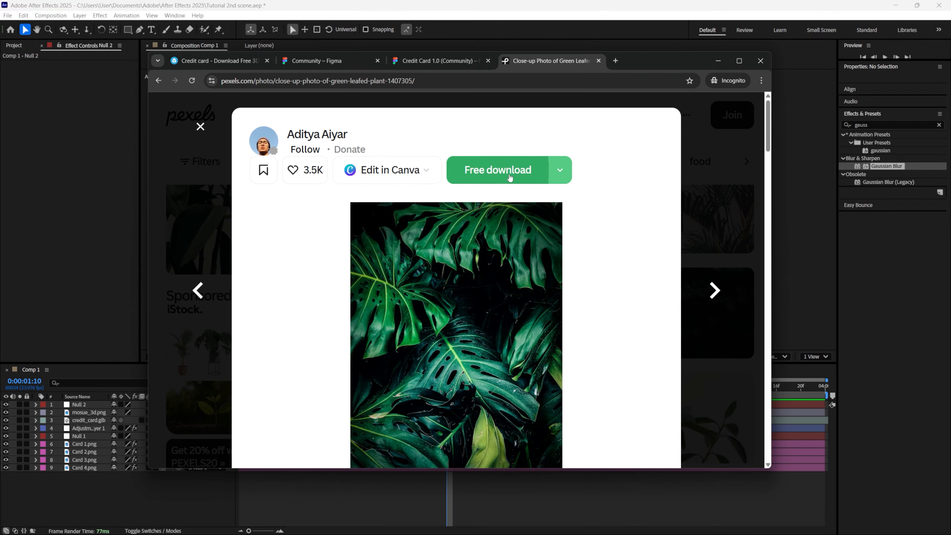
left_click(510, 177)
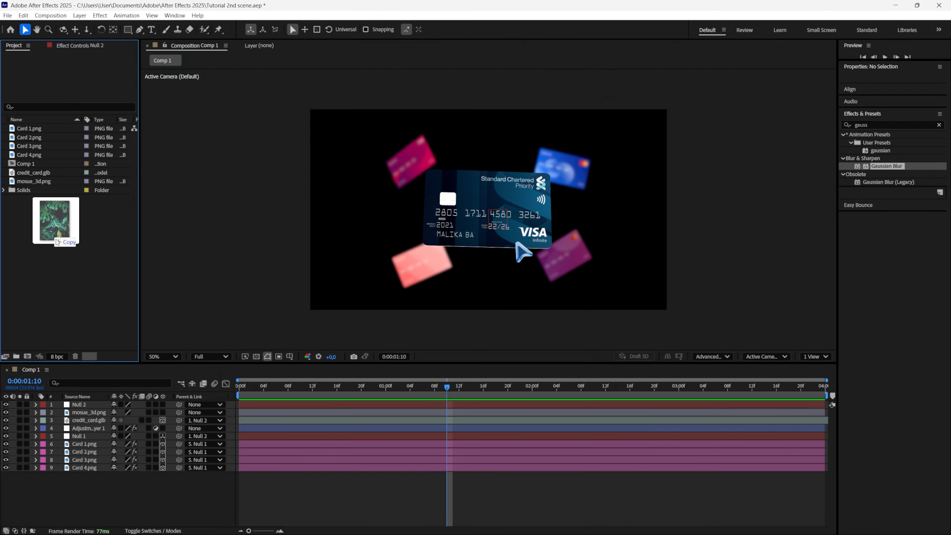
Step: In After Effects, import the downloaded plant photo as Comp 1's bottom layer and set its Scale to 50%
left_click_drag(48, 190, 288, 493)
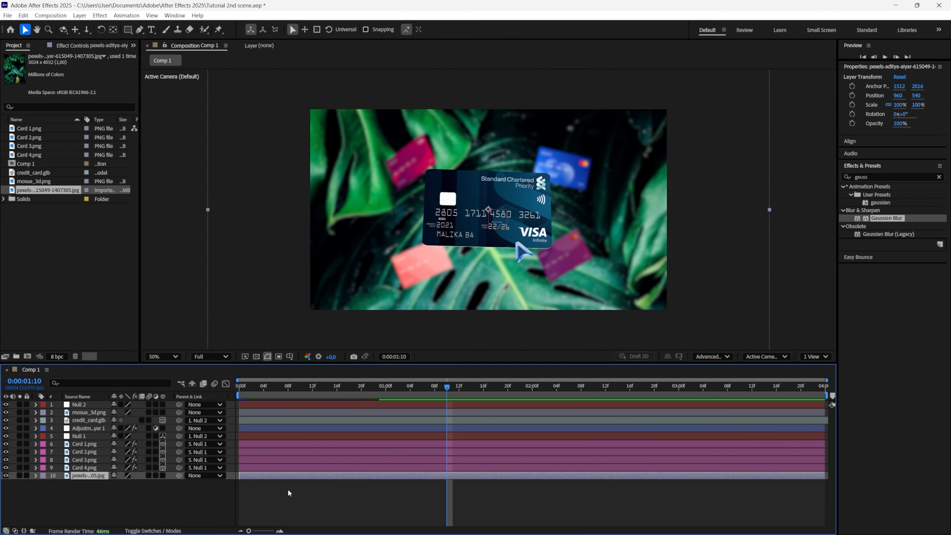
key("s")
left_click(129, 483)
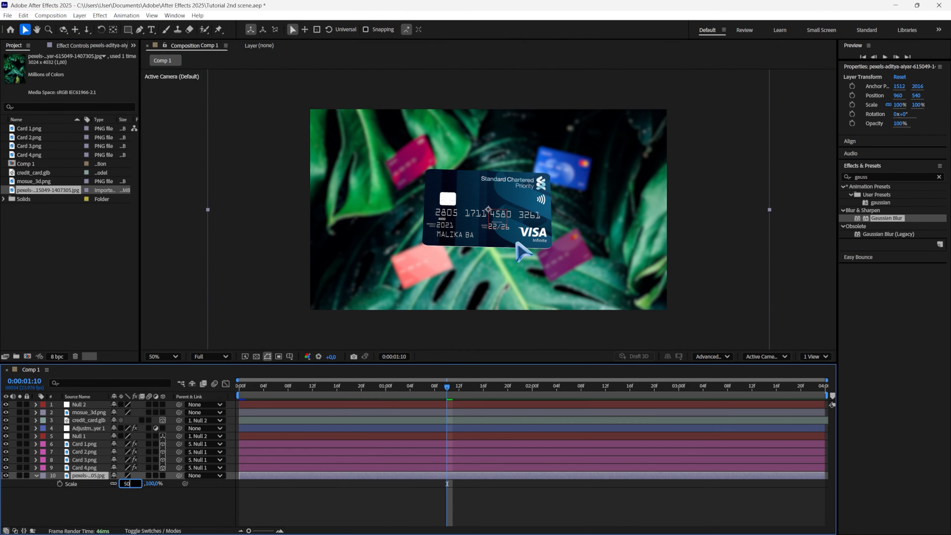
type("50")
key("Return")
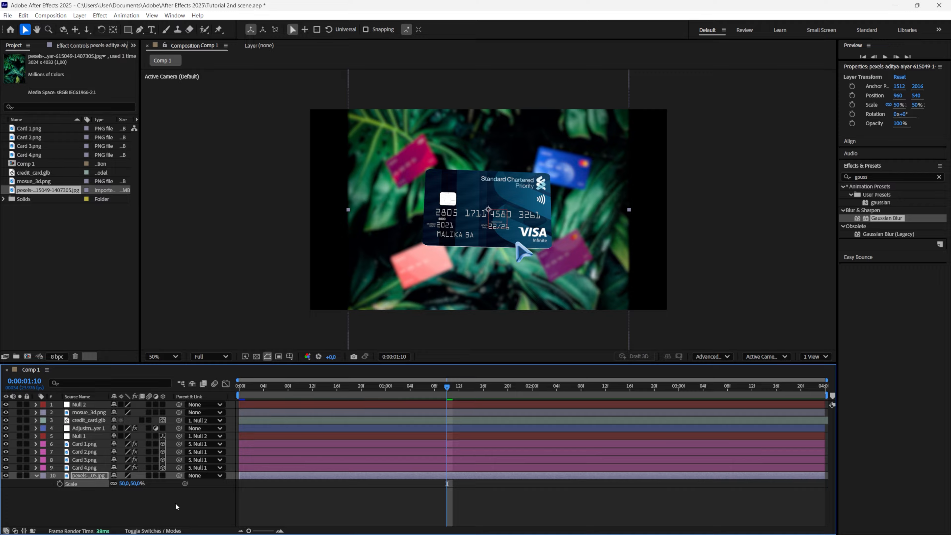
Step: Rotate the plant photo layer 90° and apply Gaussian Blur to it with a Blurriness of 500
key("r")
left_click(125, 484)
type("90")
key("Return")
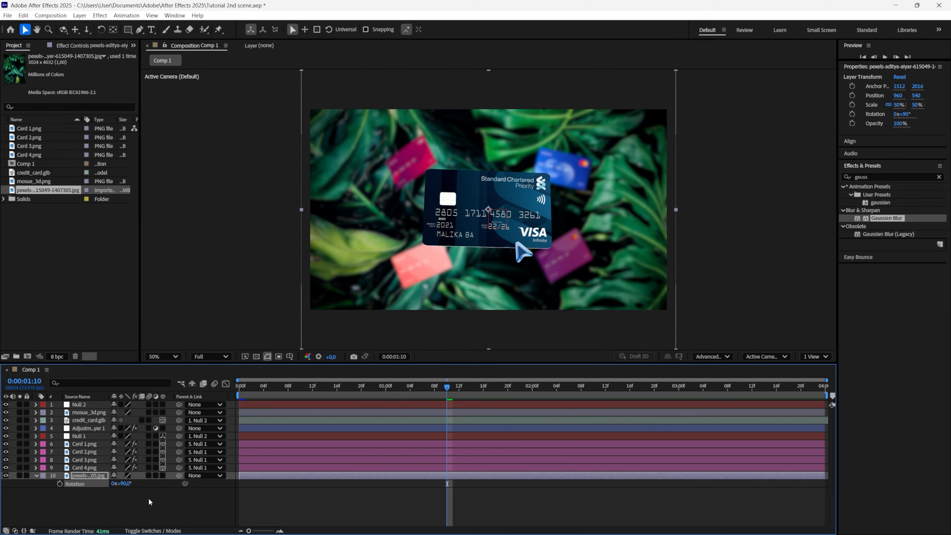
key("r")
left_click_drag(887, 218, 448, 476)
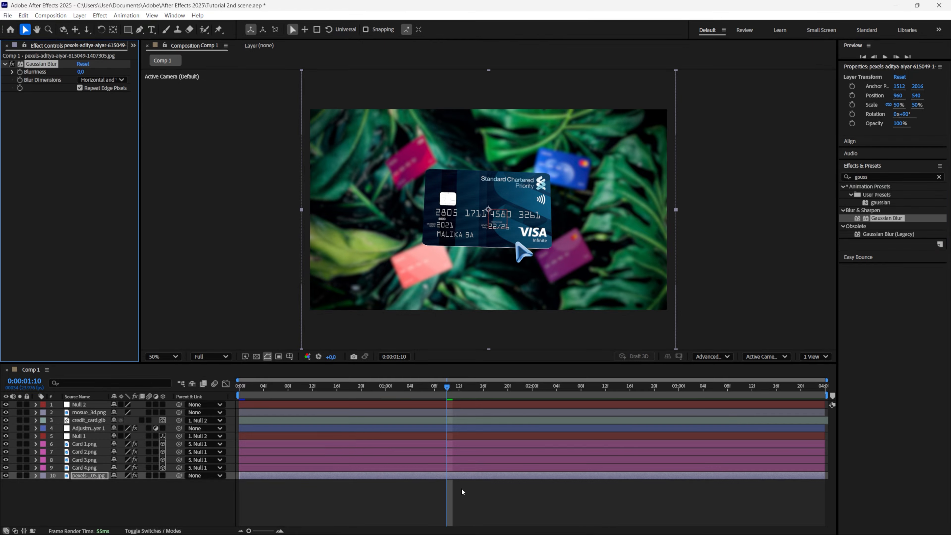
key("Return")
Step: Apply Tritone to the plant photo layer with Highlights FFFFFF, Midtones C5CAE3 and Shadows B9E1FF
double_click(861, 176)
type("tritone")
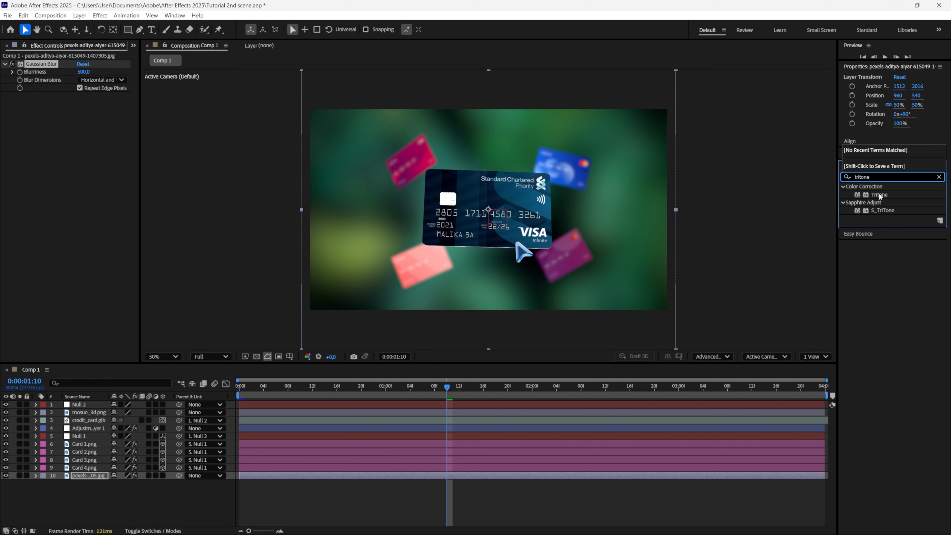
left_click_drag(879, 194, 451, 477)
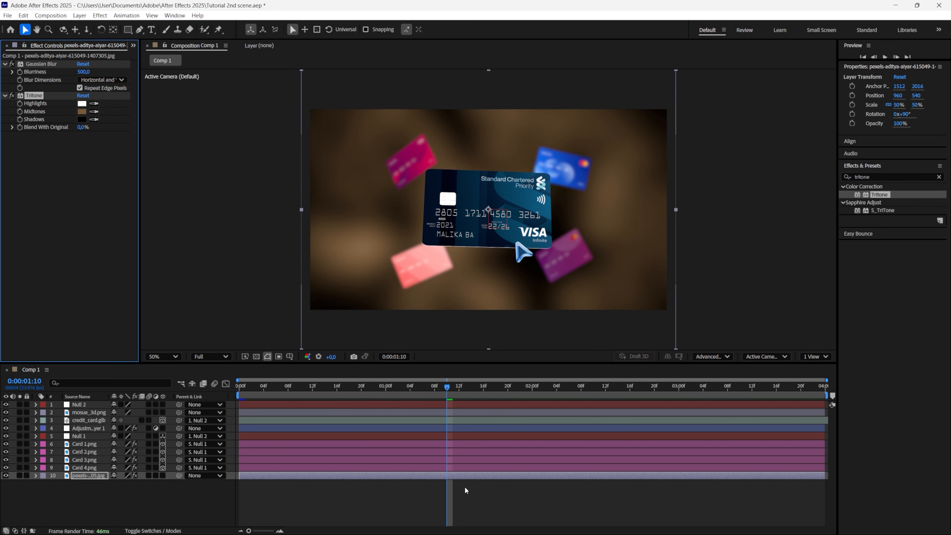
left_click(82, 104)
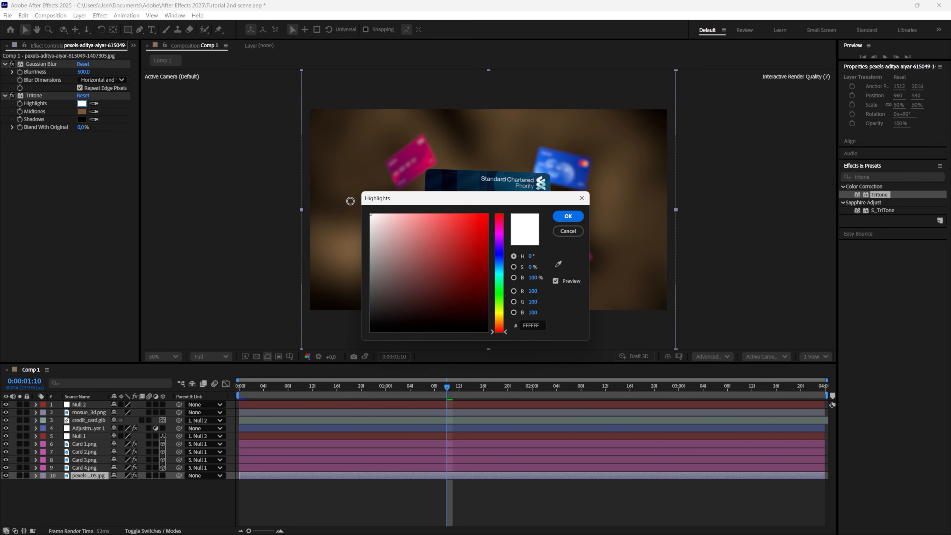
left_click(567, 217)
left_click(82, 112)
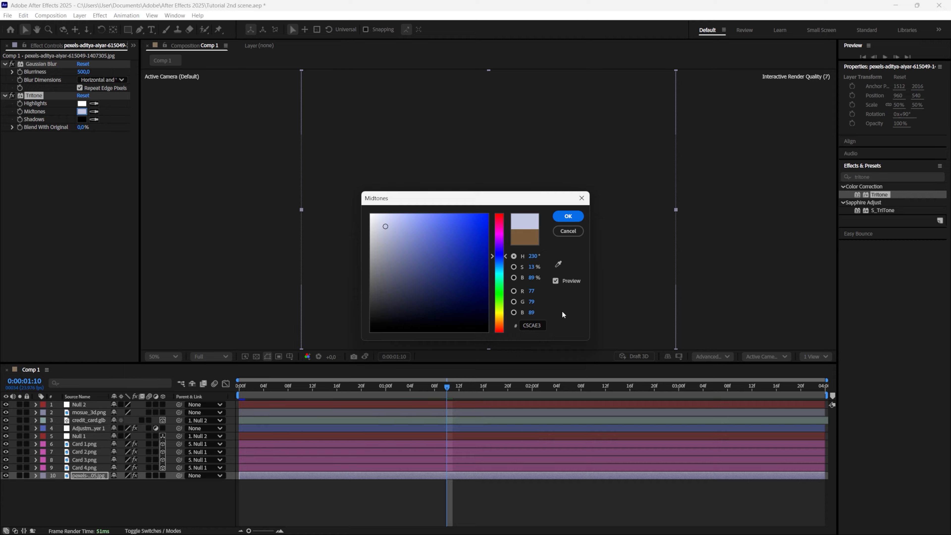
left_click(568, 216)
left_click(81, 119)
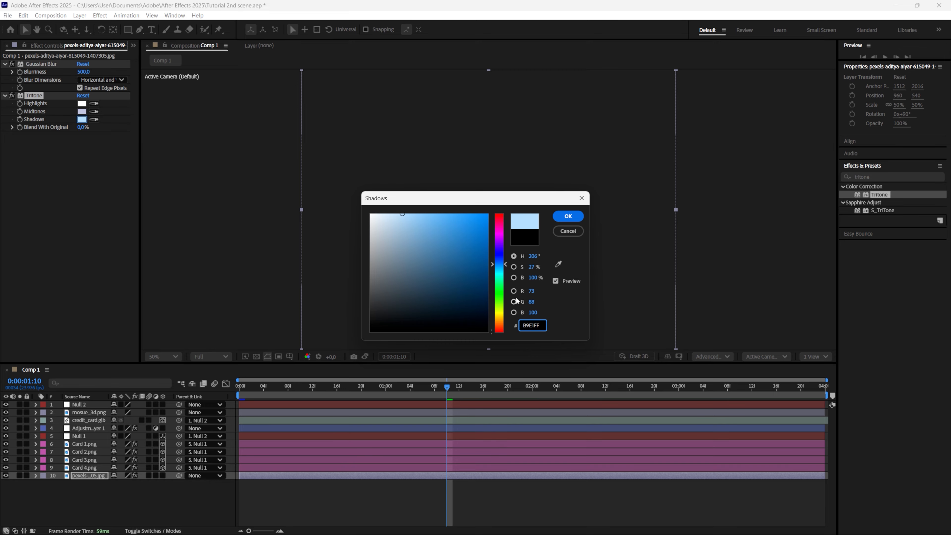
left_click(547, 304)
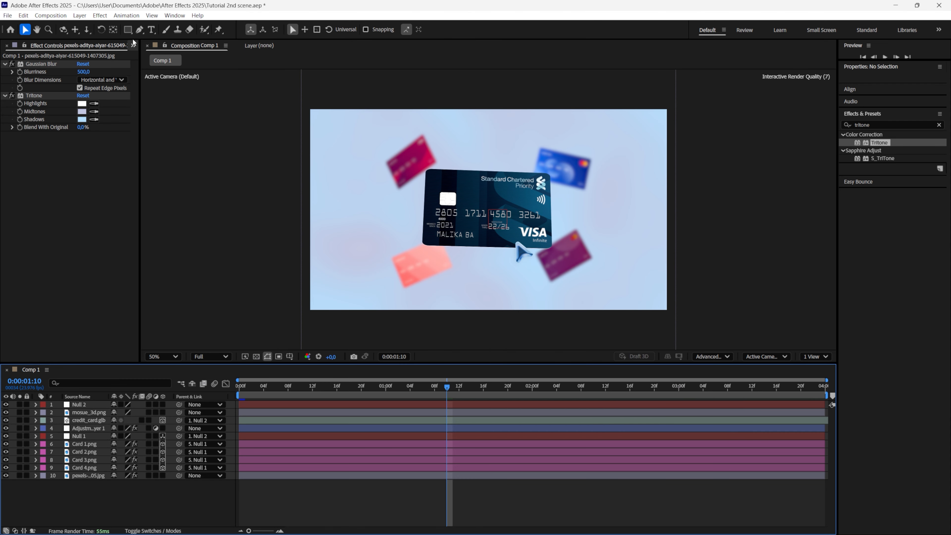
Step: Create an adjustment layer above all layers and apply Lumetri Color to it
left_click(82, 14)
mouse_move(92, 29)
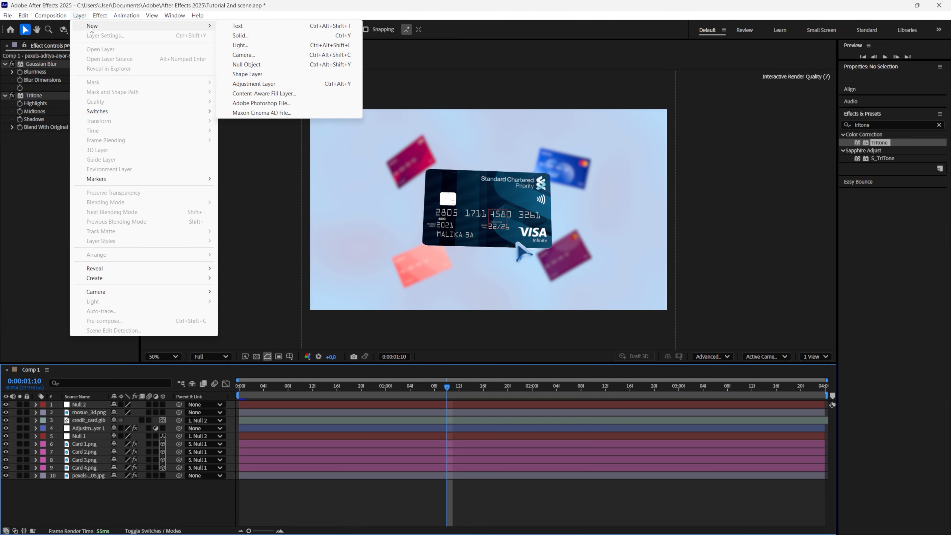
left_click(254, 89)
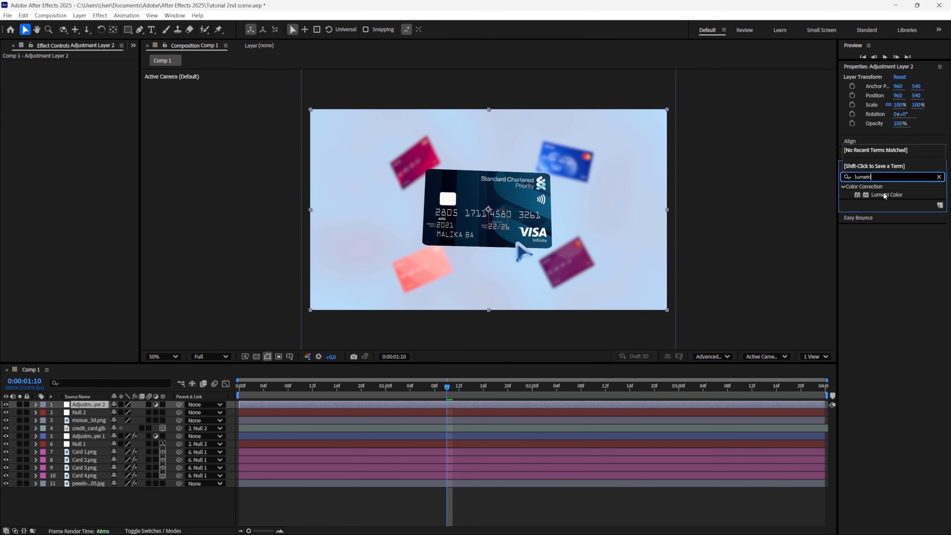
left_click_drag(885, 195, 431, 404)
Step: Set Lumetri Color's Creative Look to SL BLUE STEEL with an Intensity of 60
left_click(13, 72)
left_click(13, 71)
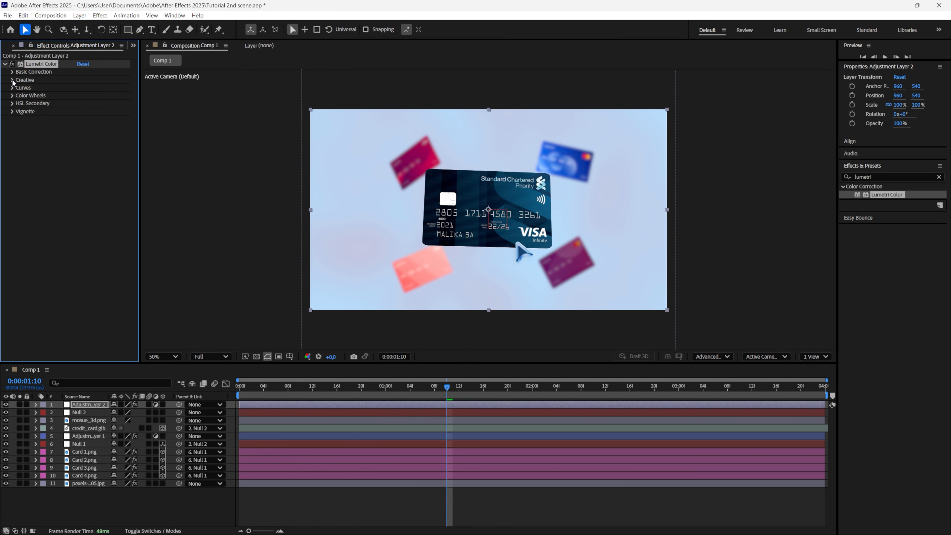
left_click(15, 80)
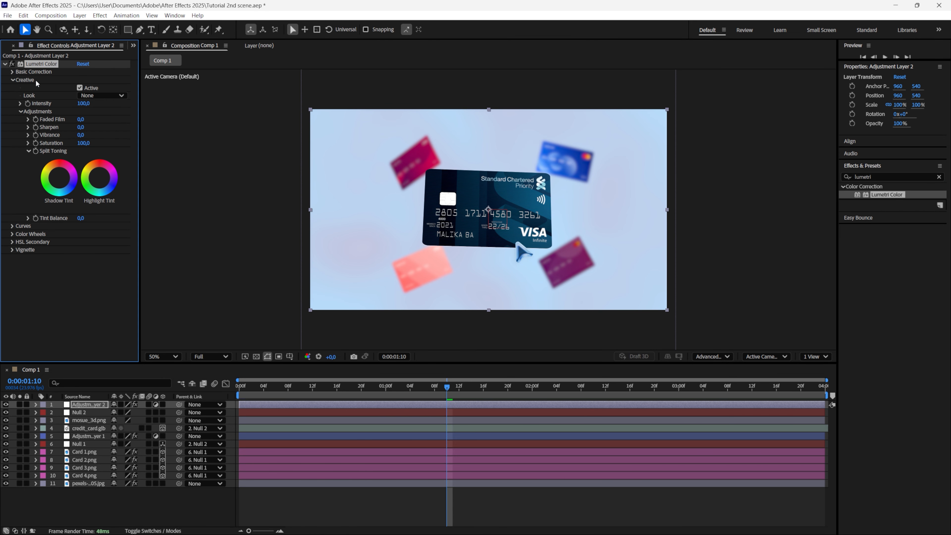
left_click(101, 95)
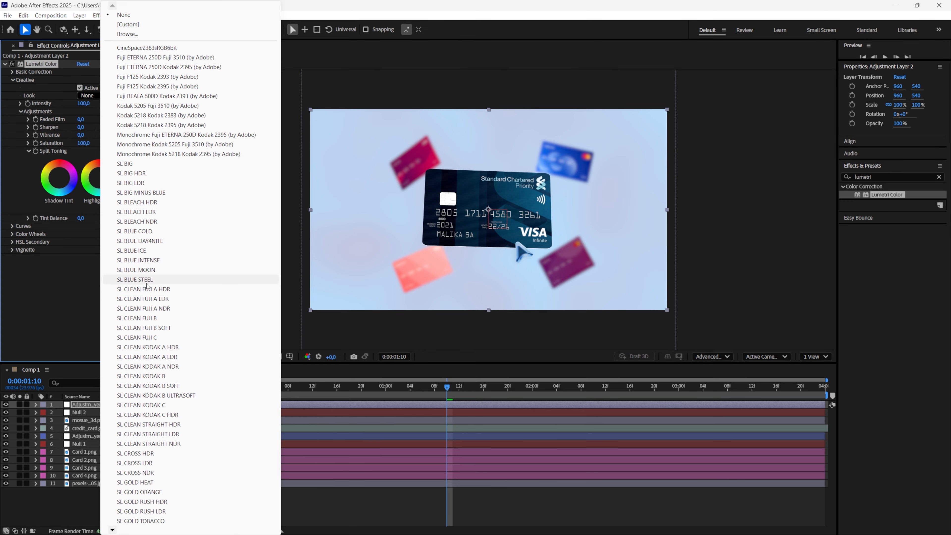
left_click(134, 280)
type("60")
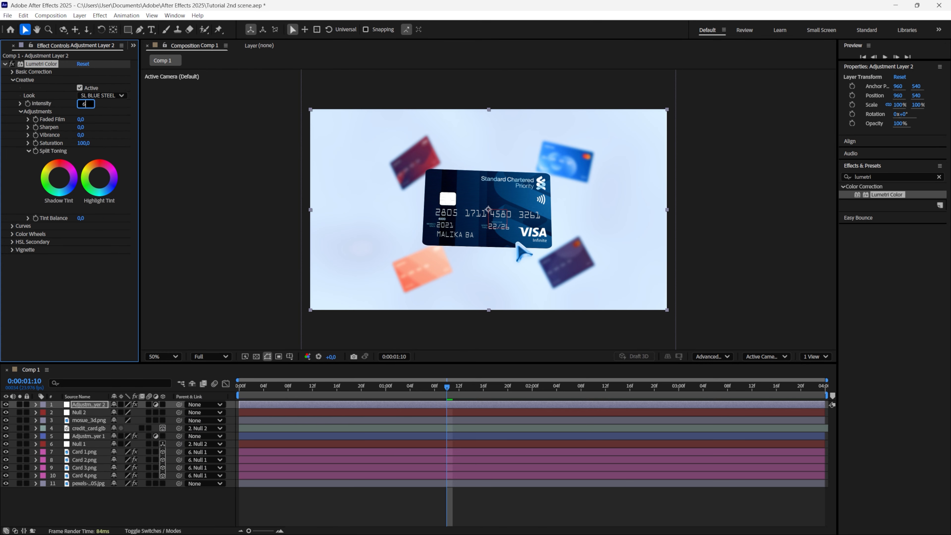
key("Return")
Step: Create another adjustment layer at the top of the stack and apply Fast Box Blur to it
left_click_drag(447, 388, 147, 396)
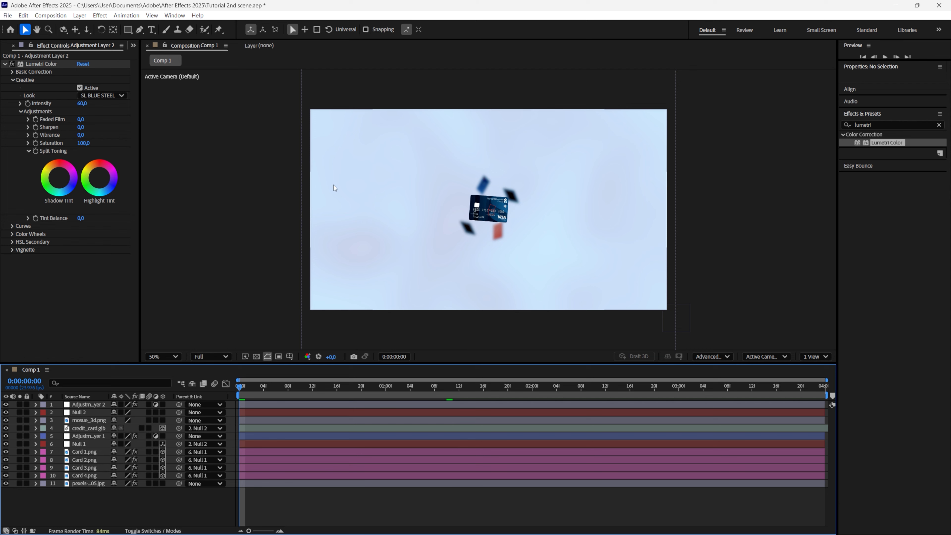
left_click(83, 15)
mouse_move(93, 27)
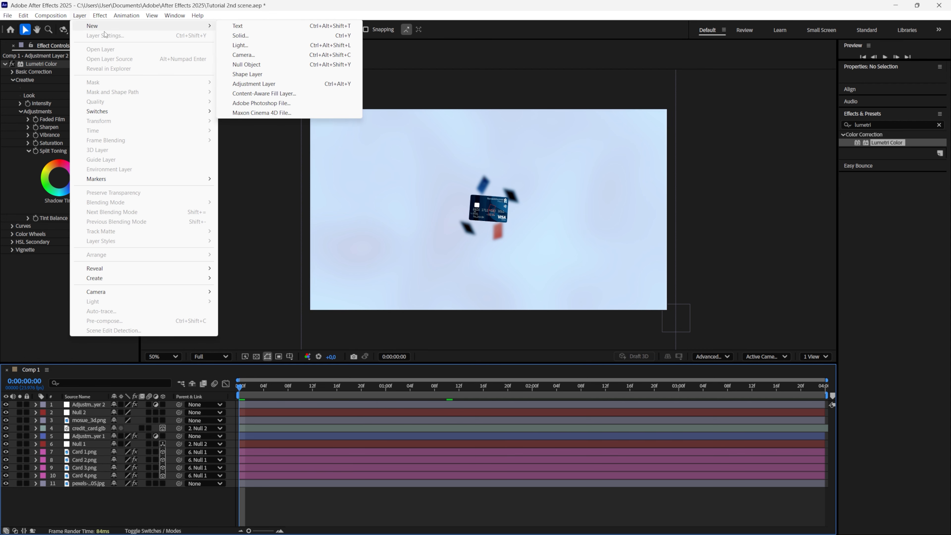
left_click(253, 84)
left_click(891, 125)
type("fast box")
left_click_drag(886, 194, 370, 401)
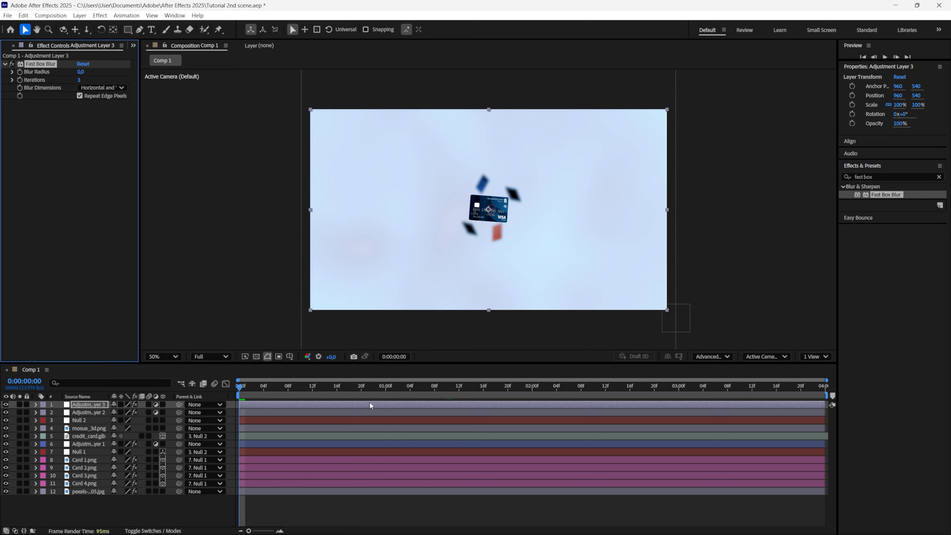
Step: Keyframe the Fast Box Blur's Blur Radius at 4 at 0:00:00:00 and 0 at 0:00:00:10, and preview the animation
left_click(20, 72)
key("u")
left_click(247, 391)
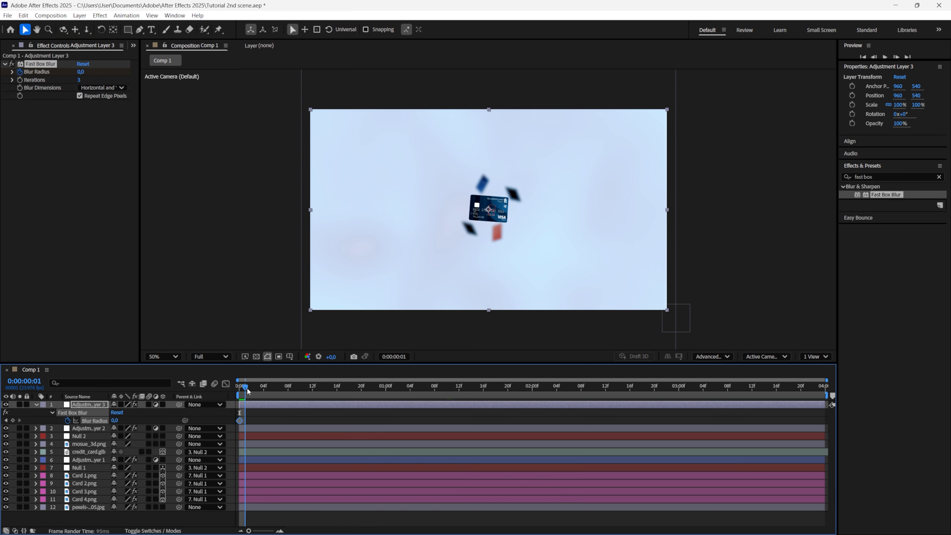
left_click_drag(247, 391, 300, 386)
left_click(15, 420)
key("Home")
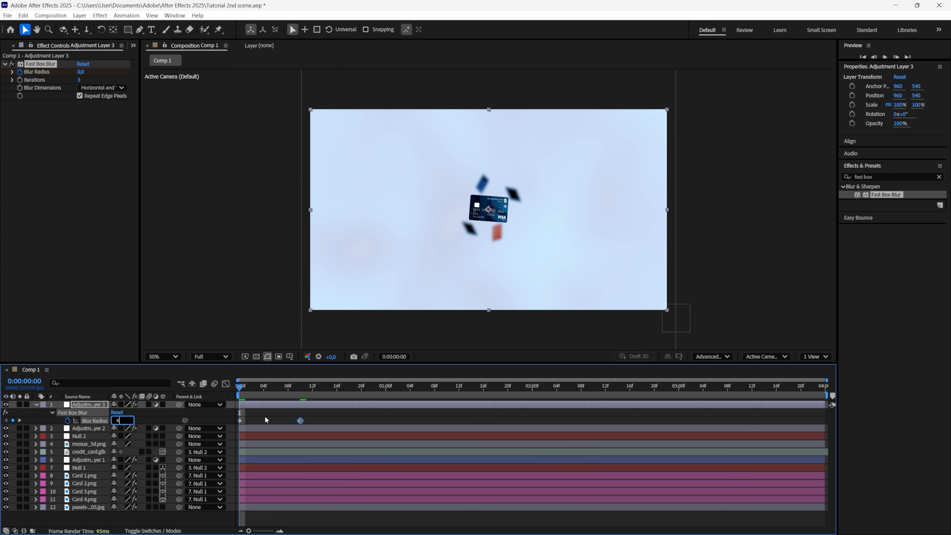
left_click(262, 417)
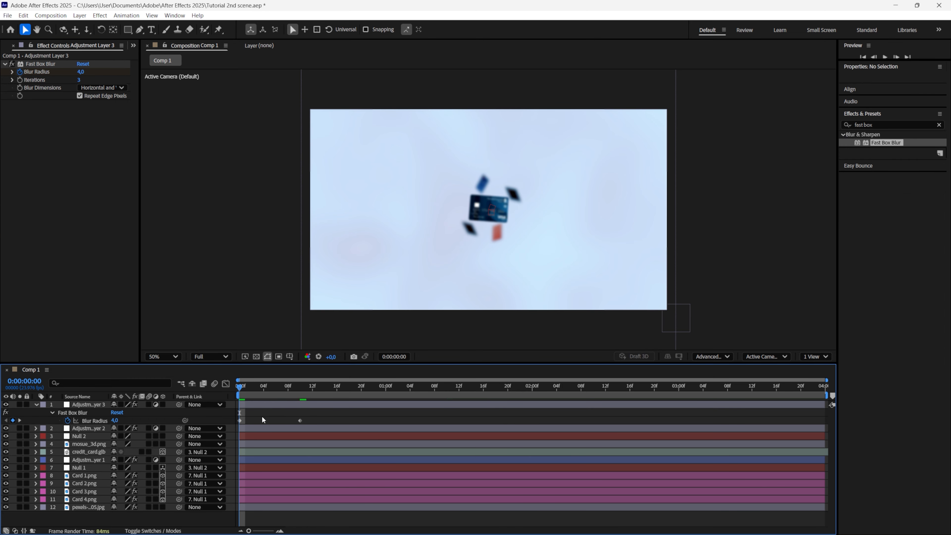
key("k")
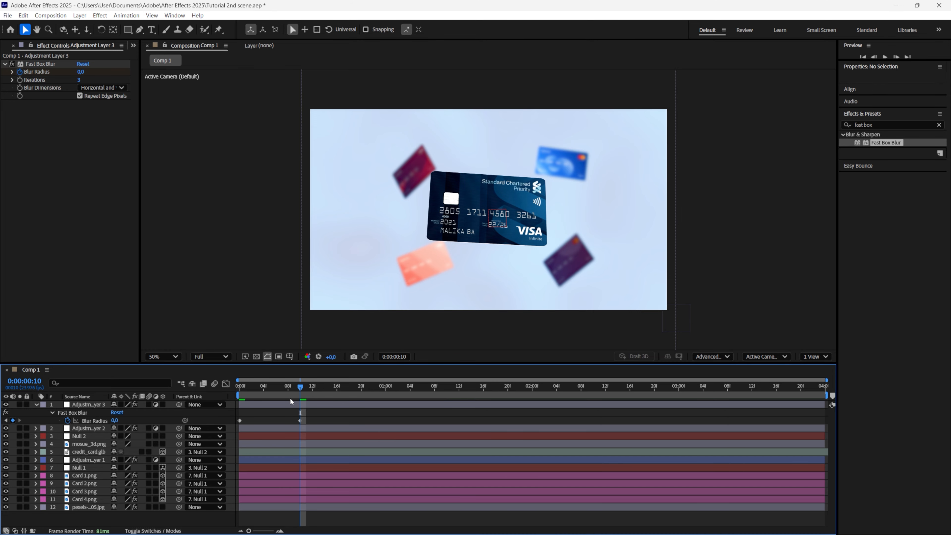
key("Home")
key("space")
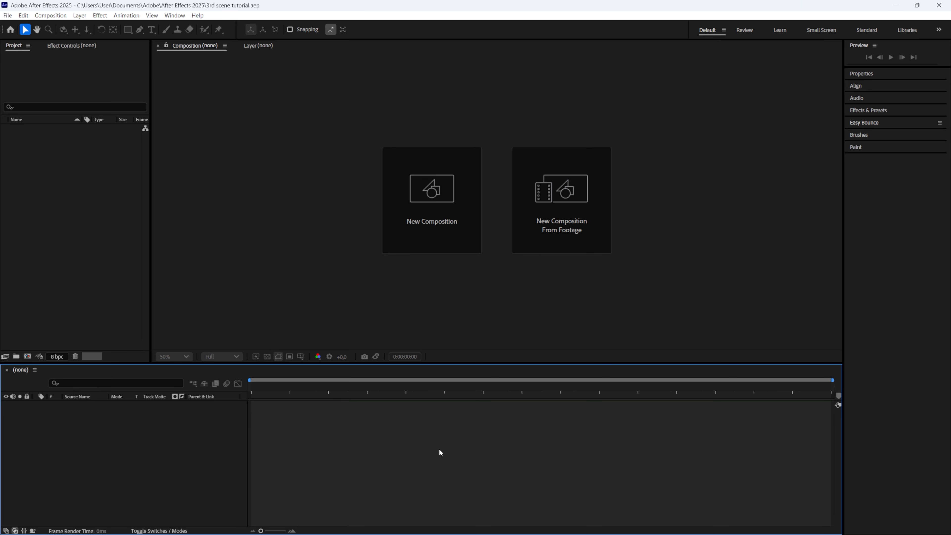
Step: In the 3rd scene tutorial project, create a 1920 x 1080 composition at 23.976 fps lasting 0:00:03:00
left_click(57, 15)
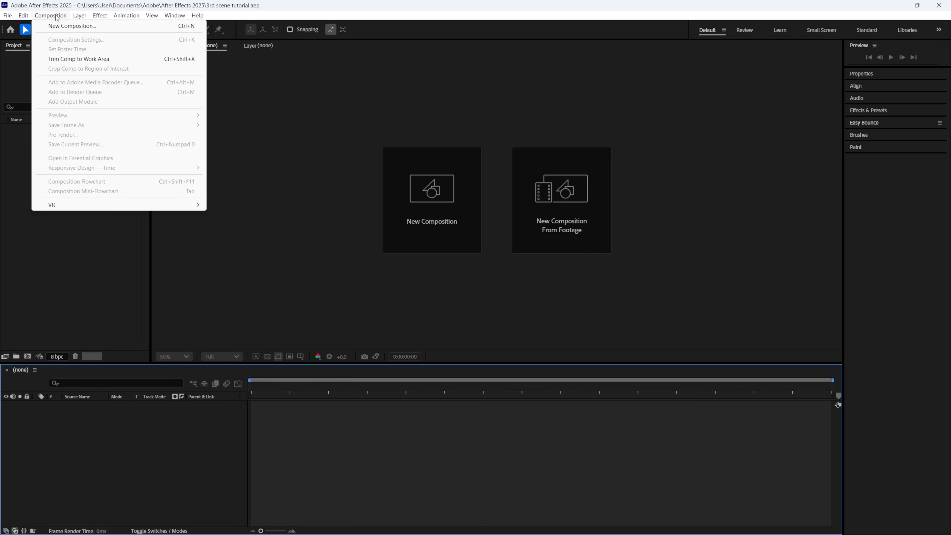
left_click(64, 27)
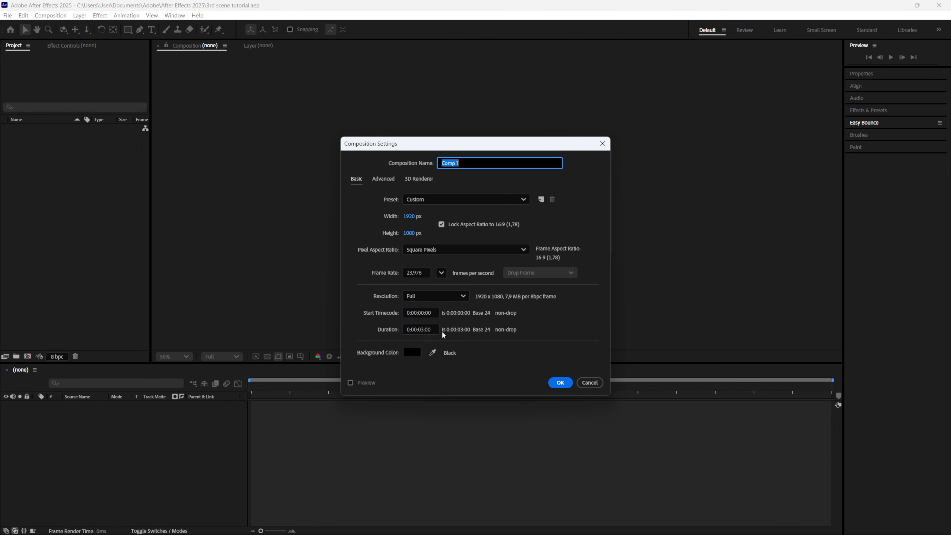
left_click(558, 383)
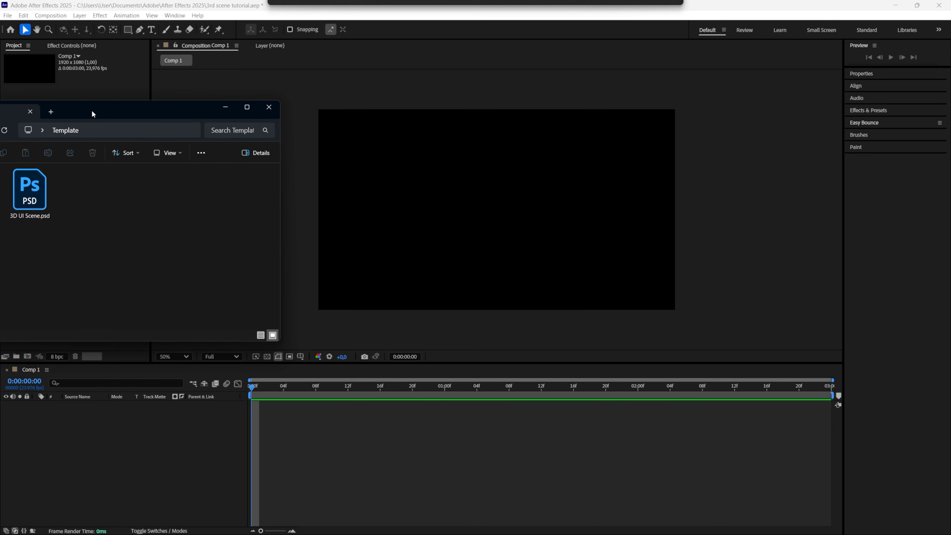
Step: Import 3D UI Scene.psd from the Template folder as a Composition with Editable Layer Styles
left_click_drag(92, 113, 478, 128)
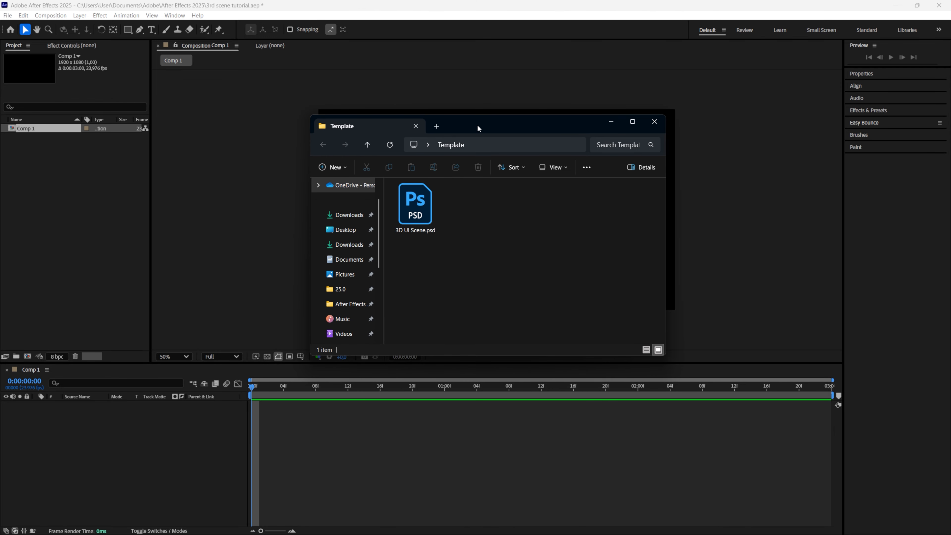
left_click_drag(415, 204, 78, 233)
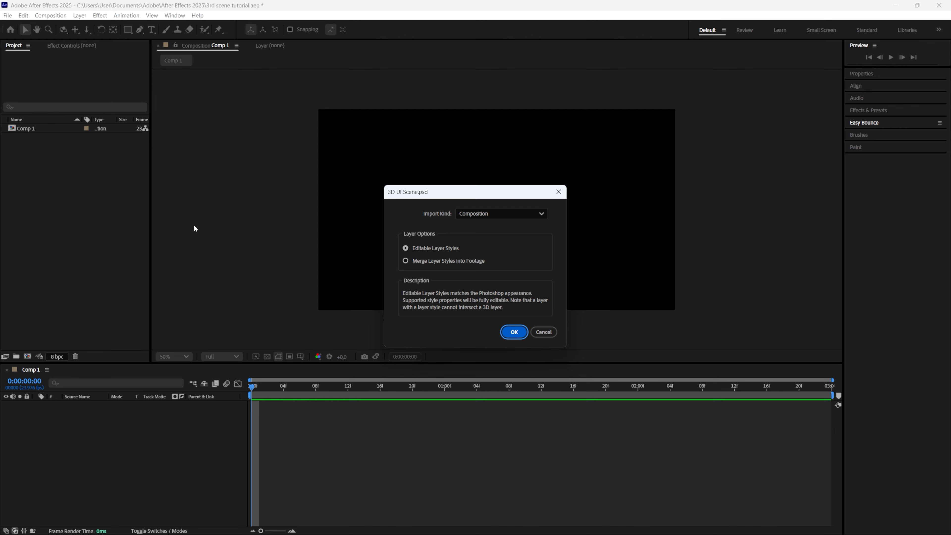
left_click(486, 214)
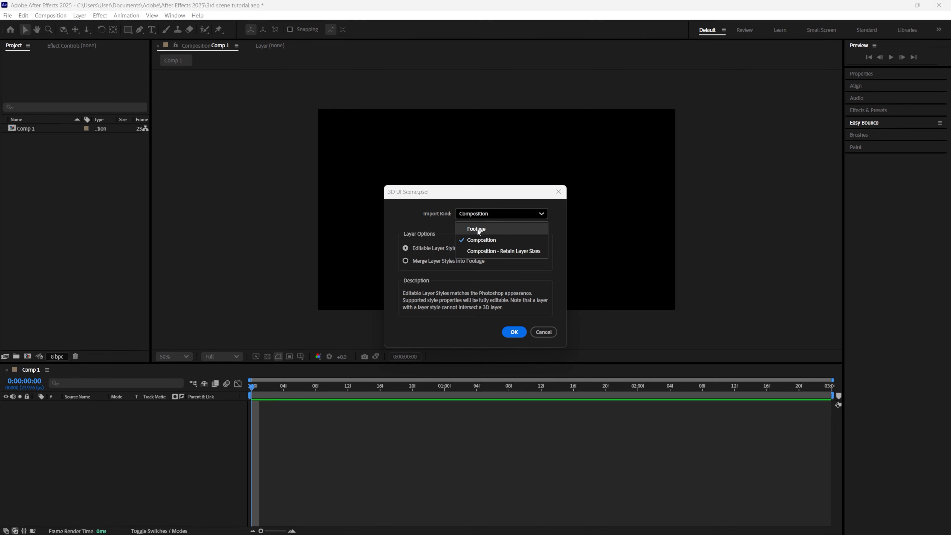
left_click(473, 241)
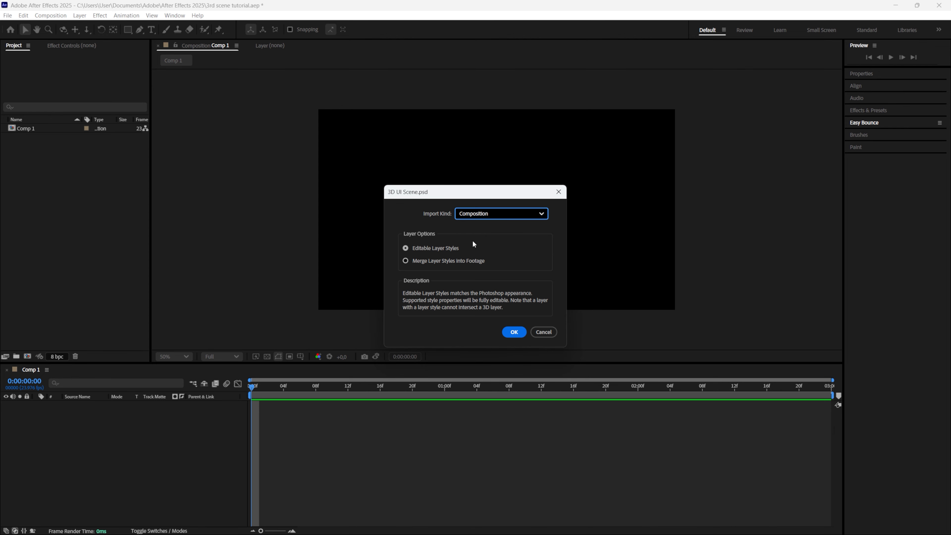
left_click(417, 249)
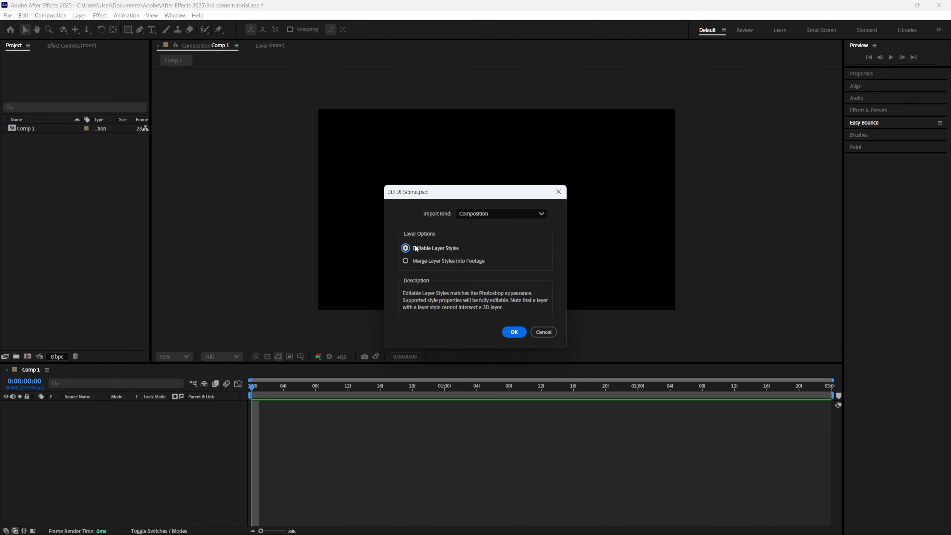
left_click(515, 332)
Step: Add the 3D UI Scene composition to Comp 1, then open it and hide its hand layer
left_click_drag(36, 129, 244, 414)
left_click(342, 431)
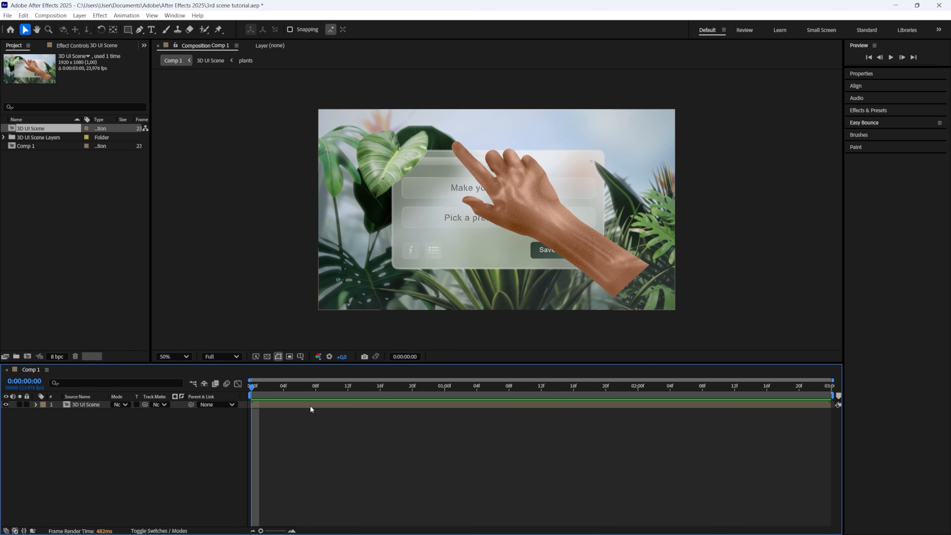
double_click(309, 404)
left_click(6, 404)
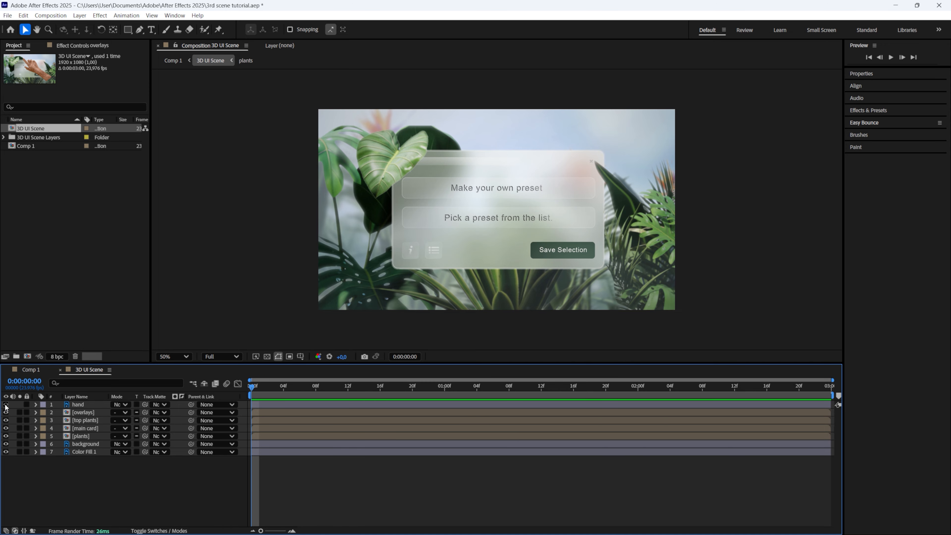
Step: Open the rectangles precomposition nested inside main card and Elements
left_click(86, 428)
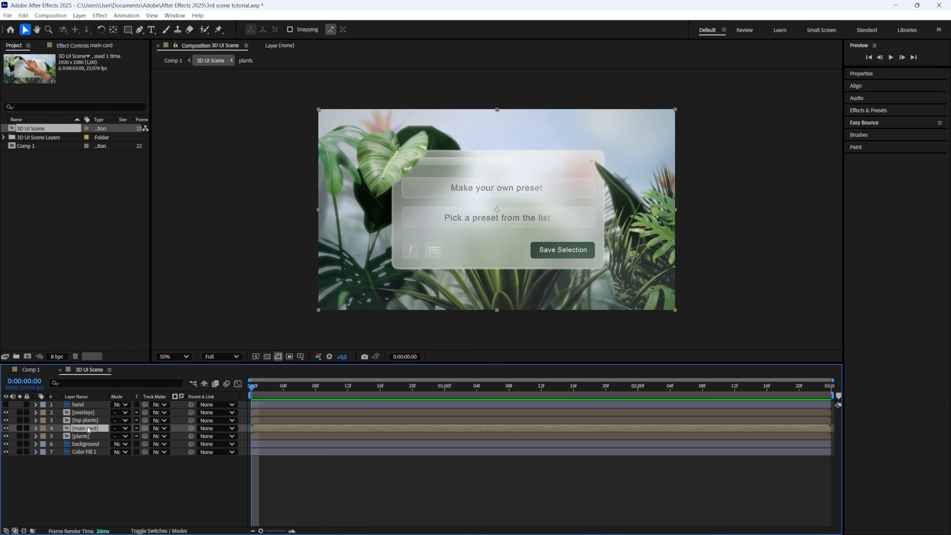
double_click(92, 430)
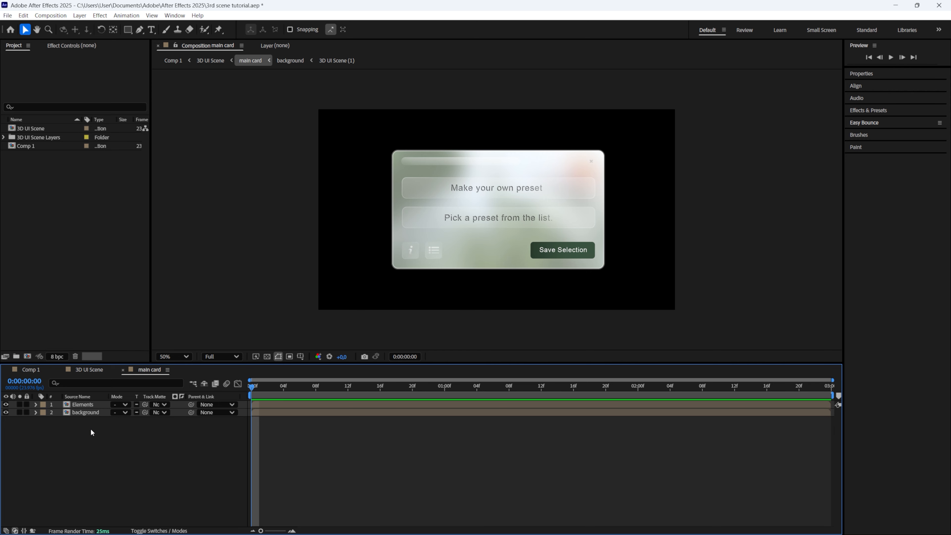
double_click(90, 405)
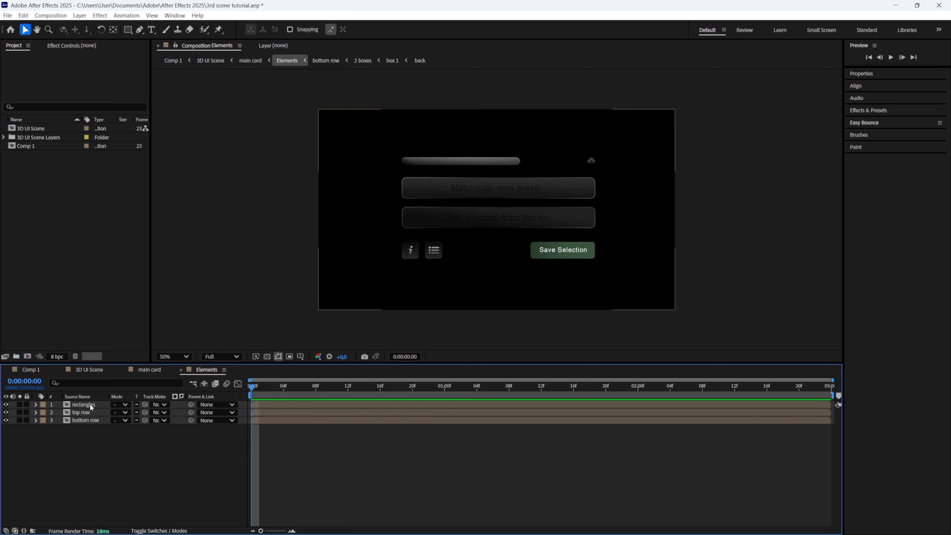
double_click(90, 404)
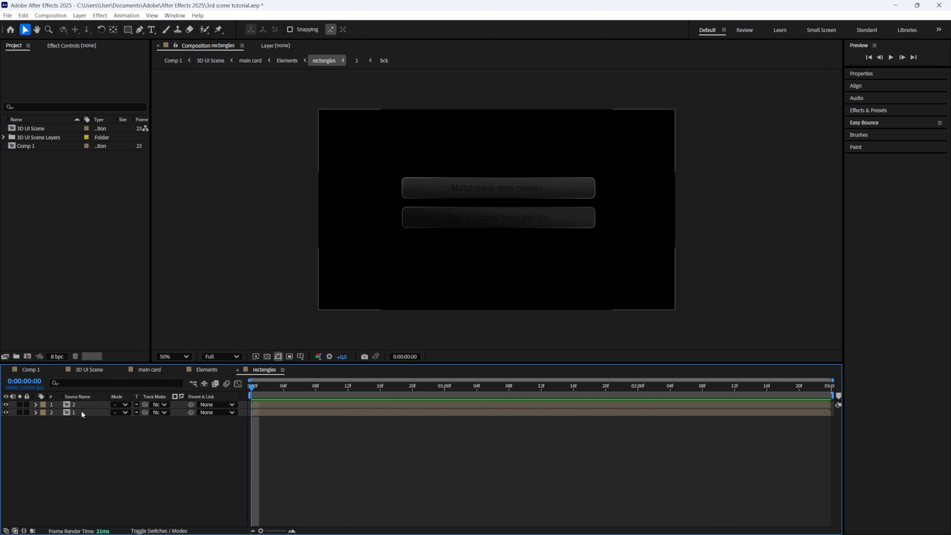
Step: Place layer 1 above layer 2 and center each layer's anchor point on its own text rectangle
left_click_drag(82, 412, 84, 401)
left_click(114, 31)
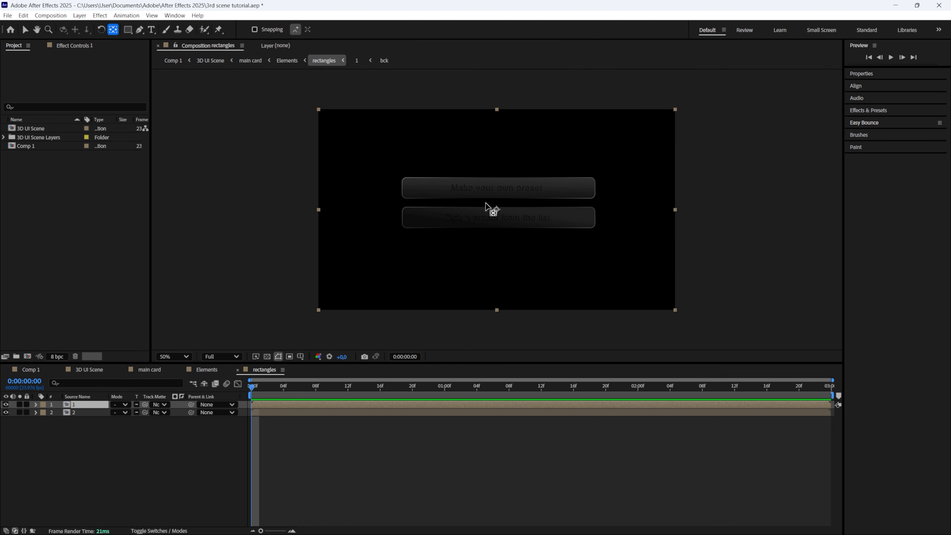
mouse_move(496, 209)
left_mouse_down()
mouse_move(496, 188)
mouse_move(498, 216)
left_mouse_up()
left_click(78, 412)
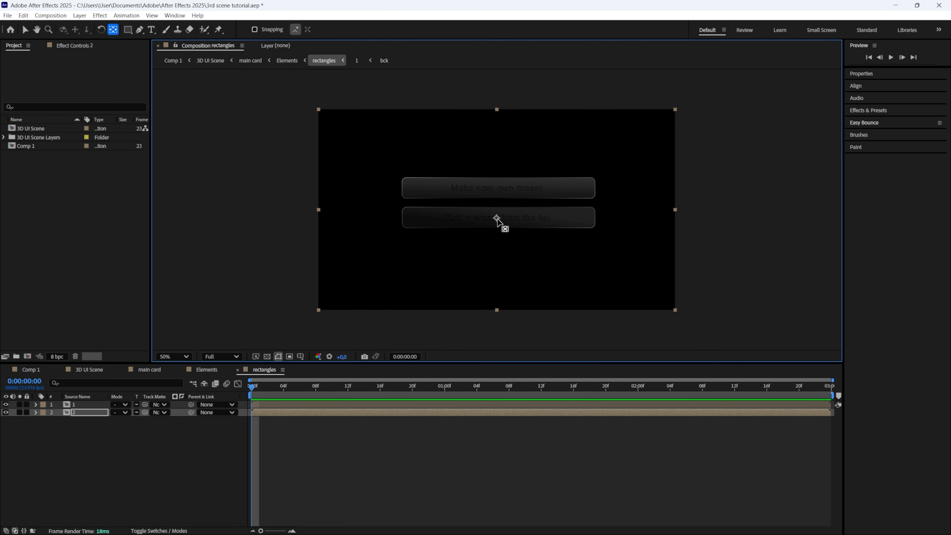
Step: Add starting Position and Rotation keyframes to layer 1 at 0:00:00:00
left_click(90, 404)
key("p")
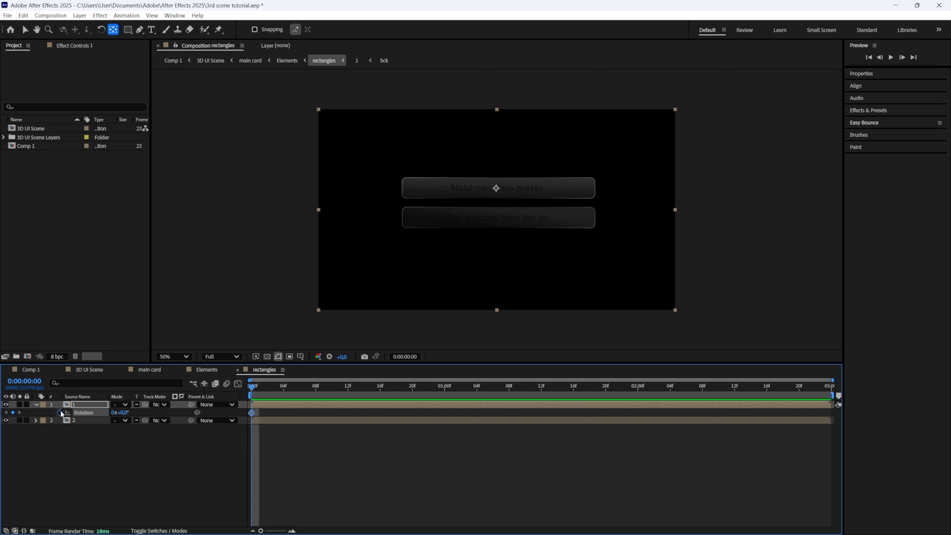
left_click(59, 412)
key("alt+shift+r")
left_click(262, 398)
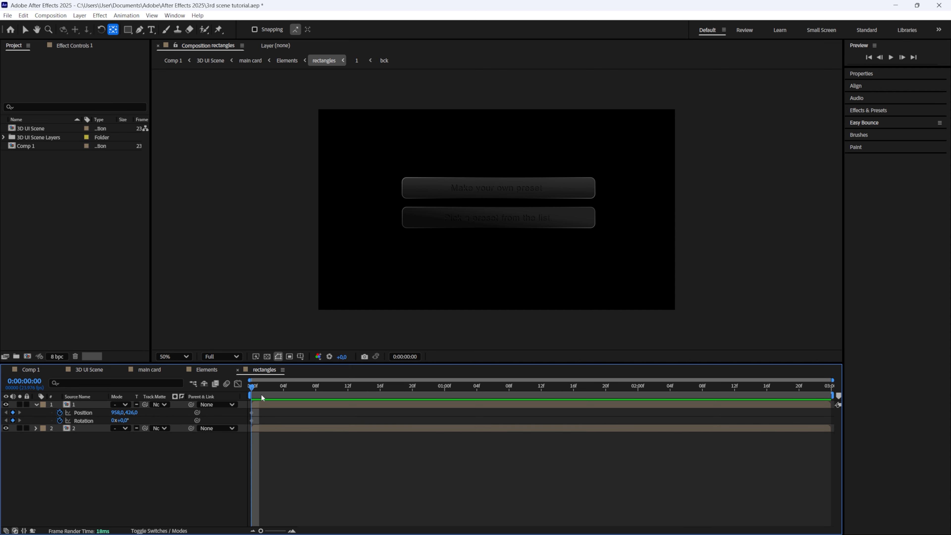
Step: Add layer 1's resting keyframes, with Position at 0:00:00:05 and Rotation at 0:00:00:02
left_click_drag(260, 392, 272, 421)
left_click(15, 412)
left_click(13, 420)
left_click(269, 390)
left_click(293, 421)
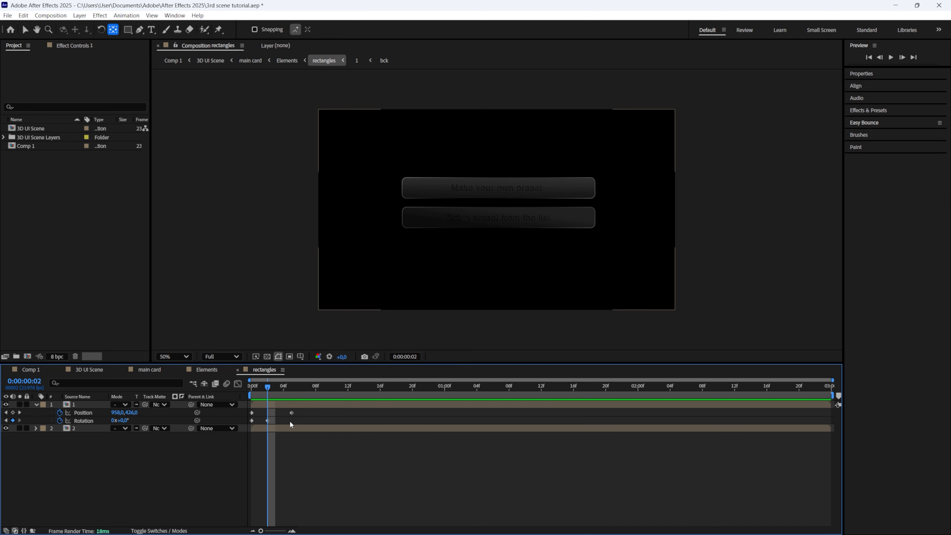
Step: At 0:00:00:00, set layer 1's Rotation to -2° and raise its Y Position to 378
key("Home")
left_click(122, 421)
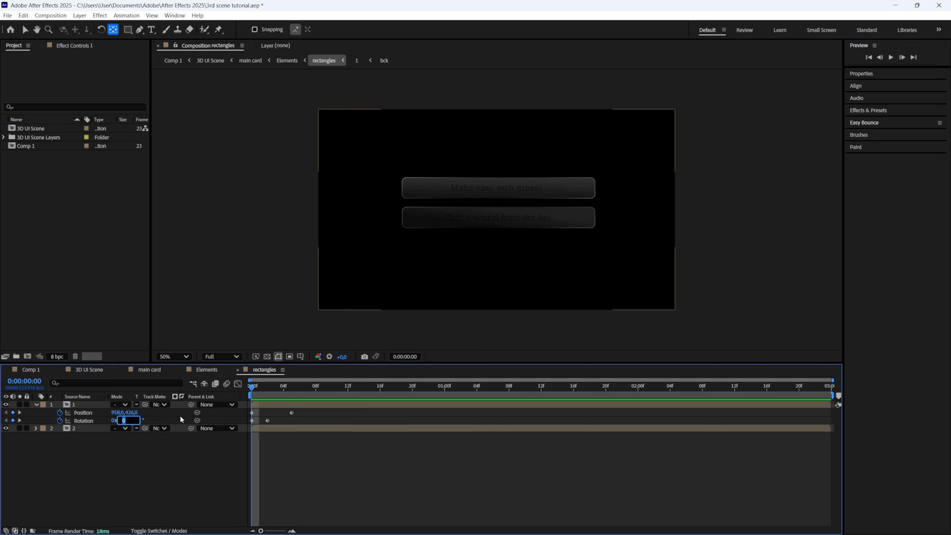
type("-2")
key("Return")
left_click_drag(132, 412, 114, 412)
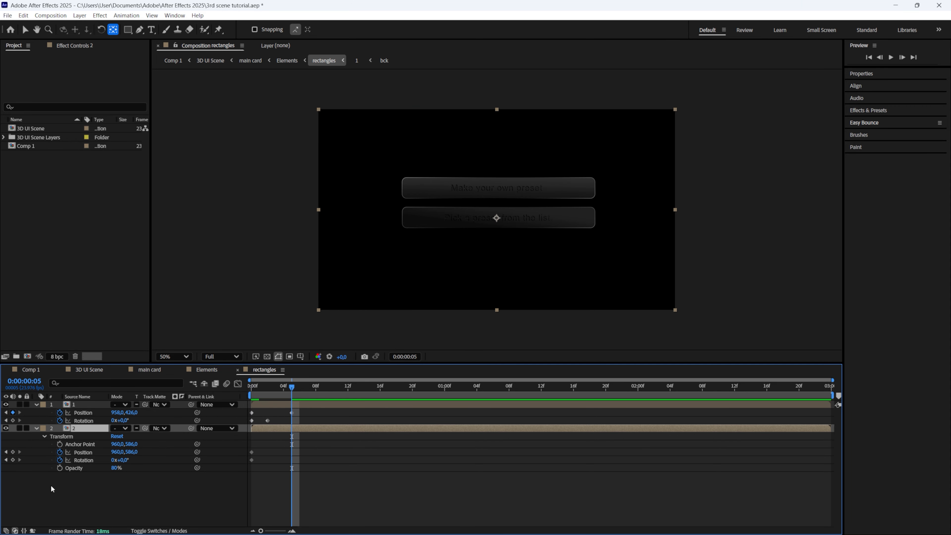
Step: Add layer 2's resting keyframes, with Position at 0:00:00:05 and Rotation at 0:00:00:02
left_click(12, 452)
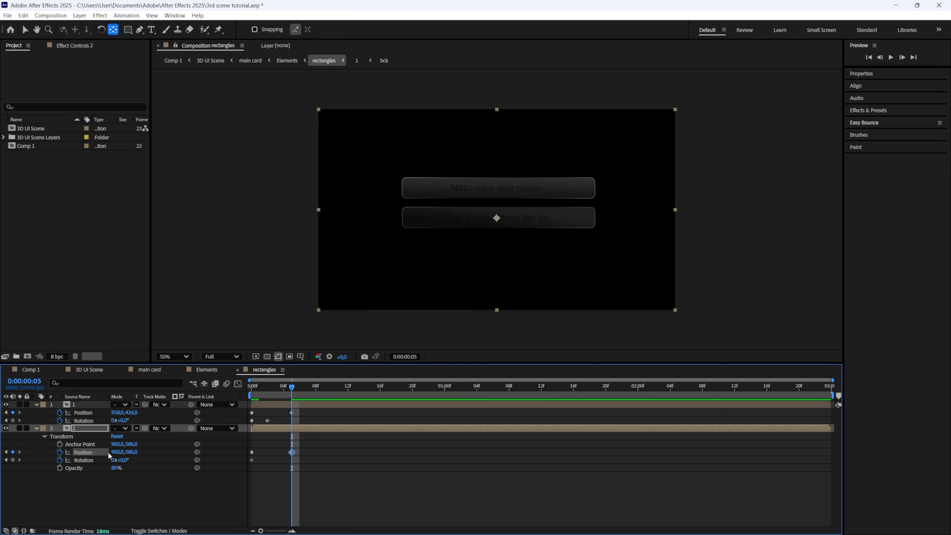
left_click(13, 460)
left_click_drag(291, 387, 268, 387)
left_click(294, 463)
left_click_drag(293, 460, 268, 459)
left_click(271, 412)
Step: At 0:00:00:00, set layer 2's Rotation to -2° and raise its Y Position to 542
key("Home")
left_click(123, 460)
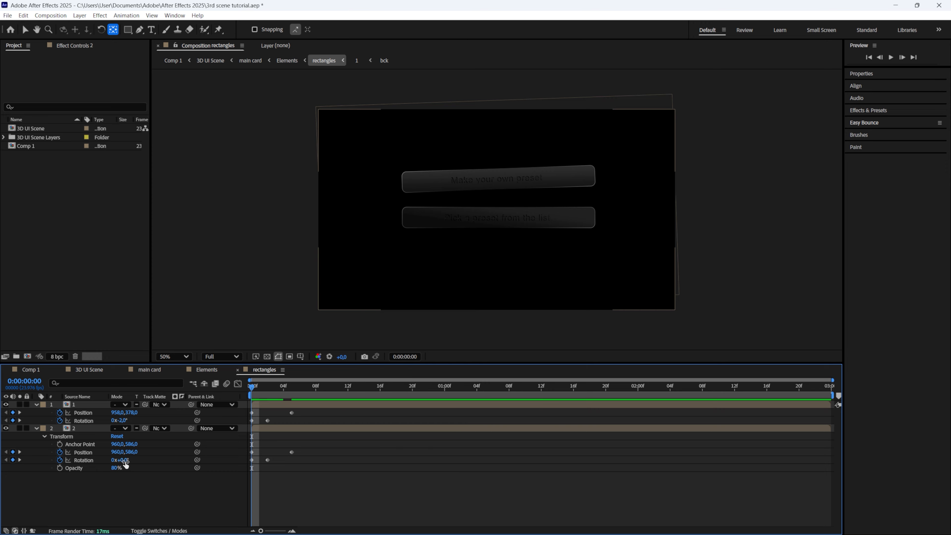
type("-2")
key("Return")
left_click(180, 473)
left_click_drag(132, 452, 116, 451)
left_click_drag(233, 409, 319, 479)
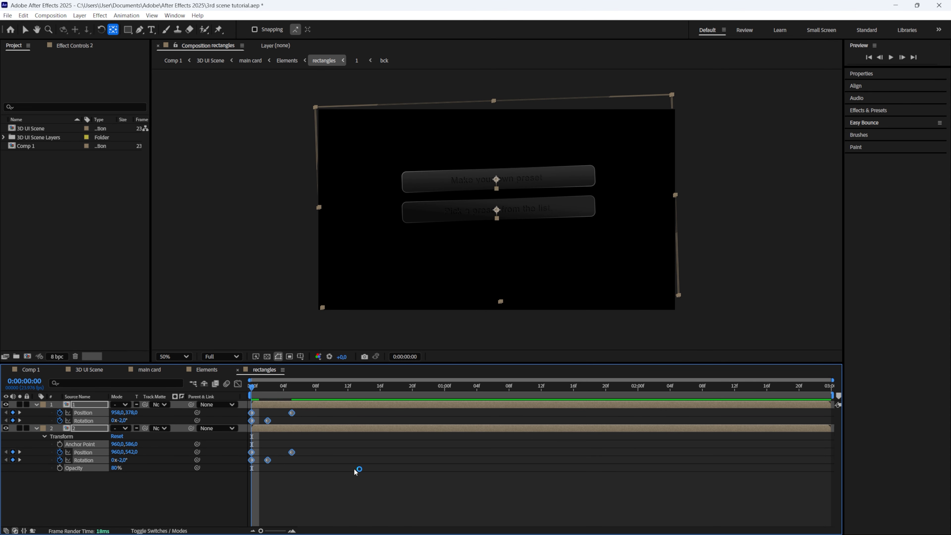
left_click(59, 412, "alt")
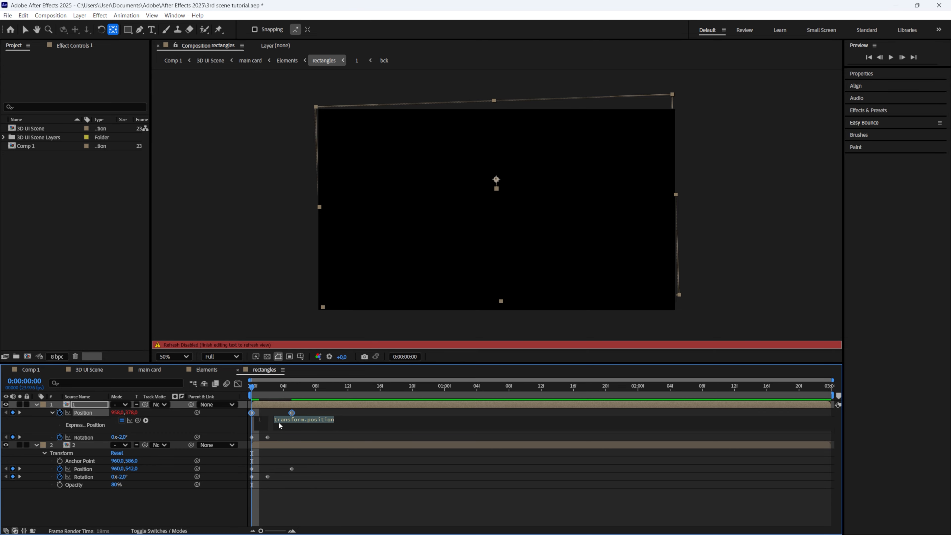
key("BackSpace")
left_click(355, 483)
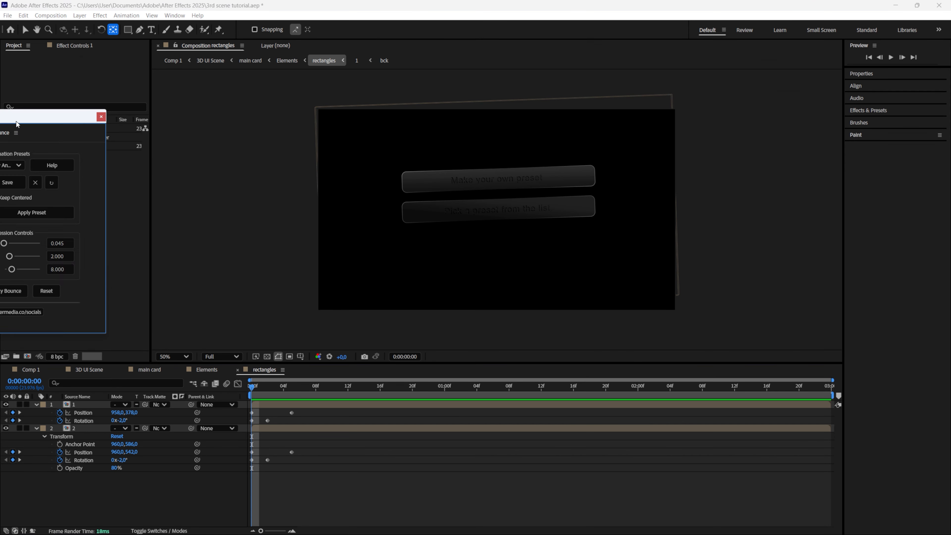
Step: Dock the Easy Bounce panel, apply its bounce to all Position and Rotation keyframes of both layers, and preview the motion
left_click_drag(41, 123, 880, 195)
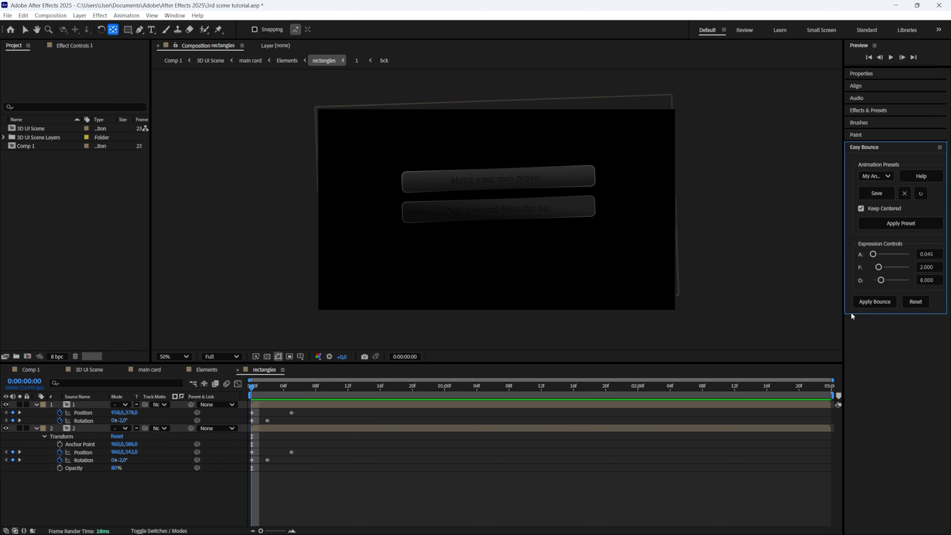
left_click_drag(329, 401, 237, 480)
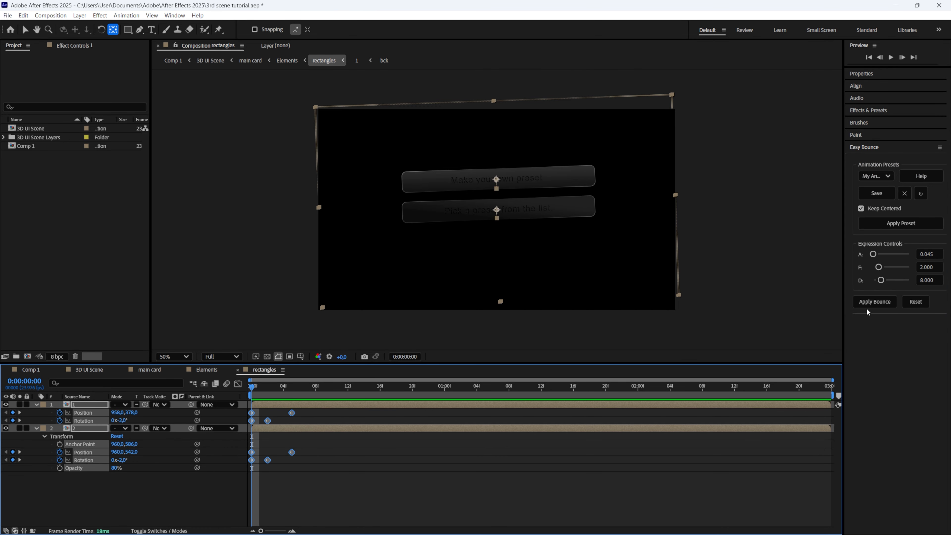
left_click(876, 302)
key("space")
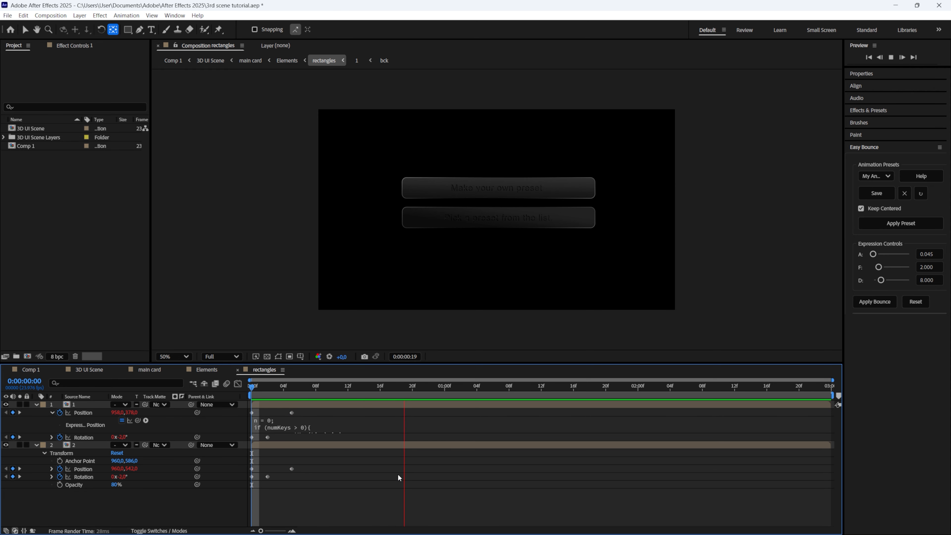
key("space")
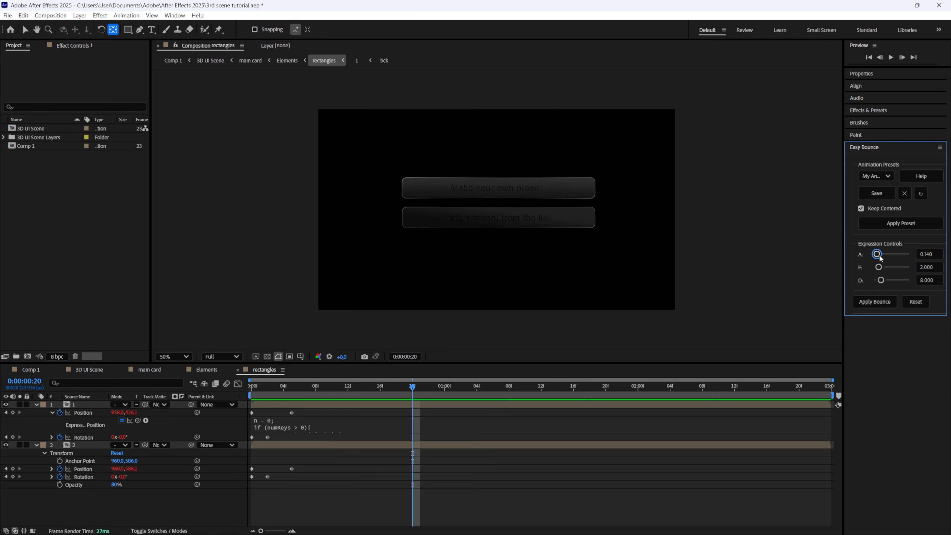
left_click(880, 176)
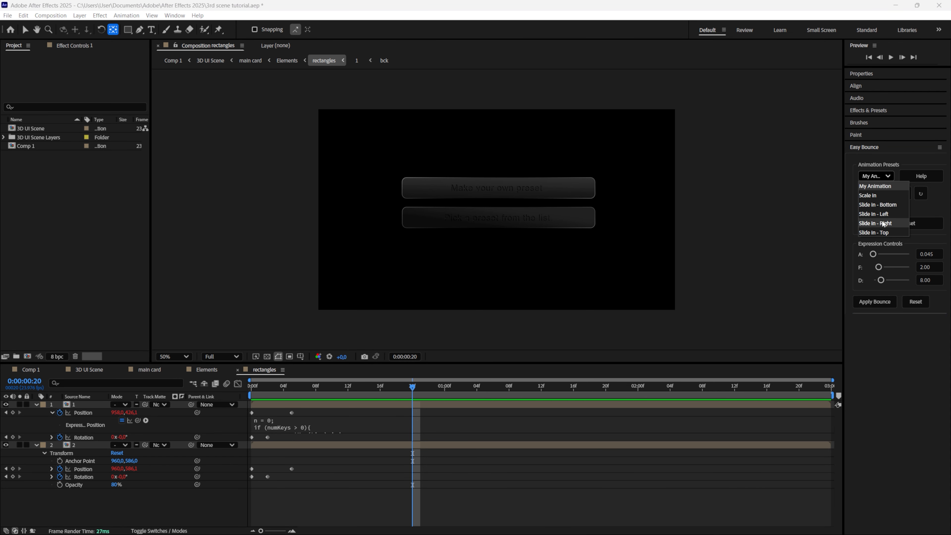
left_click(879, 178)
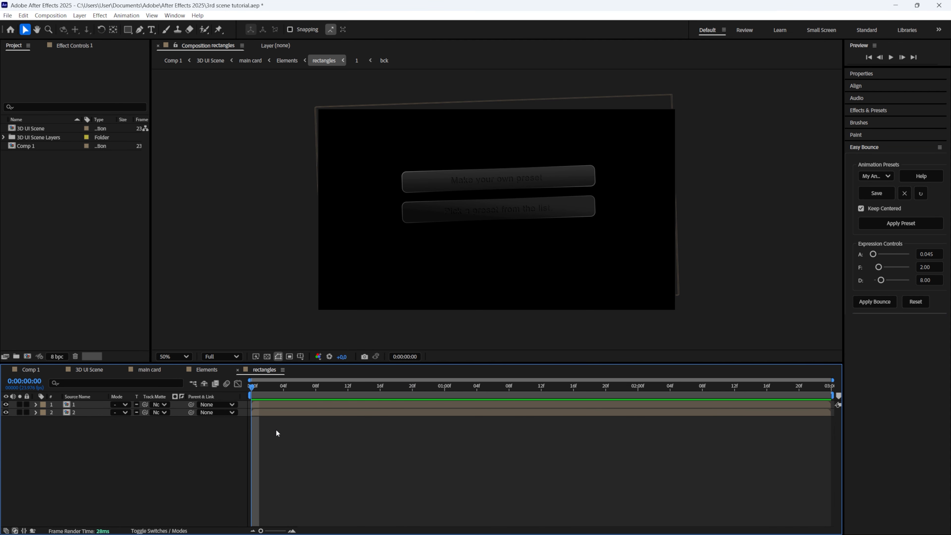
Step: Offset layer 2 to start one frame after layer 1 and preview the staggered bounce
left_click(263, 410)
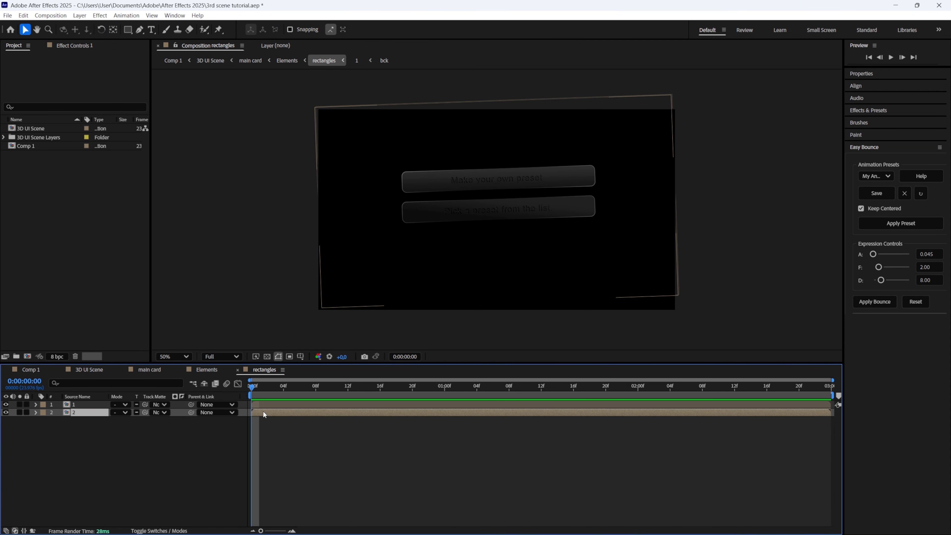
left_click_drag(263, 410, 271, 410)
left_click(287, 437)
key("space")
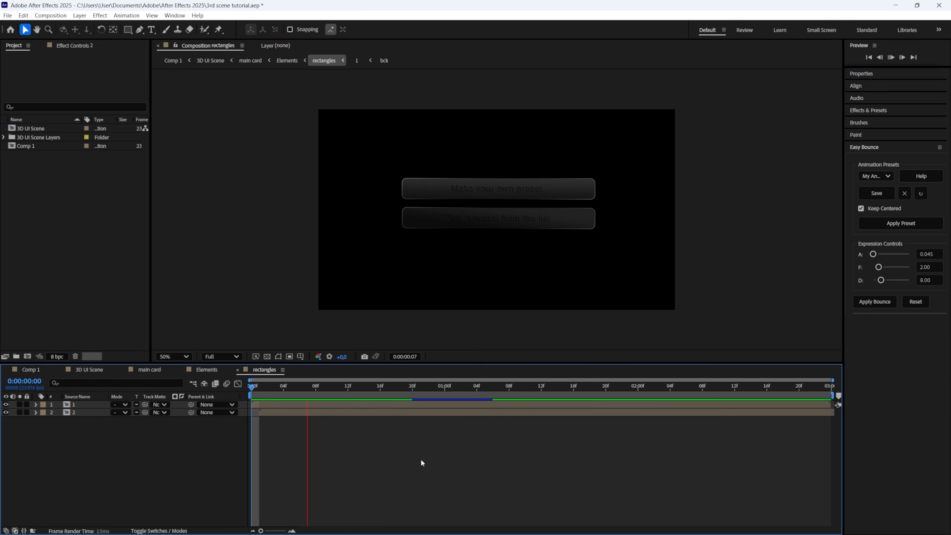
key("space")
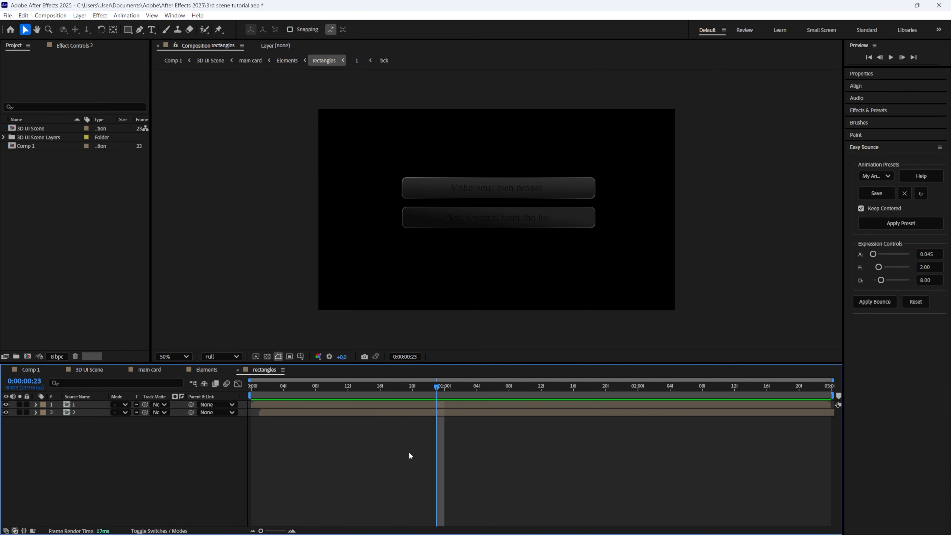
key("space")
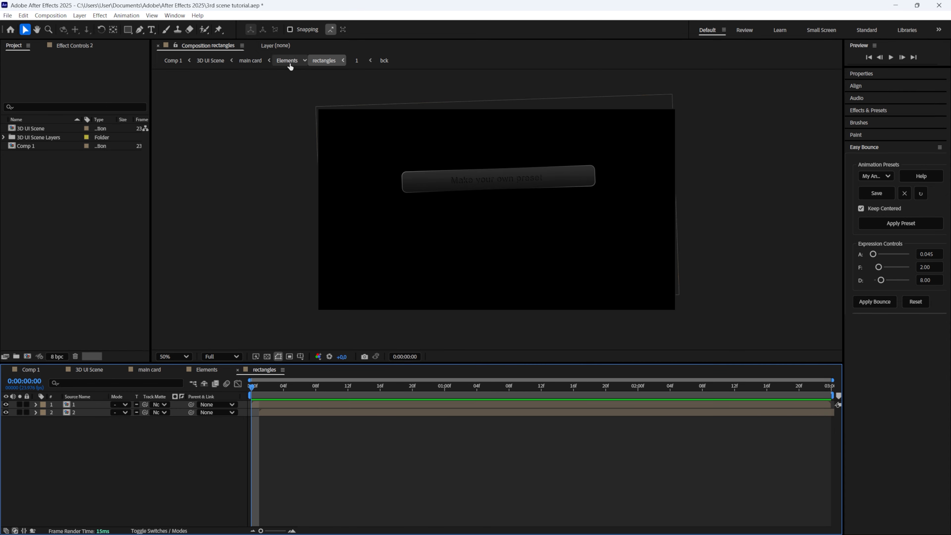
Step: In the 3D UI Scene composition, add main card Rotation keyframes at 0:00:00:00 and 0:00:00:03
left_click(221, 62)
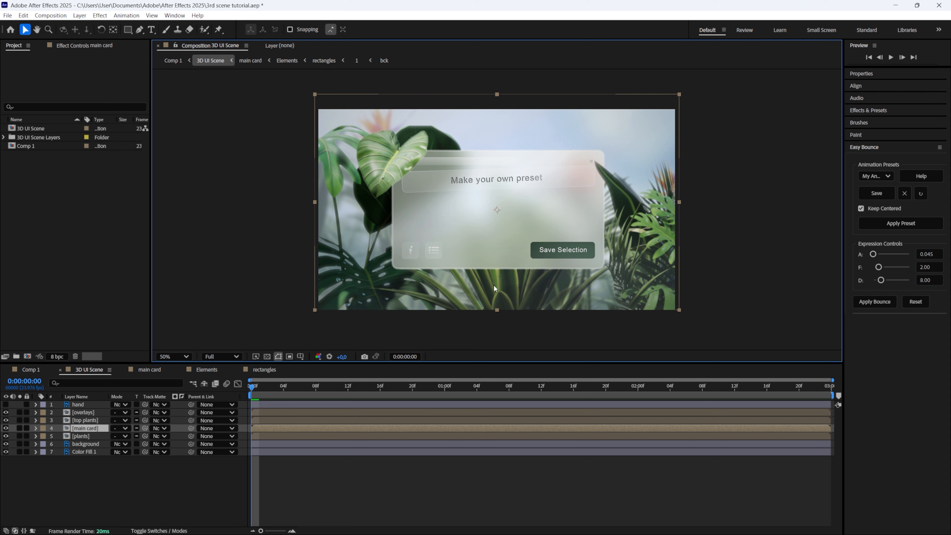
key("r")
left_click(60, 437)
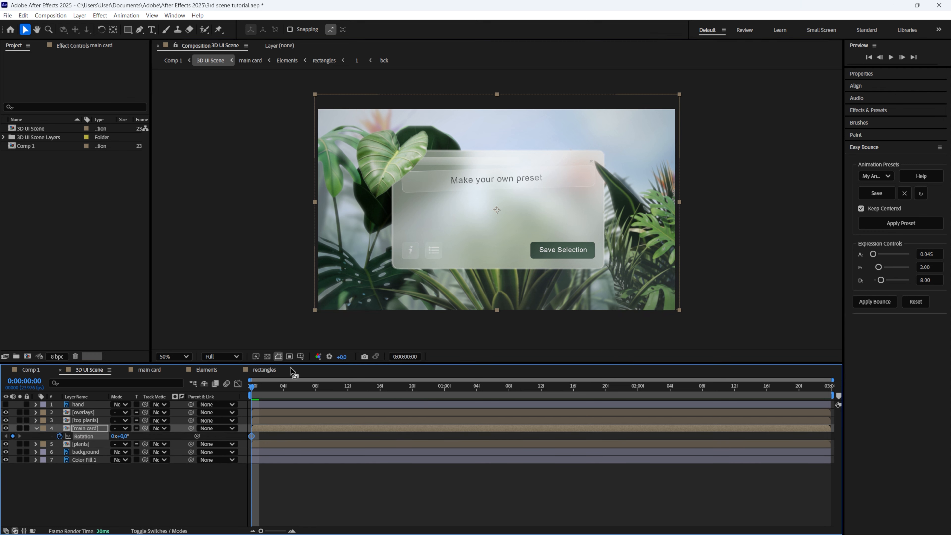
key("space")
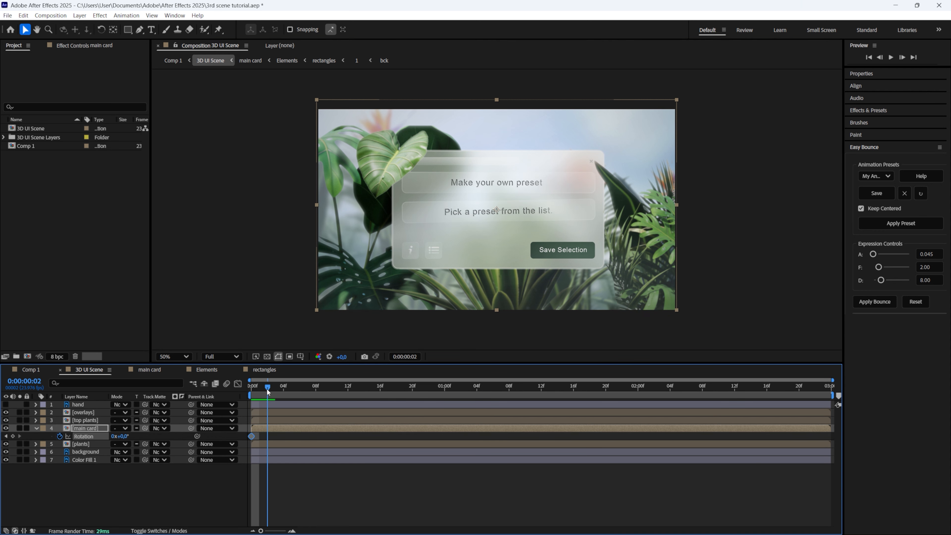
key("space")
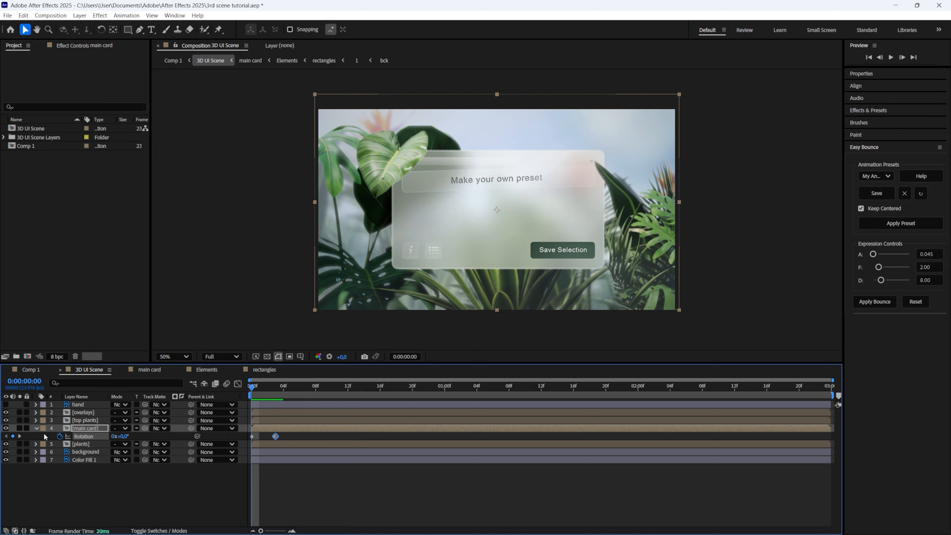
Step: Set main card's first Rotation keyframe to -3°, apply the Easy Bounce expression to the rotation, and preview it
left_click(130, 436)
type("-3")
key("Return")
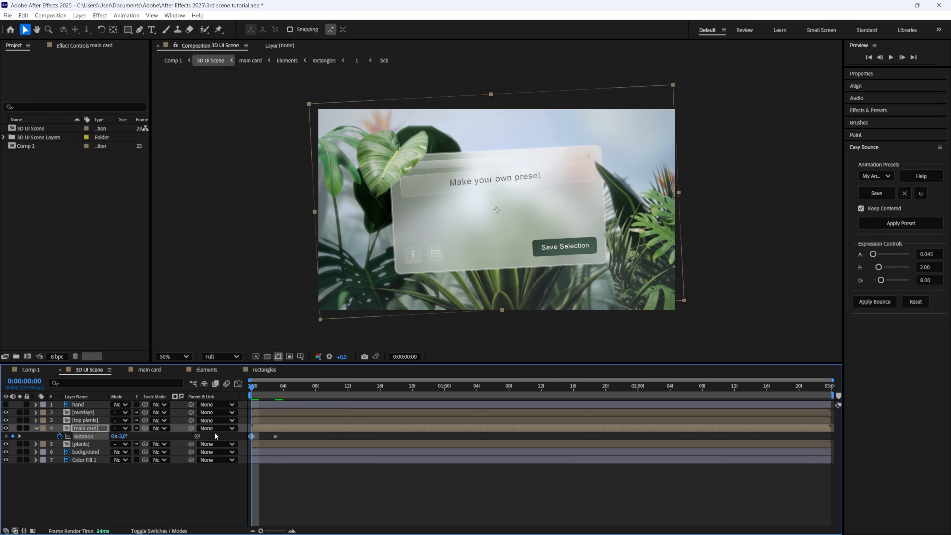
left_click(875, 301)
key("space")
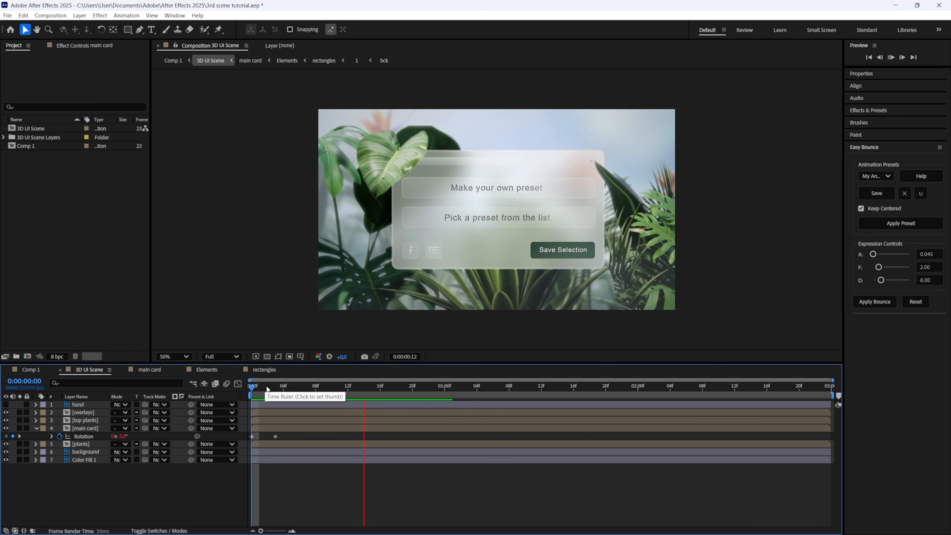
Step: Animate main card's Scale from 175% at 0:00:00:00 to 100% at 0:00:02:00
left_click(86, 428)
key("s")
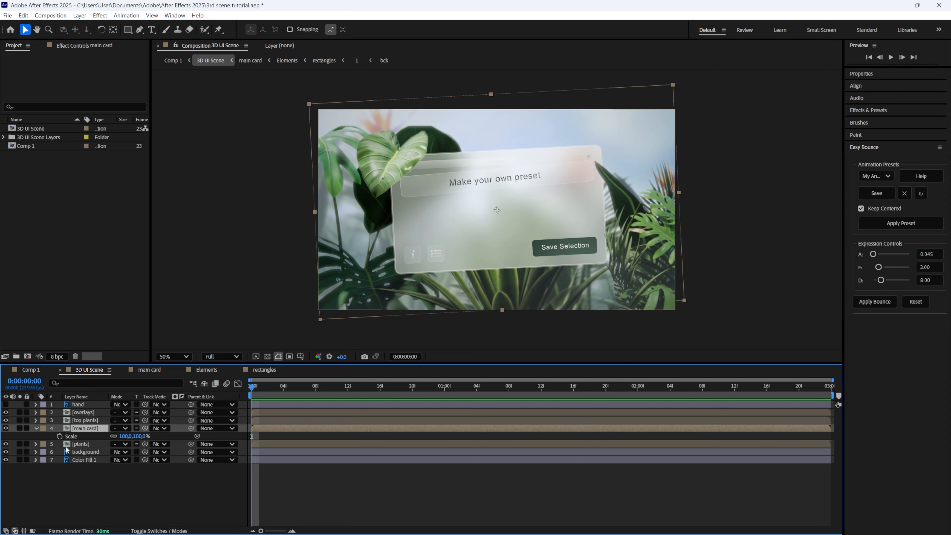
left_click(59, 436)
key("shift+r")
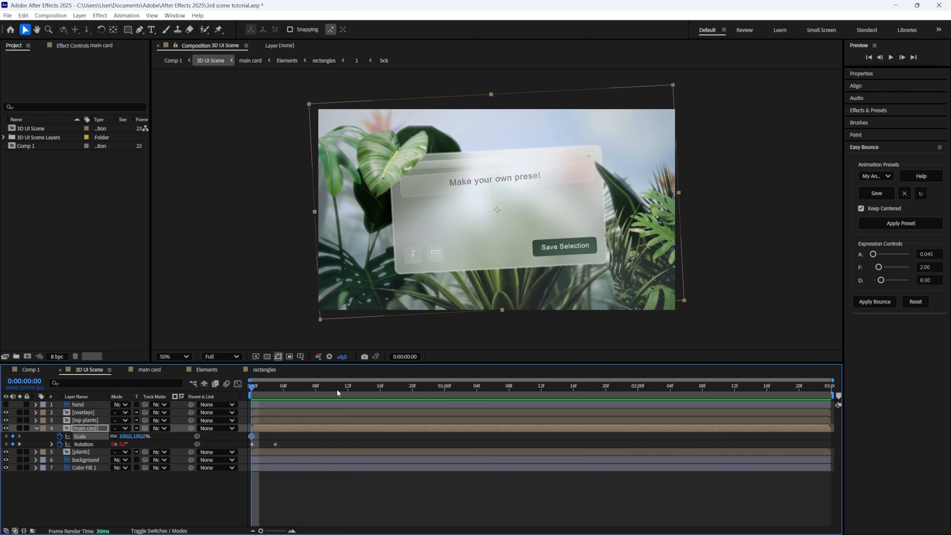
left_click_drag(334, 388, 628, 371)
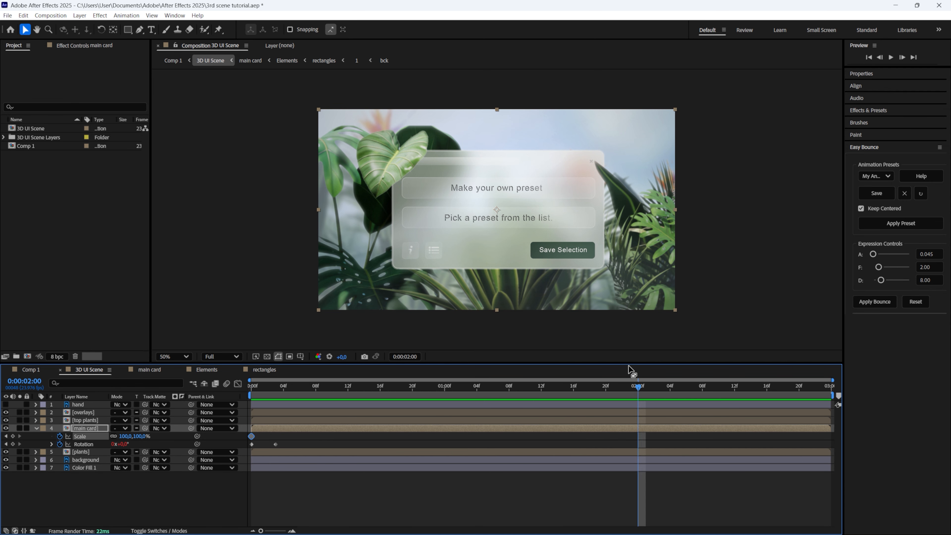
left_click(6, 436)
left_click(131, 436)
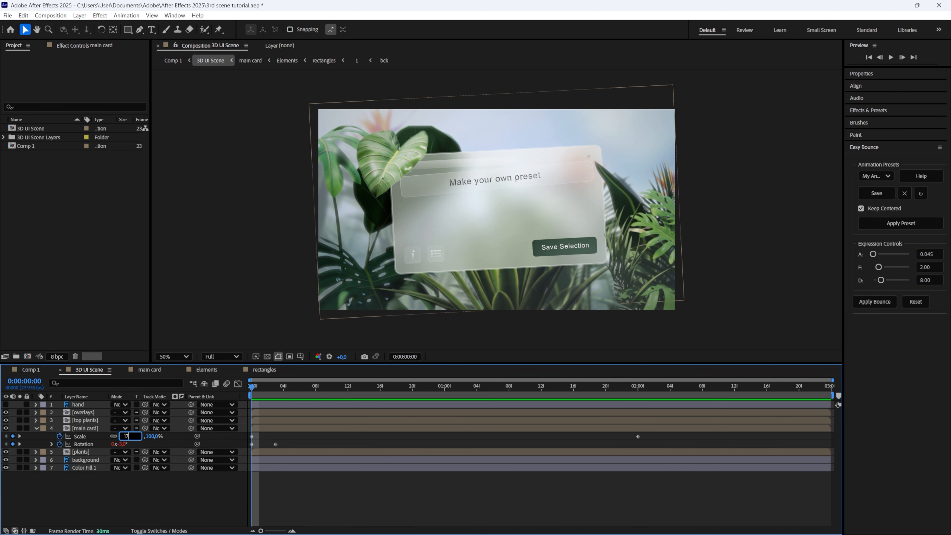
key("Return")
left_click(633, 391)
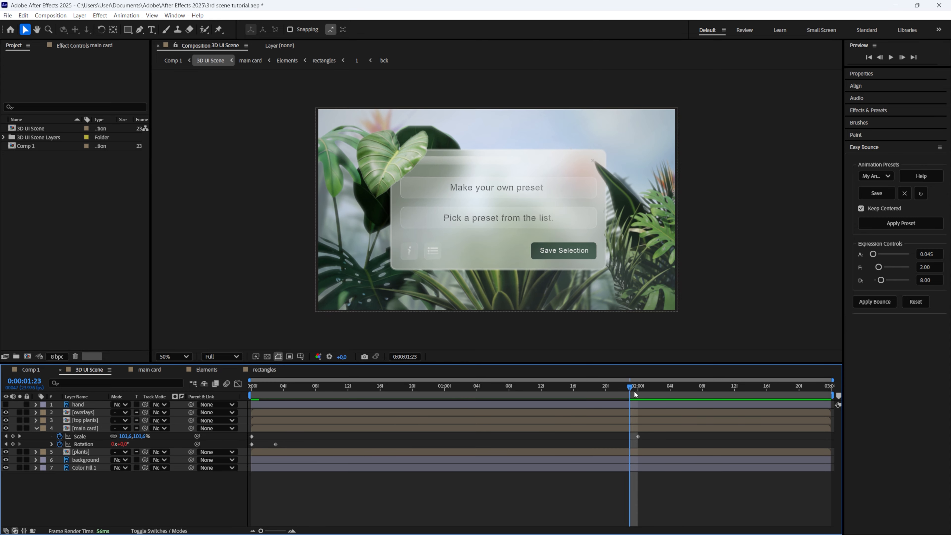
left_click_drag(285, 387, 250, 389)
Step: Ease main card's Scale keyframes, shape their value graph into a steep initial drop with a long gentle settle, and preview
left_click_drag(664, 437, 248, 430)
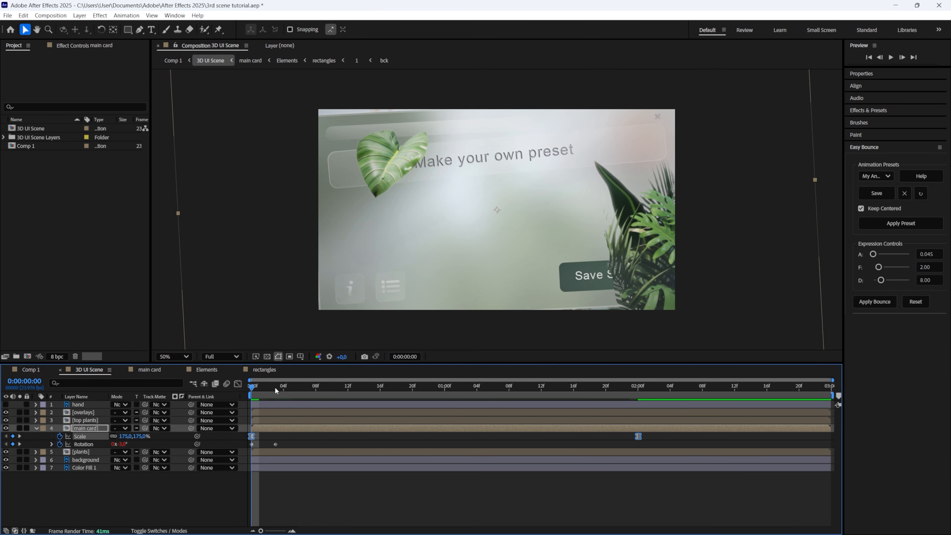
left_click(241, 384)
right_click(396, 416)
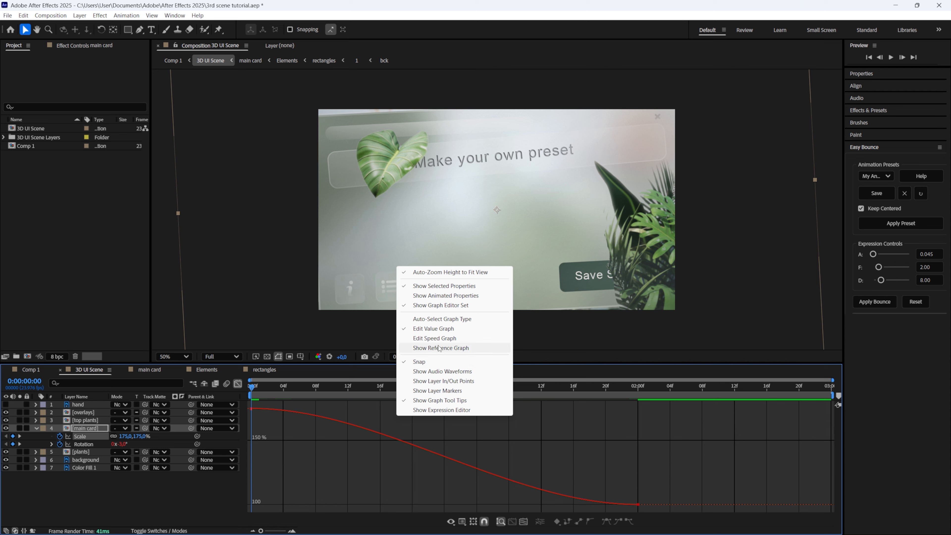
left_click(442, 329)
left_click_drag(381, 409, 164, 491)
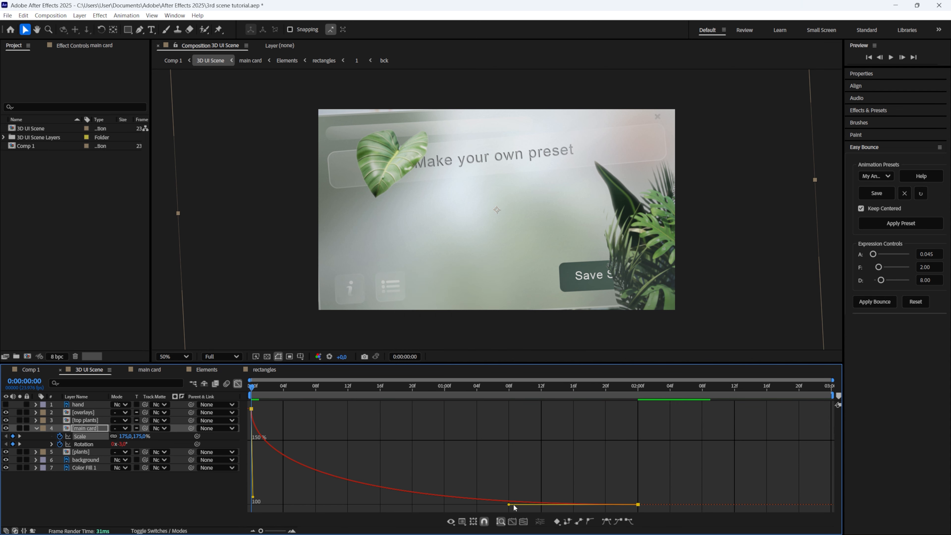
left_click_drag(509, 504, 282, 505)
key("shift+F3")
key("space")
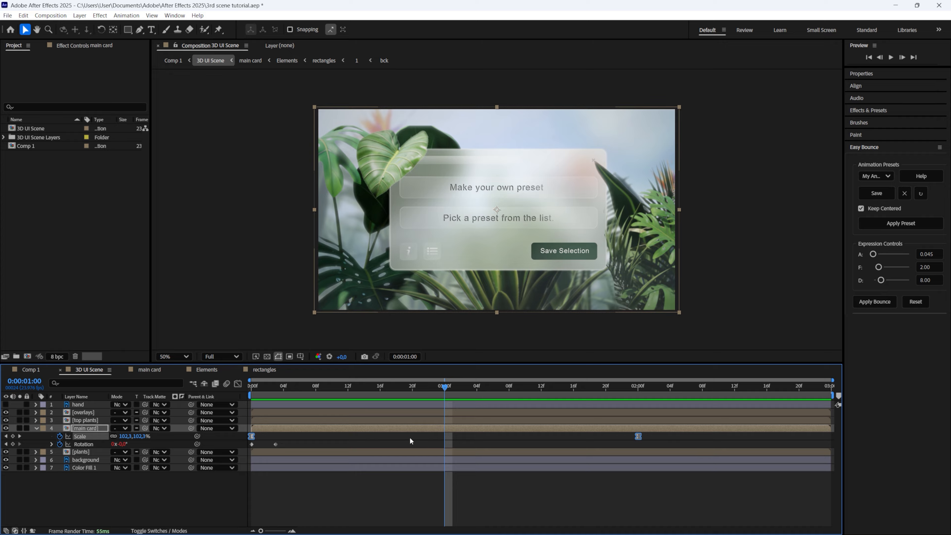
Step: Pre-compose main card as "main card Comp 1" with all attributes moved inside, and make the new layer 3D
right_click(414, 429)
left_click(449, 368)
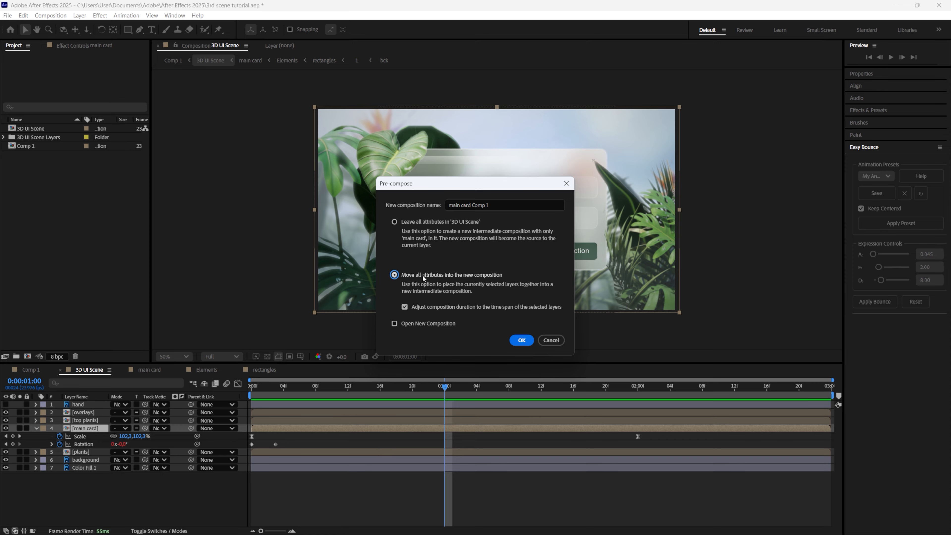
left_click(521, 340)
left_click(160, 531)
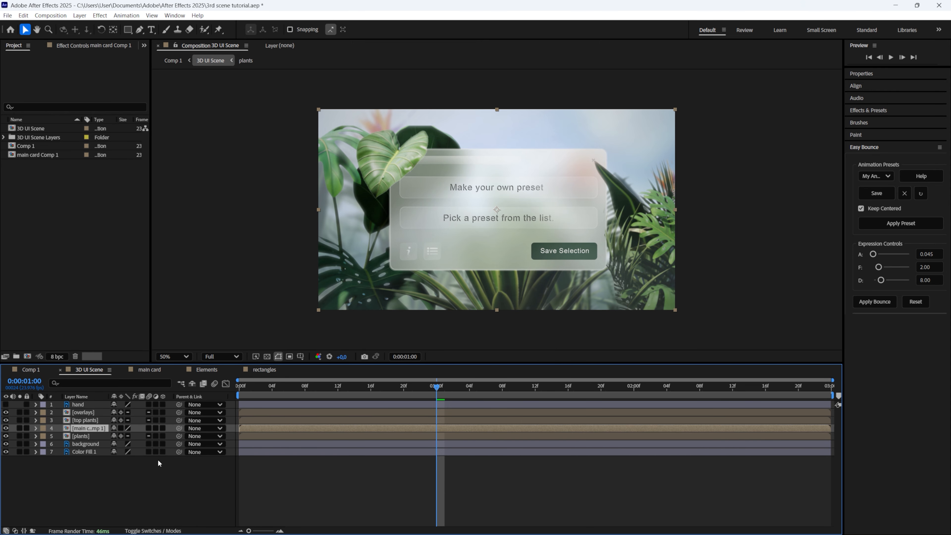
left_click(163, 428)
Step: Animate main card Comp 1's X Rotation from -30° at 0:00:00:00 to 0° at 0:00:02:23 and preview the tilt
left_click(85, 443)
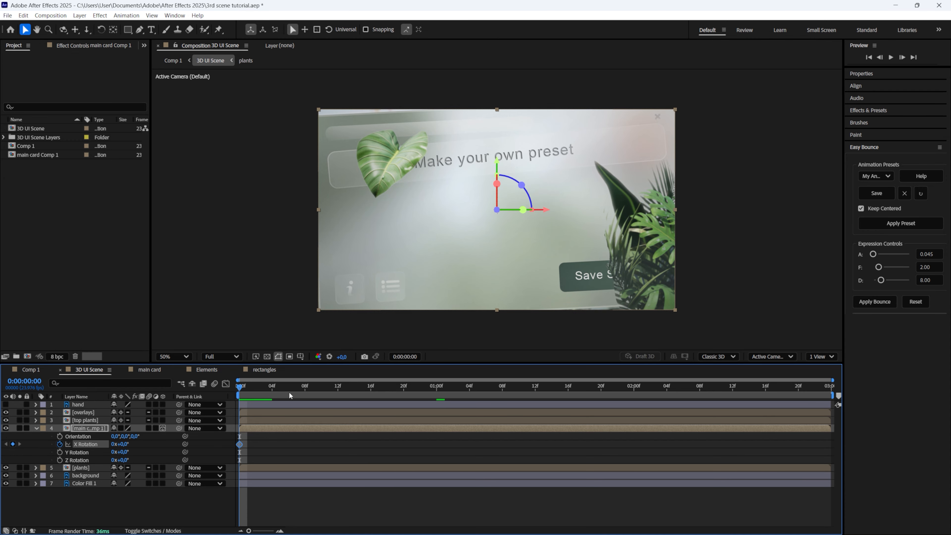
left_click_drag(289, 395, 822, 395)
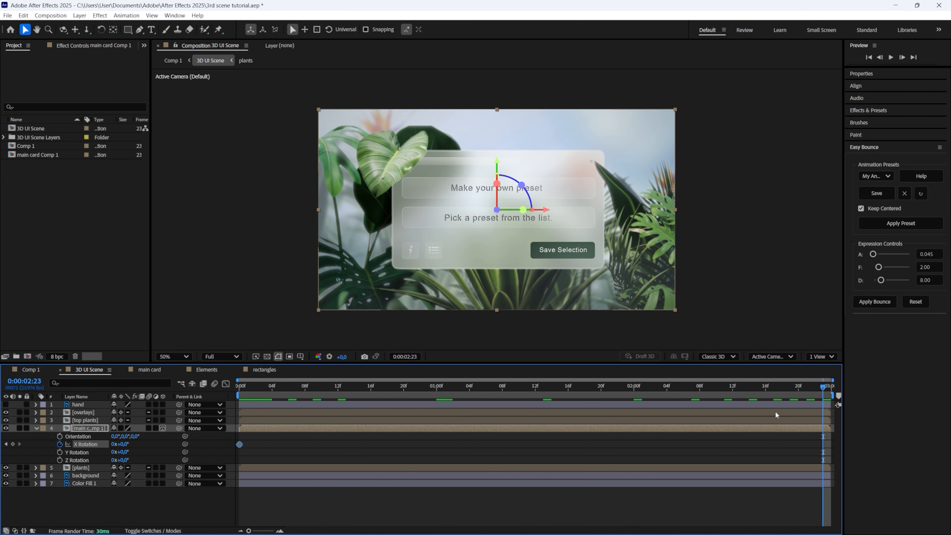
left_click(12, 444)
key("Home")
left_click(124, 444)
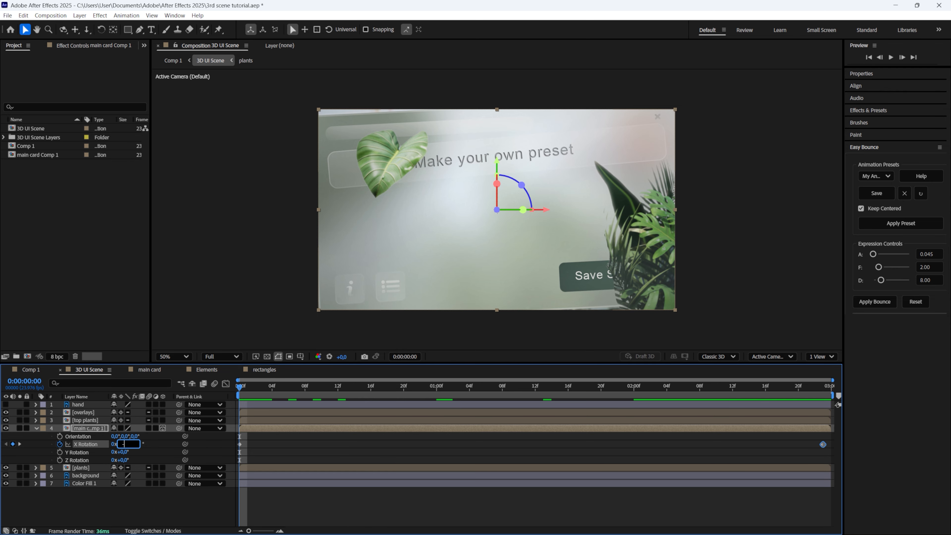
type("-30")
key("Return")
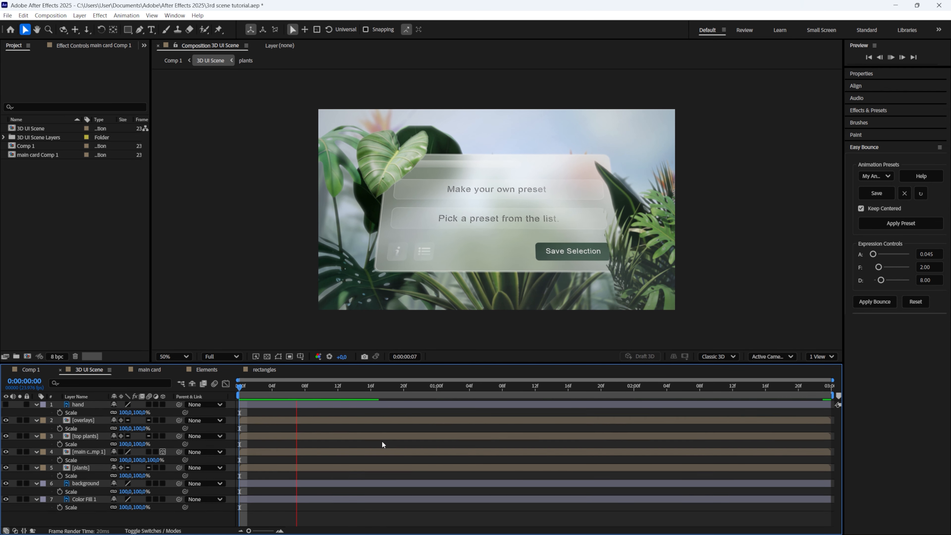
key("s")
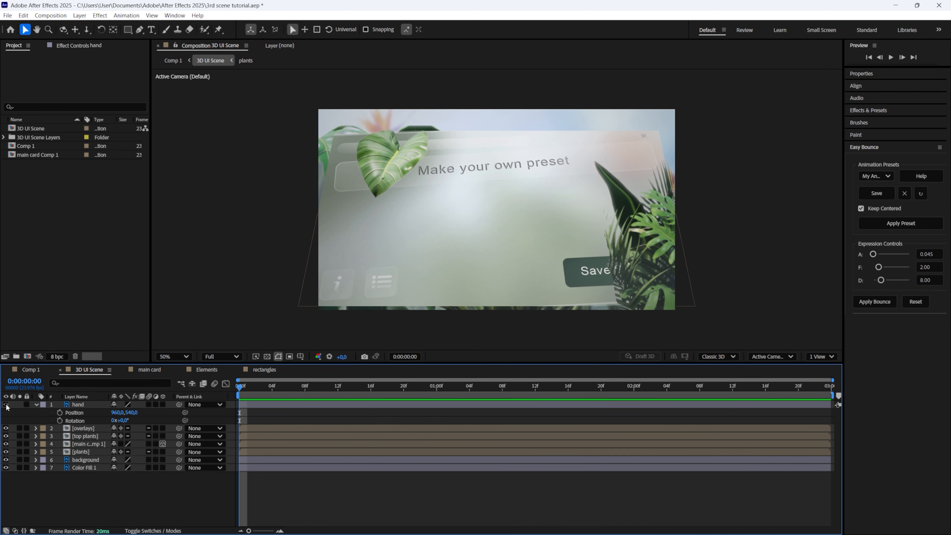
Step: Show the hand layer and move its anchor point to the cut end of the forearm
left_click(6, 405)
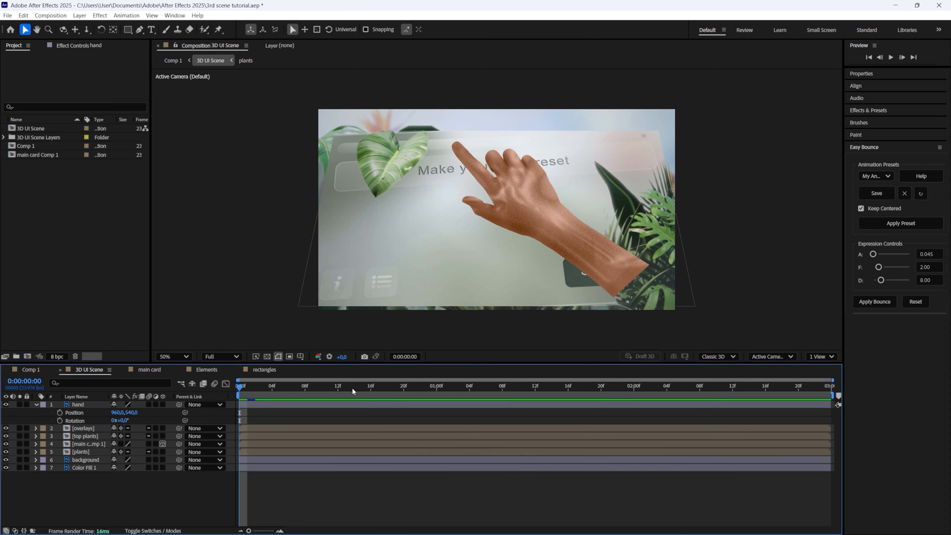
left_click_drag(353, 388, 486, 388)
key("y")
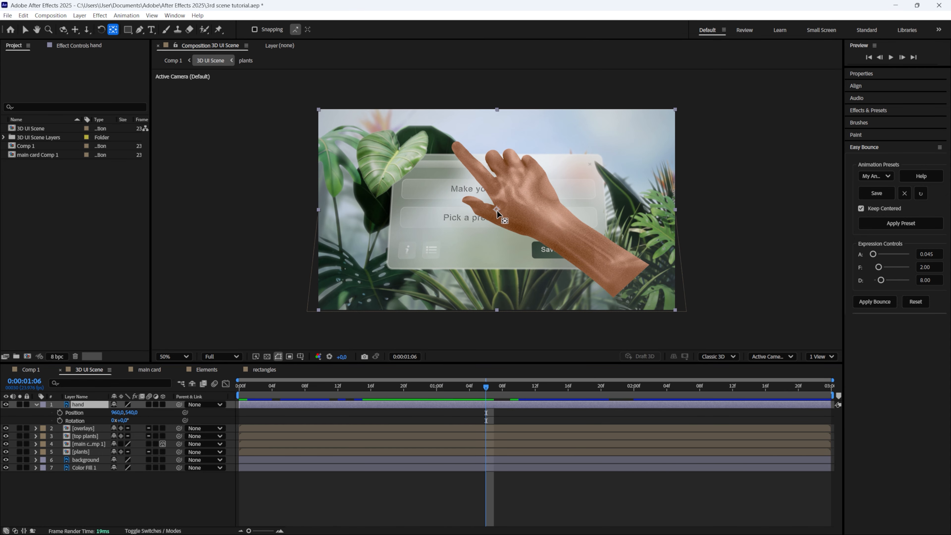
left_click_drag(497, 213, 616, 269)
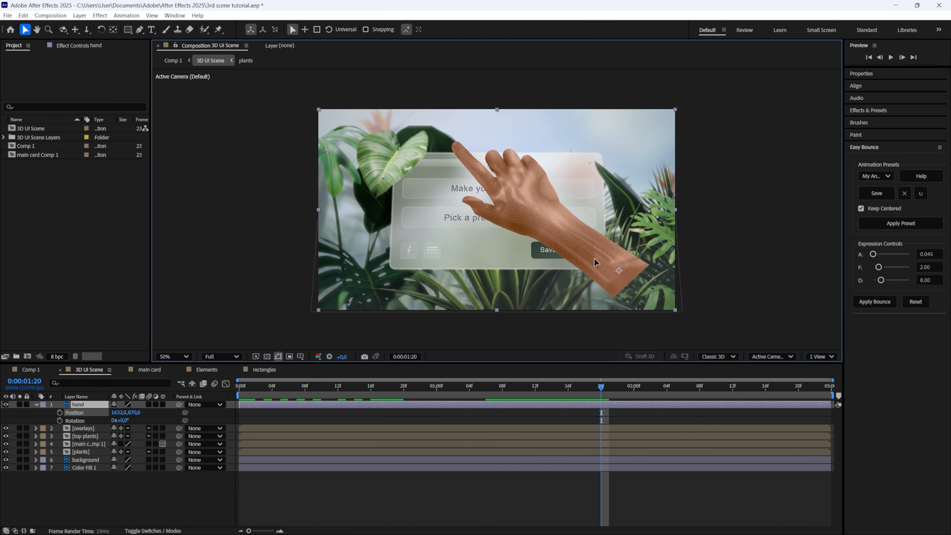
Step: Place the hand at about 1872, 1028 and add Position and Rotation keyframes at 0:00:01:20
left_click_drag(594, 259, 641, 288)
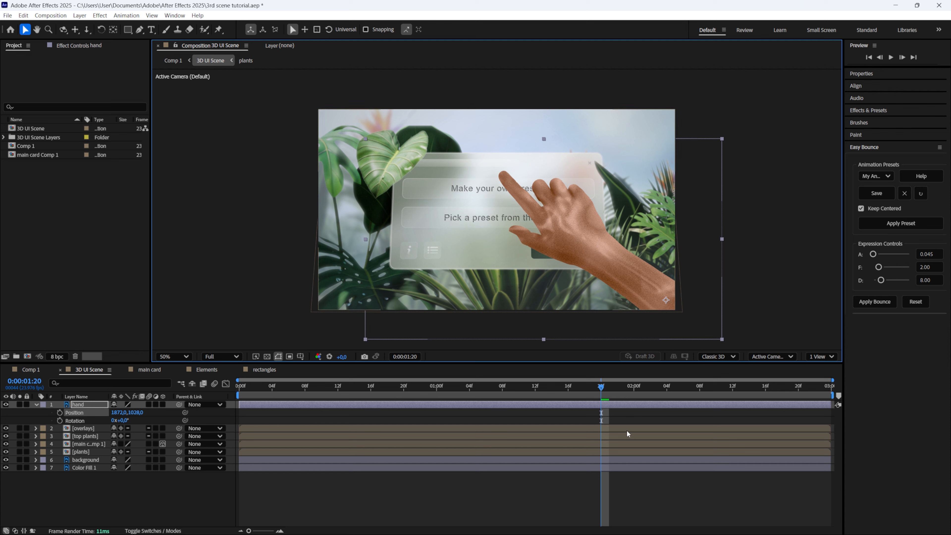
left_click(59, 412)
left_click(59, 420)
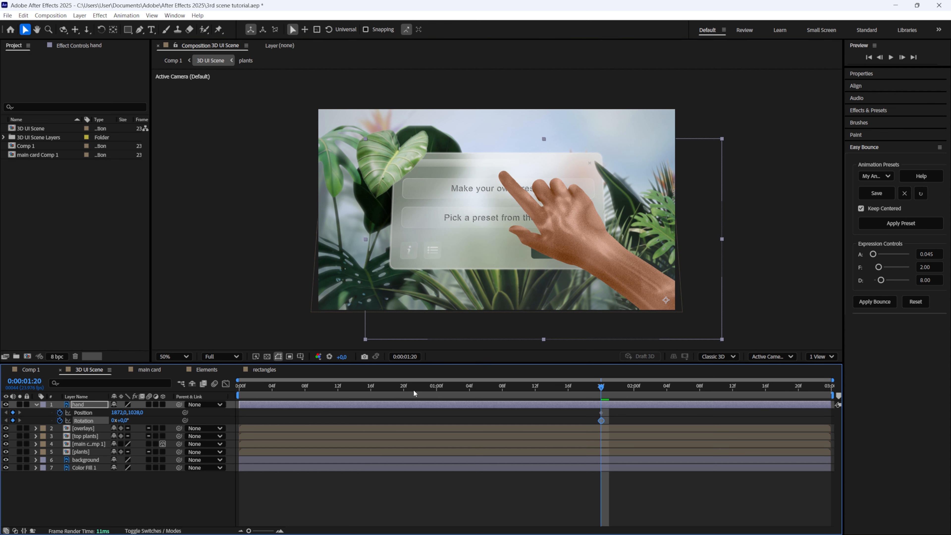
Step: At 0:00:00:00, move the hand out of frame to about 2646, 1594 and rotate it to about 17°
key("Home")
left_click_drag(625, 274, 756, 371)
left_click_drag(124, 420, 337, 435)
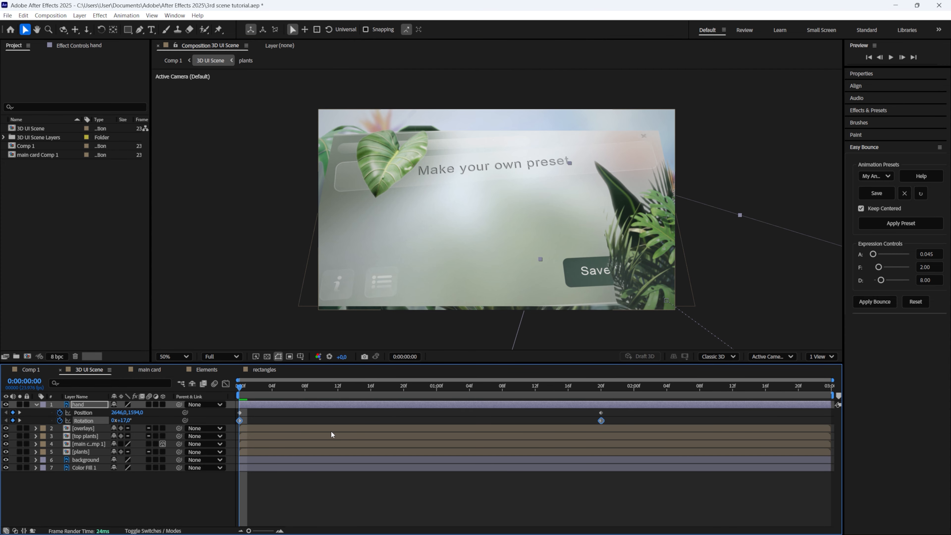
Step: Apply the Flow curve 0.76, 0.00, 0.24, 1.00 to all of the hand's Position and Rotation keyframes and preview
key("ctrl+a")
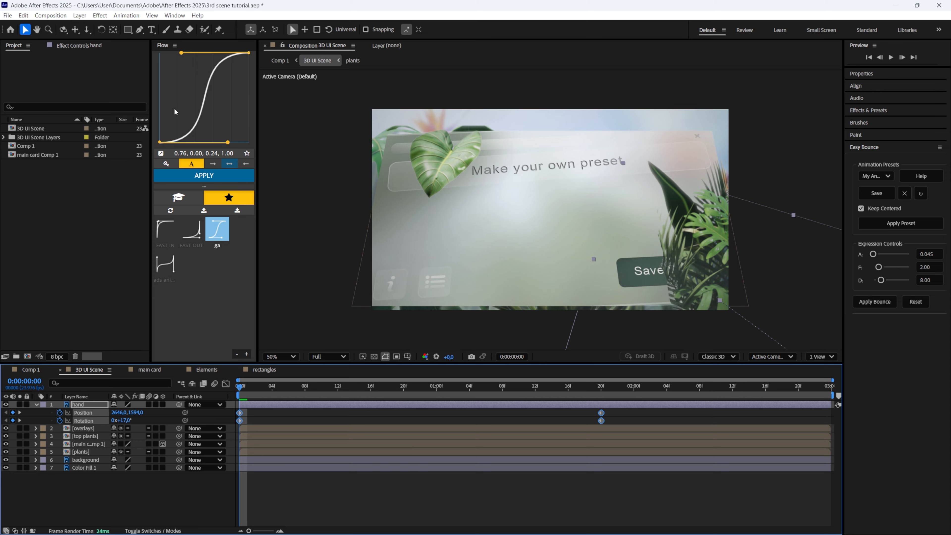
left_click(216, 177)
left_click(328, 487)
key("space")
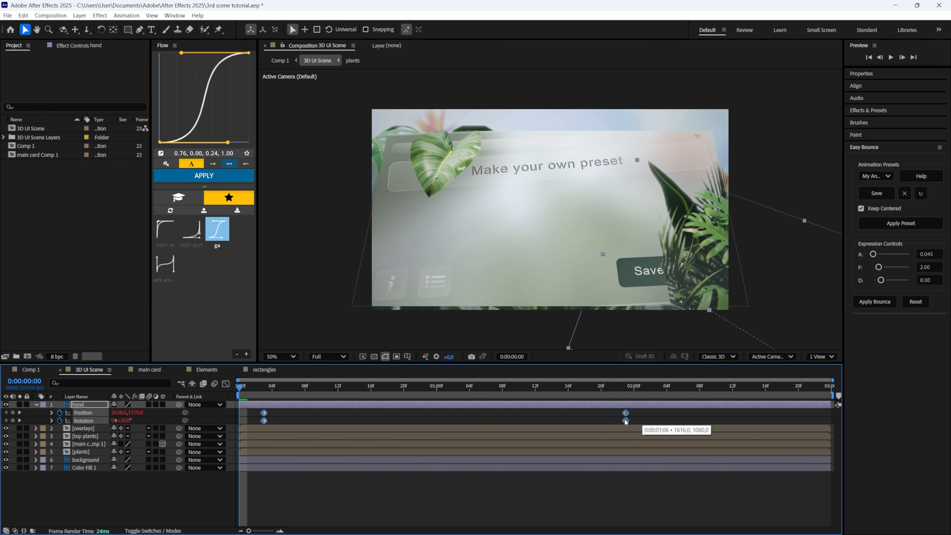
Step: Shift the hand's Position and Rotation keyframes earlier together so its final pose falls at about 0:00:01:07
left_click_drag(626, 423, 497, 423)
key("k")
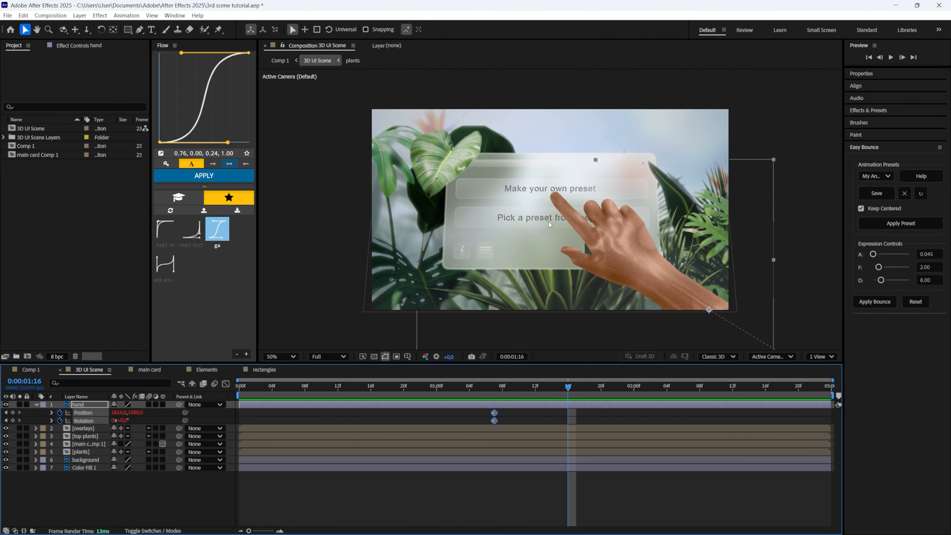
left_click(515, 411)
Step: Create a null object in the 3D UI Scene composition and parent the hand layer to it
left_click(80, 15)
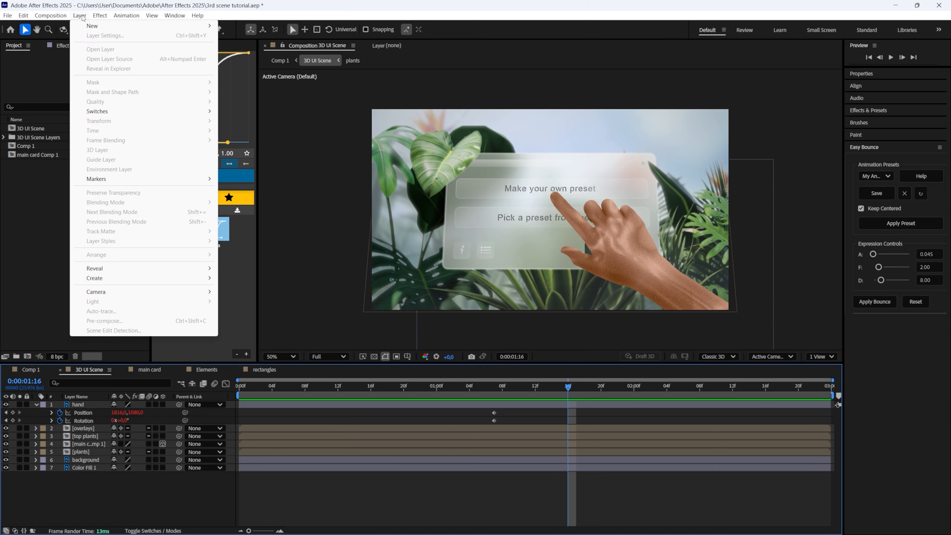
mouse_move(92, 25)
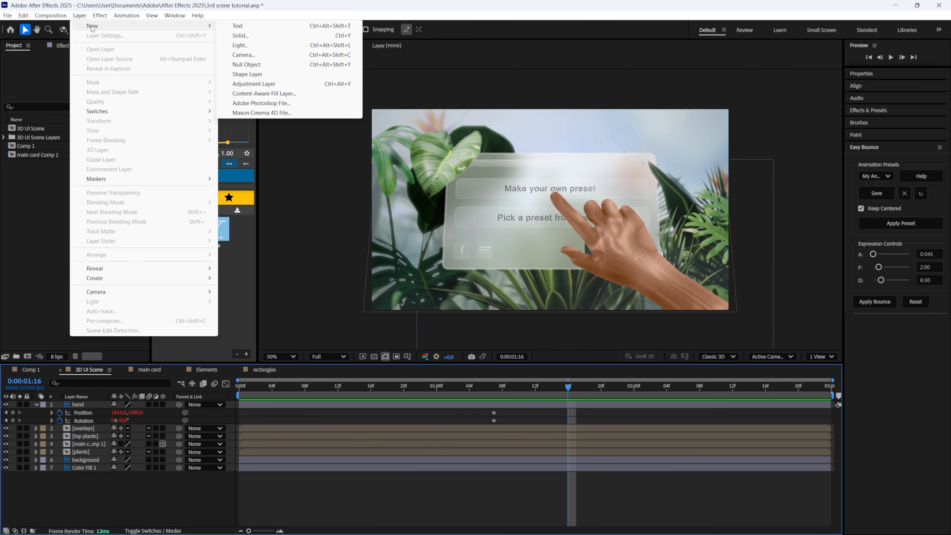
left_click(244, 64)
left_click(189, 412)
left_click_drag(179, 412, 87, 403)
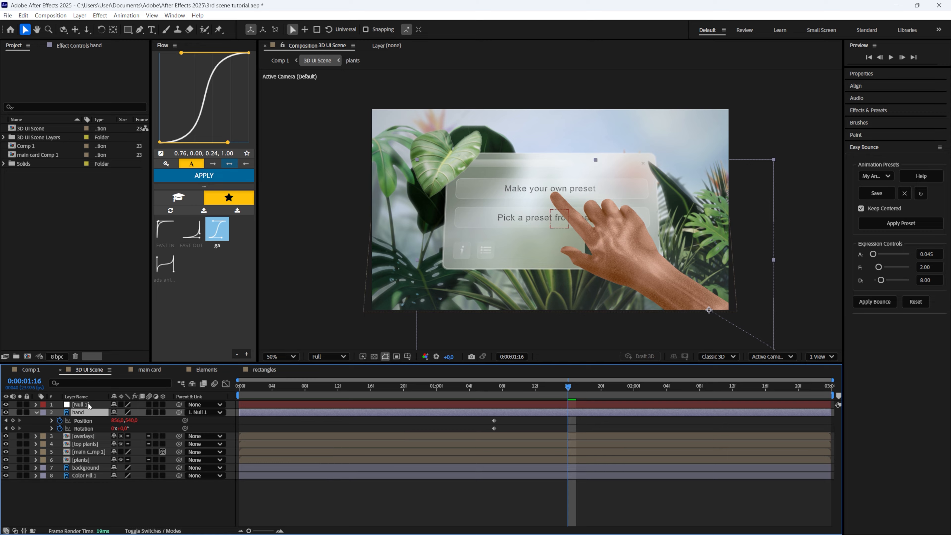
Step: Keyframe Null 1's Position at 0:00:01:00 and lower it to 960, 703 at 0:00:01:20
left_click(88, 402)
key("p")
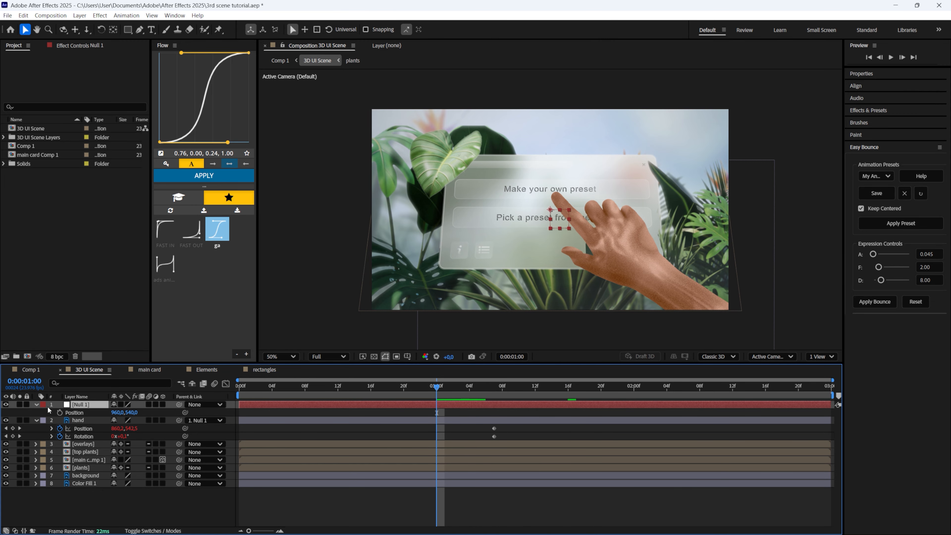
left_click(60, 412)
key("space")
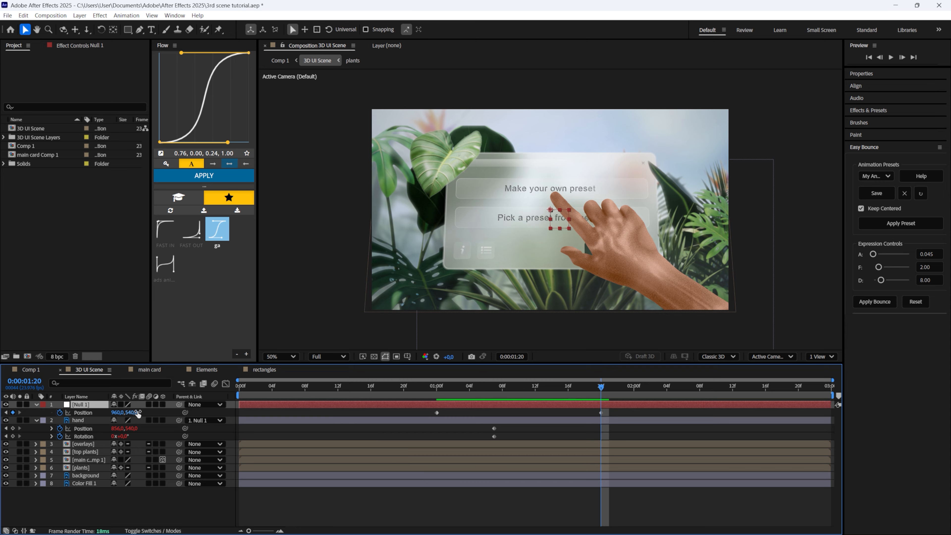
left_click_drag(131, 412, 214, 407)
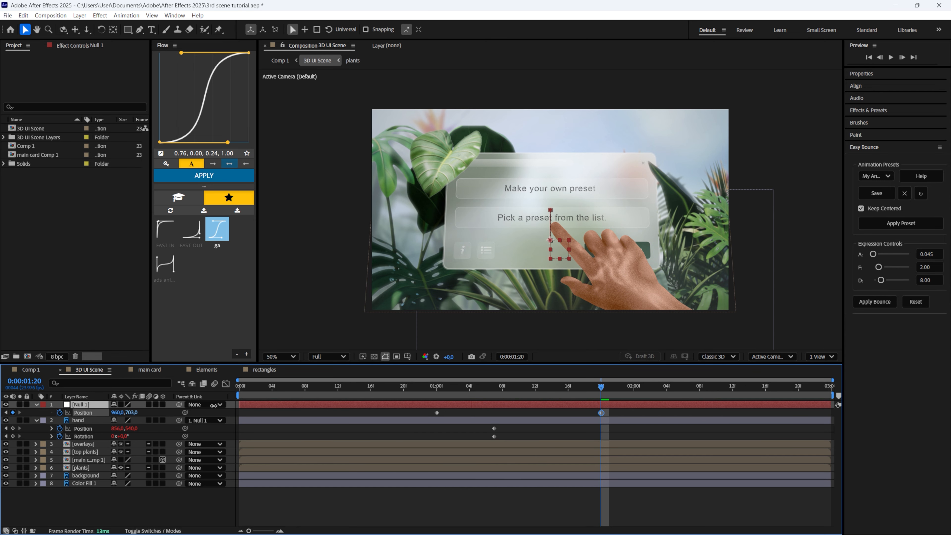
Step: Apply the Flow curve 0.76, 0.00, 0.24, 1.00 to Null 1's Position keyframes and preview the hand's downward move
left_click(84, 412)
left_click(204, 177)
left_click(410, 389)
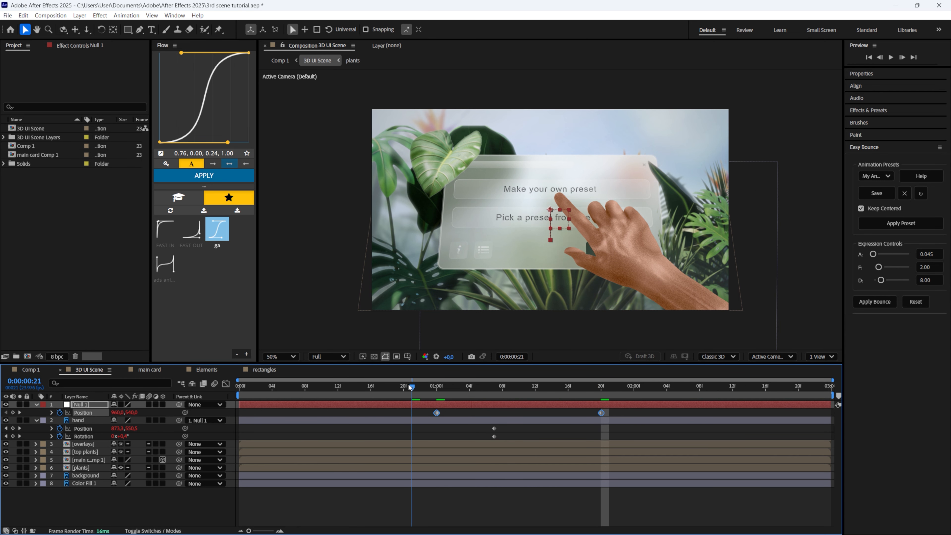
key("space")
left_click(315, 390)
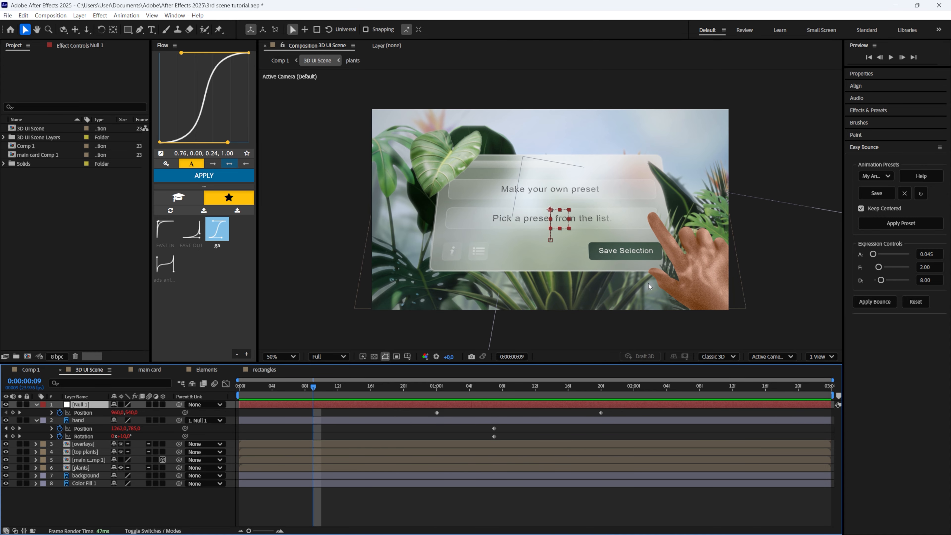
Step: Create a second null object and parent Null 1 to it
left_click(79, 15)
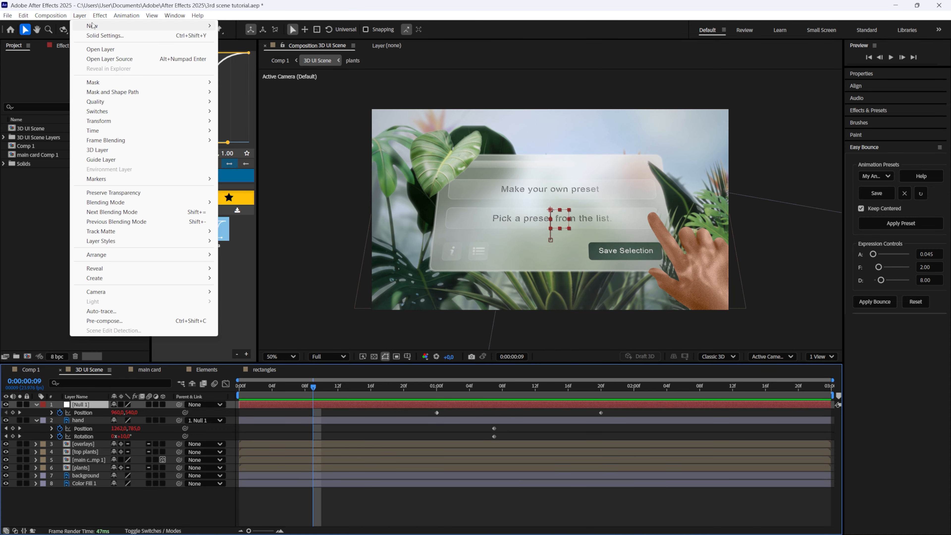
mouse_move(113, 26)
left_click(248, 64)
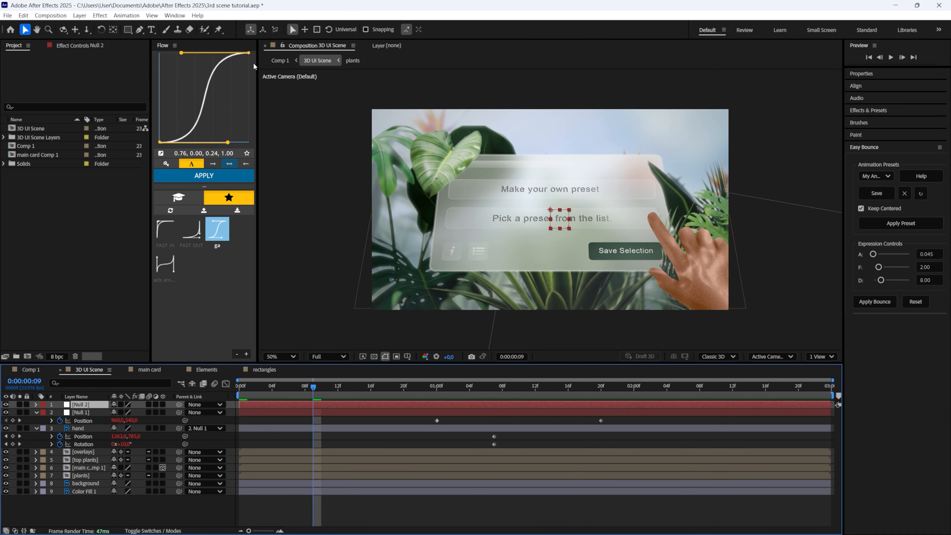
left_click_drag(179, 413, 84, 405)
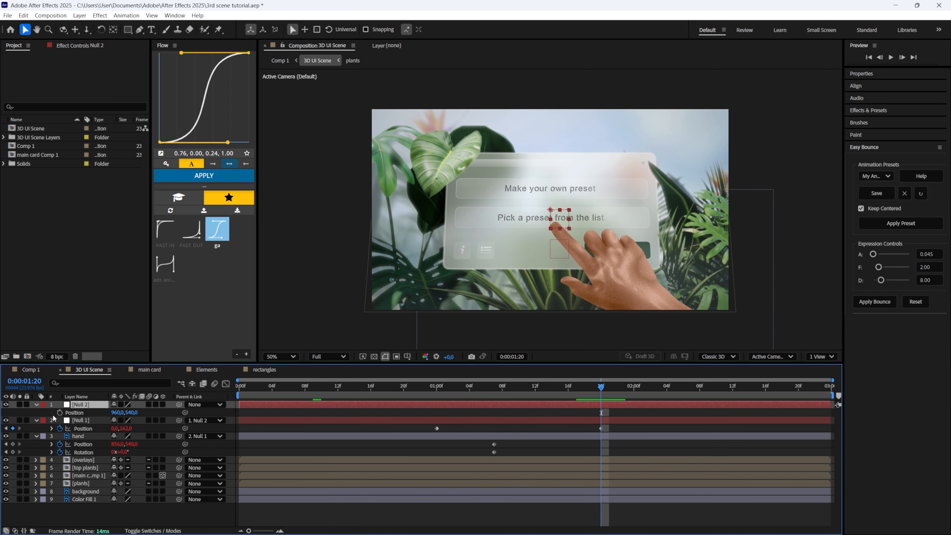
Step: Keyframe Null 2's Position at 0:00:01:20 and move it to about 1272, 695 at 0:00:02:20 so the finger reaches Save Selection
left_click(60, 412)
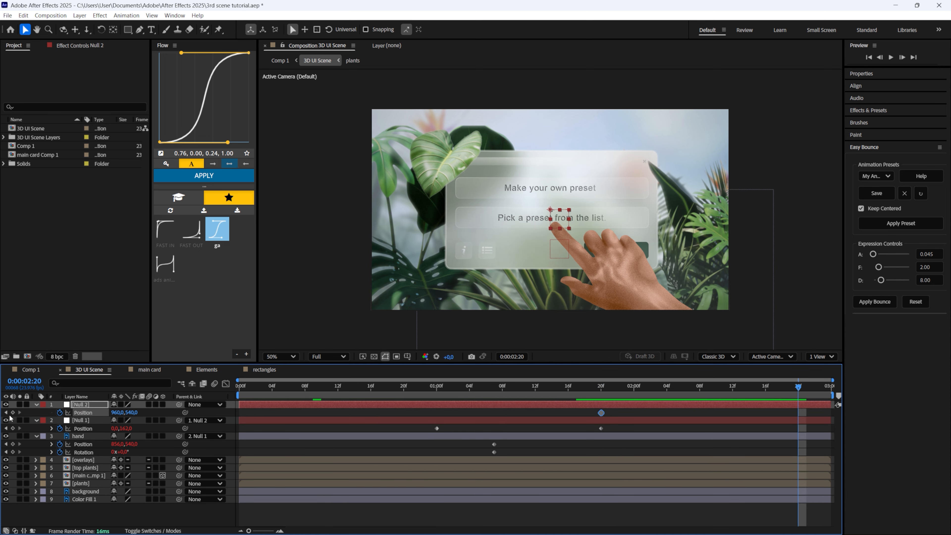
left_click(13, 412)
left_click_drag(125, 413, 258, 411)
left_click_drag(138, 413, 147, 413)
Step: Apply the Flow curve 0.76, 0.00, 0.24, 1.00 to Null 2's Position keyframes and preview the composition
left_click_drag(820, 411, 557, 413)
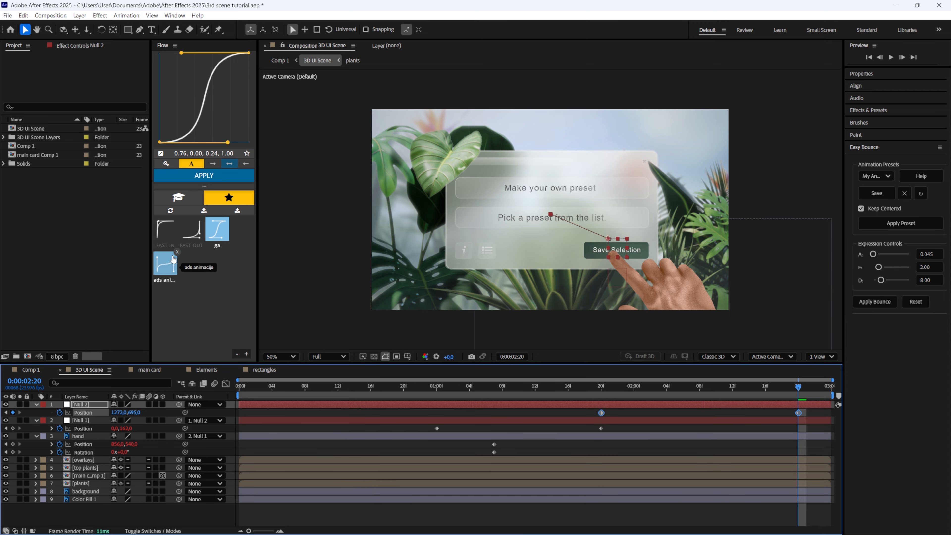
key("space")
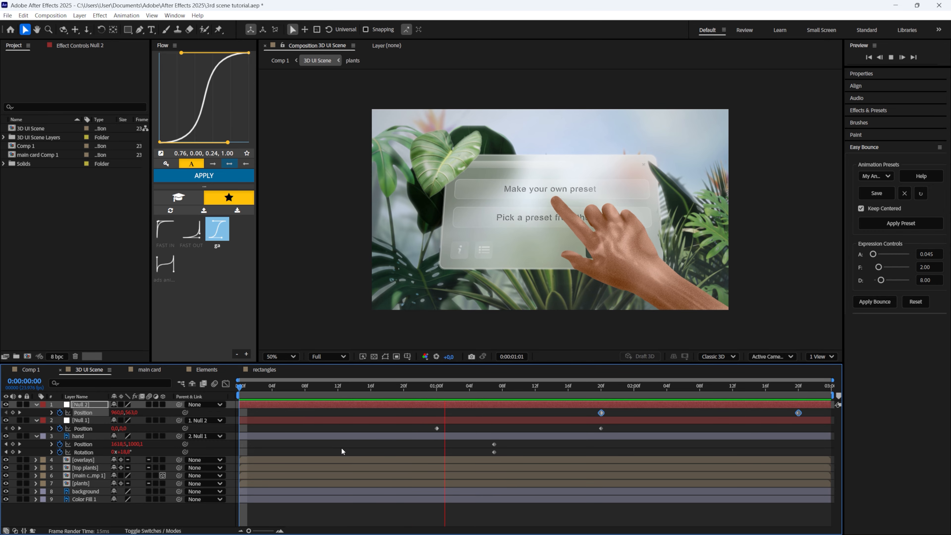
key("space")
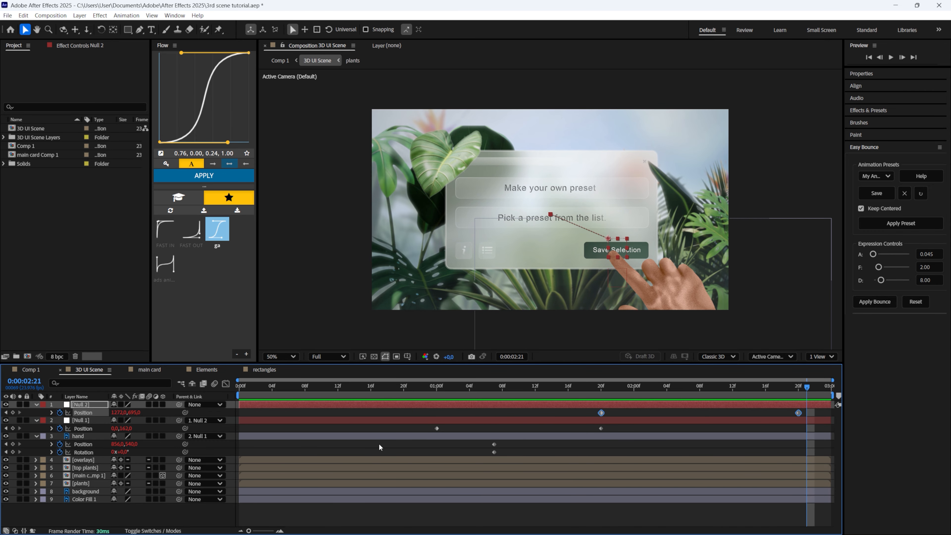
left_click_drag(449, 399, 127, 410)
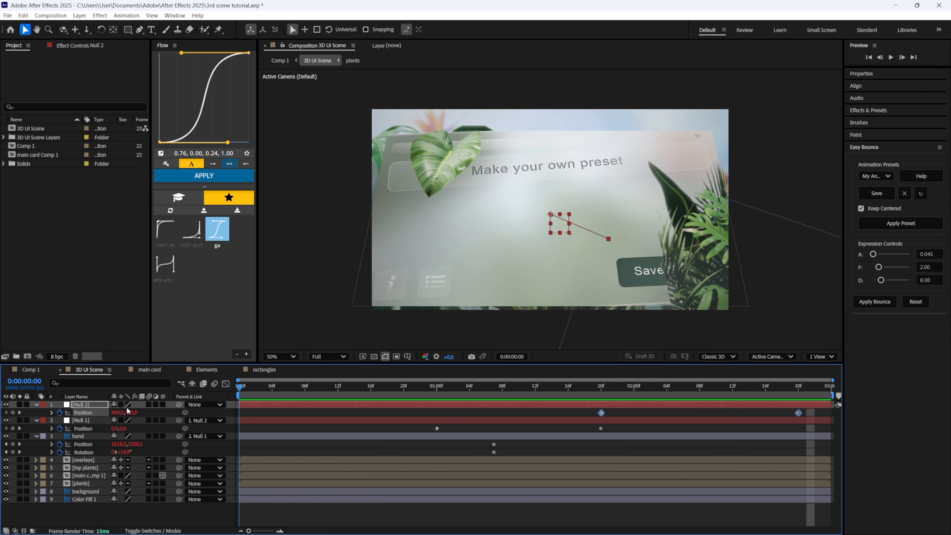
key("space")
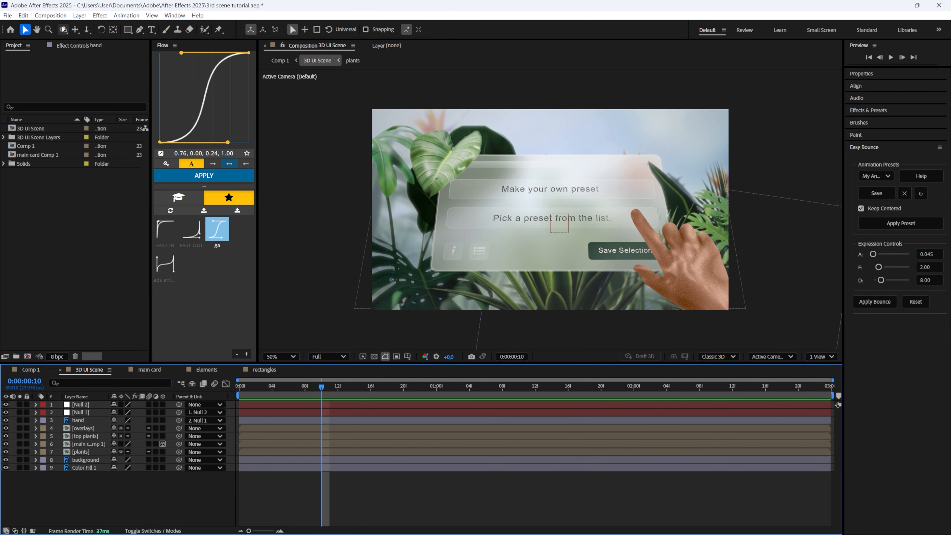
Step: Create two adjustment layers above the nulls and set their label colour to Fuchsia
left_click(79, 15)
mouse_move(90, 23)
left_click(262, 85)
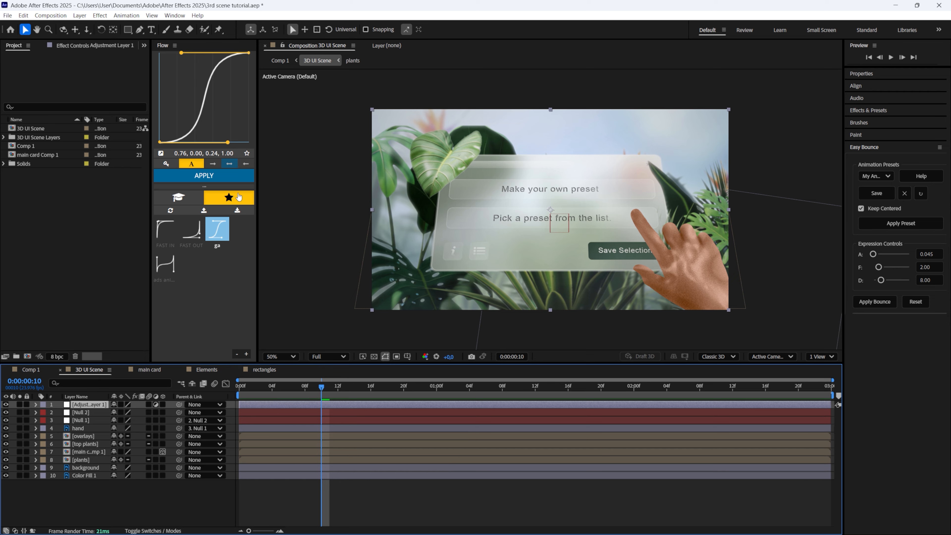
left_click(80, 15)
left_click(262, 83)
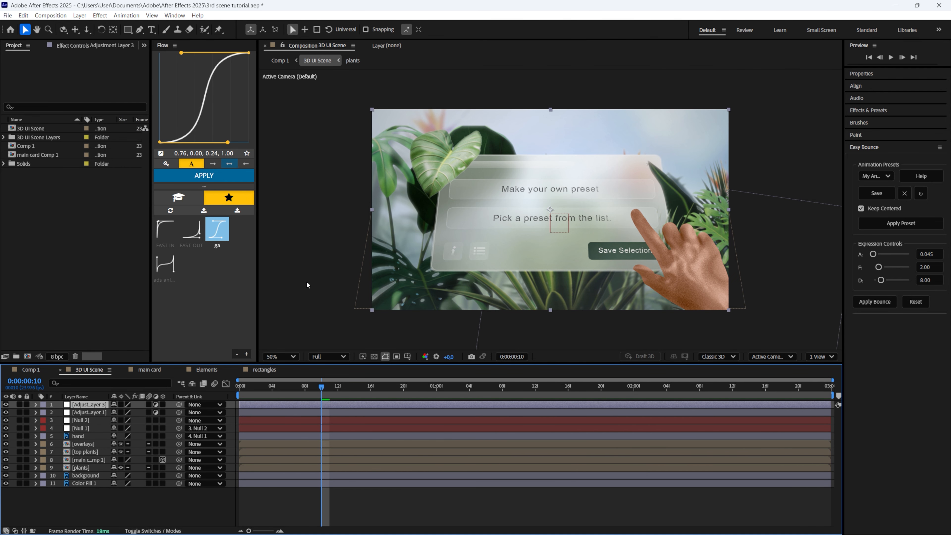
left_click(82, 414, "shift")
left_click(42, 405)
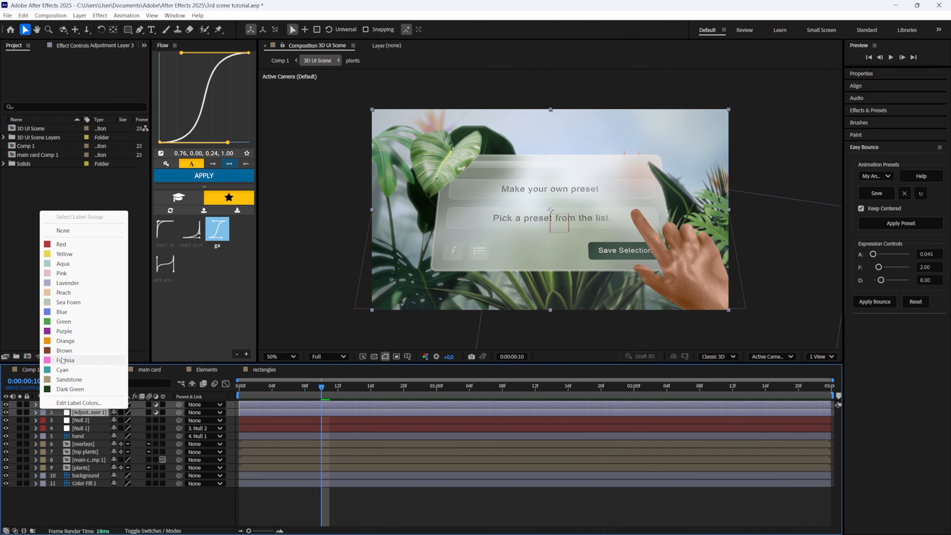
left_click(67, 360)
Step: Apply the Transform effect to the lower adjustment layer and keyframe its Scale at 0:00:00:00 and 0:00:02:23
left_click_drag(889, 148, 376, 416)
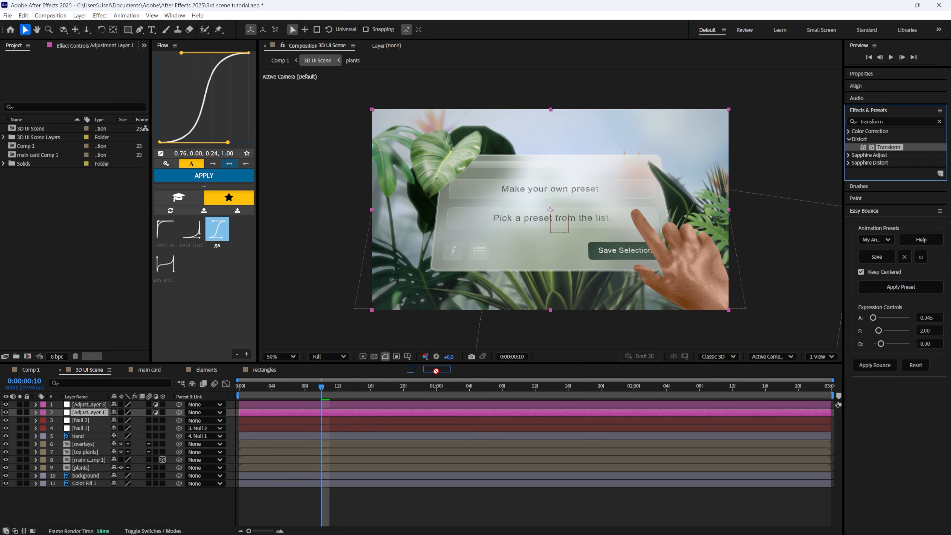
key("space")
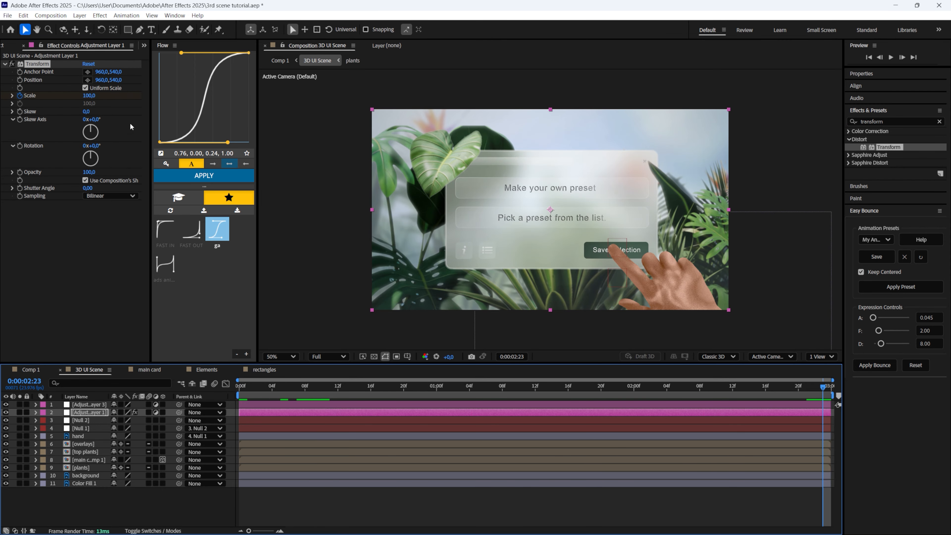
key("u")
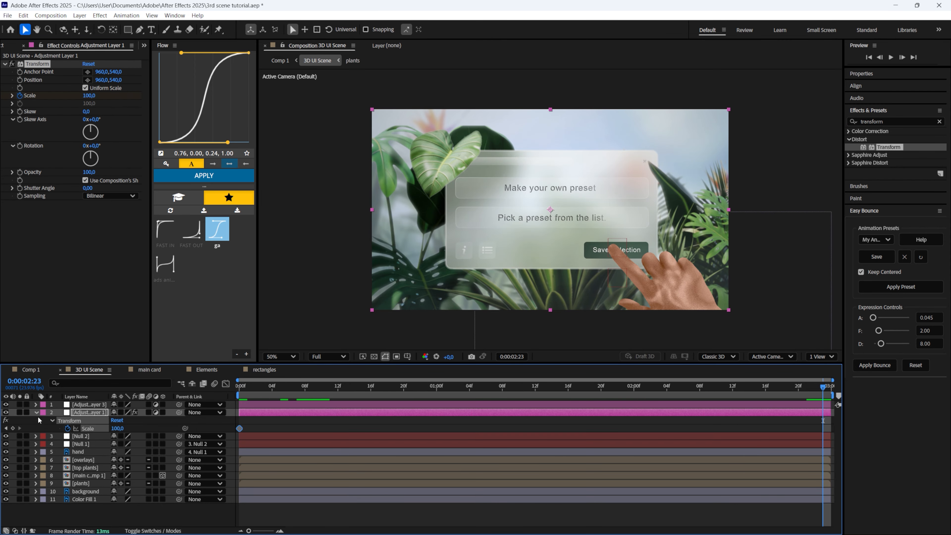
left_click(12, 428)
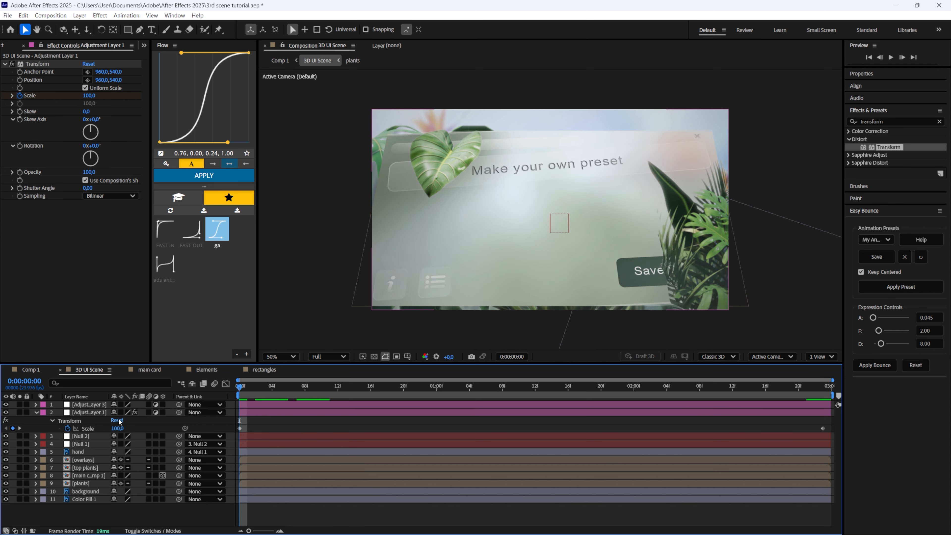
Step: Set the Transform effect's Scale to 115 at 0:00:00:00 and preview the slow zoom out
left_click(117, 428)
type("115")
key("Return")
key("space")
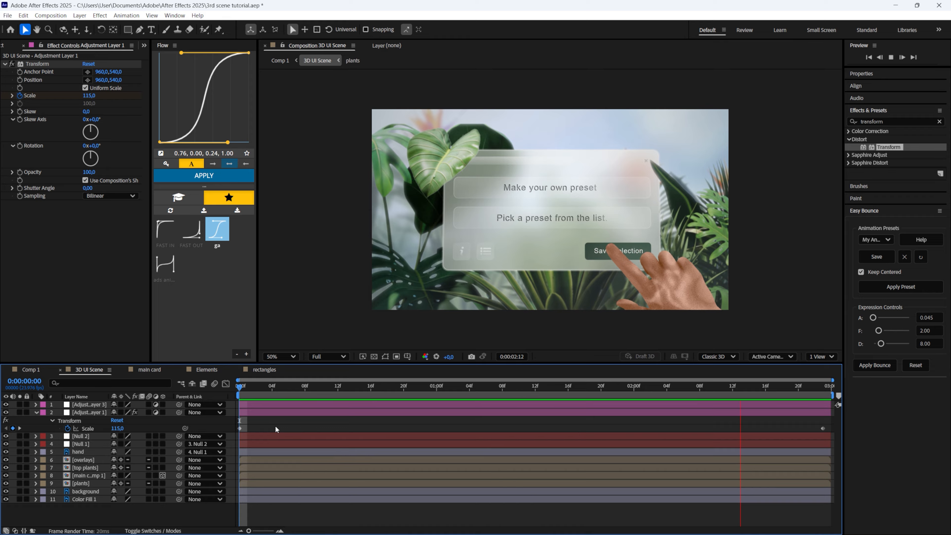
key("space")
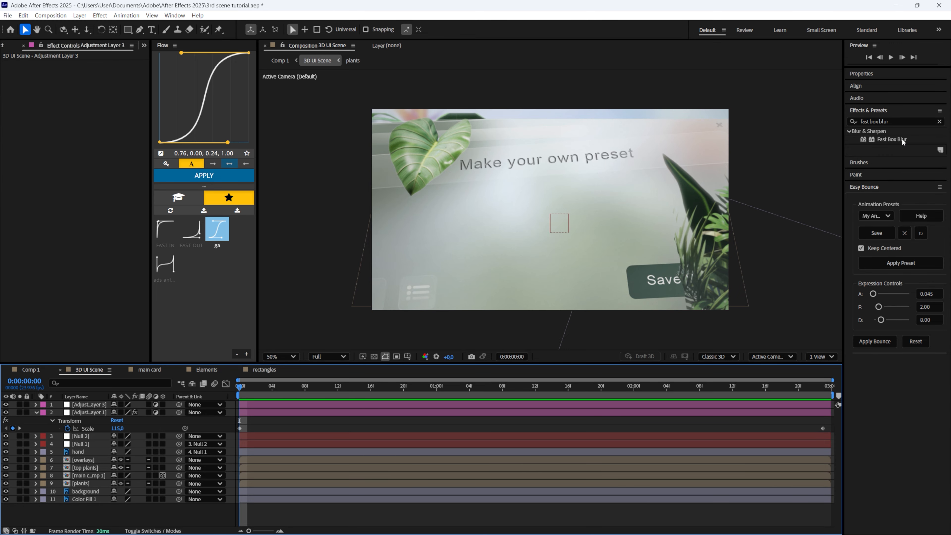
Step: Apply Fast Box Blur with Repeat Edge Pixels to the upper adjustment layer and keyframe Blur Radius at 0:00:00:00 and 0:00:00:20
left_click_drag(891, 139, 272, 408)
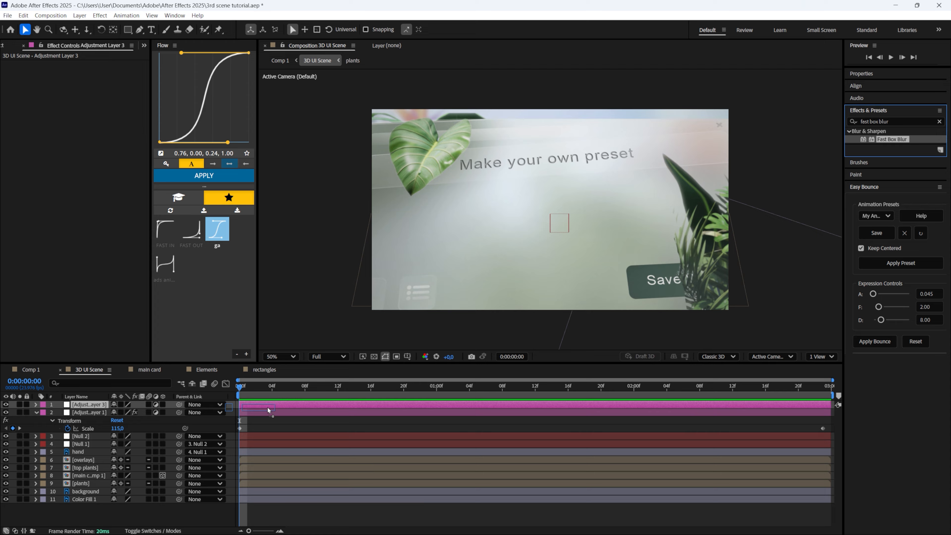
left_click_drag(268, 408, 404, 388)
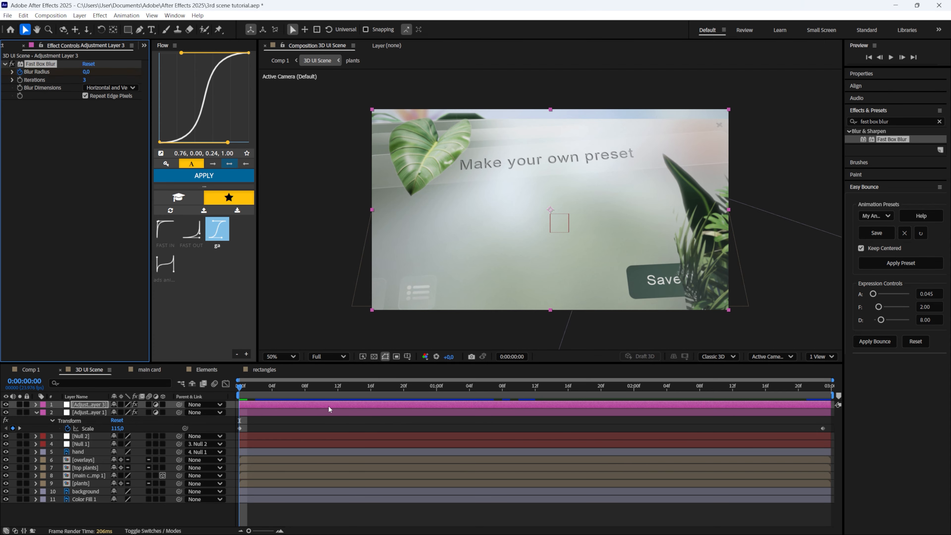
key("u")
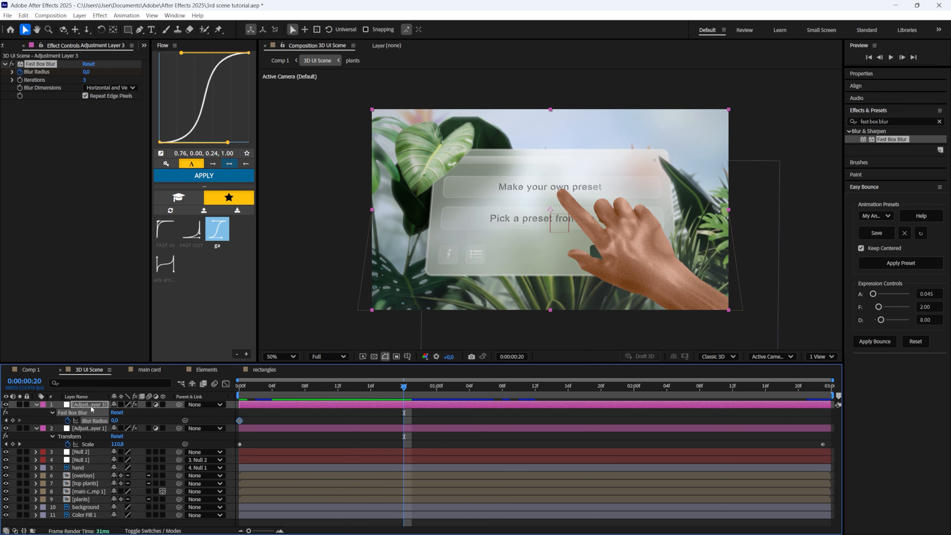
left_click(13, 420)
Step: Set the Blur Radius to 7 at the first keyframe, 0:00:00:00, and preview the blur-in
left_click(6, 421)
left_click(85, 71)
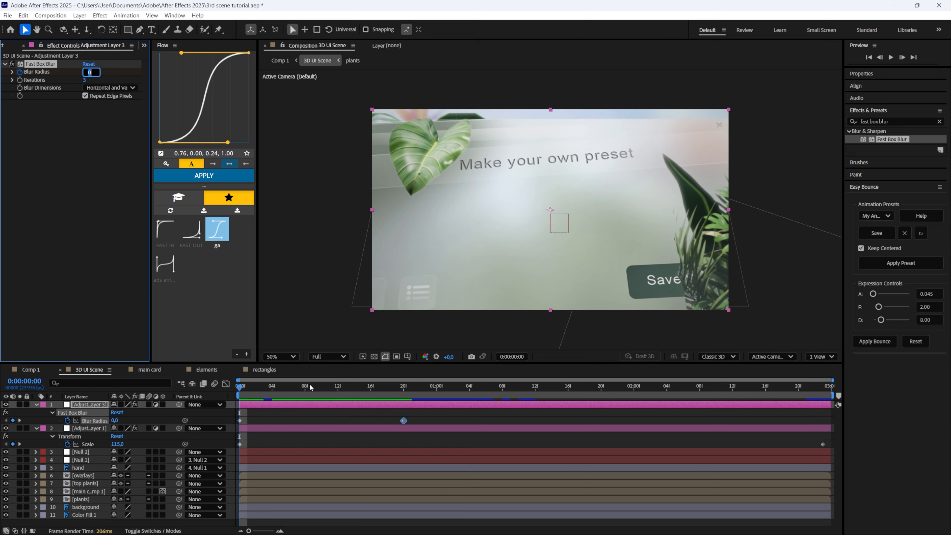
type("7")
left_click(293, 427)
left_click(407, 400)
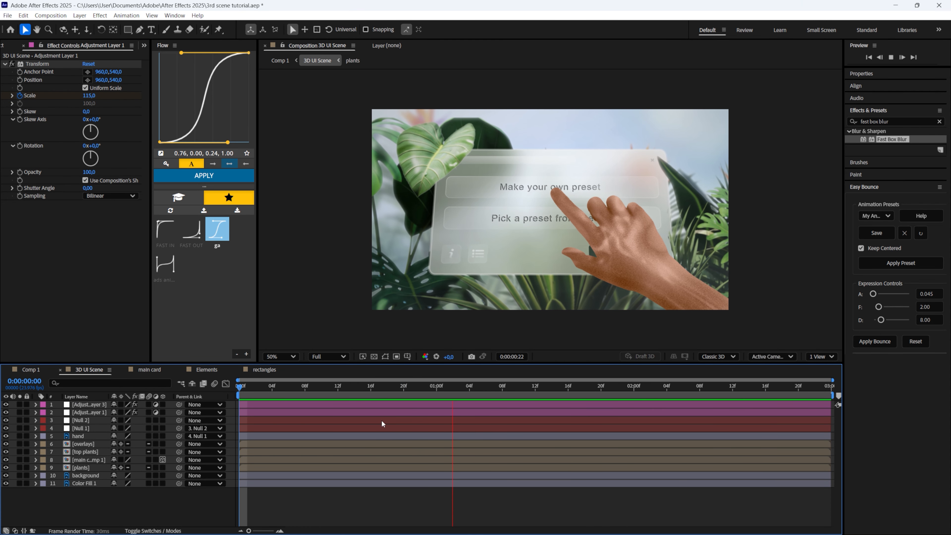
key("space")
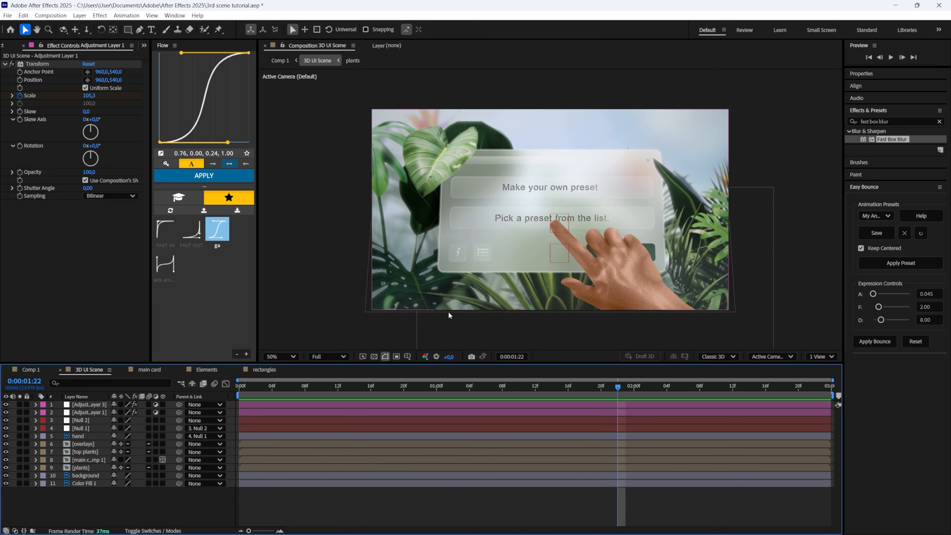
Step: Open the plants composition and move layer 1's anchor point down to the base of the plant at about 1000, 946
double_click(84, 467)
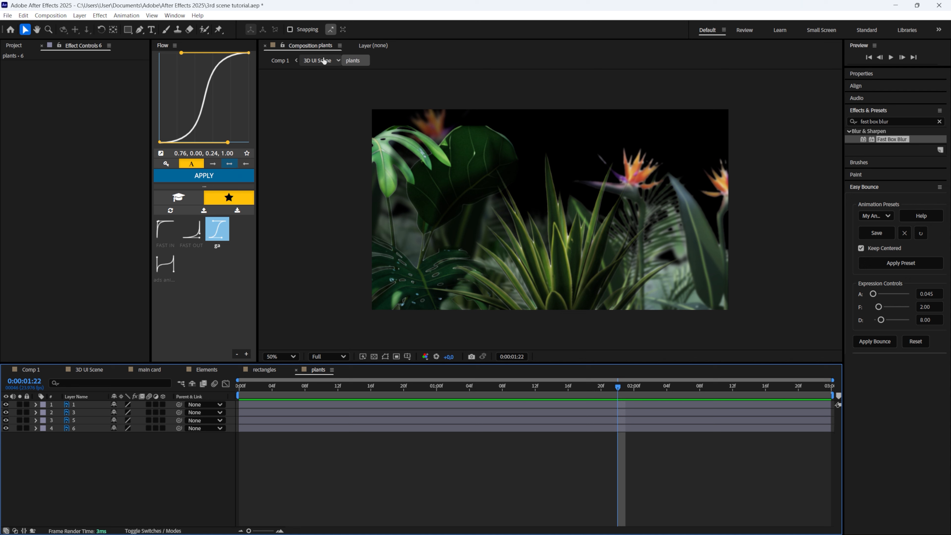
right_click(309, 47)
left_click(343, 95)
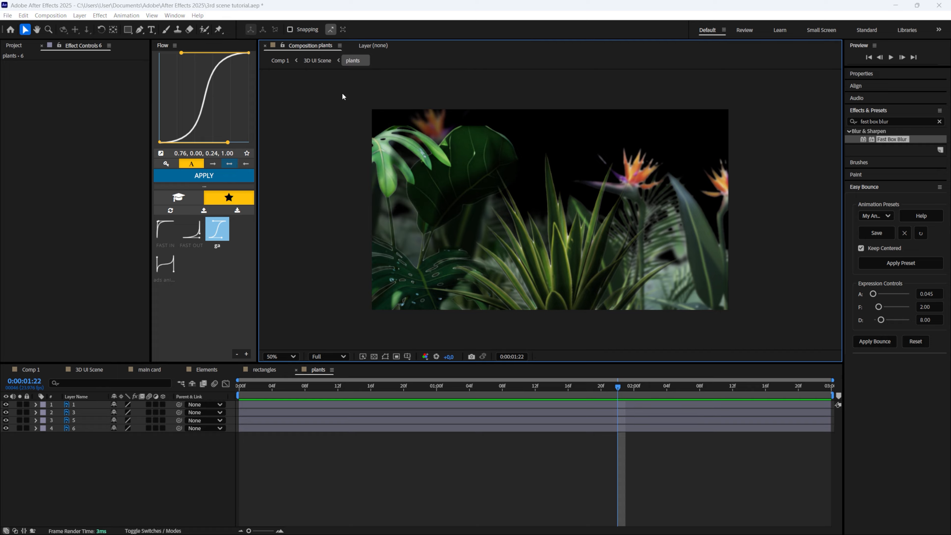
left_click(511, 347)
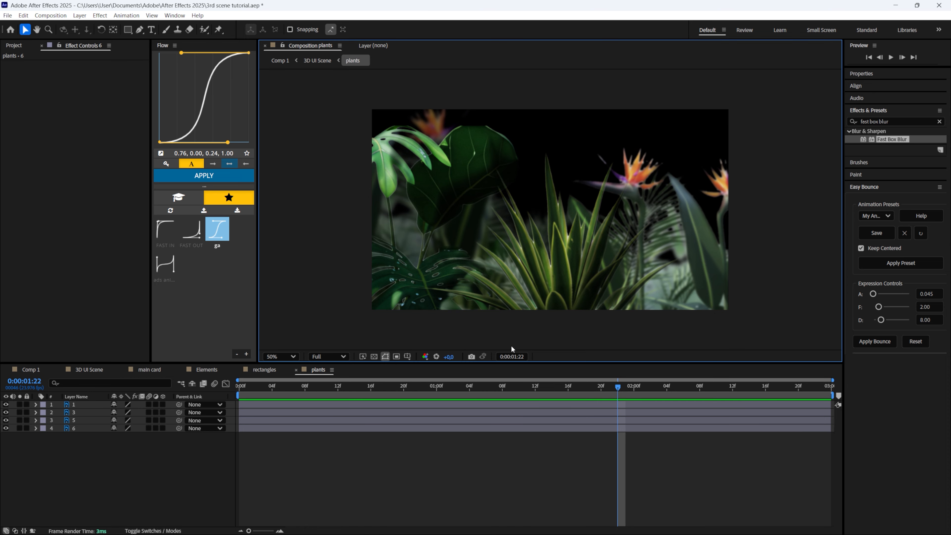
left_click(115, 30)
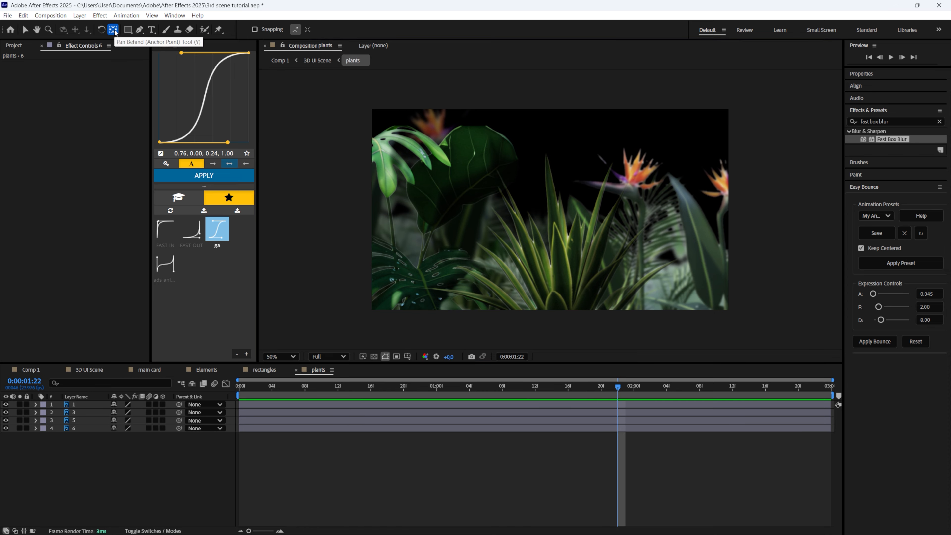
left_click_drag(553, 210, 556, 282)
left_click_drag(528, 217, 419, 227)
key("ctrl+Down")
key("ctrl+Down")
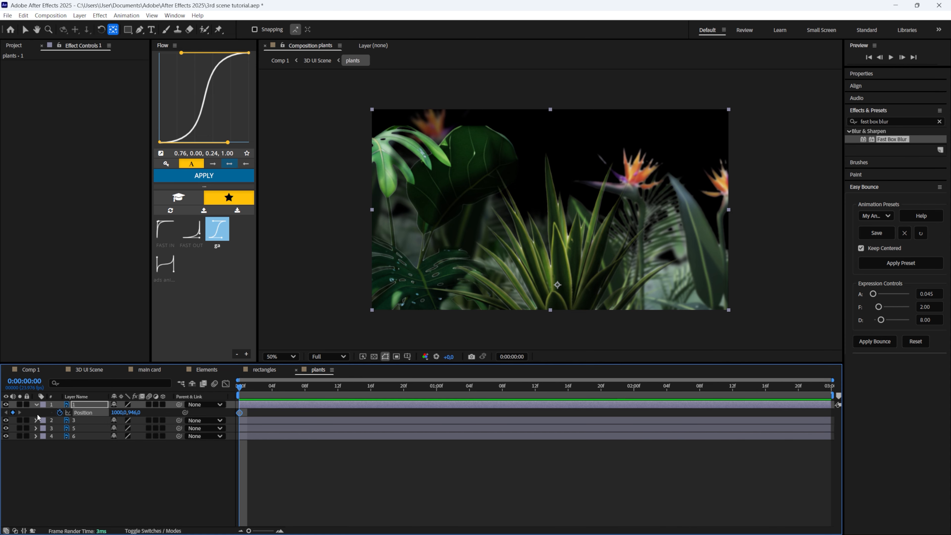
Step: Keyframe layer 1's Rotation at 0:00:00:00 and add Position and Rotation keyframes for it at 0:00:02:23
key("r")
left_click(40, 415)
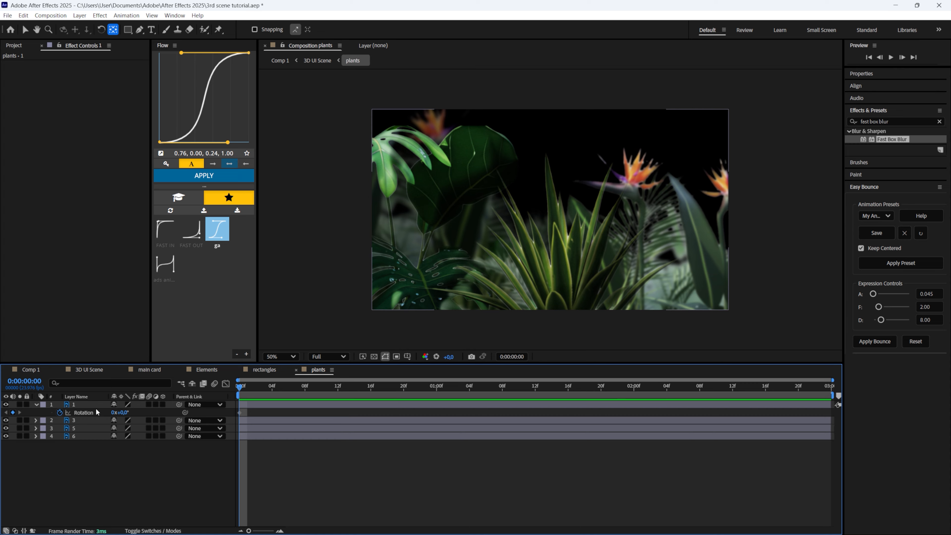
left_click(96, 406)
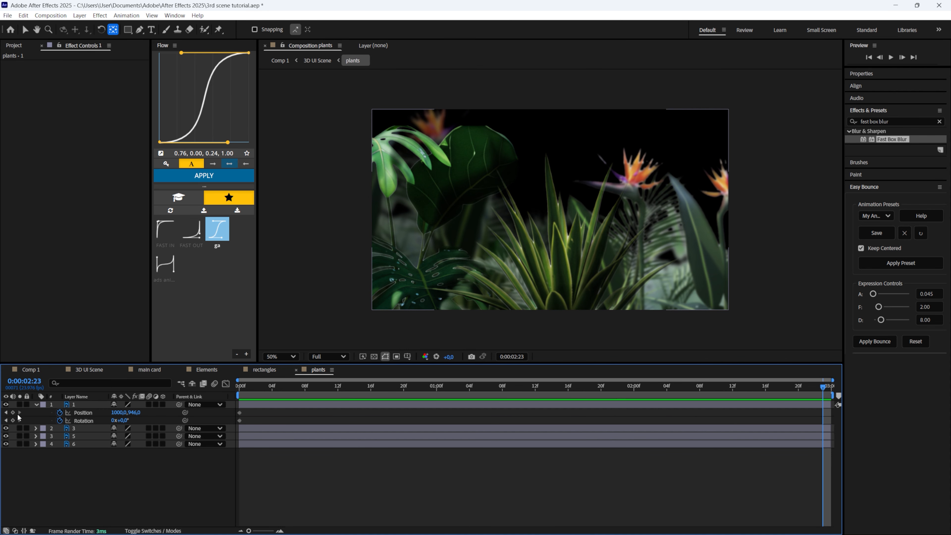
left_click(13, 413)
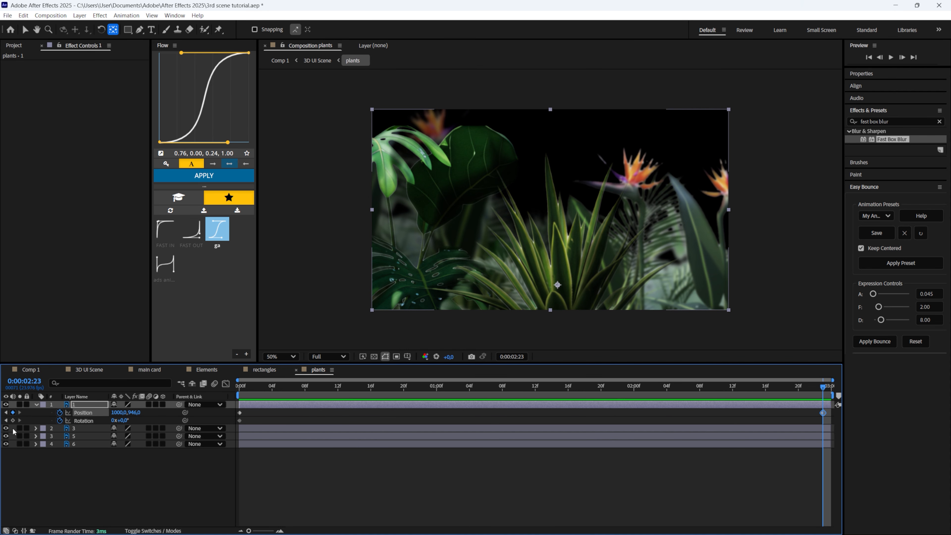
left_click(45, 418)
Step: At 0:00:00:00, set layer 1's Rotation to 10° and its vertical Position to 1264
key("Home")
left_click(124, 420)
type("10")
key("Return")
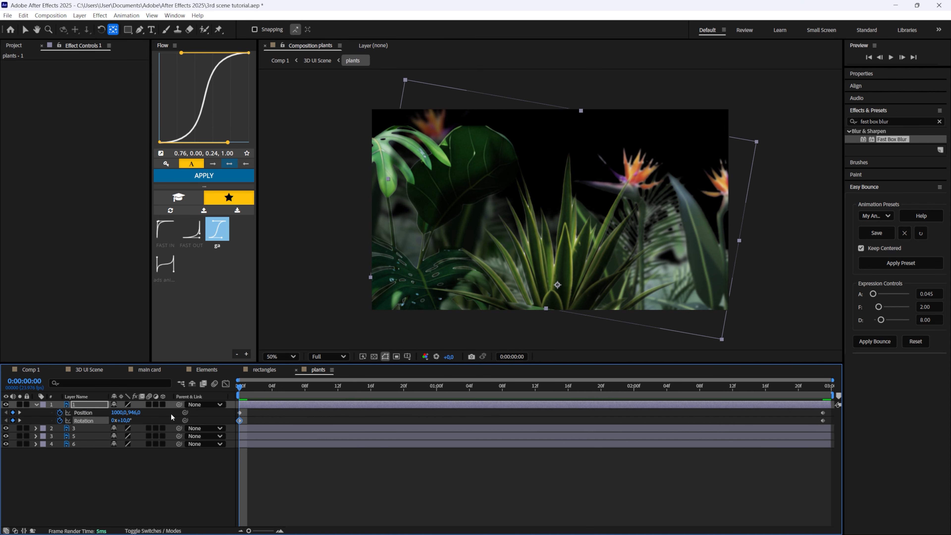
left_click_drag(133, 412, 315, 384)
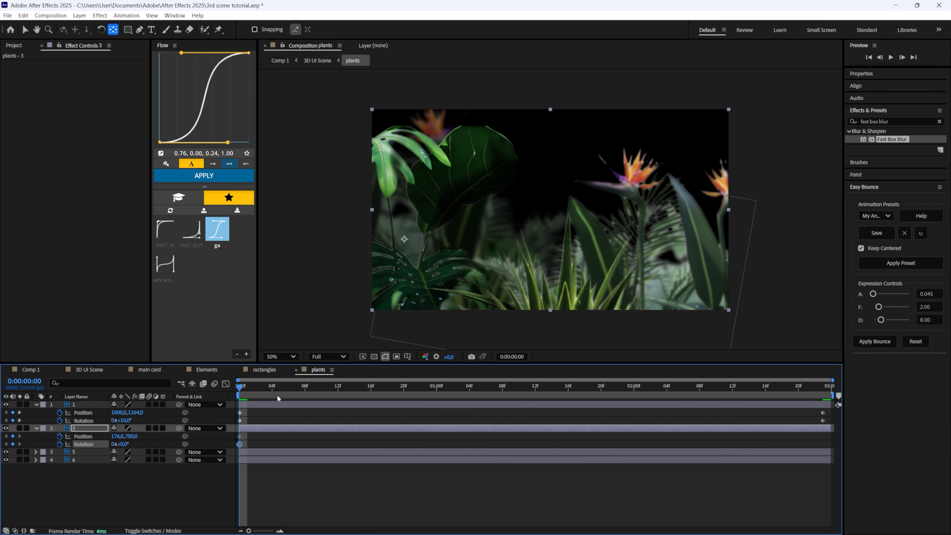
Step: Keyframe Position and Rotation of the plant layer named 3 at 0:00:00:00 and 0:00:02:23
left_click_drag(276, 389, 847, 423)
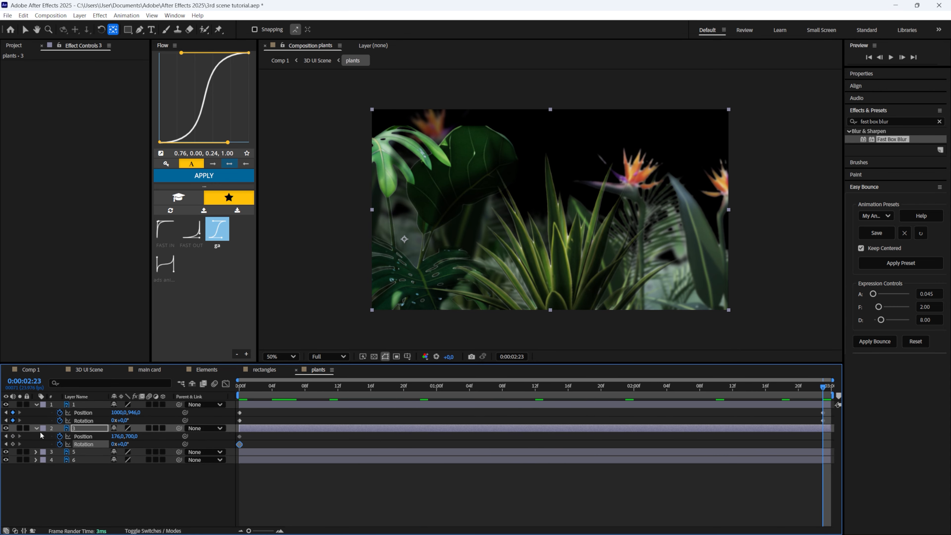
key("Home")
left_click(141, 475)
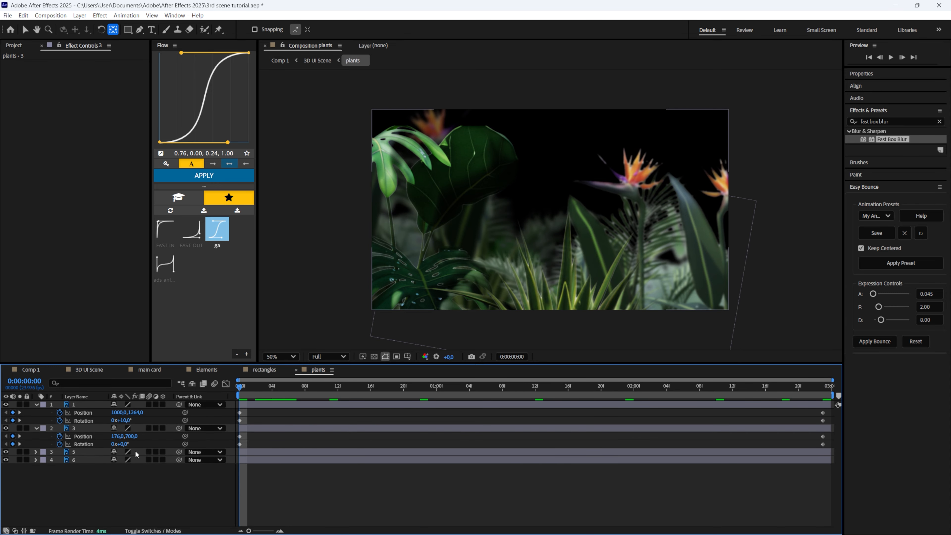
Step: At 0:00:00:00, set the Position of the layer named 3 to -23, 803 and its Rotation to -10°
left_click_drag(117, 437, 185, 433)
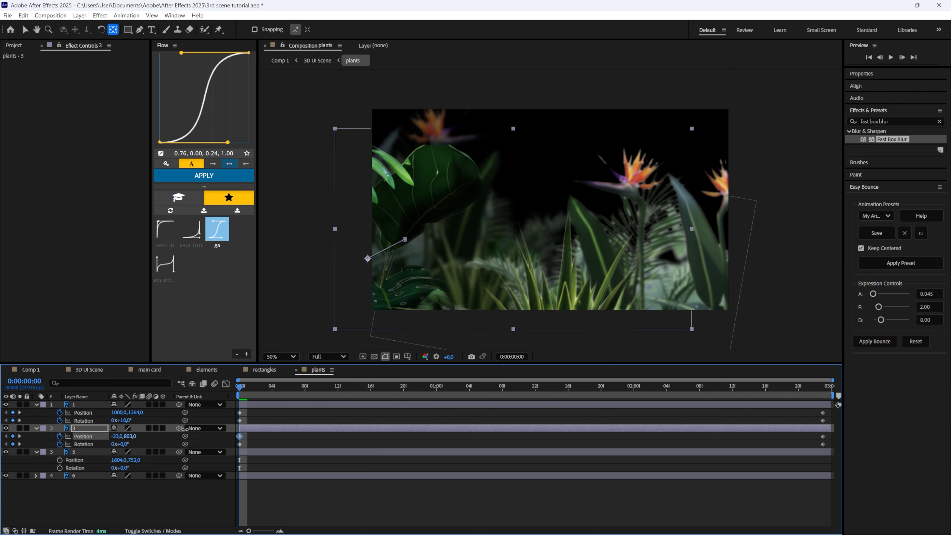
key("Tab")
key("Tab")
type("-10")
key("Return")
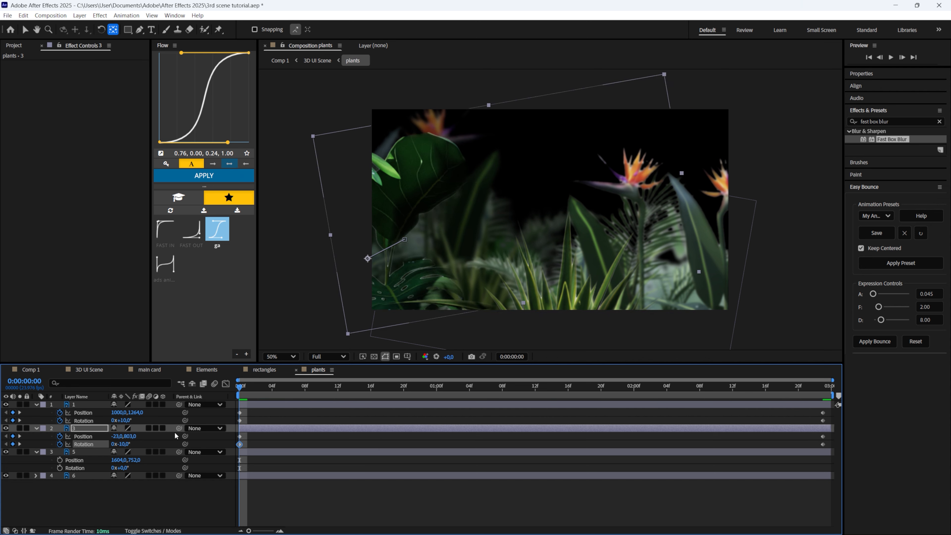
Step: Keyframe the layer named 5 at 0:00:00:00 and 0:00:02:23, starting from Rotation 10° and Position 1715, 876, and preview the motion
key("End")
left_click(13, 460)
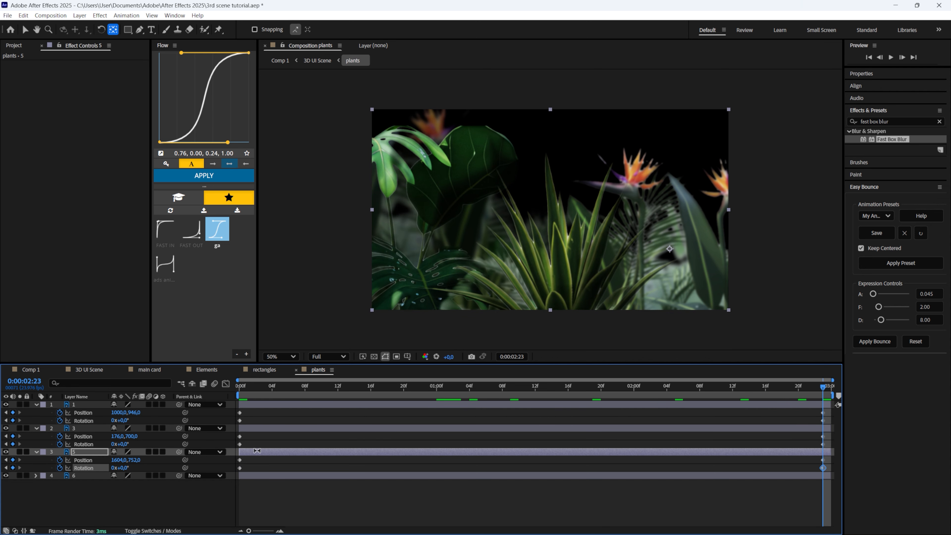
left_click(124, 467)
type("10")
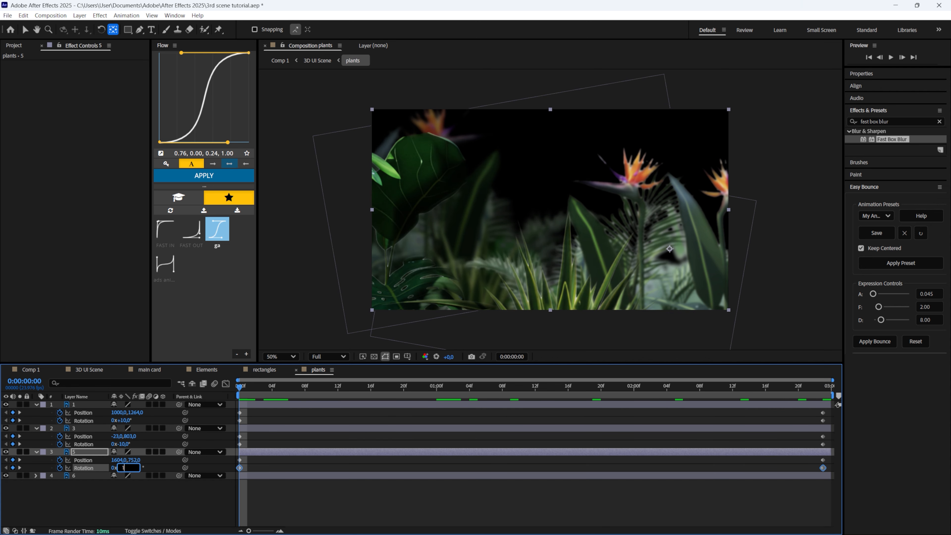
key("Return")
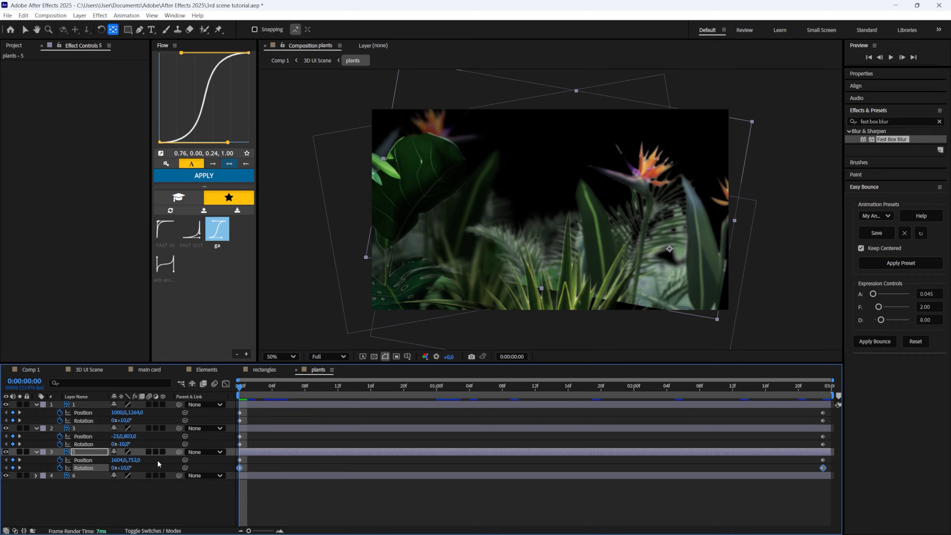
left_click_drag(119, 460, 232, 461)
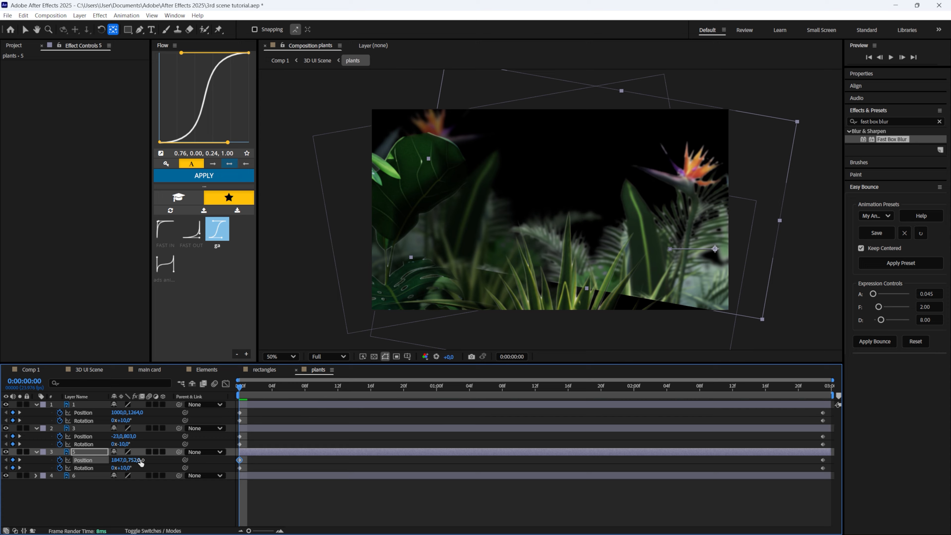
left_click_drag(138, 461, 215, 462)
key("space")
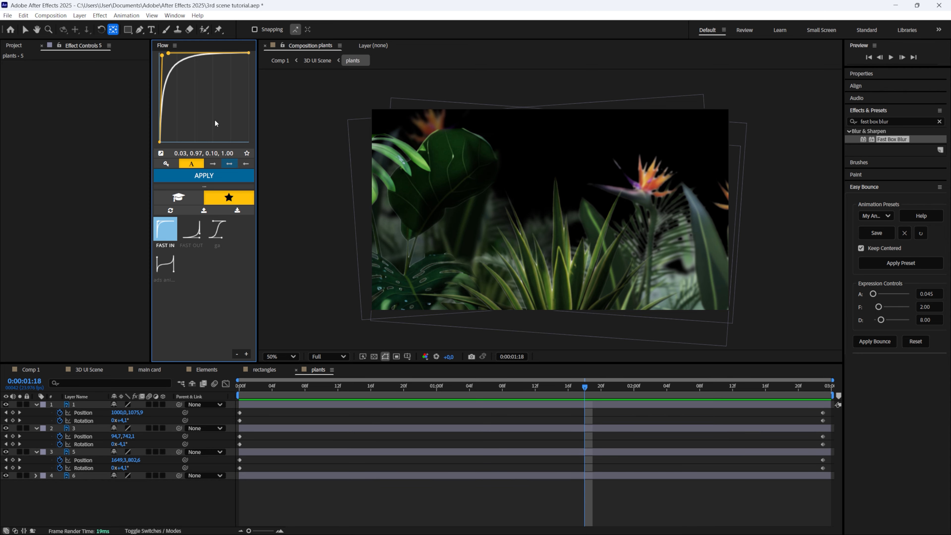
Step: Try easing layer 1's Rotation keyframes by adjusting their curve in the graph editor
left_click(831, 468)
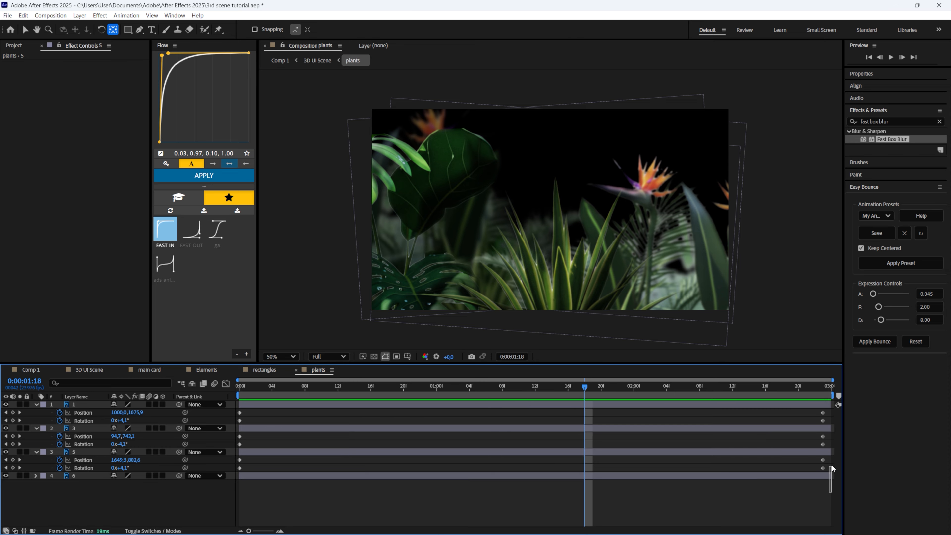
left_click_drag(832, 468, 209, 399)
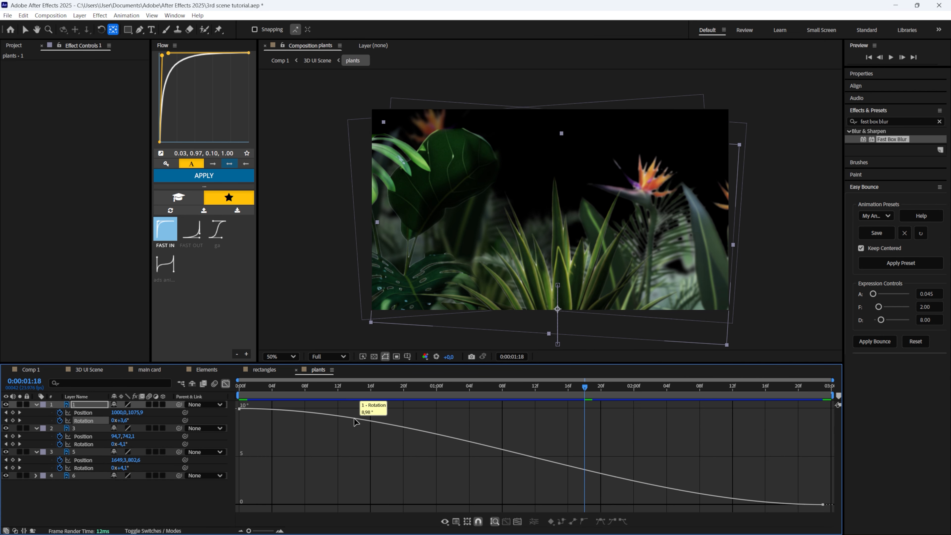
left_click(355, 419)
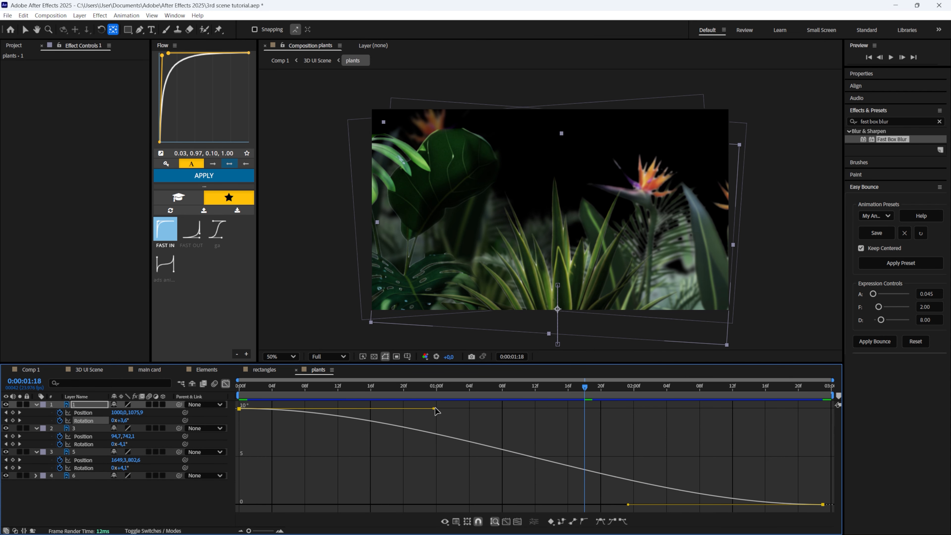
left_click_drag(434, 409, 209, 486)
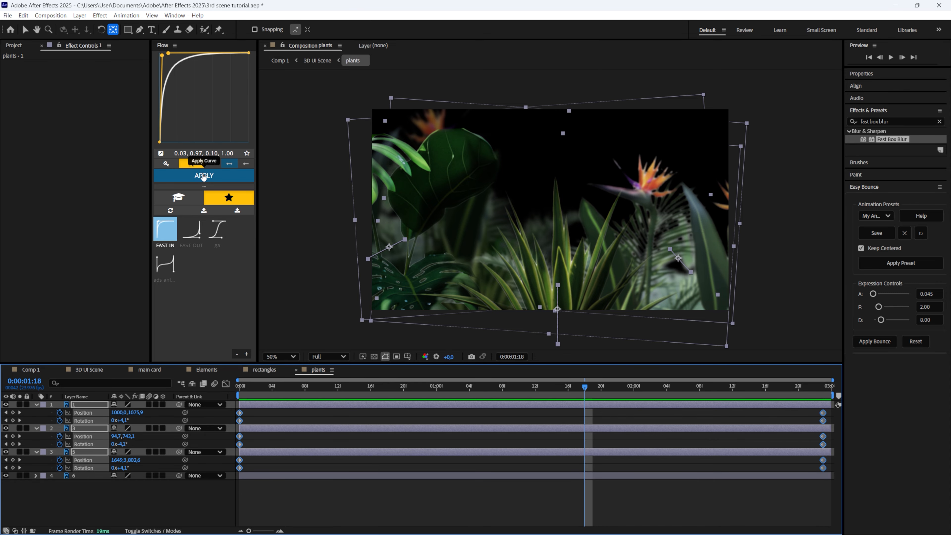
Step: Apply the FAST IN curve to all Position and Rotation keyframes of layers 1, 3 and 5 and preview the motion
left_click(204, 178)
left_click(355, 495)
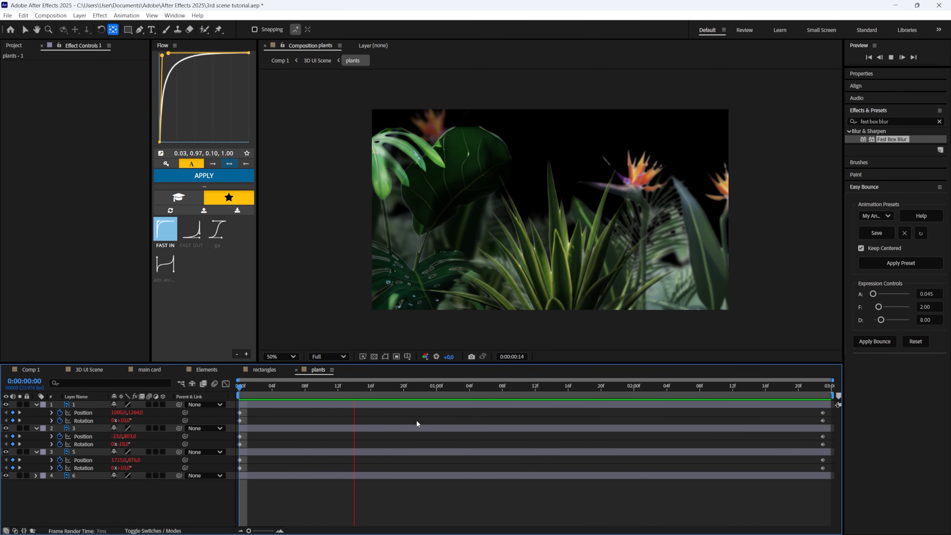
key("space")
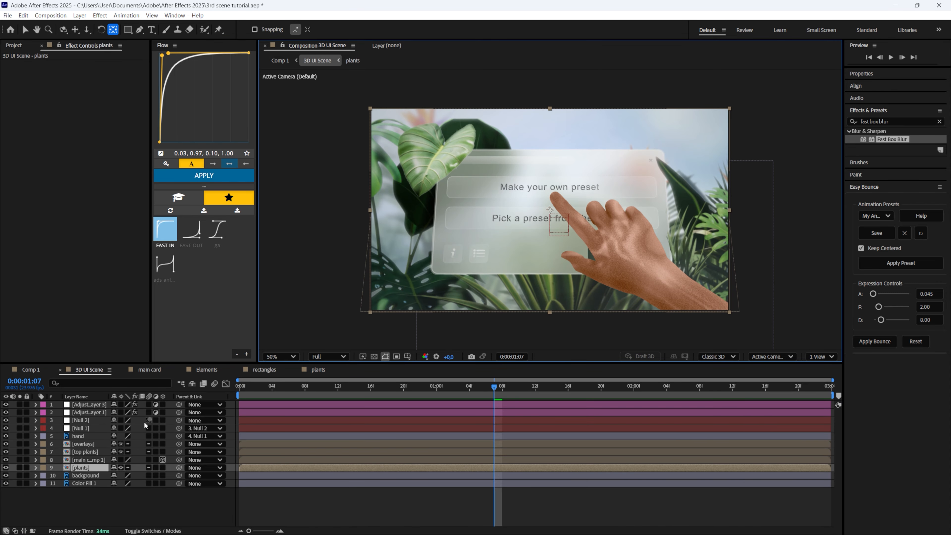
Step: Open the top plants composition and move the anchor points to about 358, 280 on leaf layer 2 and 1768, 760 on layer 4
double_click(92, 451)
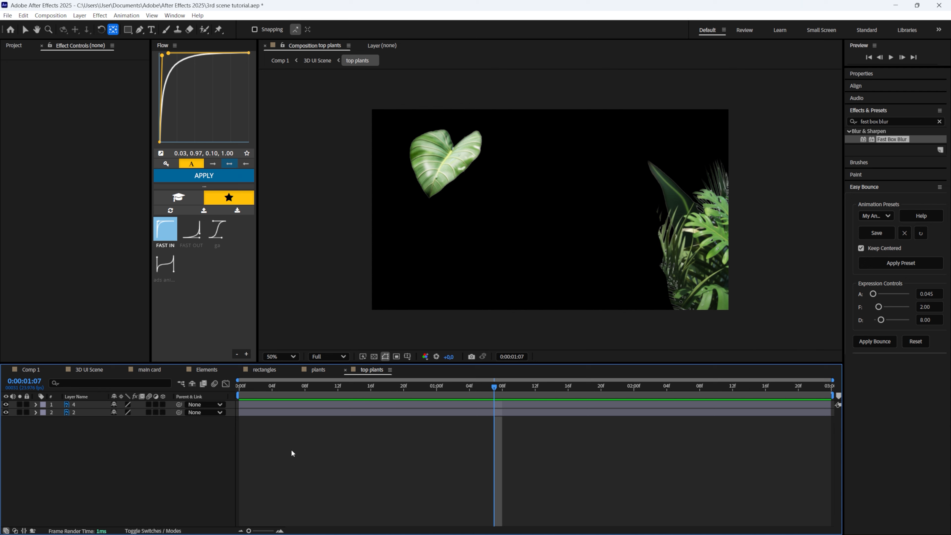
left_click_drag(550, 209, 439, 165)
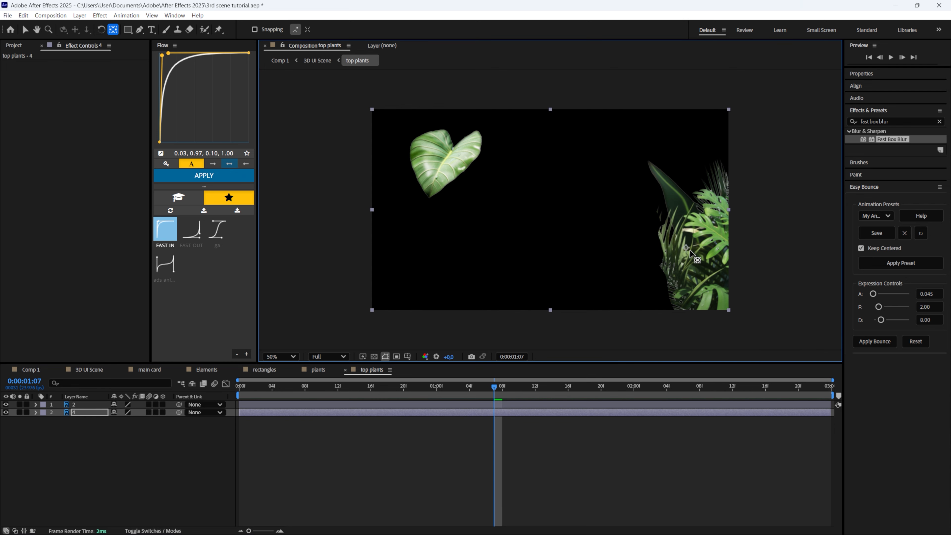
left_click_drag(550, 210, 701, 250)
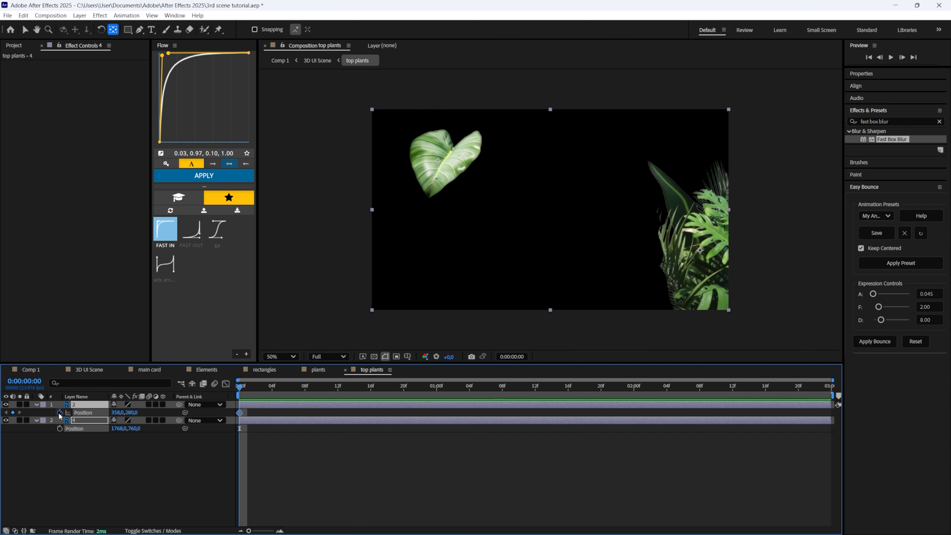
Step: Keyframe Position and Rotation of both top plants layers at 0:00:00:00 and 0:00:02:23
left_click(59, 413)
key("r")
key("shift+p")
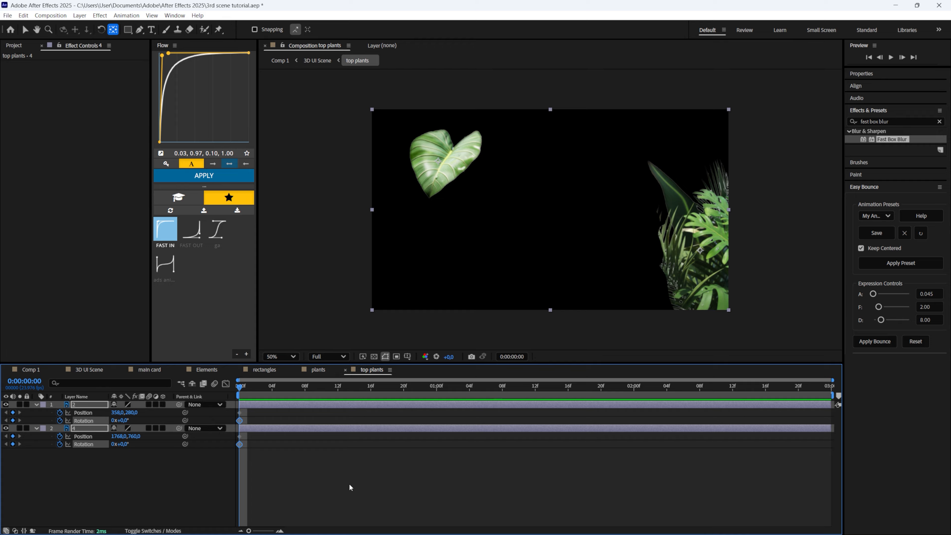
left_click(349, 492)
key("End")
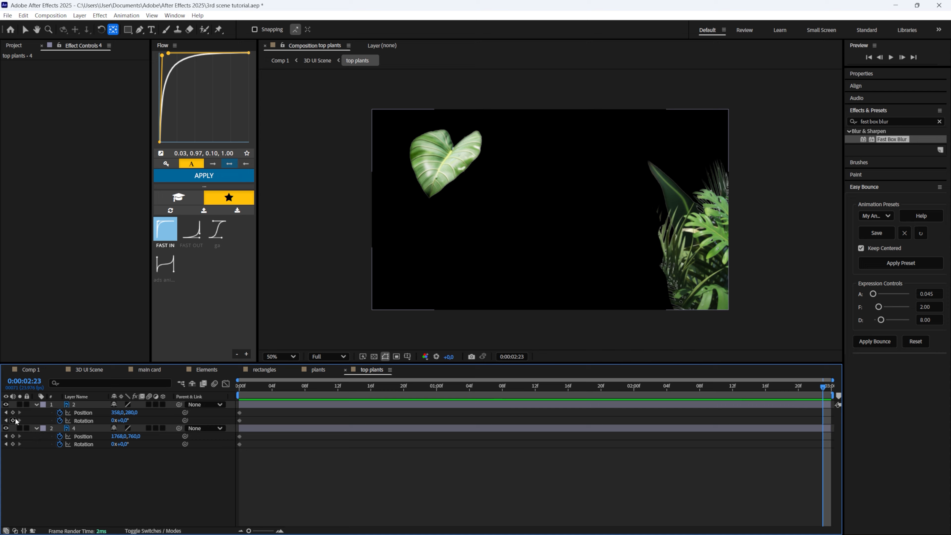
left_click(12, 412)
left_click(12, 421)
left_click(13, 436)
left_click(13, 445)
Step: At 0:00:00:00, set layer 4 to Position 1961, 827 and Rotation 11°, and leaf layer 2 to Position 358, 172 and Rotation -10°
left_click(405, 470)
key("Home")
left_click_drag(119, 436, 112, 412)
left_click(141, 463)
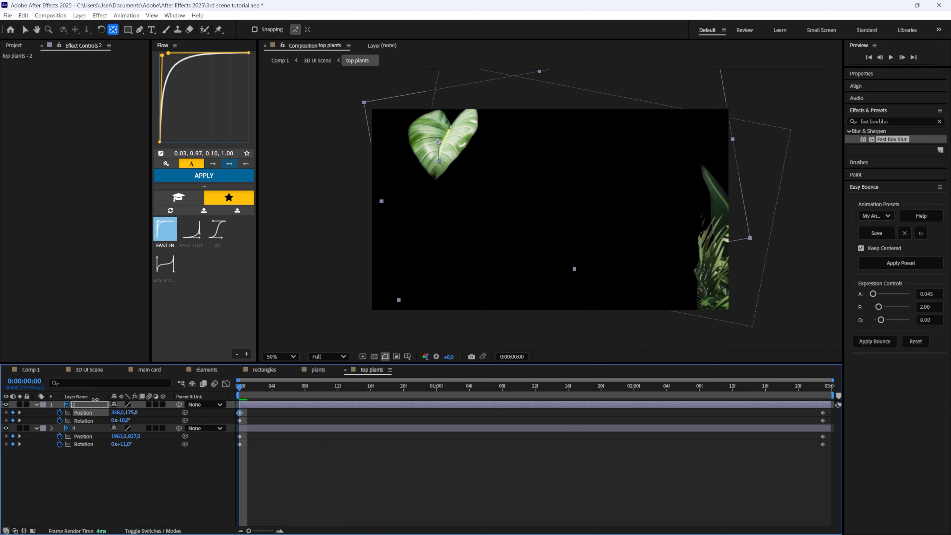
Step: Apply the FAST IN curve to all top plants keyframes, preview the motion and return to the 3D UI Scene composition
key("ctrl+a")
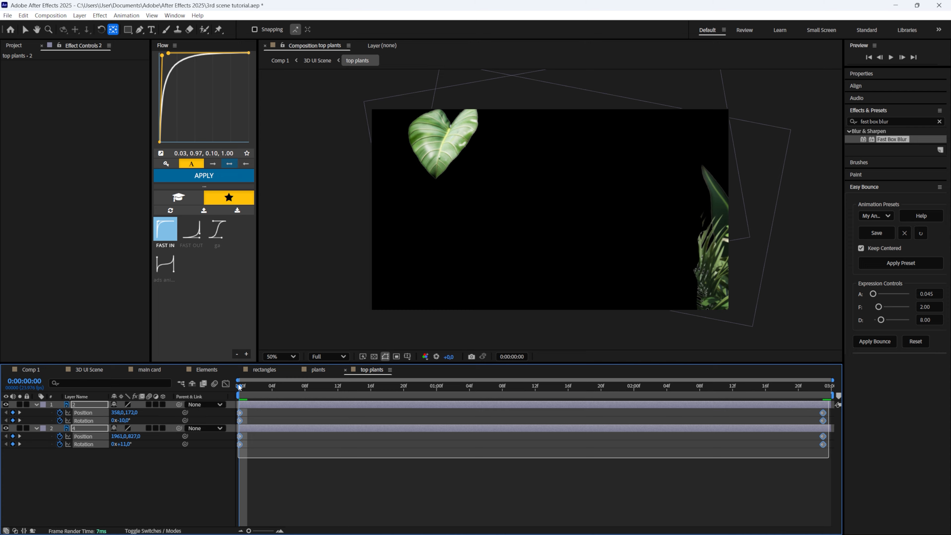
left_click(202, 176)
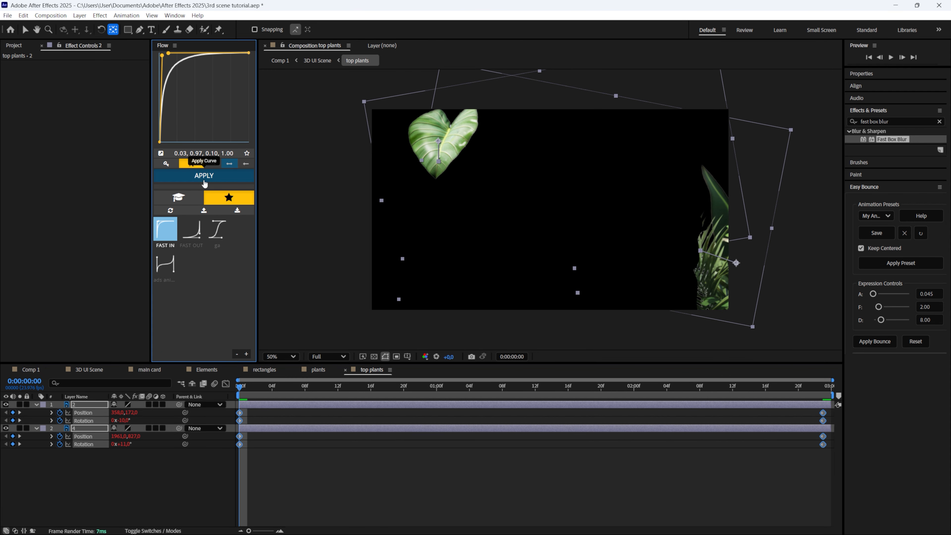
left_click(312, 482)
key("space")
key("space")
left_click(317, 61)
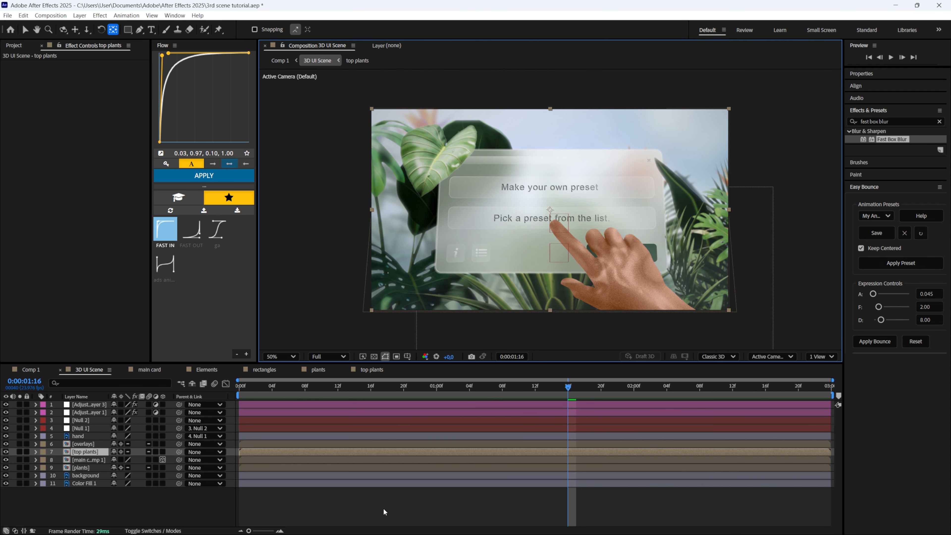